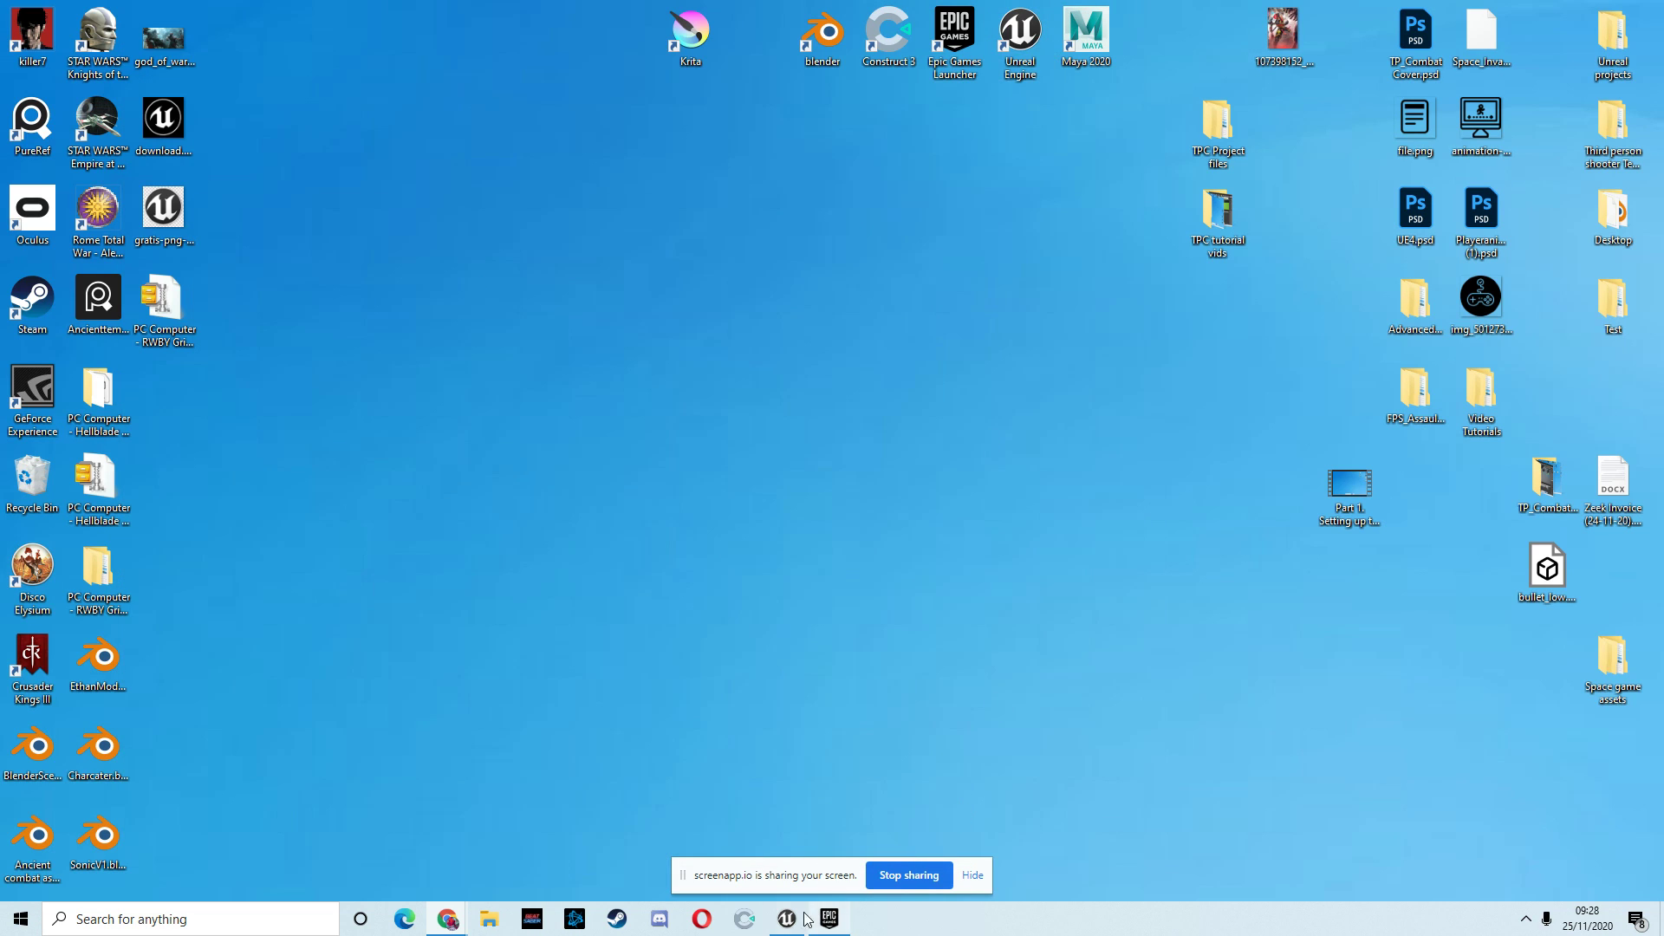
Switch to the Unreal Editor, play the level to test walking the dragon around, and end the play session
{"action": "left_click", "coordinate": [803, 917]}
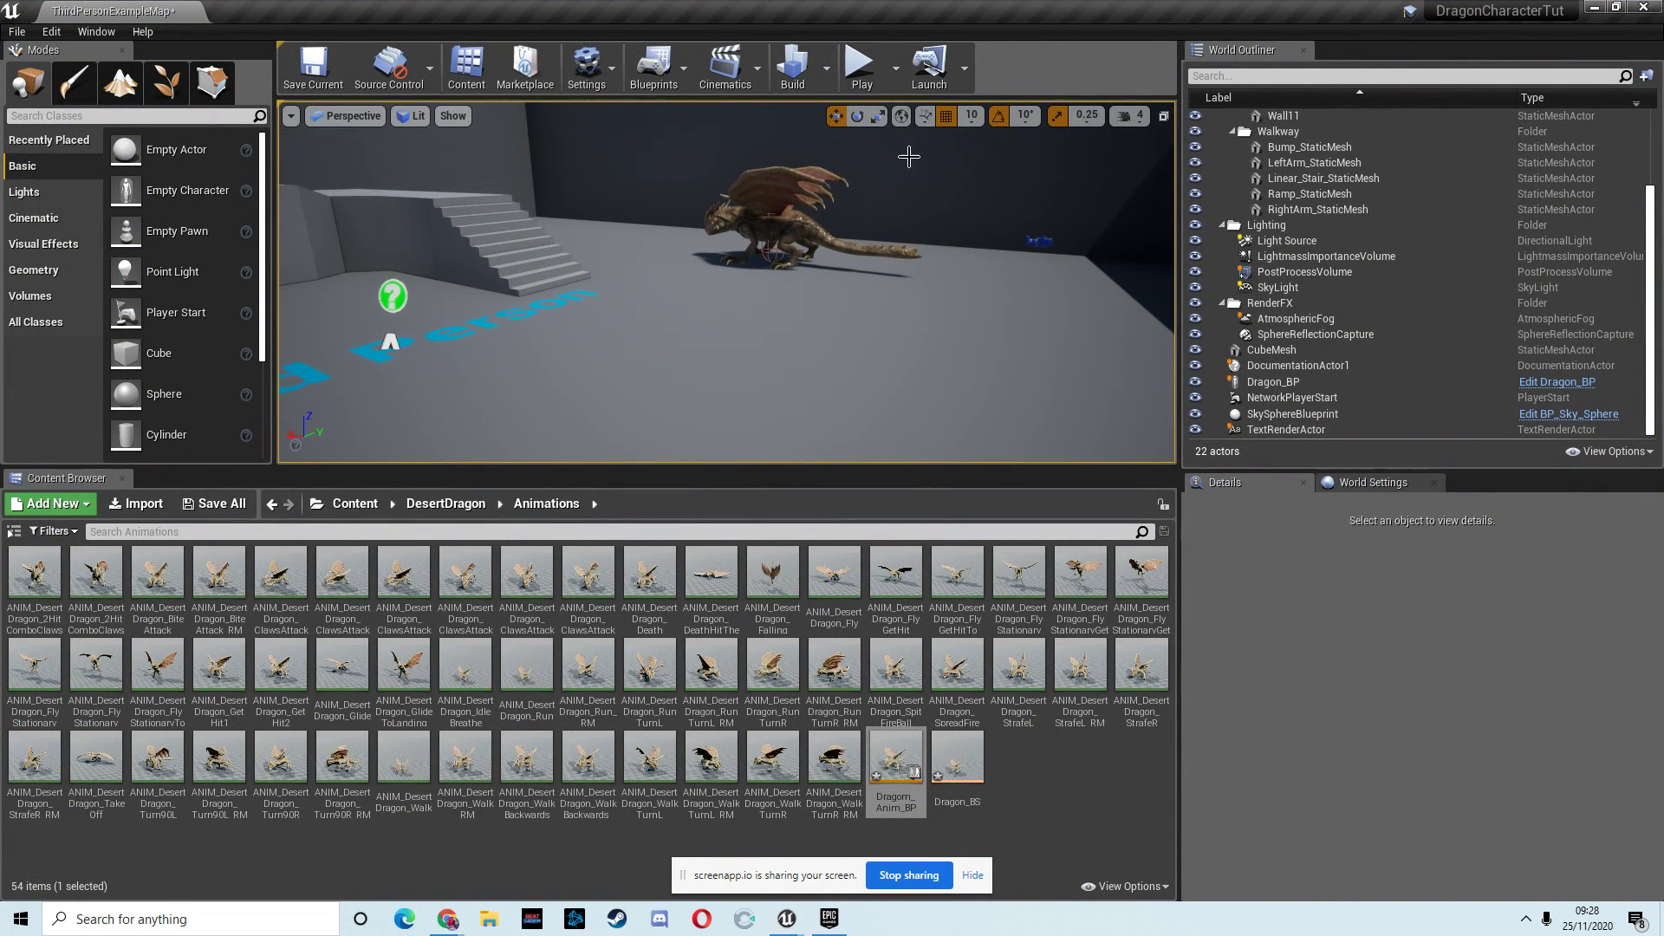
{"action": "left_click", "coordinate": [861, 67]}
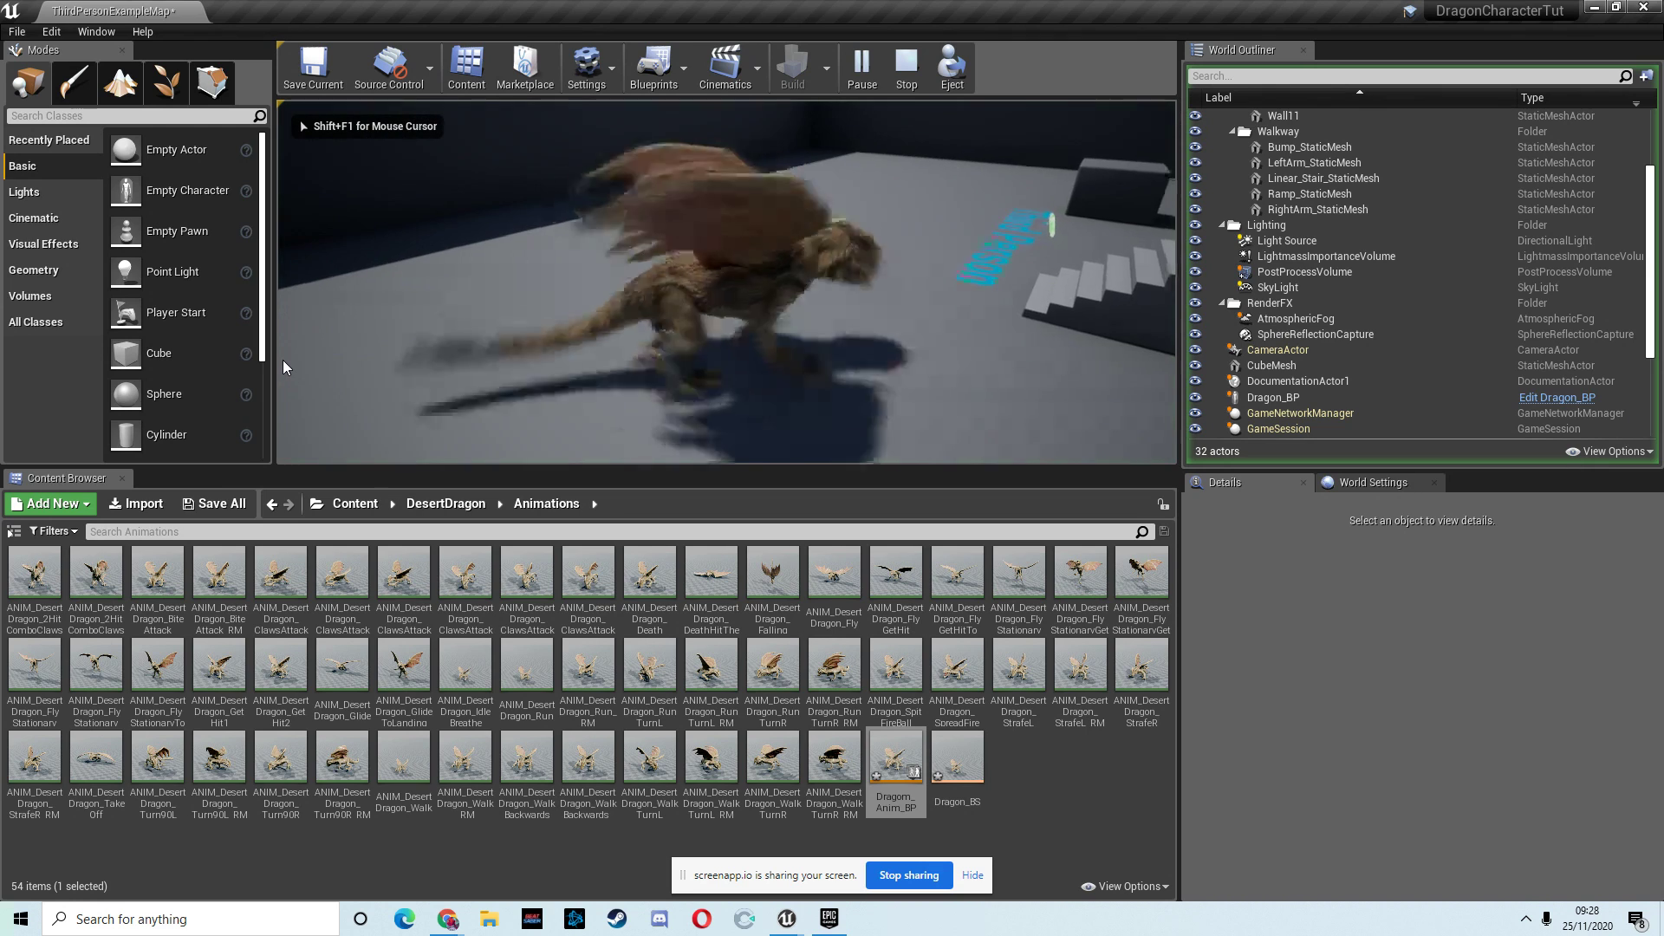
{"action": "key", "text": "s"}
{"action": "key", "text": "a"}
{"action": "key", "text": "d"}
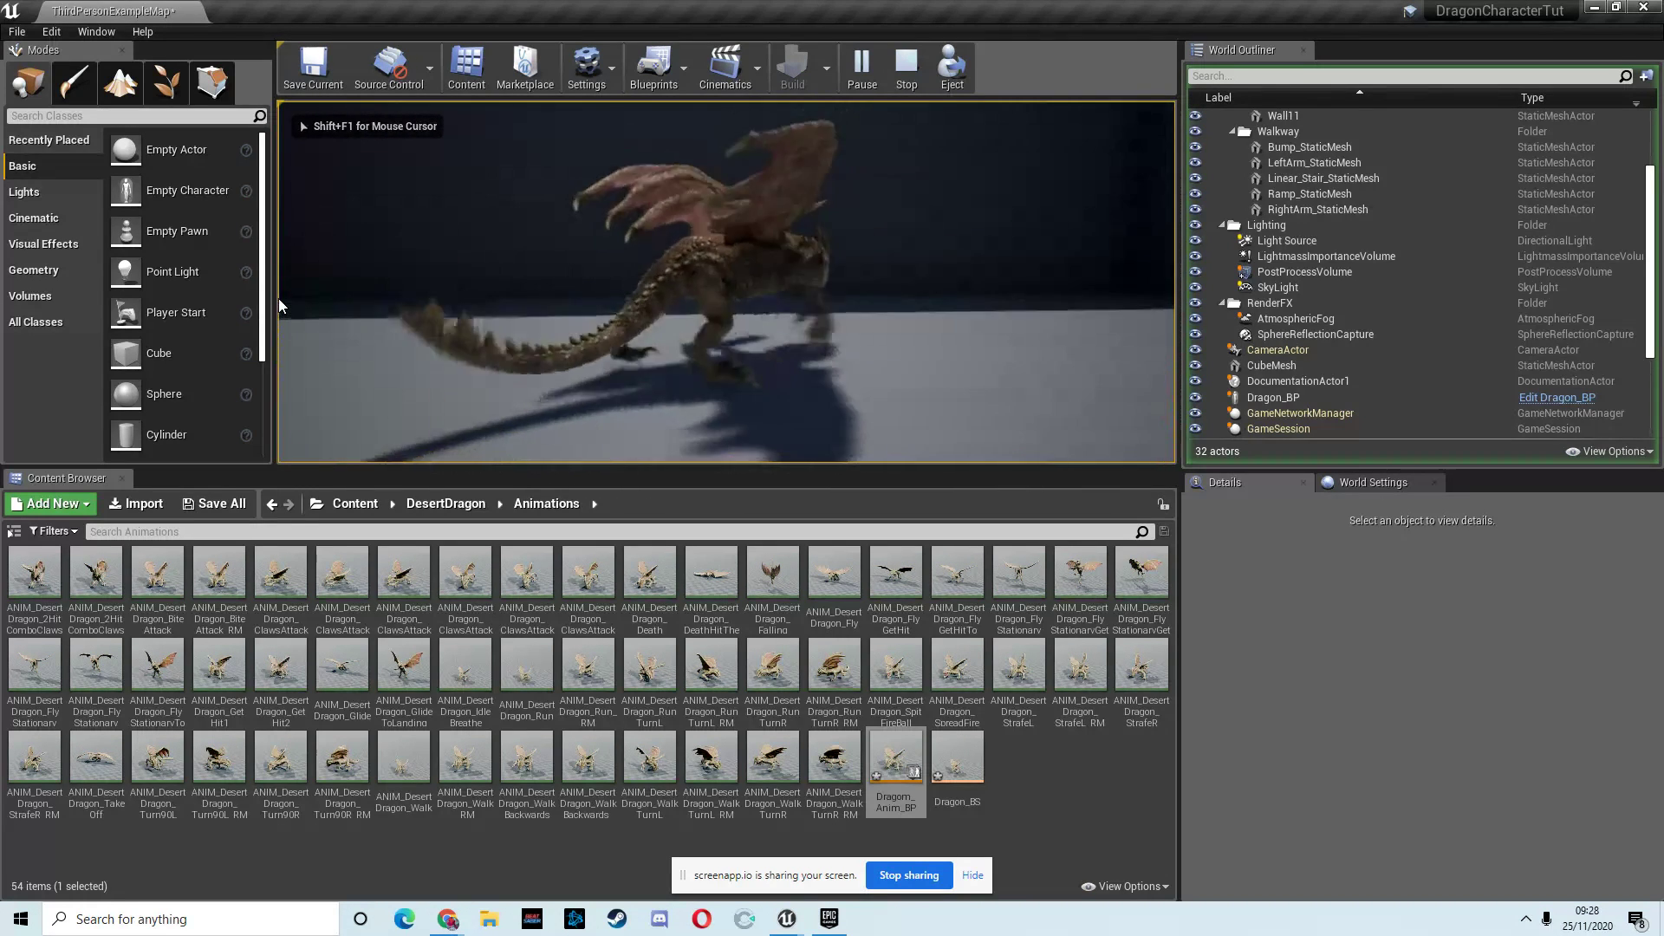
{"action": "key", "text": "s"}
{"action": "key", "text": "w"}
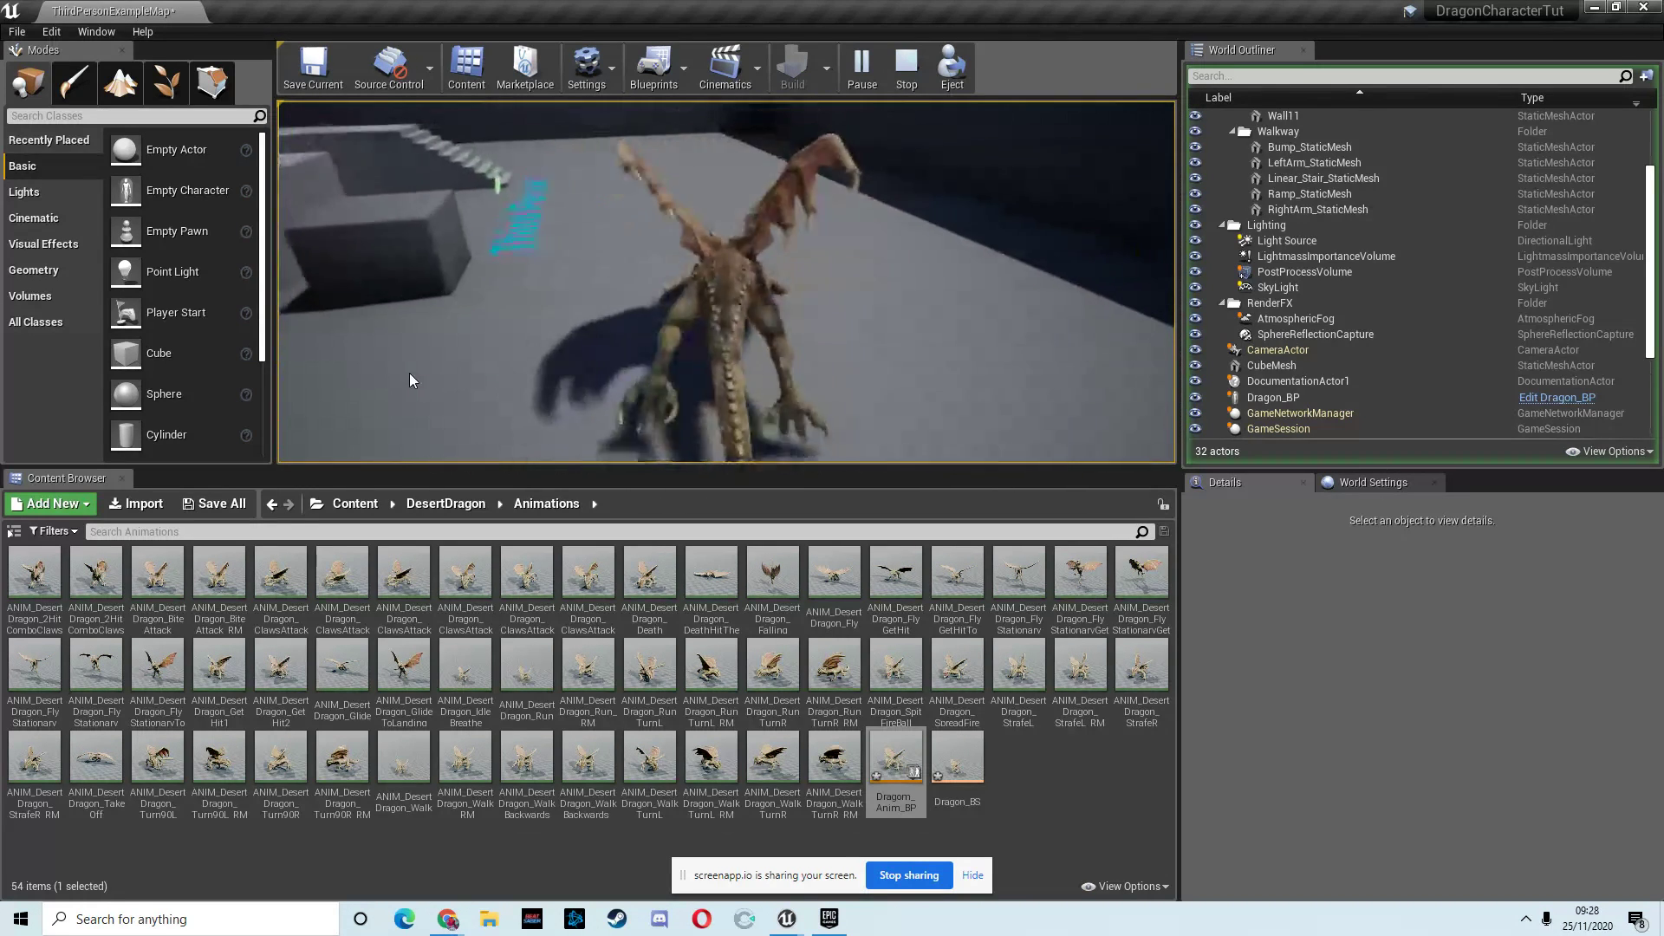
{"action": "key", "text": "d"}
{"action": "key", "text": "s"}
{"action": "key", "text": "a"}
{"action": "key", "text": "w"}
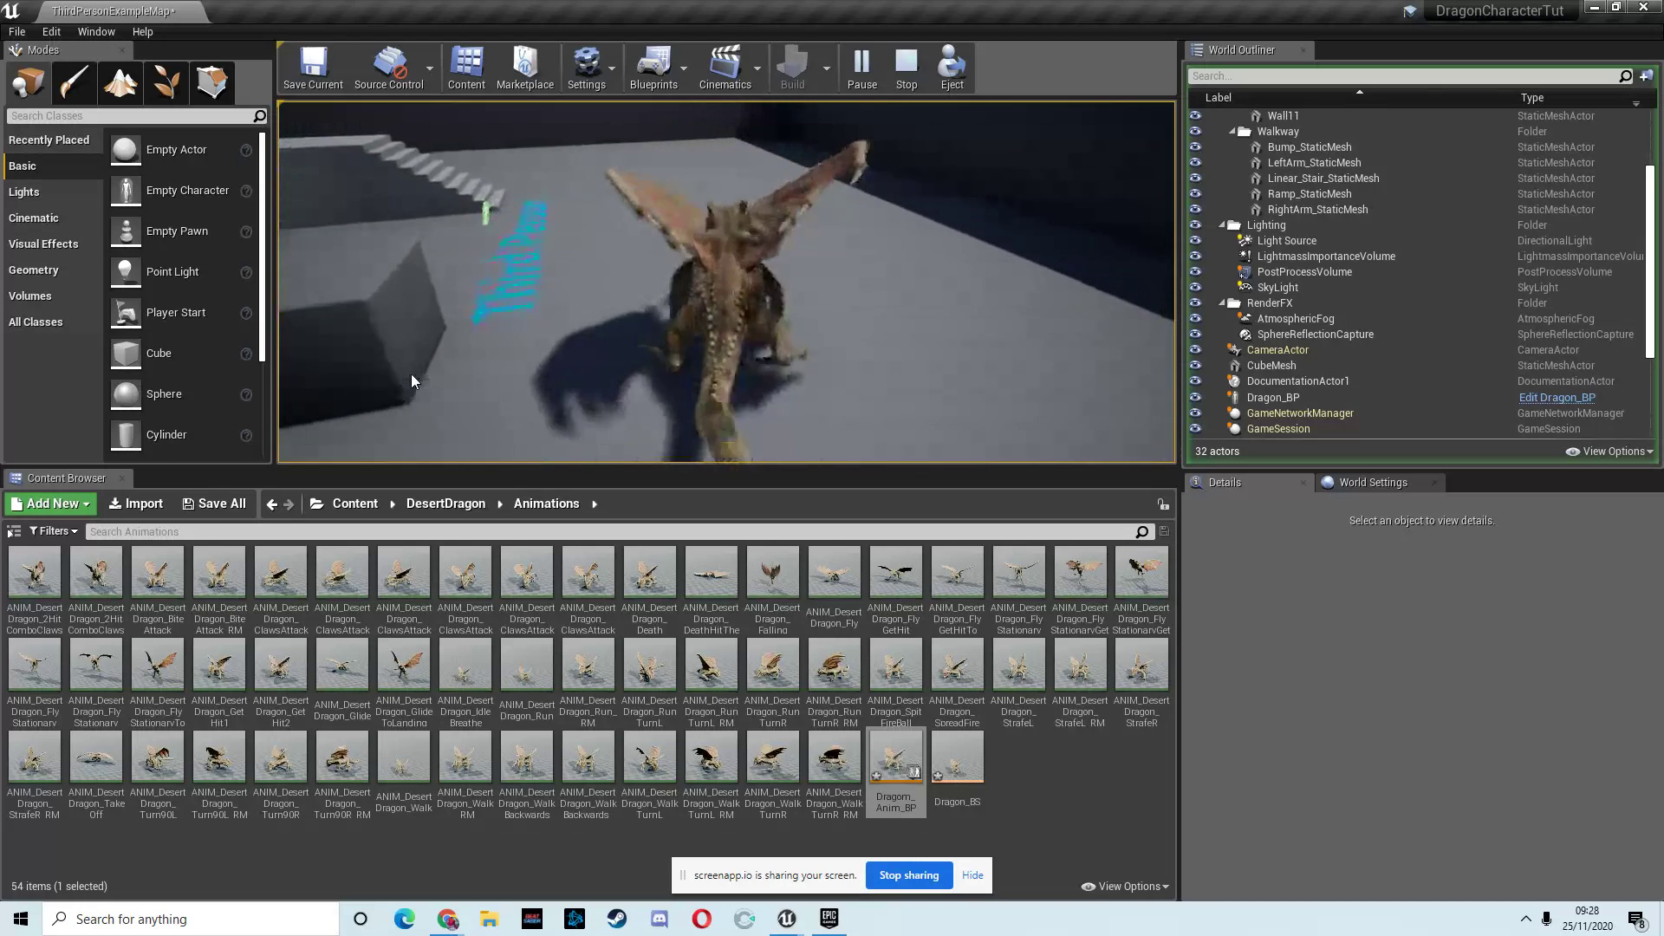
{"action": "key", "text": "w"}
{"action": "key", "text": "d"}
{"action": "key", "text": "w"}
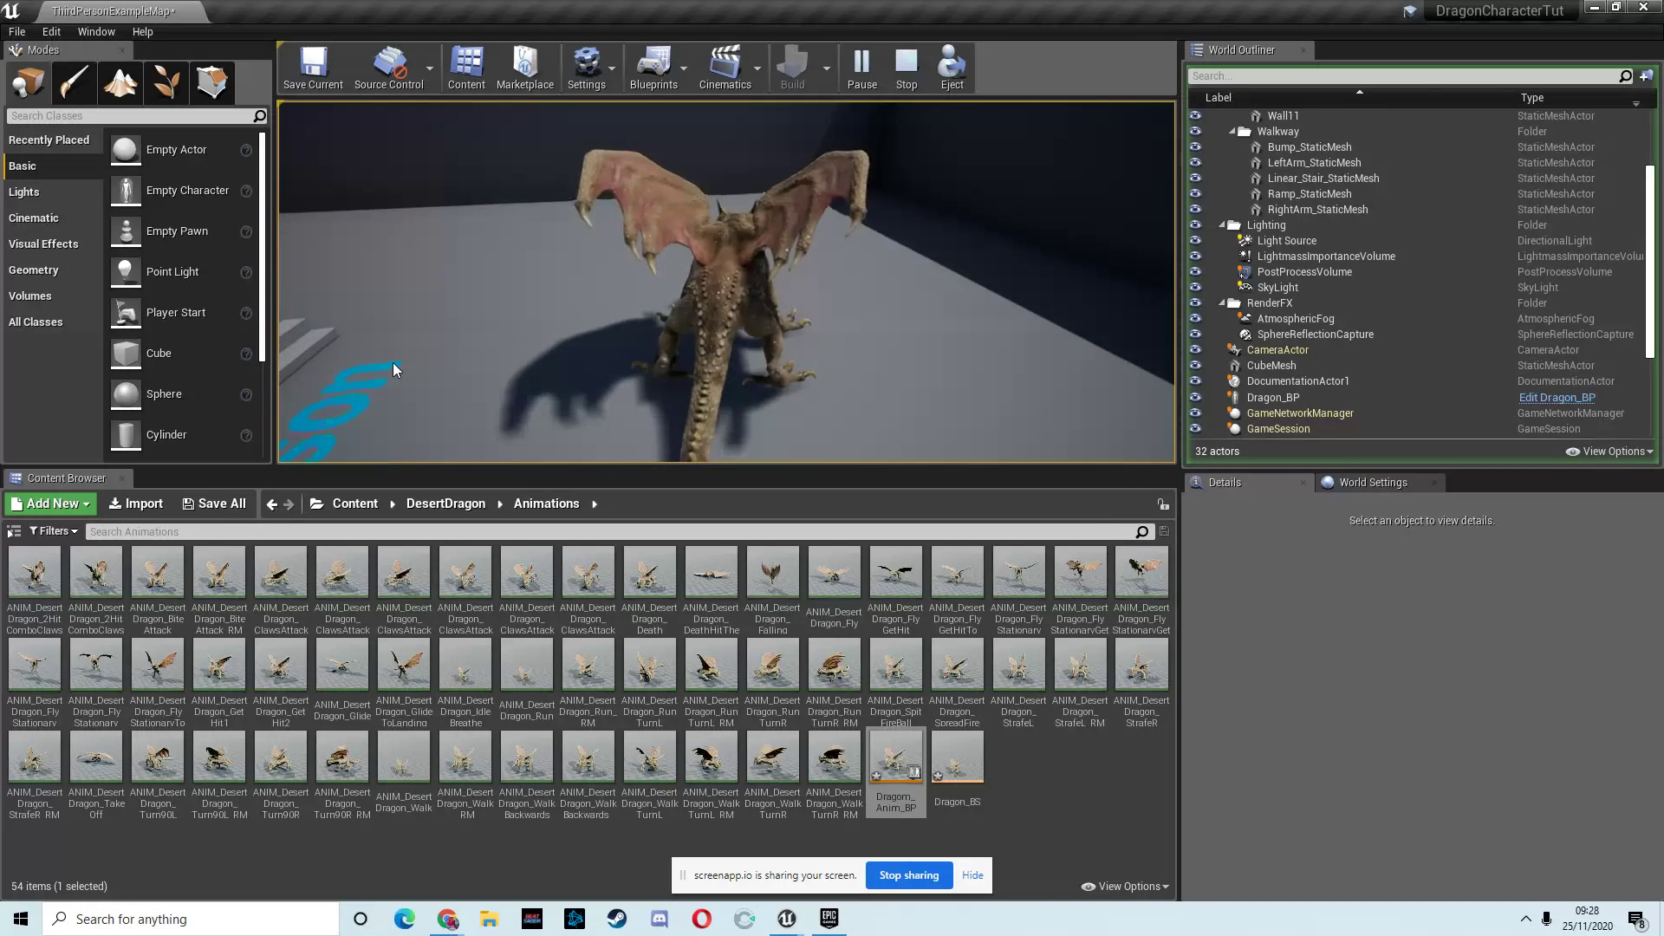
{"action": "key", "text": "Escape"}
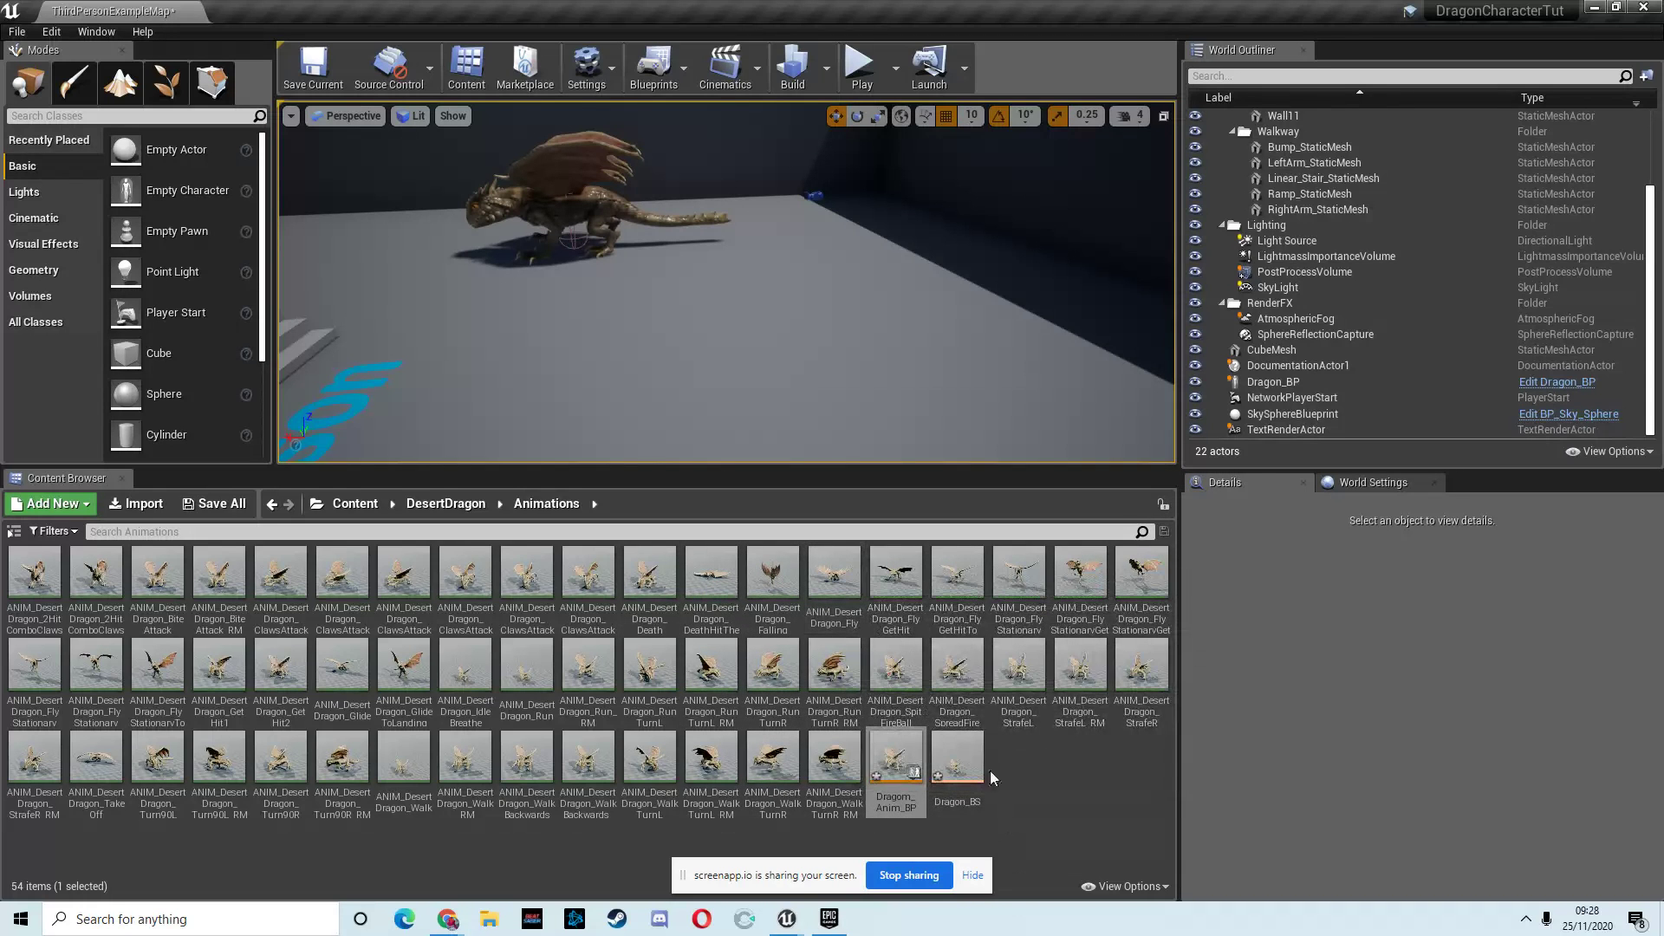
Create a Blend Space for SK_DesertDragon_Skeleton in the Animations folder and name it Dragon_Flying_BS
{"action": "right_click", "coordinate": [1011, 761]}
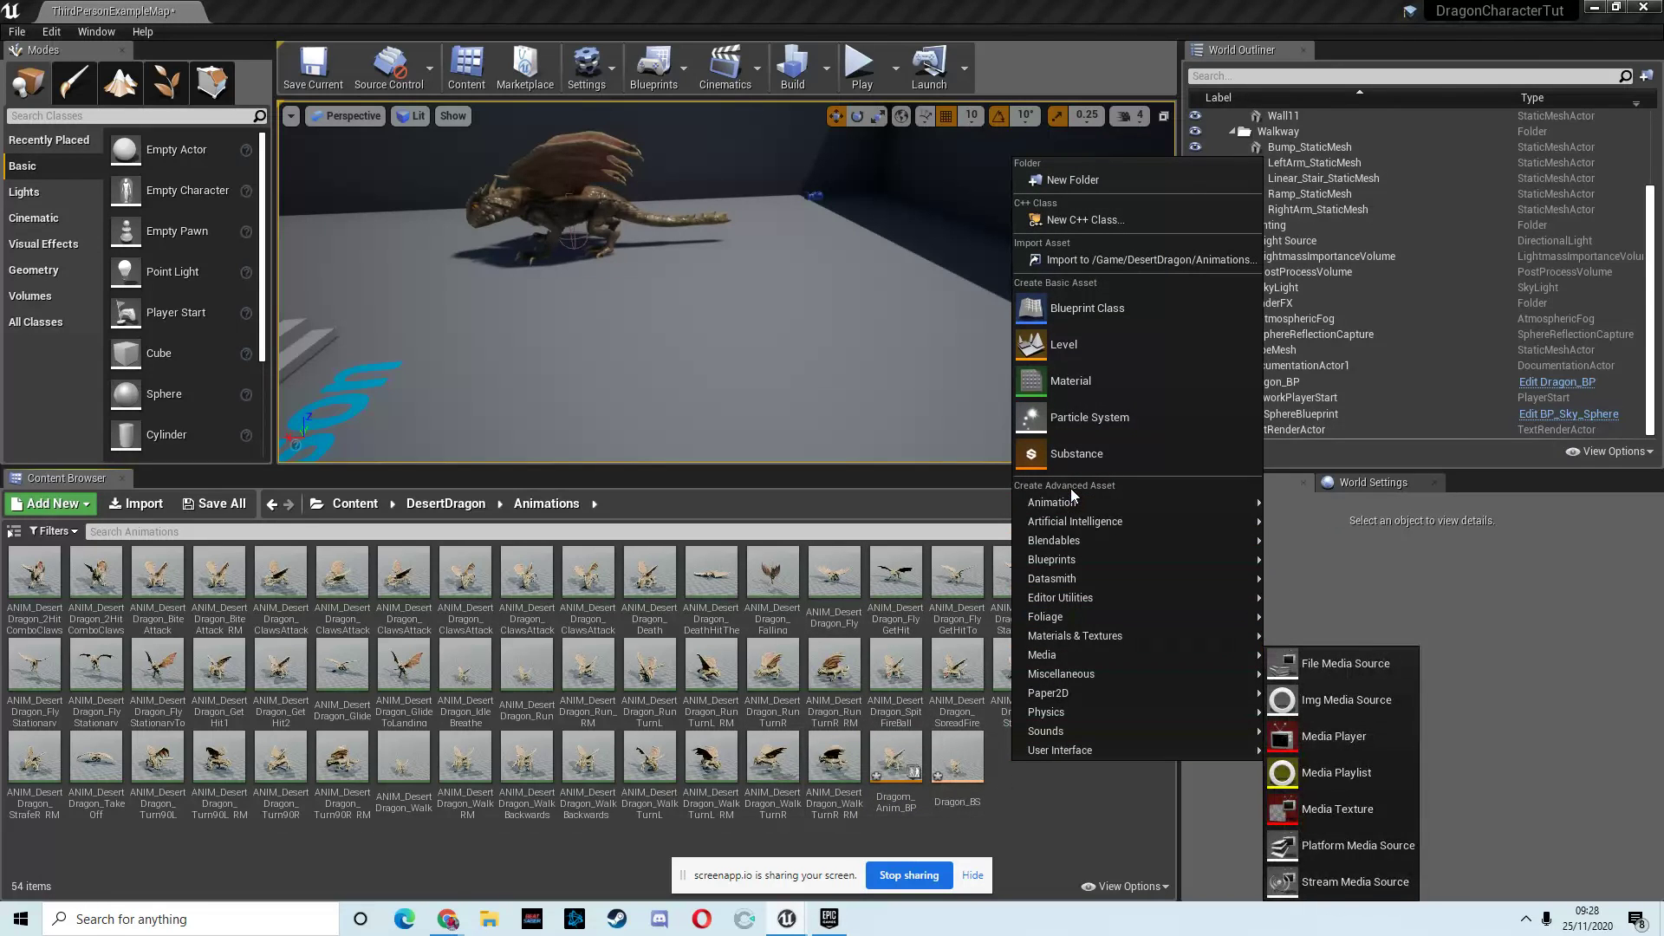
{"action": "mouse_move", "coordinate": [1075, 503]}
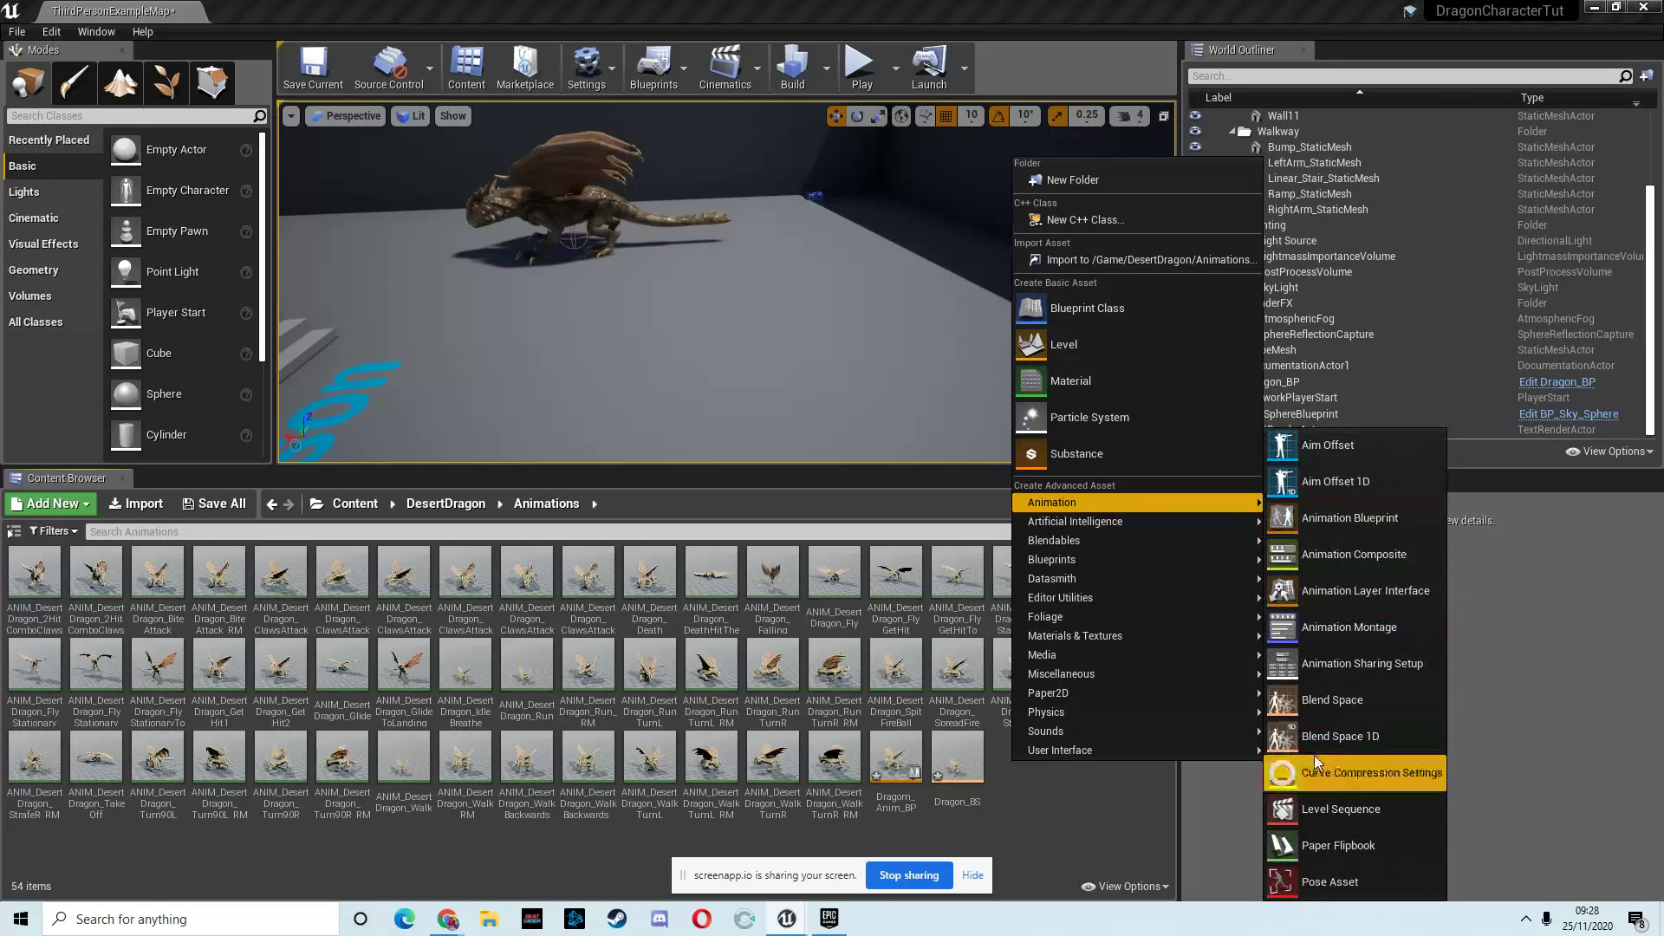
{"action": "left_click", "coordinate": [1328, 702]}
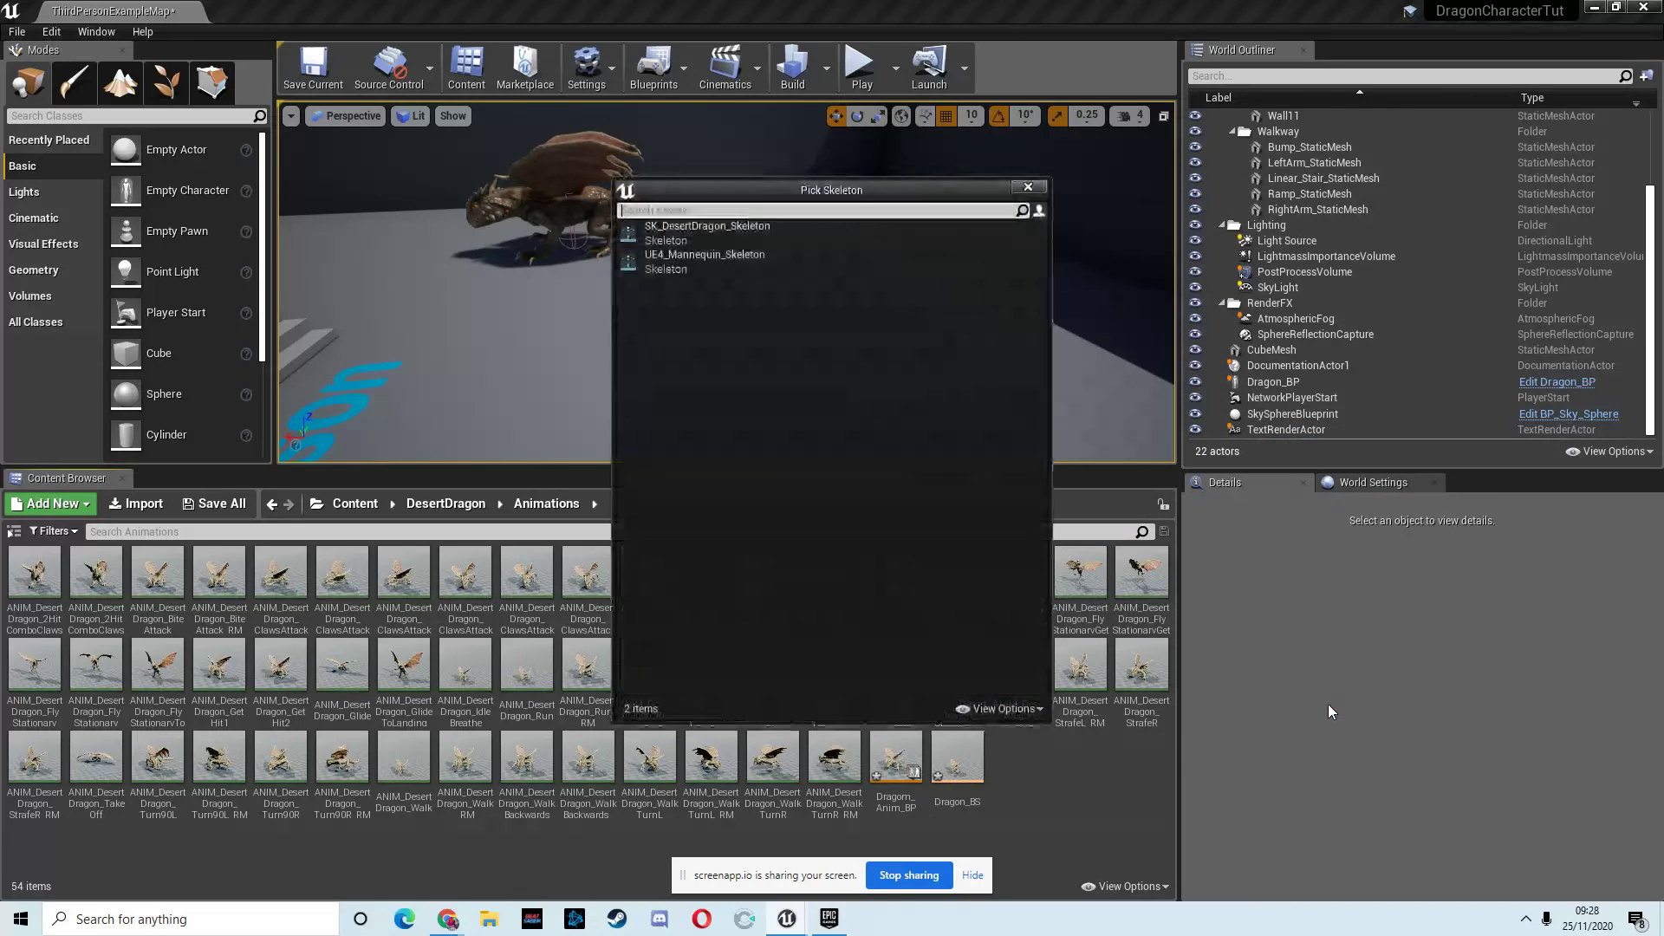
{"action": "left_click", "coordinate": [703, 230]}
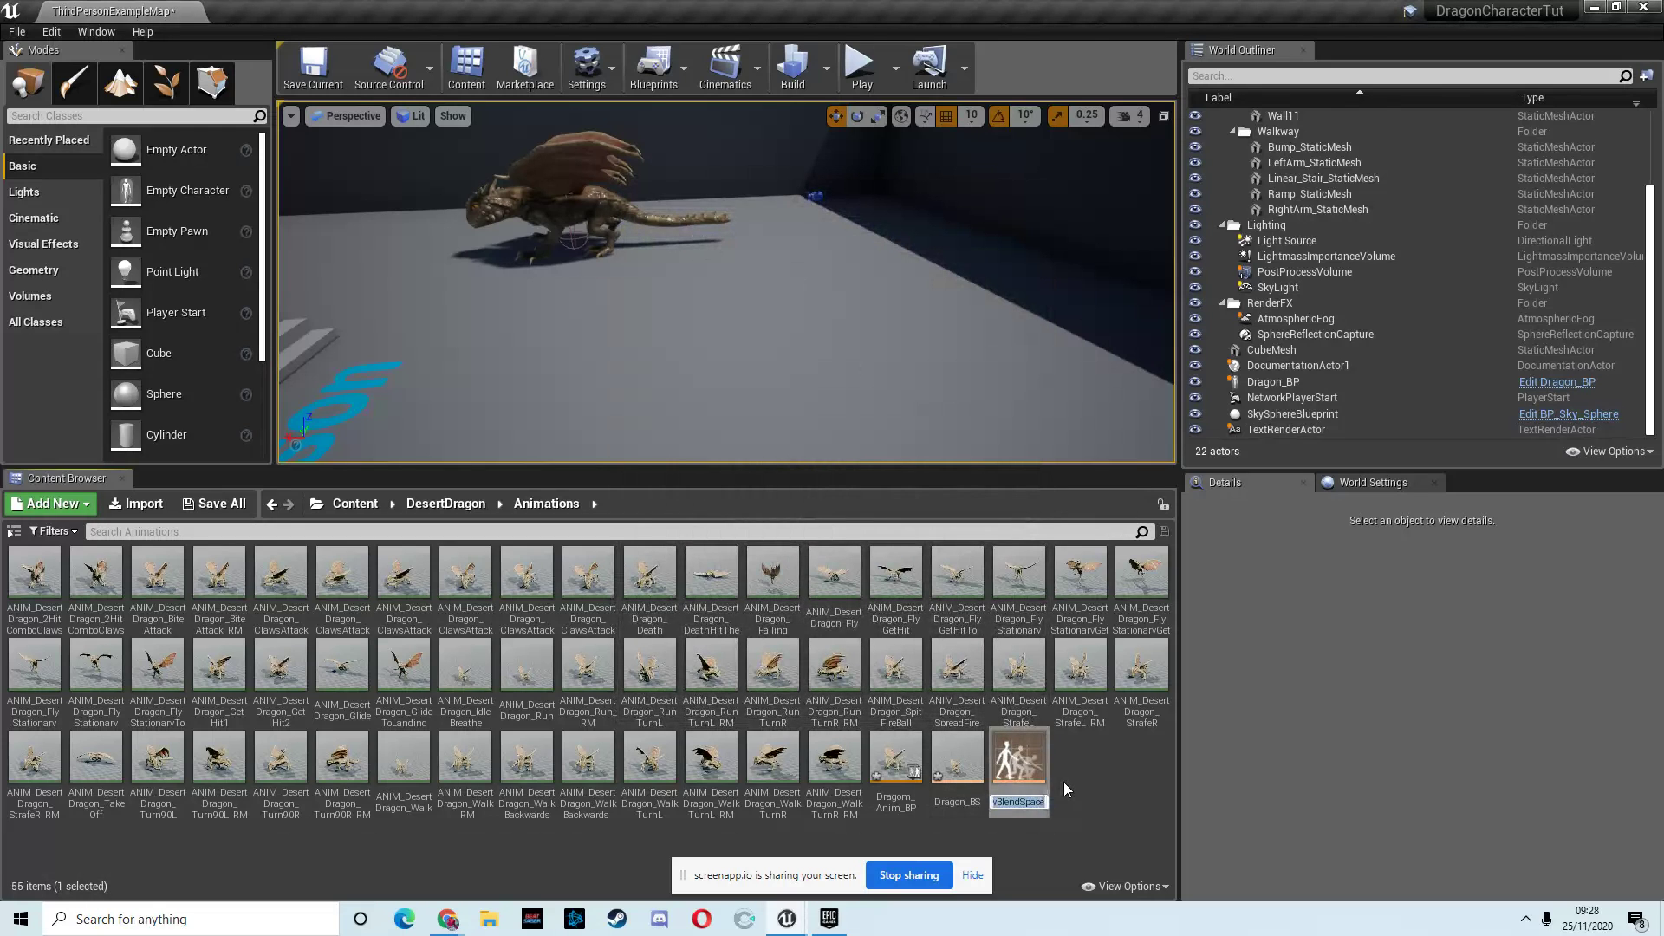
{"action": "type", "text": "F"}
{"action": "key", "text": "BackSpace"}
{"action": "type", "text": "Dar"}
{"action": "key", "text": "BackSpace"}
{"action": "type", "text": "rag"}
{"action": "type", "text": "on"}
{"action": "type", "text": "_"}
{"action": "type", "text": "Flying_"}
{"action": "type", "text": "BS"}
{"action": "key", "text": "Return"}
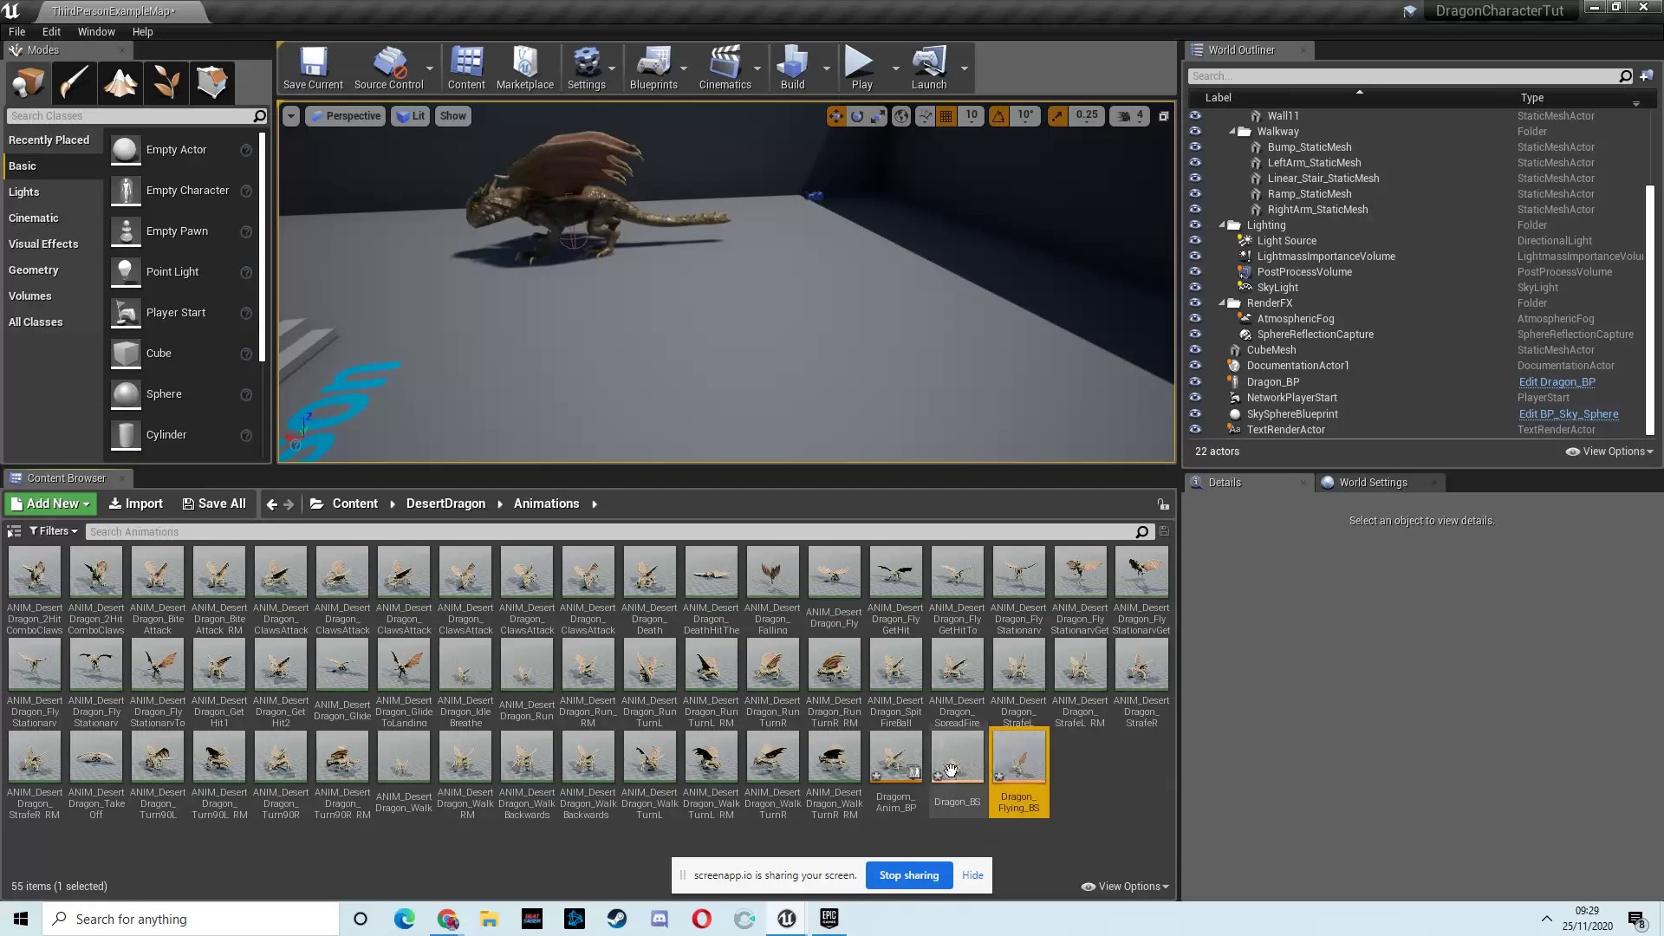
Rename the Dragon_BS blend space as Dragon_Walk_BS
{"action": "right_click", "coordinate": [959, 760]}
{"action": "left_click", "coordinate": [1022, 459]}
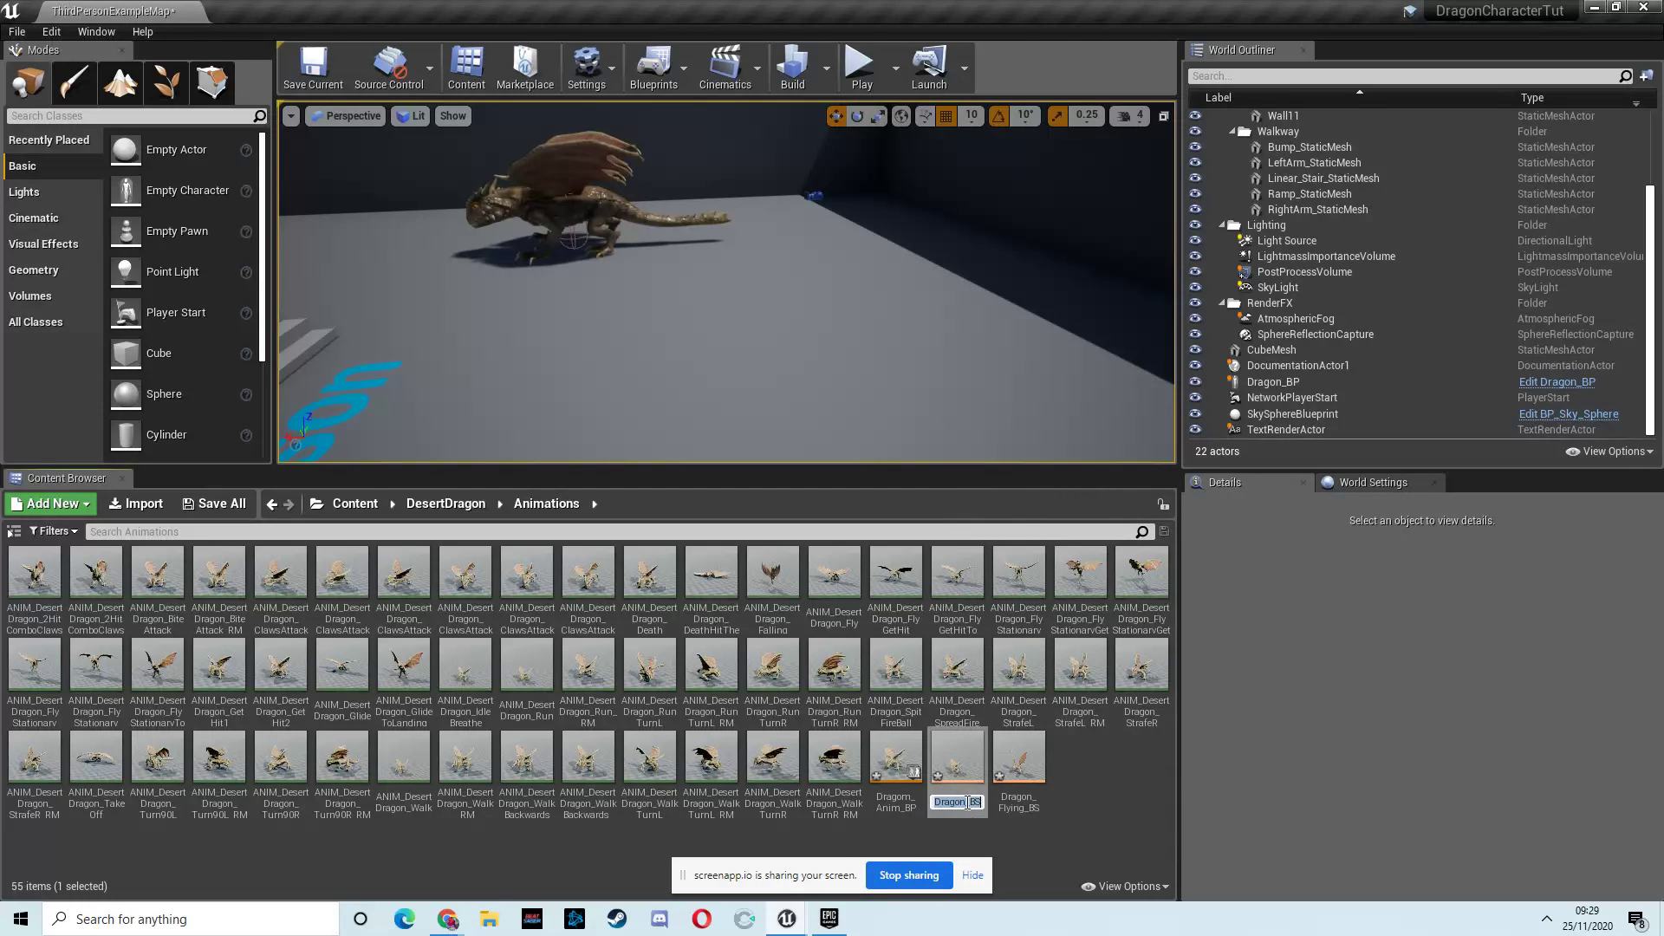
{"action": "left_click", "coordinate": [968, 802]}
{"action": "type", "text": "Walk_"}
{"action": "type", "text": "_"}
{"action": "type", "text": "BS"}
{"action": "key", "text": "Return"}
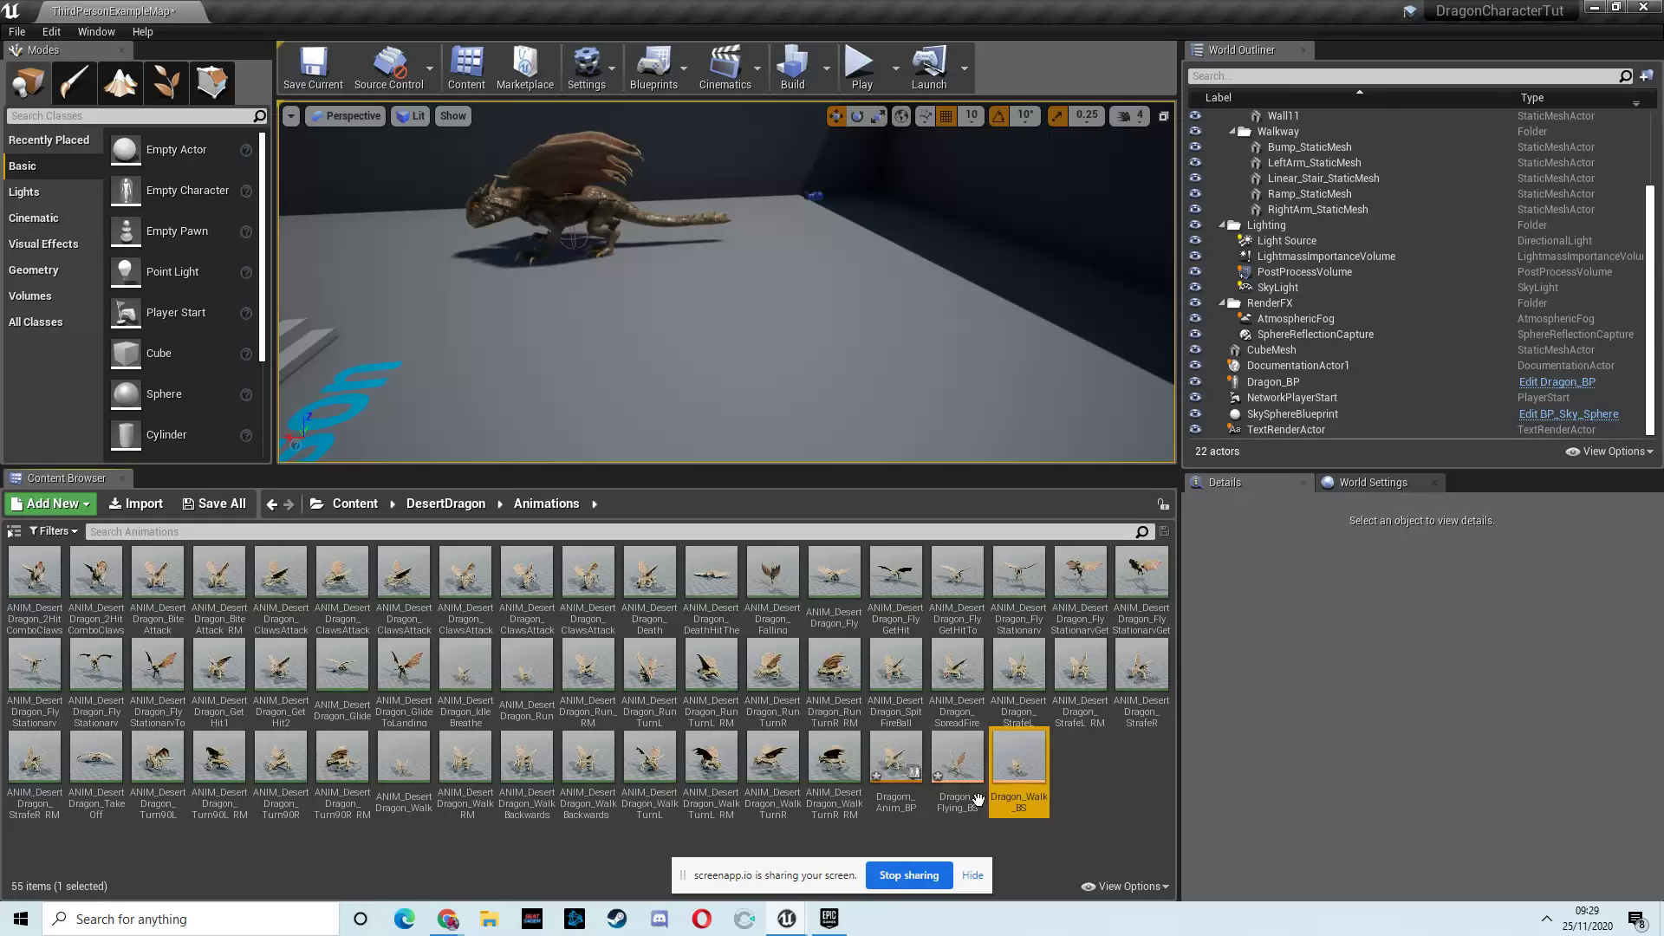
Open the Dragon_Flying_BS blend space to check its axes, close it, and return to the level editor
{"action": "double_click", "coordinate": [953, 765]}
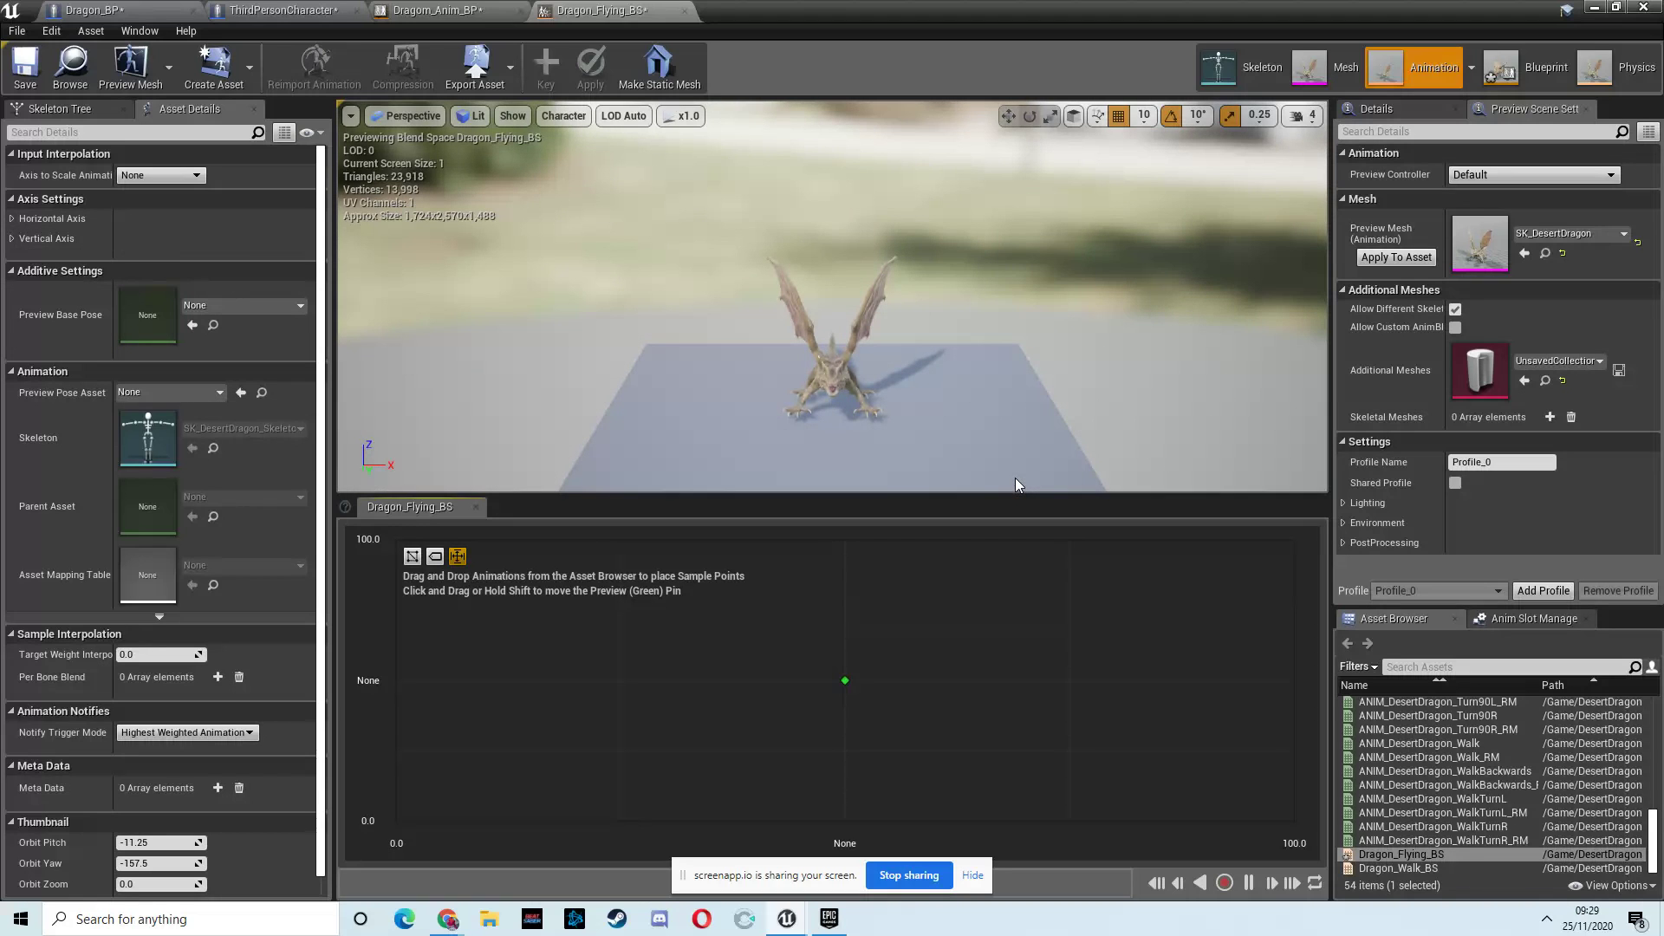
{"action": "left_click", "coordinate": [685, 10]}
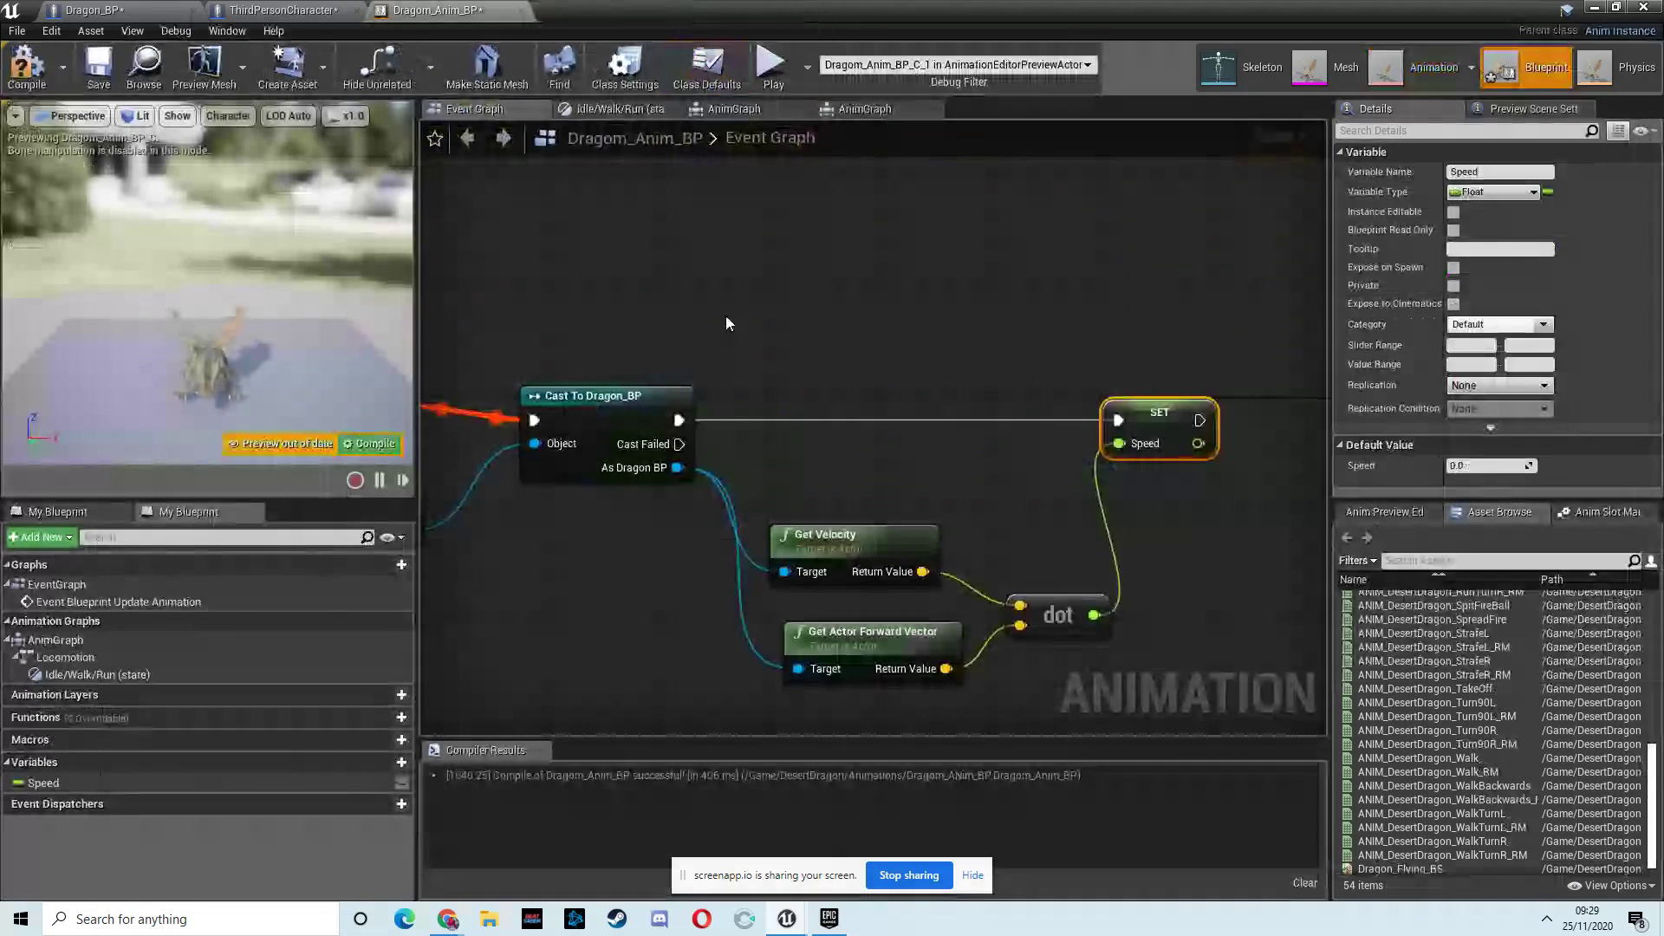
{"action": "left_click", "coordinate": [1595, 7]}
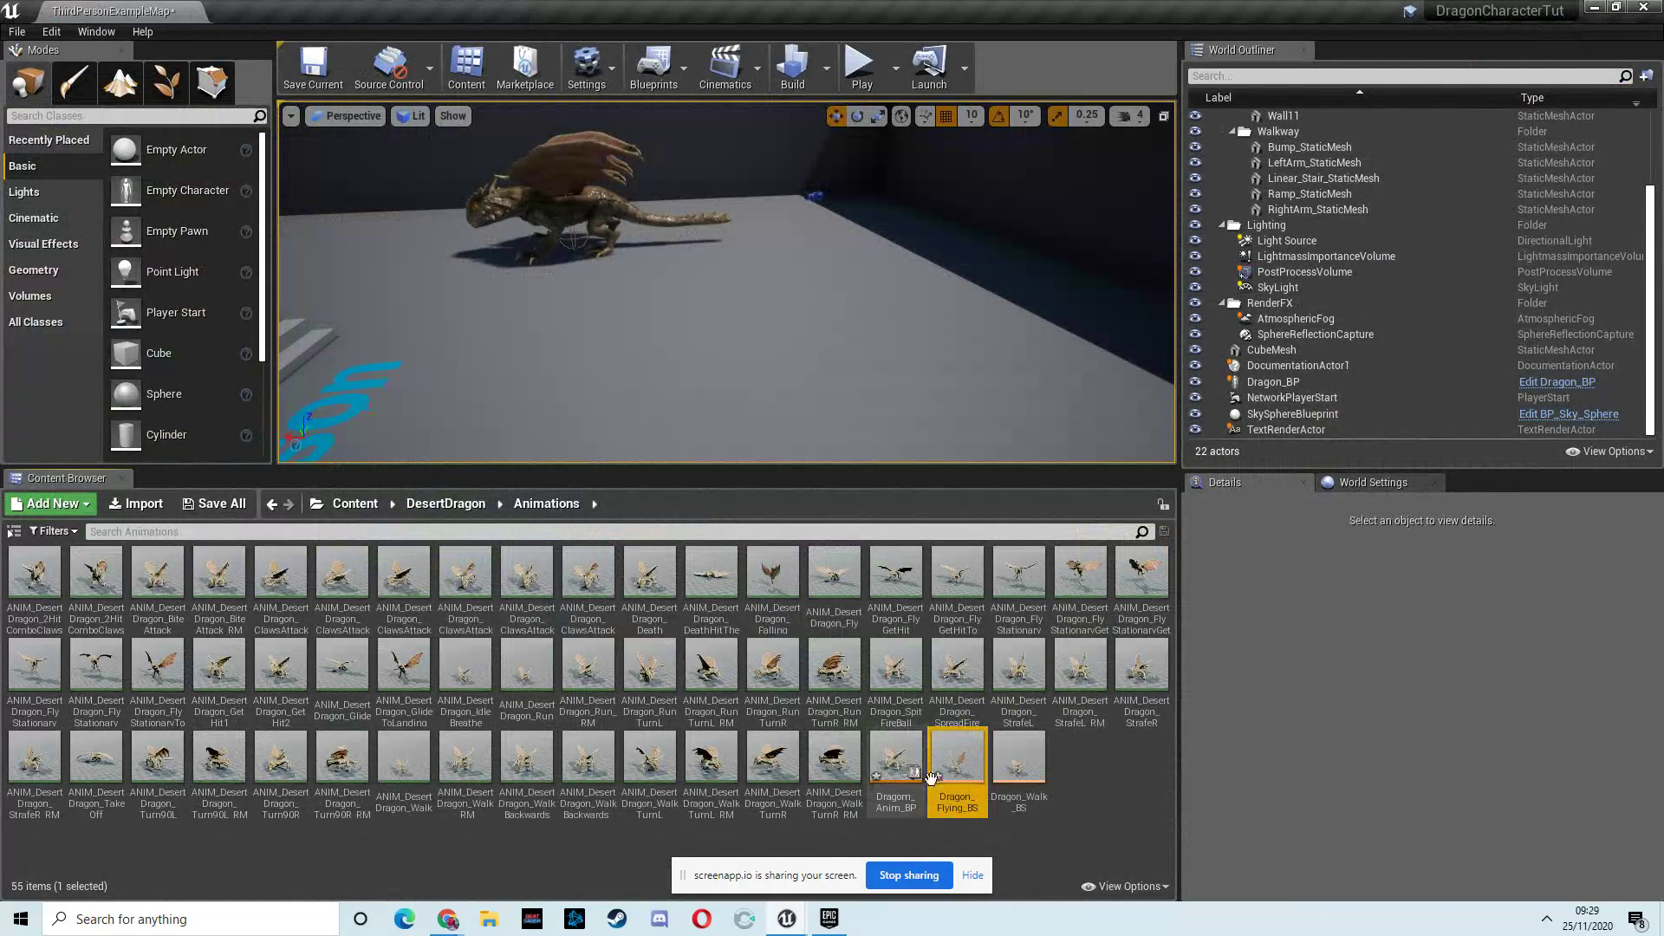
Force delete the Dragon_Flying_BS blend space from the Animations folder
{"action": "right_click", "coordinate": [953, 762]}
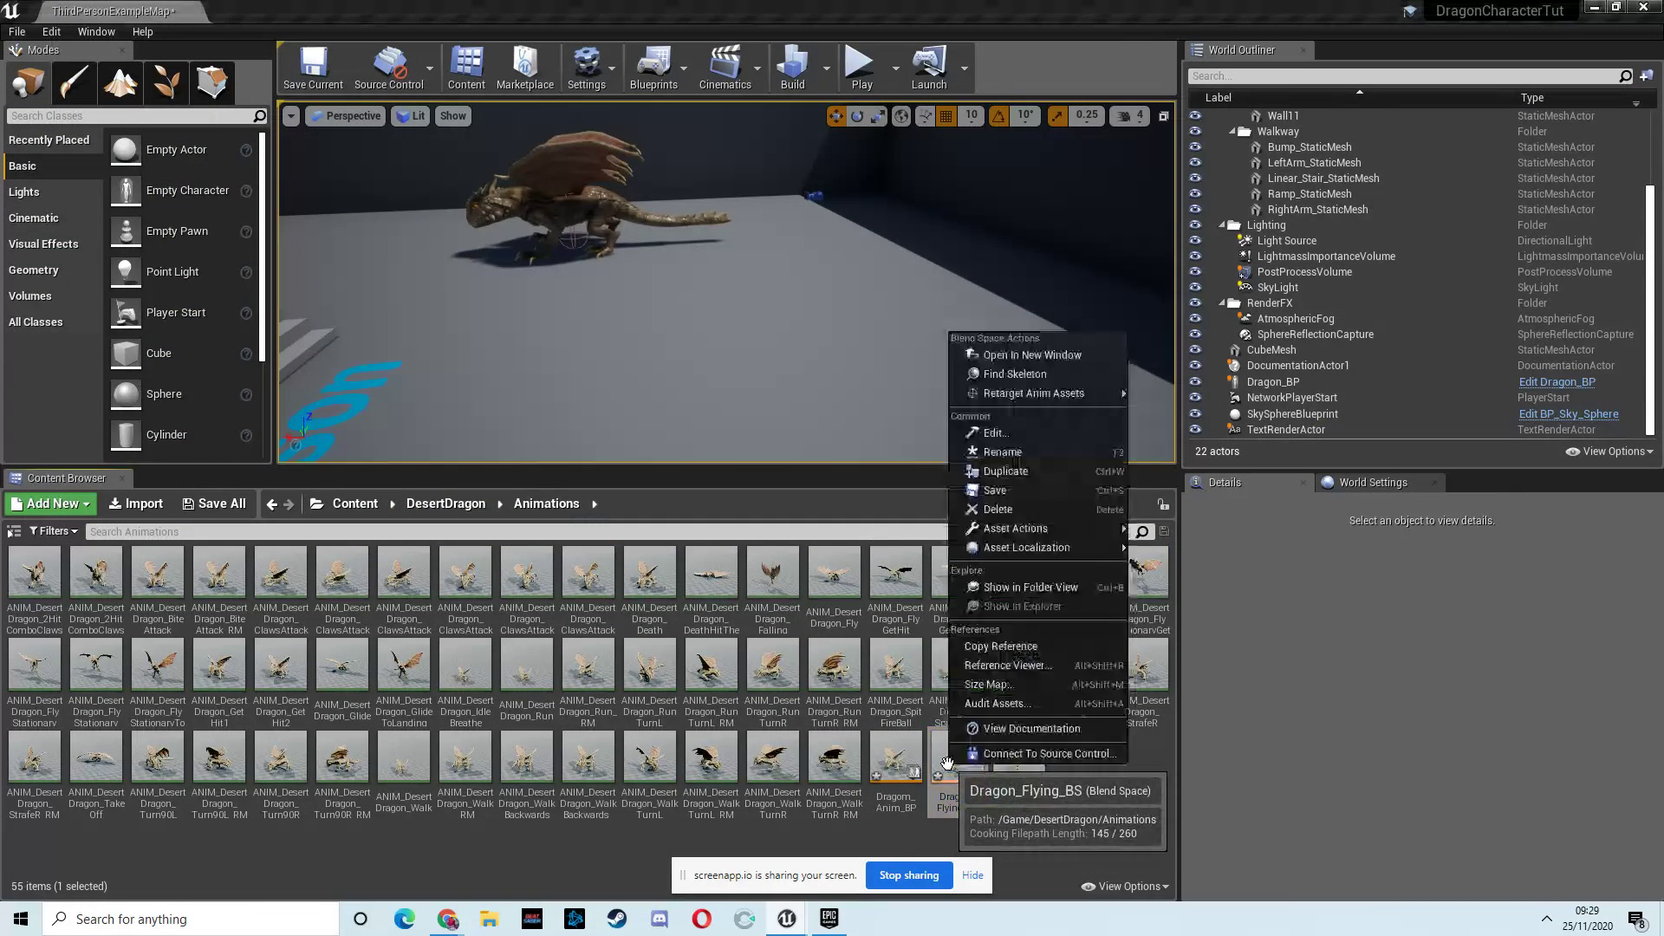
{"action": "left_click", "coordinate": [1010, 511]}
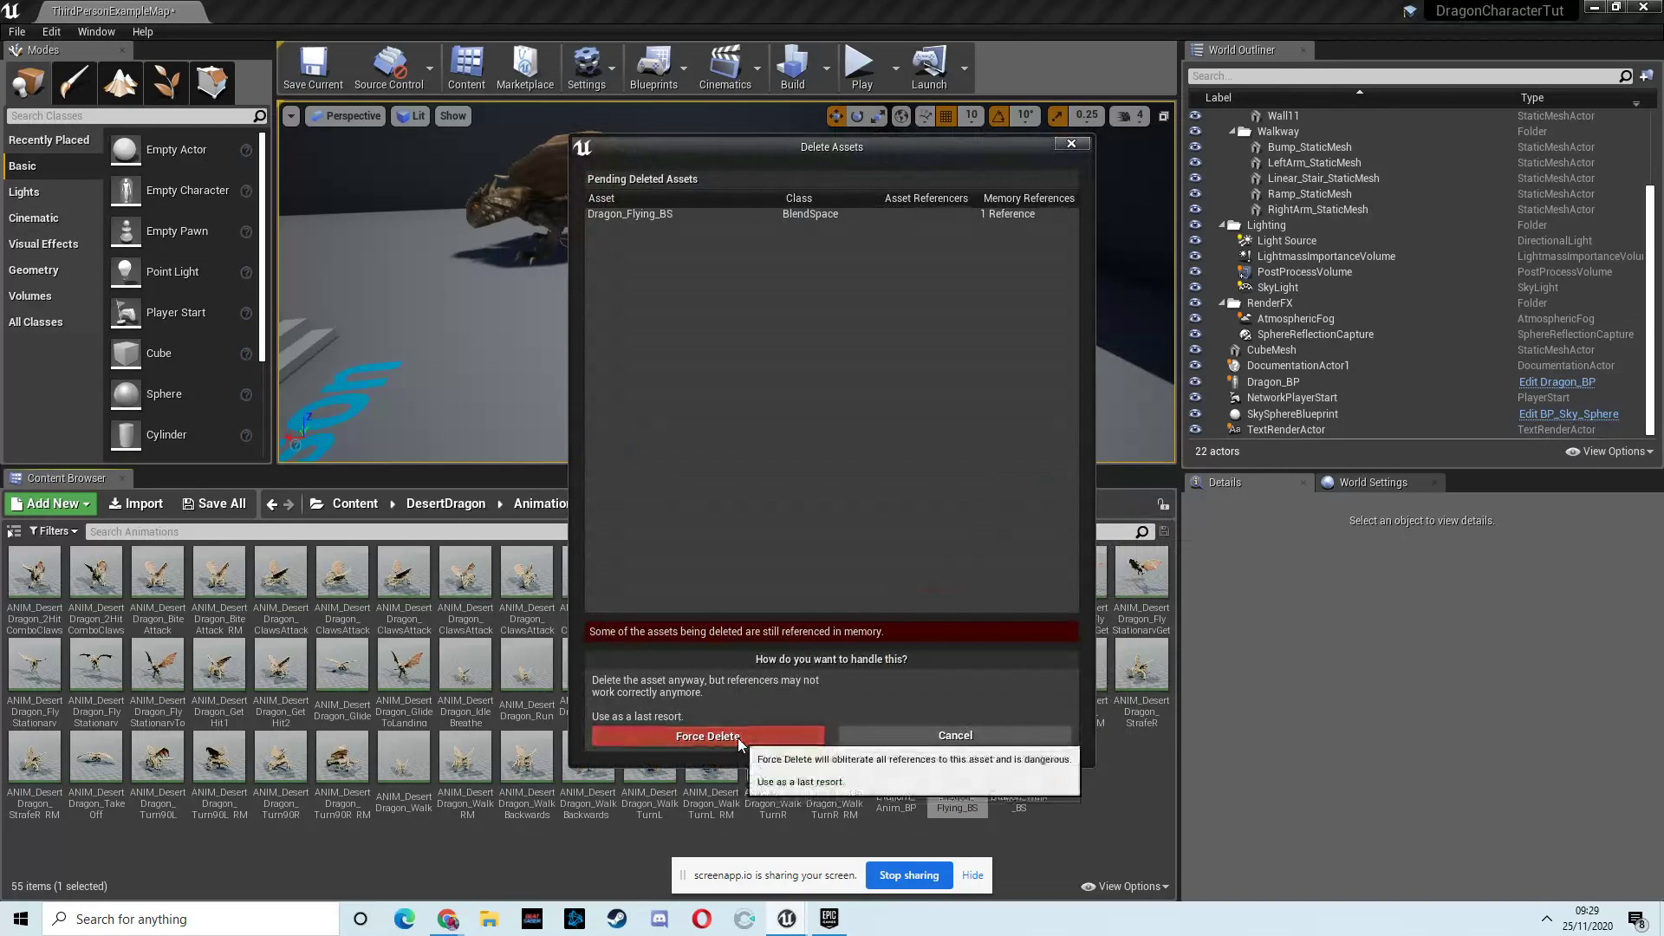
{"action": "left_click", "coordinate": [719, 739]}
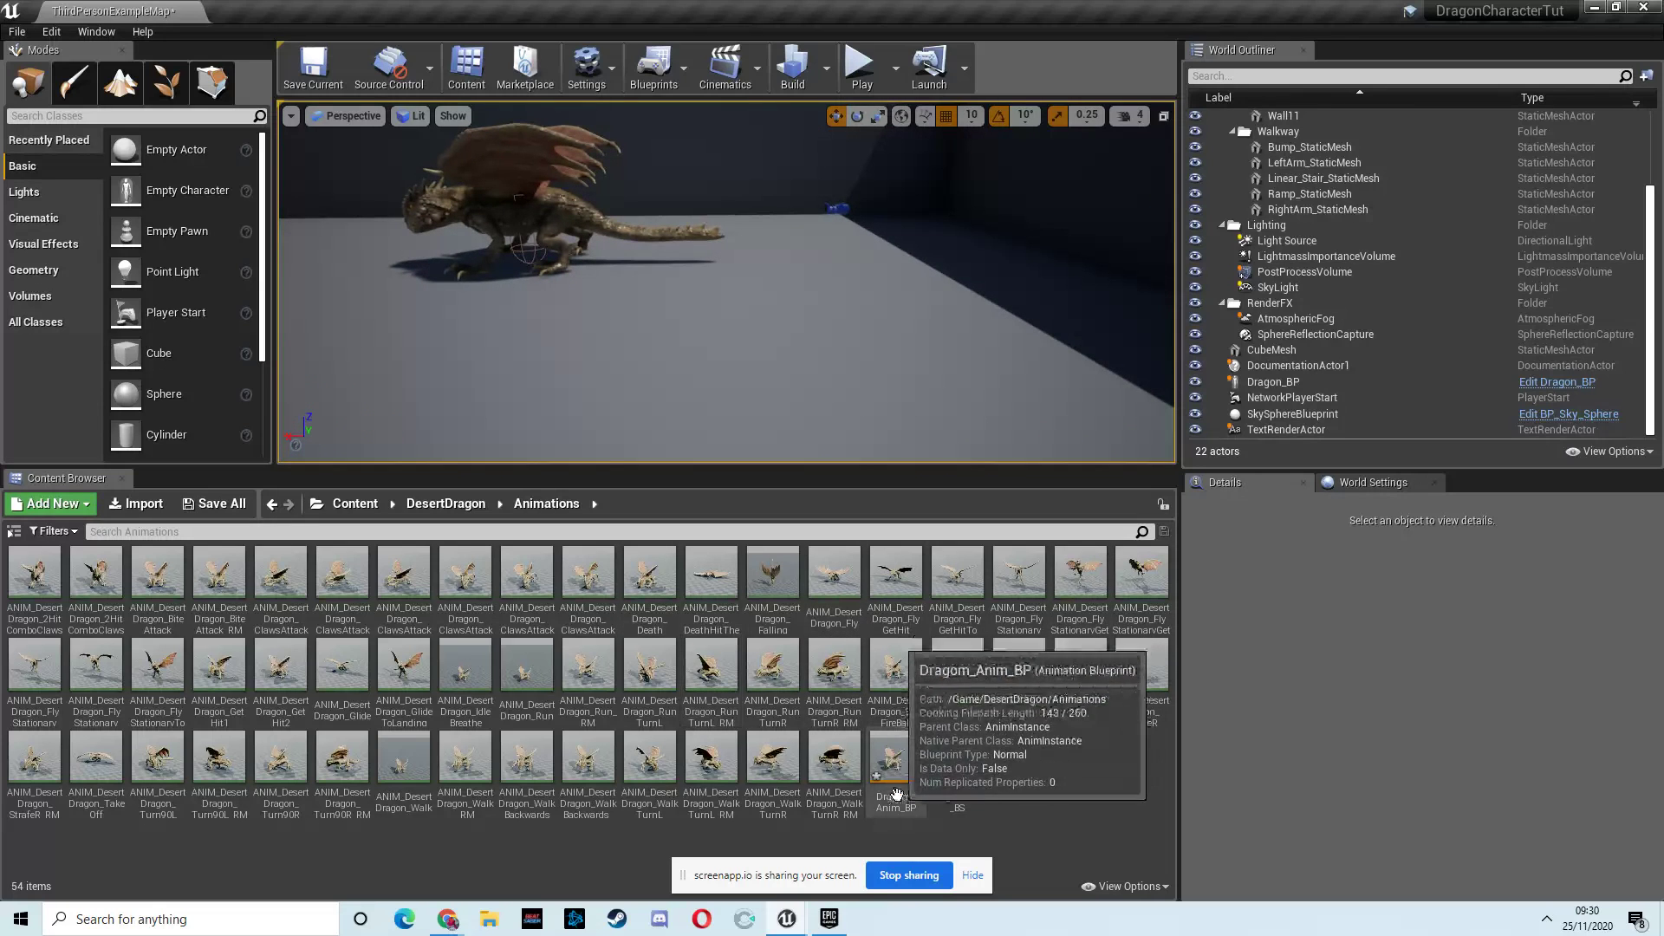
Create a Blend Space 1D for SK_DesertDragon_Skeleton in the Animations folder and name it Dragon_Flying_BS
{"action": "right_click", "coordinate": [1006, 762]}
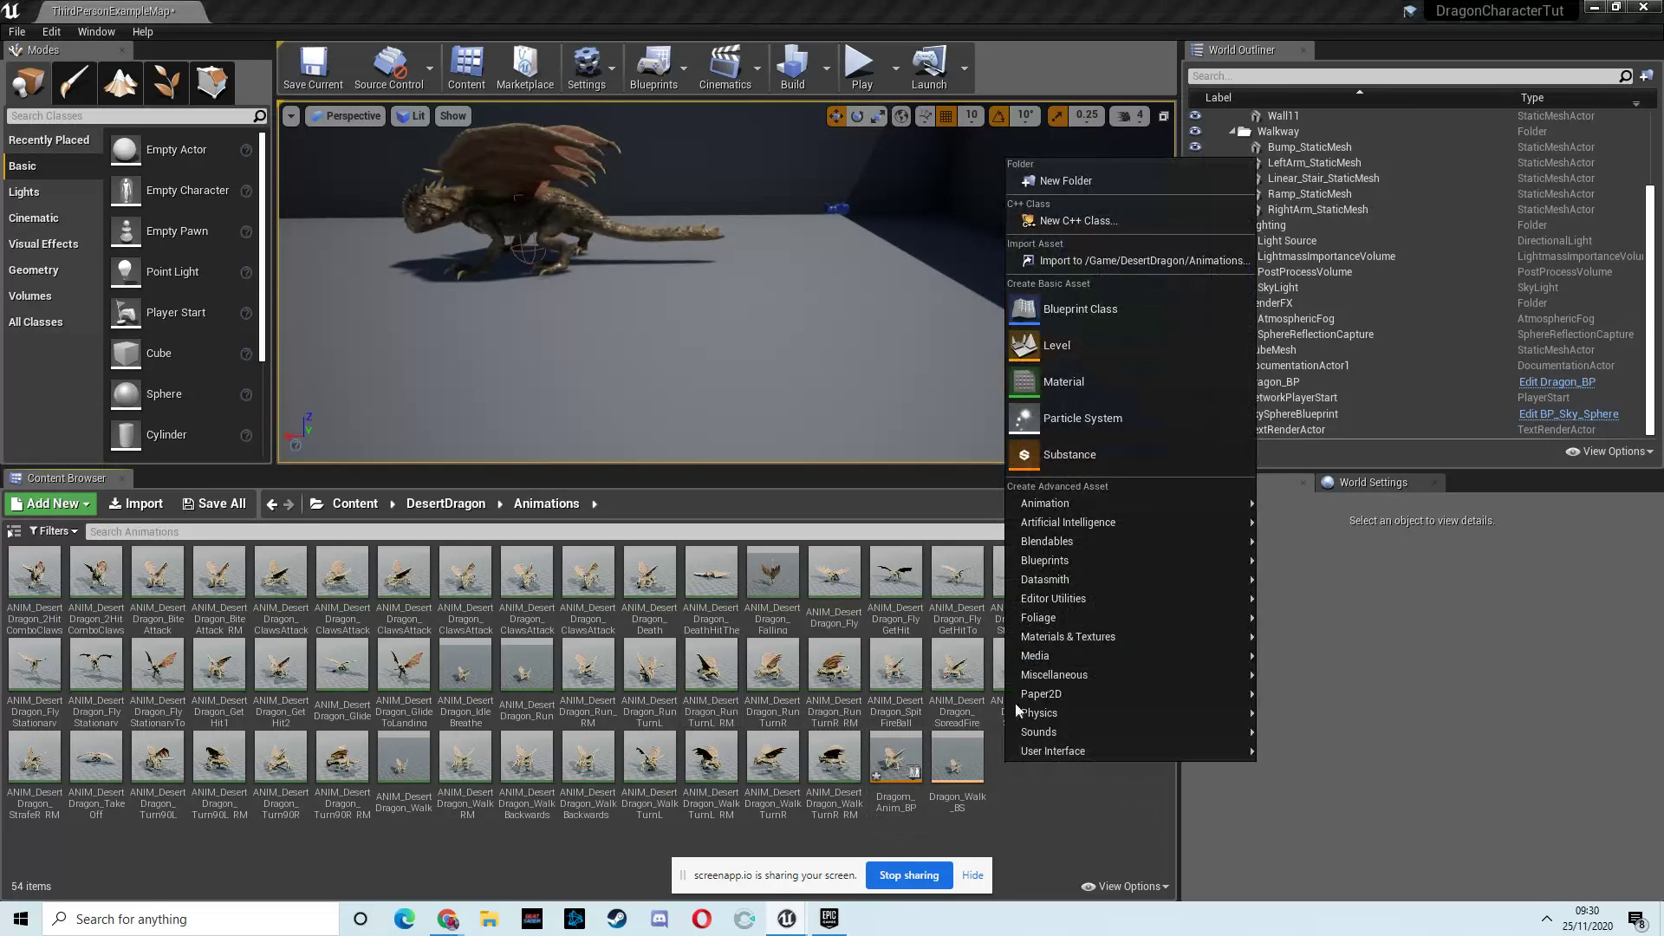
{"action": "mouse_move", "coordinate": [1110, 525]}
{"action": "mouse_move", "coordinate": [1072, 506]}
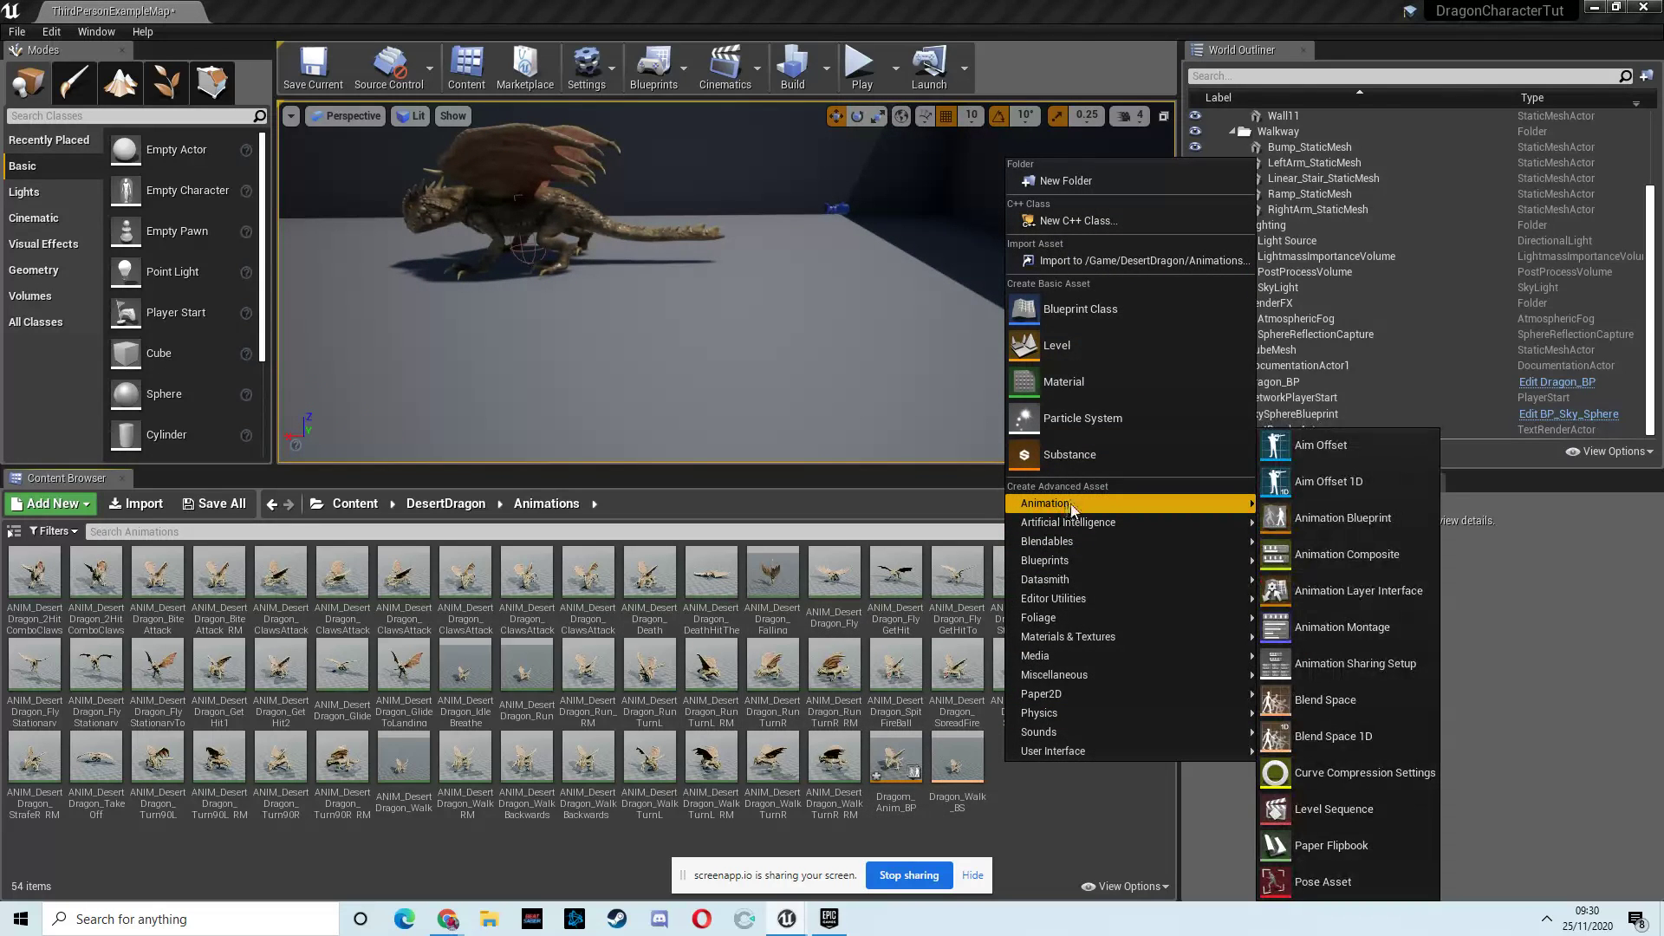
{"action": "left_click", "coordinate": [1344, 735]}
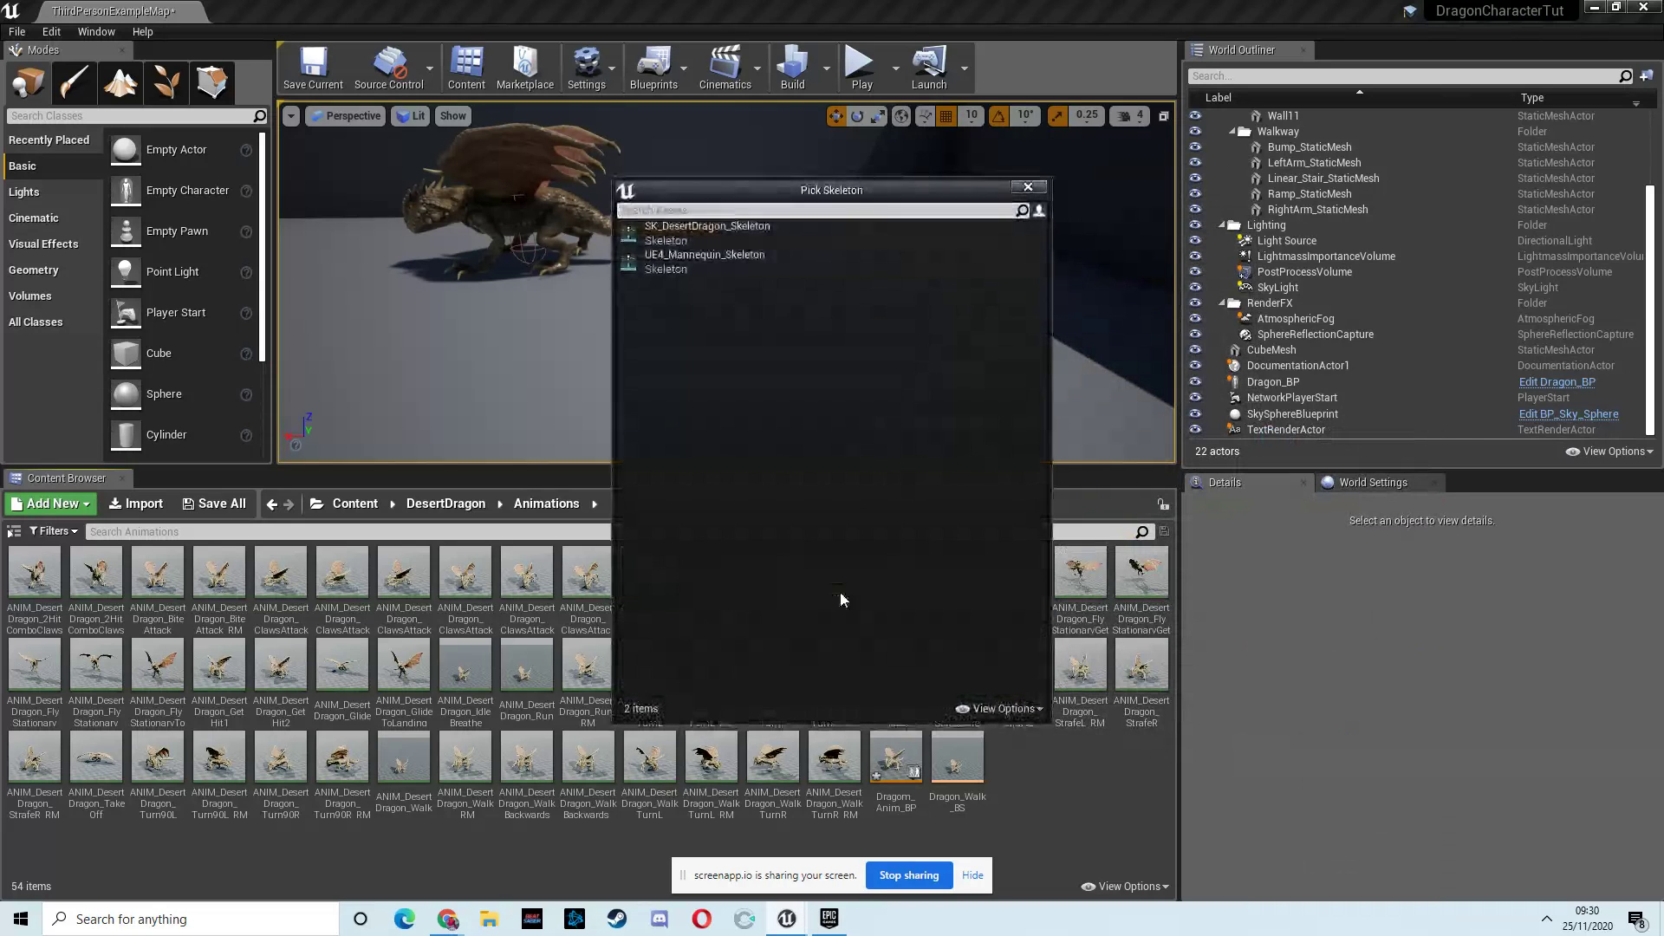
{"action": "left_click", "coordinate": [708, 227]}
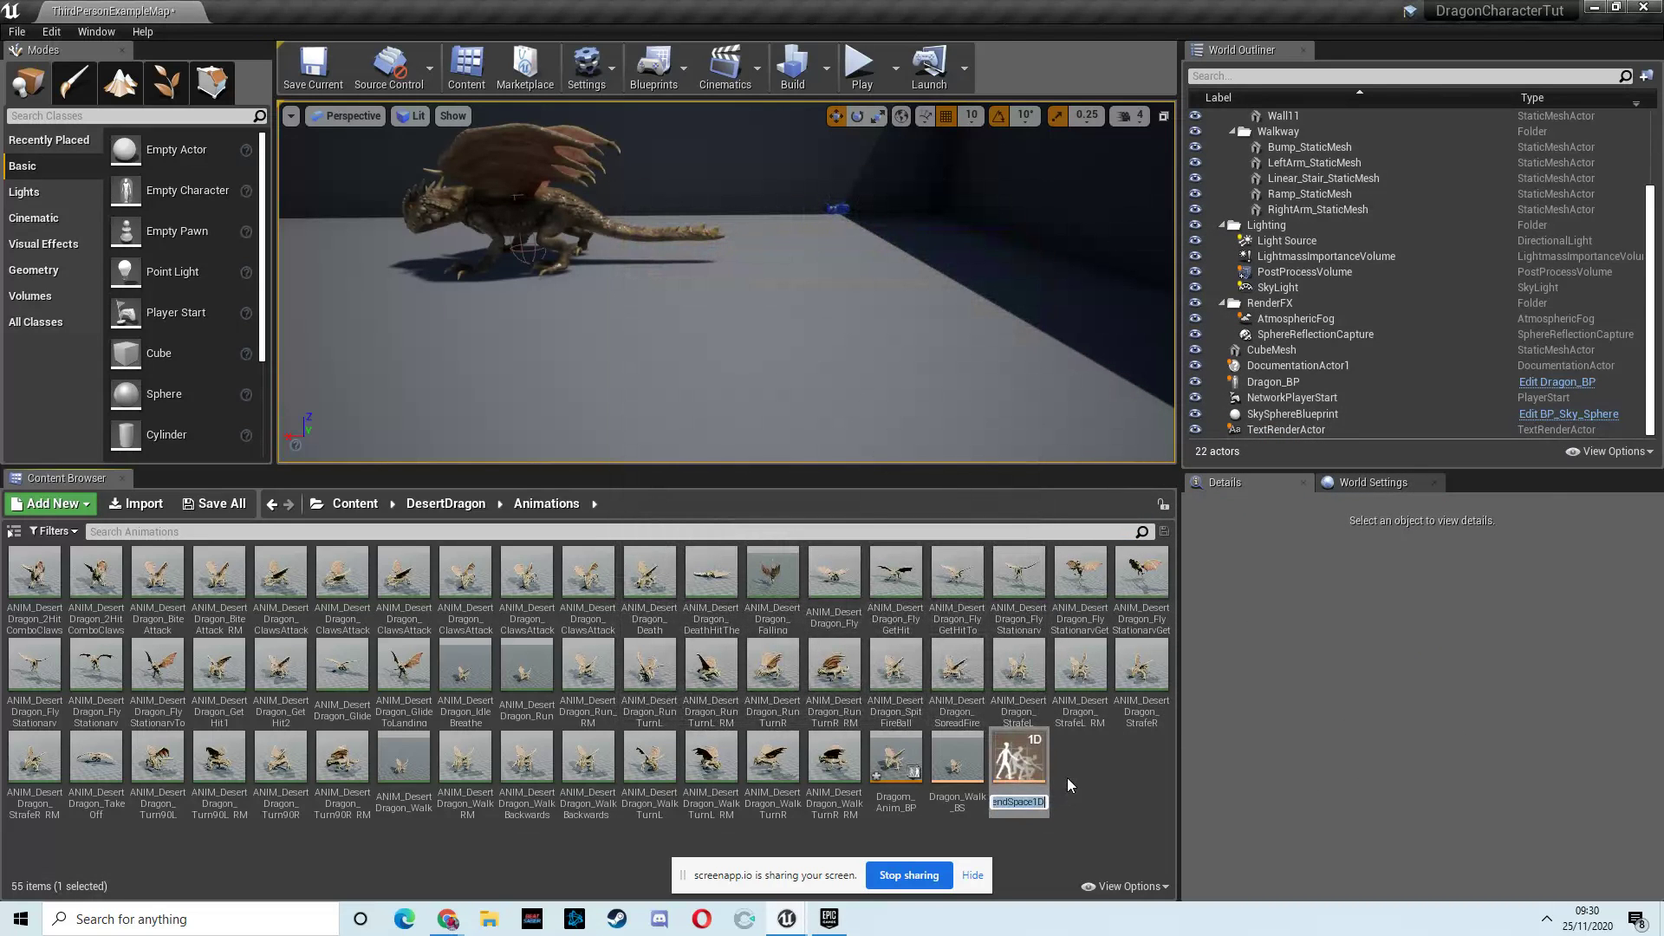
{"action": "type", "text": "Drag"}
{"action": "type", "text": "on_F"}
{"action": "type", "text": "ly_"}
{"action": "type", "text": "ing_"}
{"action": "type", "text": "BS"}
{"action": "key", "text": "Return"}
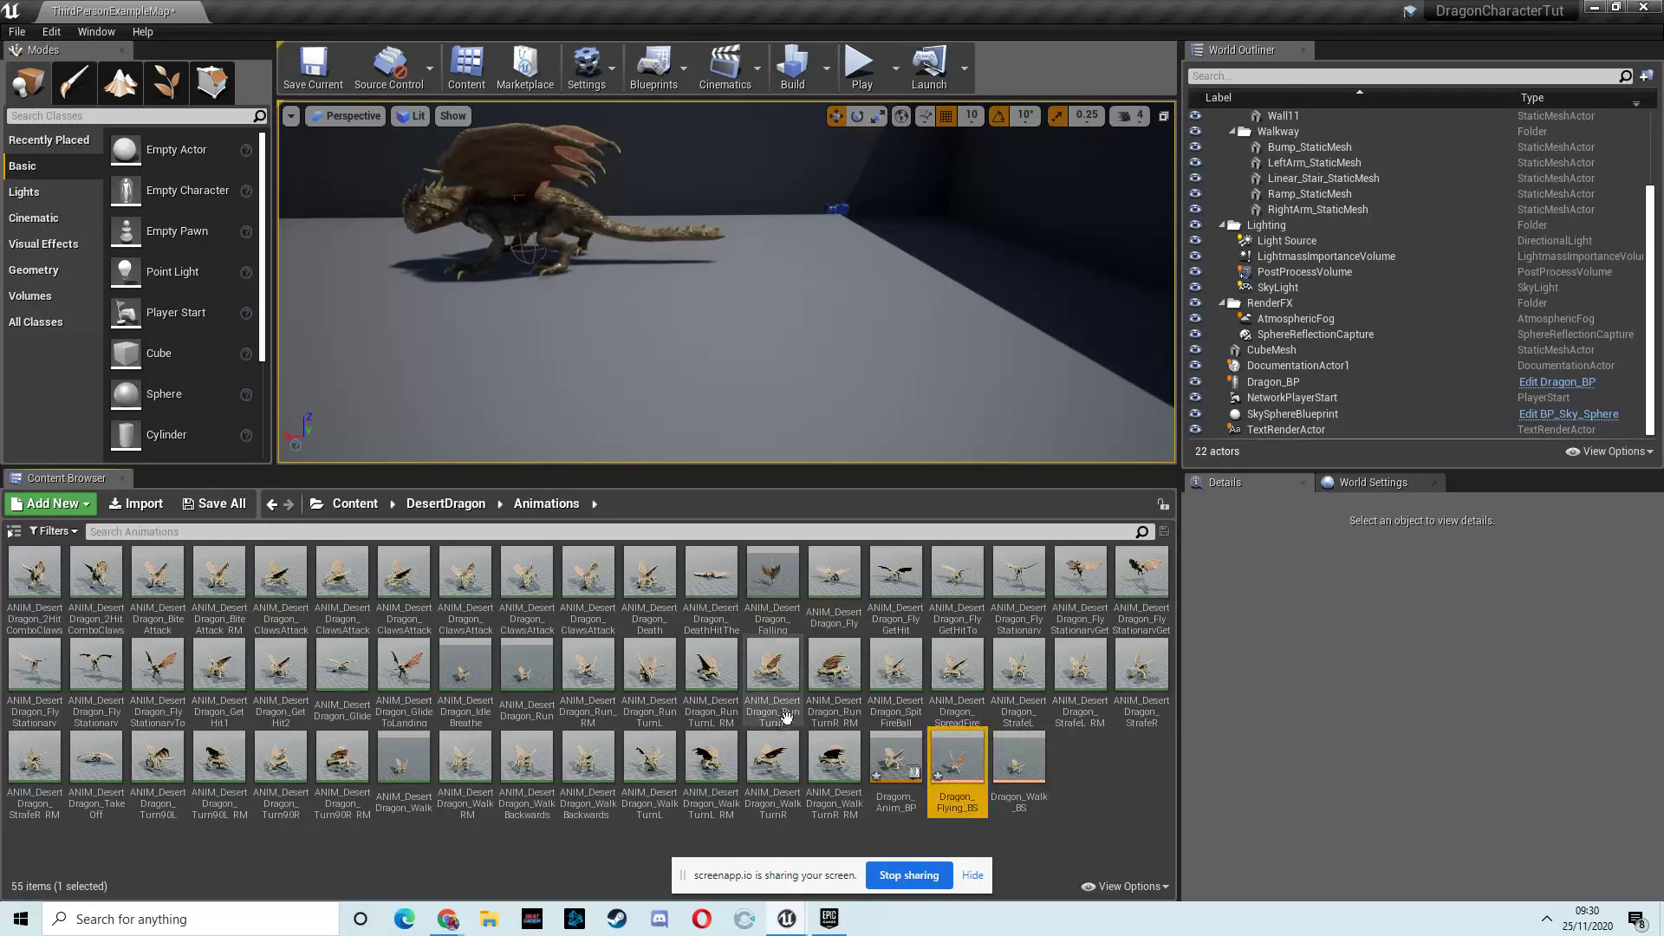
Open Dragon_Flying_BS, search its available animations for "idle" and "flying", and clear the search
{"action": "double_click", "coordinate": [957, 766]}
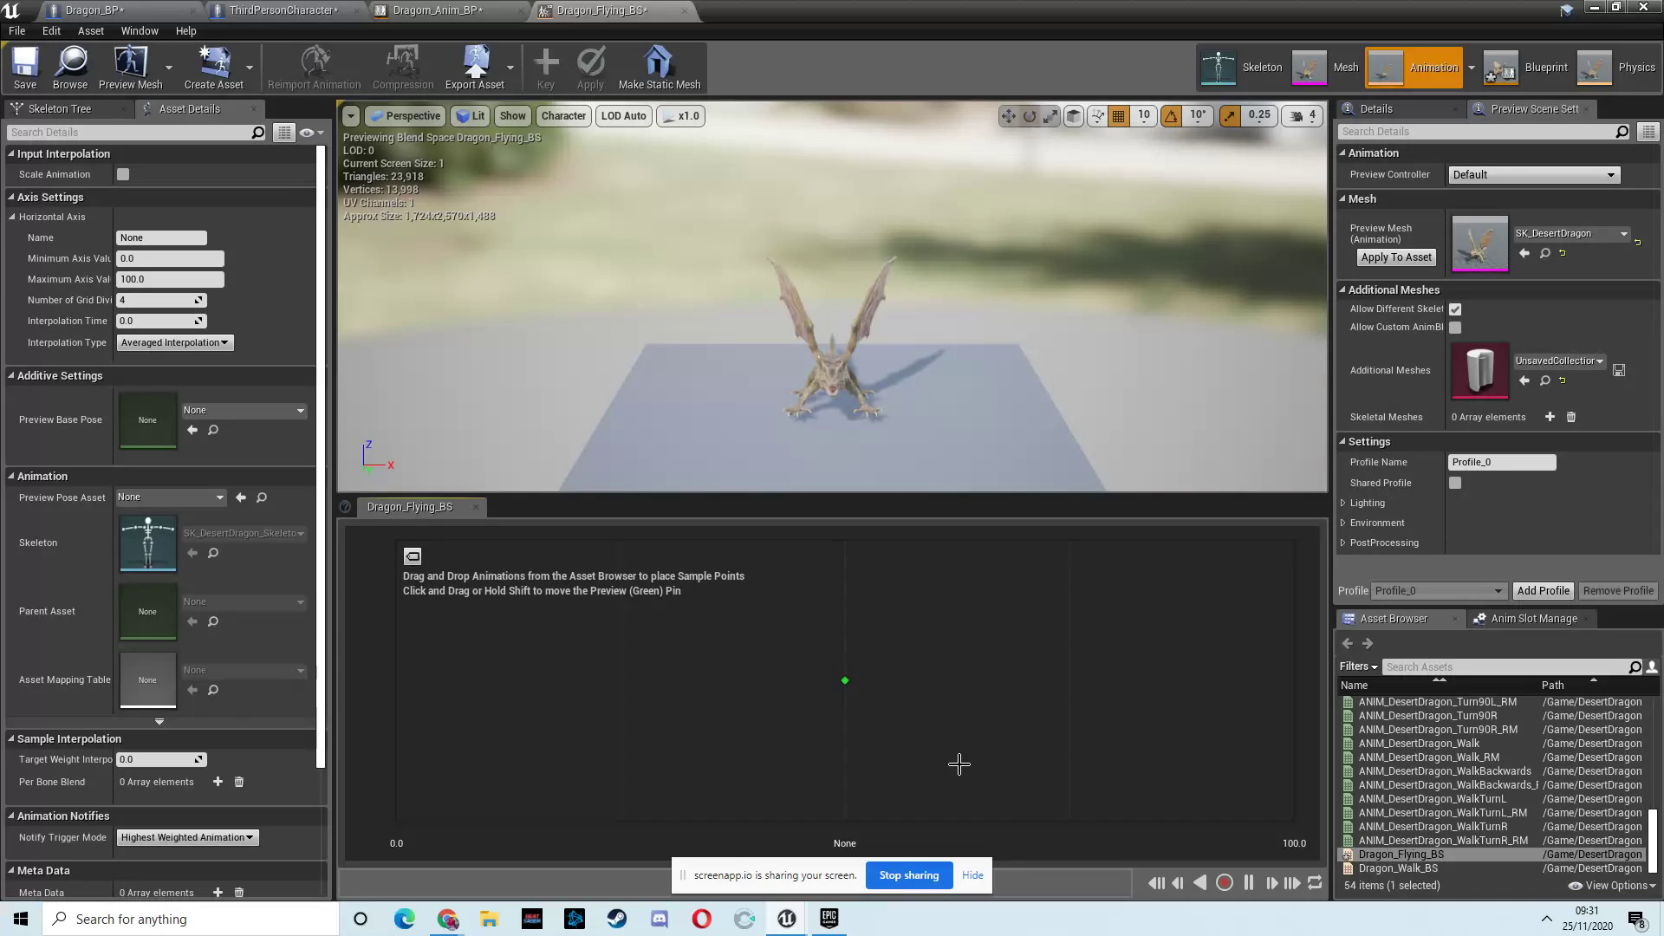
{"action": "left_click", "coordinate": [1396, 668]}
{"action": "type", "text": "idle"}
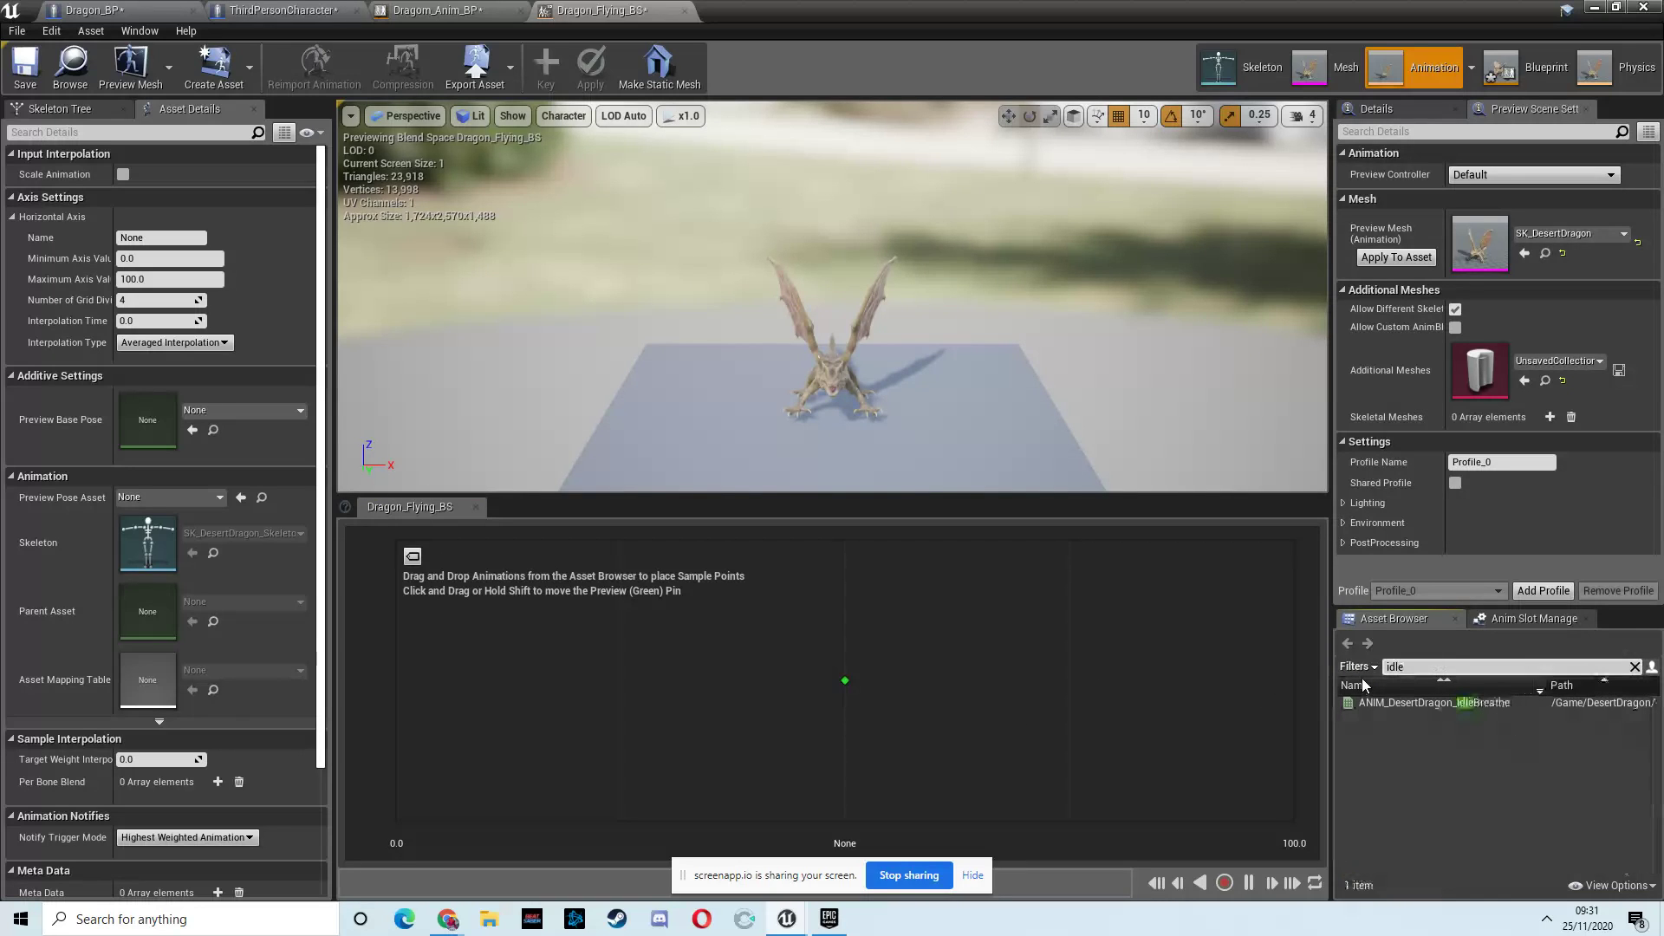
{"action": "key", "text": "BackSpace"}
{"action": "key", "text": "BackSpace"}
{"action": "key", "text": "BackSpace"}
{"action": "key", "text": "BackSpace"}
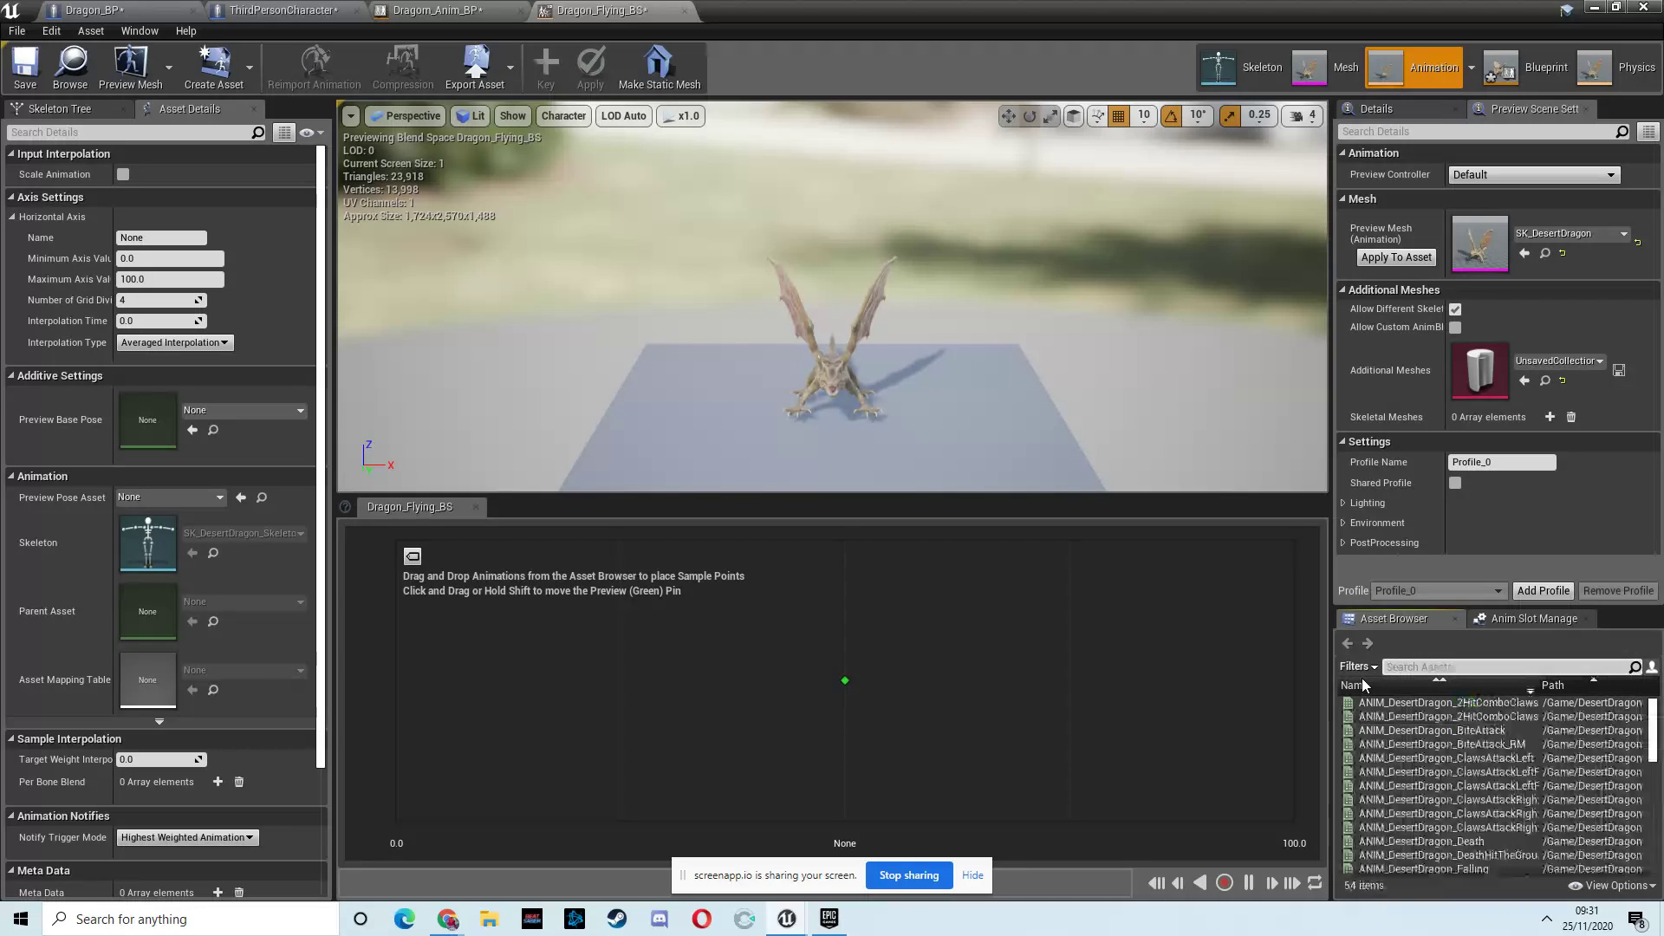
{"action": "type", "text": "flying"}
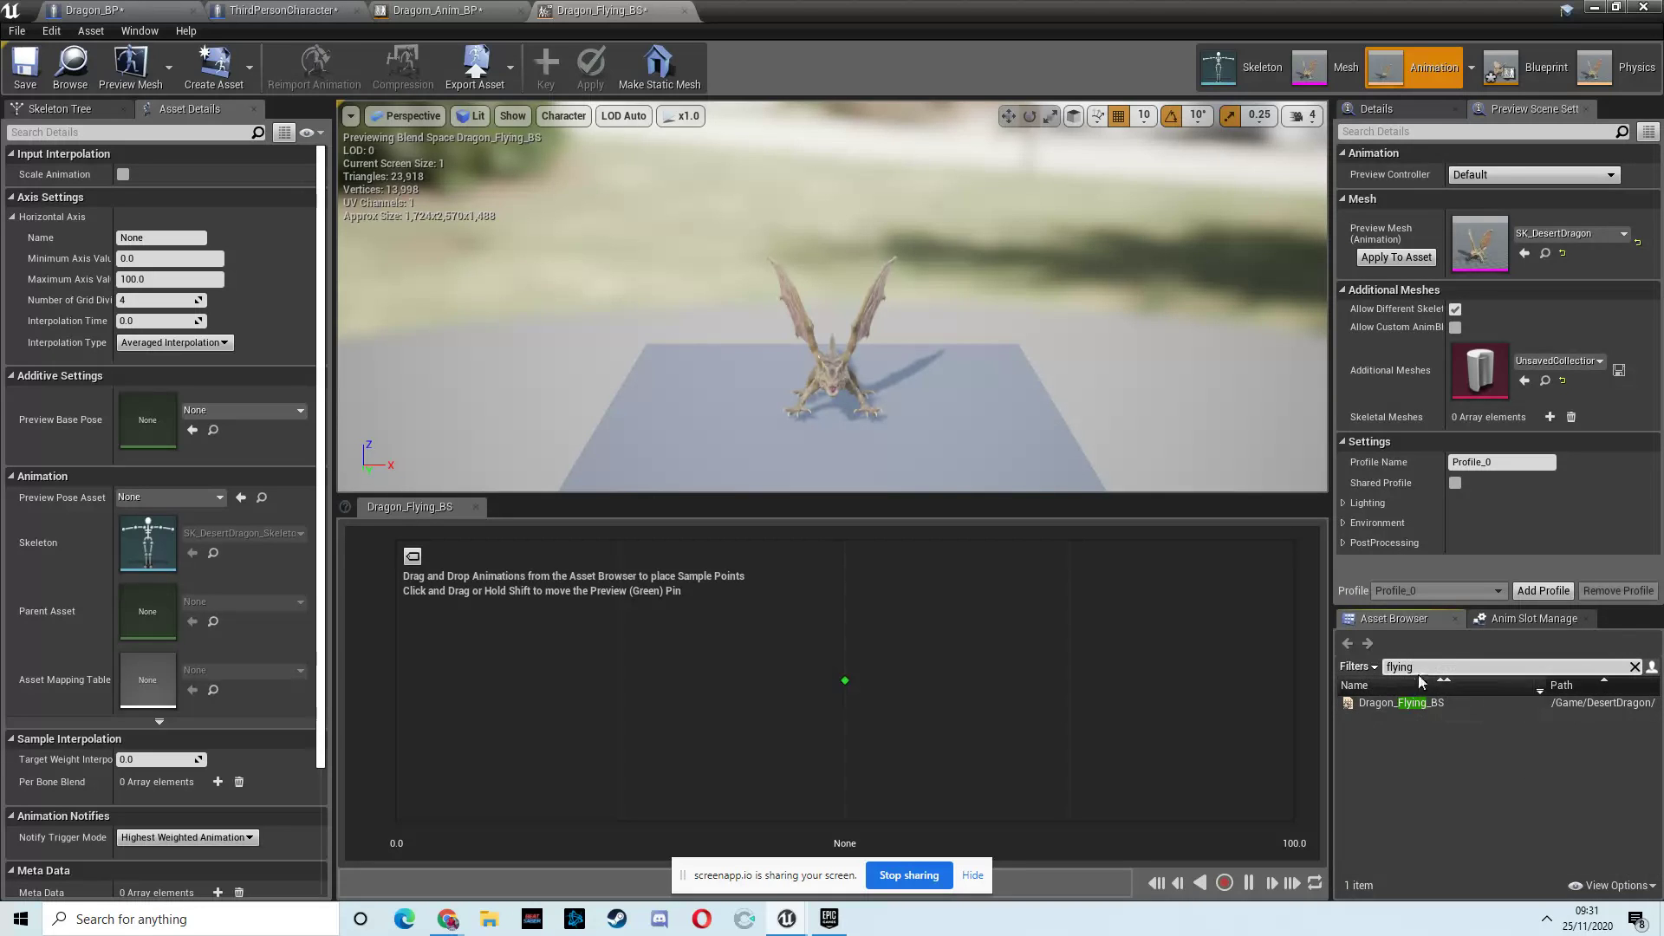
{"action": "left_click_drag", "start_coordinate": [1420, 669], "coordinate": [1342, 667]}
{"action": "key", "text": "BackSpace"}
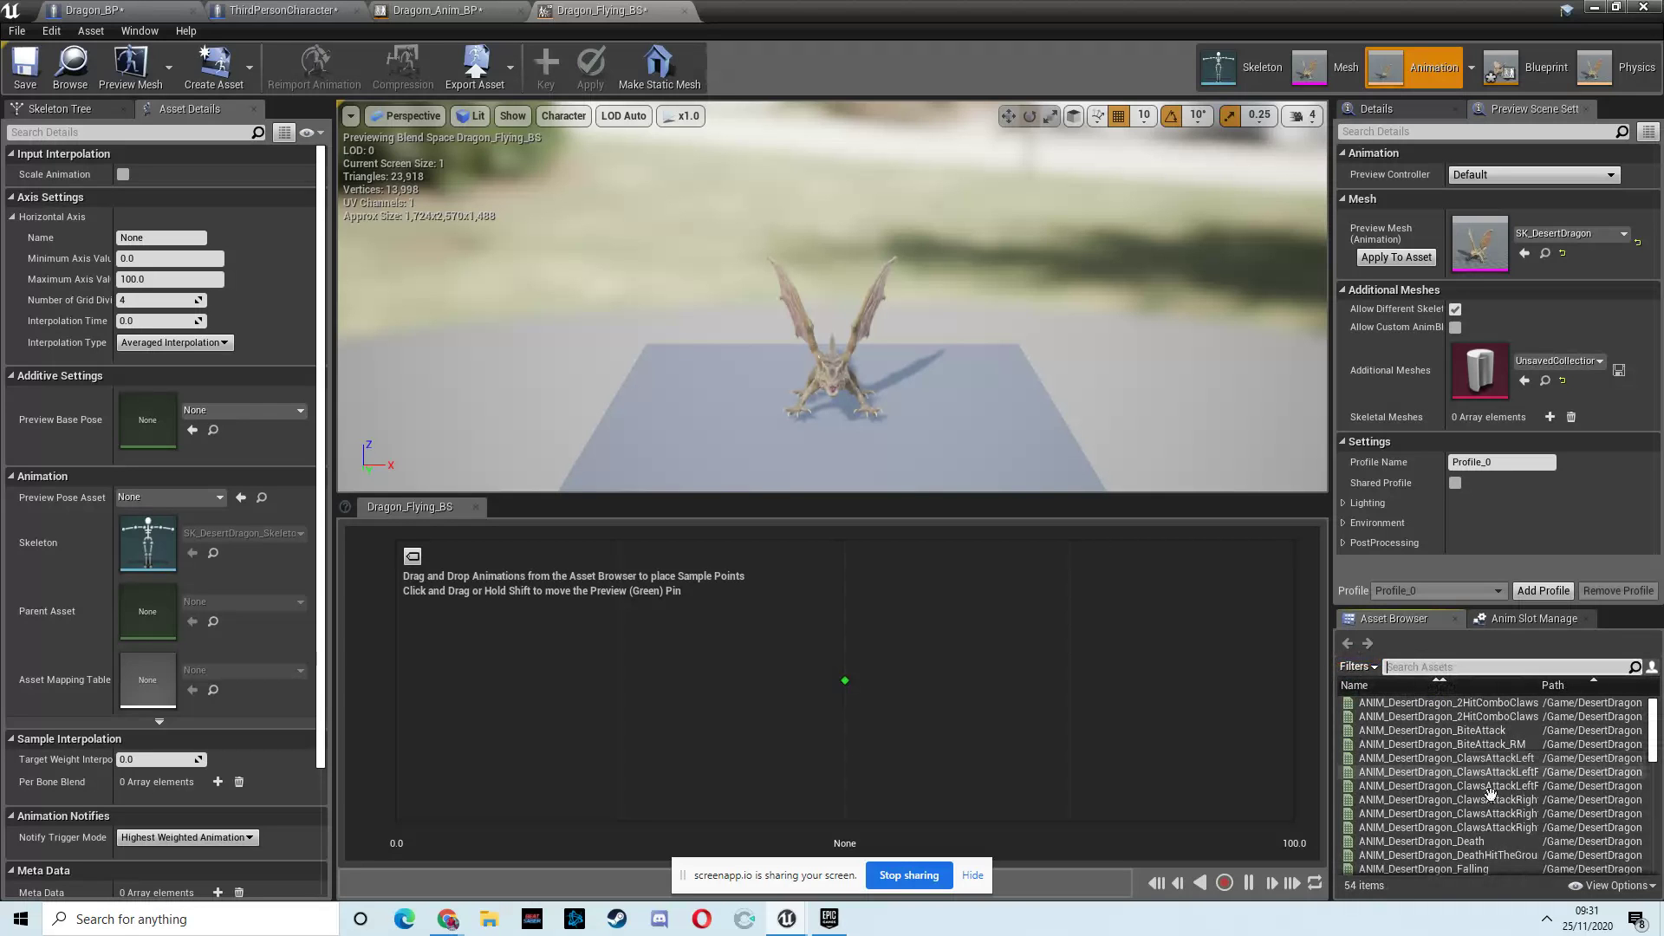
Place ANIM_DesertDragon_Fly as a sample at 0.0 on the horizontal axis and view the flying preview from an angle
{"action": "left_click_drag", "start_coordinate": [1655, 722], "coordinate": [1656, 735]}
{"action": "mouse_move", "coordinate": [1461, 807]}
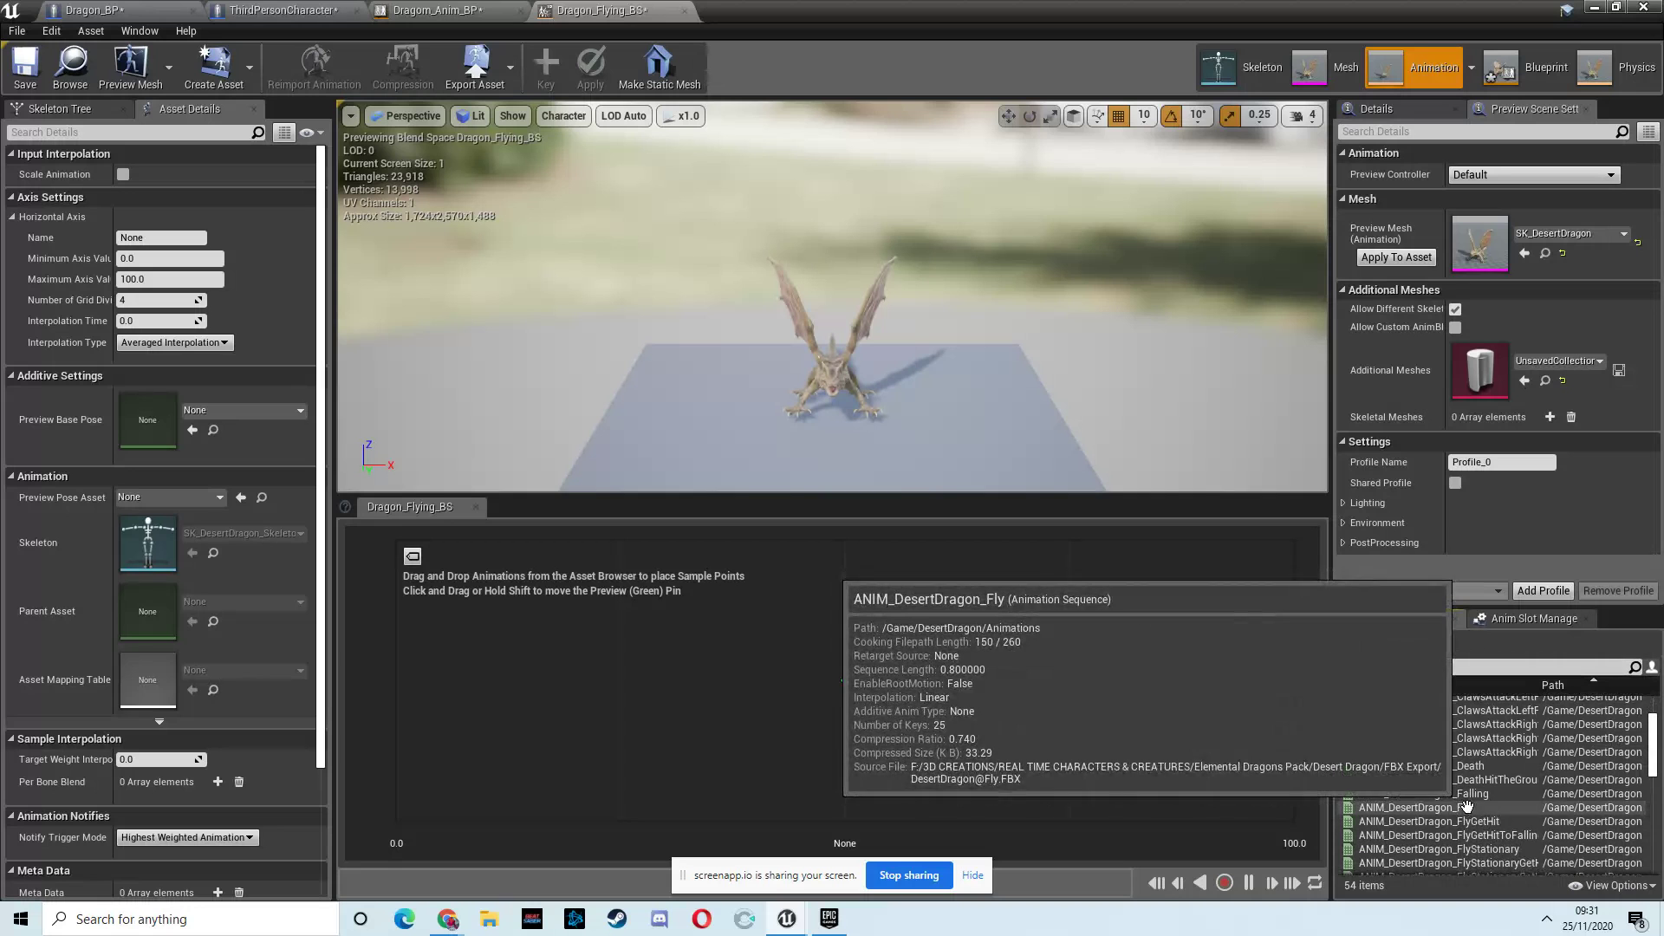
{"action": "left_click_drag", "start_coordinate": [1460, 807], "coordinate": [396, 680]}
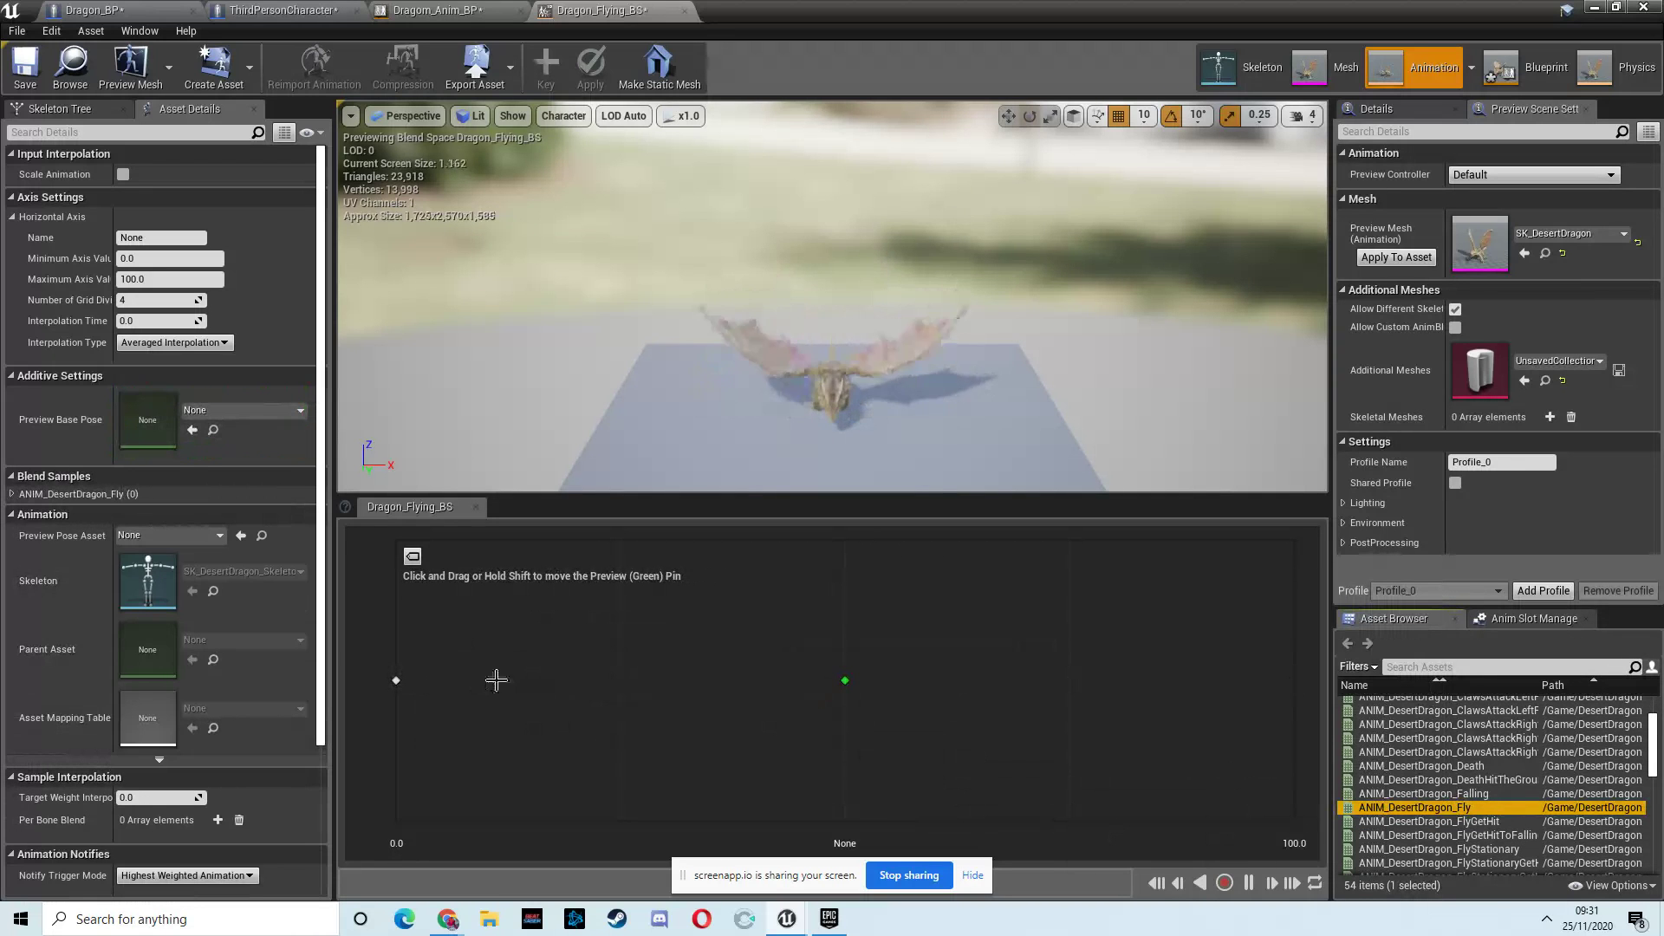
{"action": "right_click_drag", "start_coordinate": [1012, 412], "coordinate": [913, 421]}
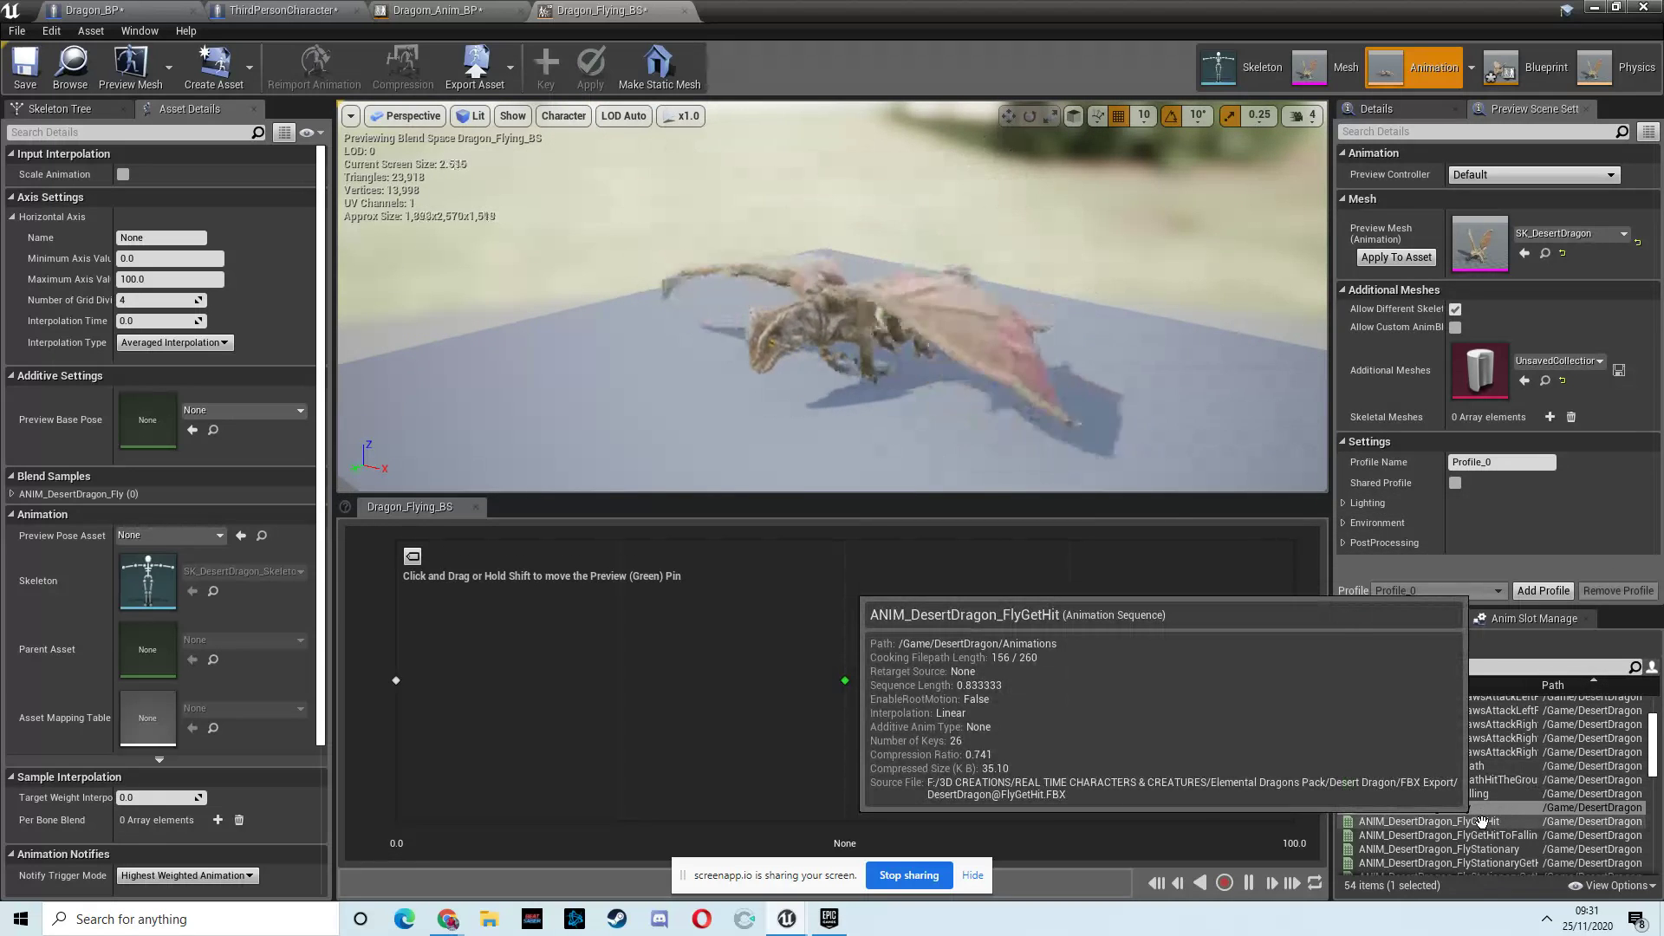
Place ANIM_DesertDragon_FlyStationary as a sample at 25.0 on the horizontal axis and preview the blend near it
{"action": "left_click", "coordinate": [1655, 753]}
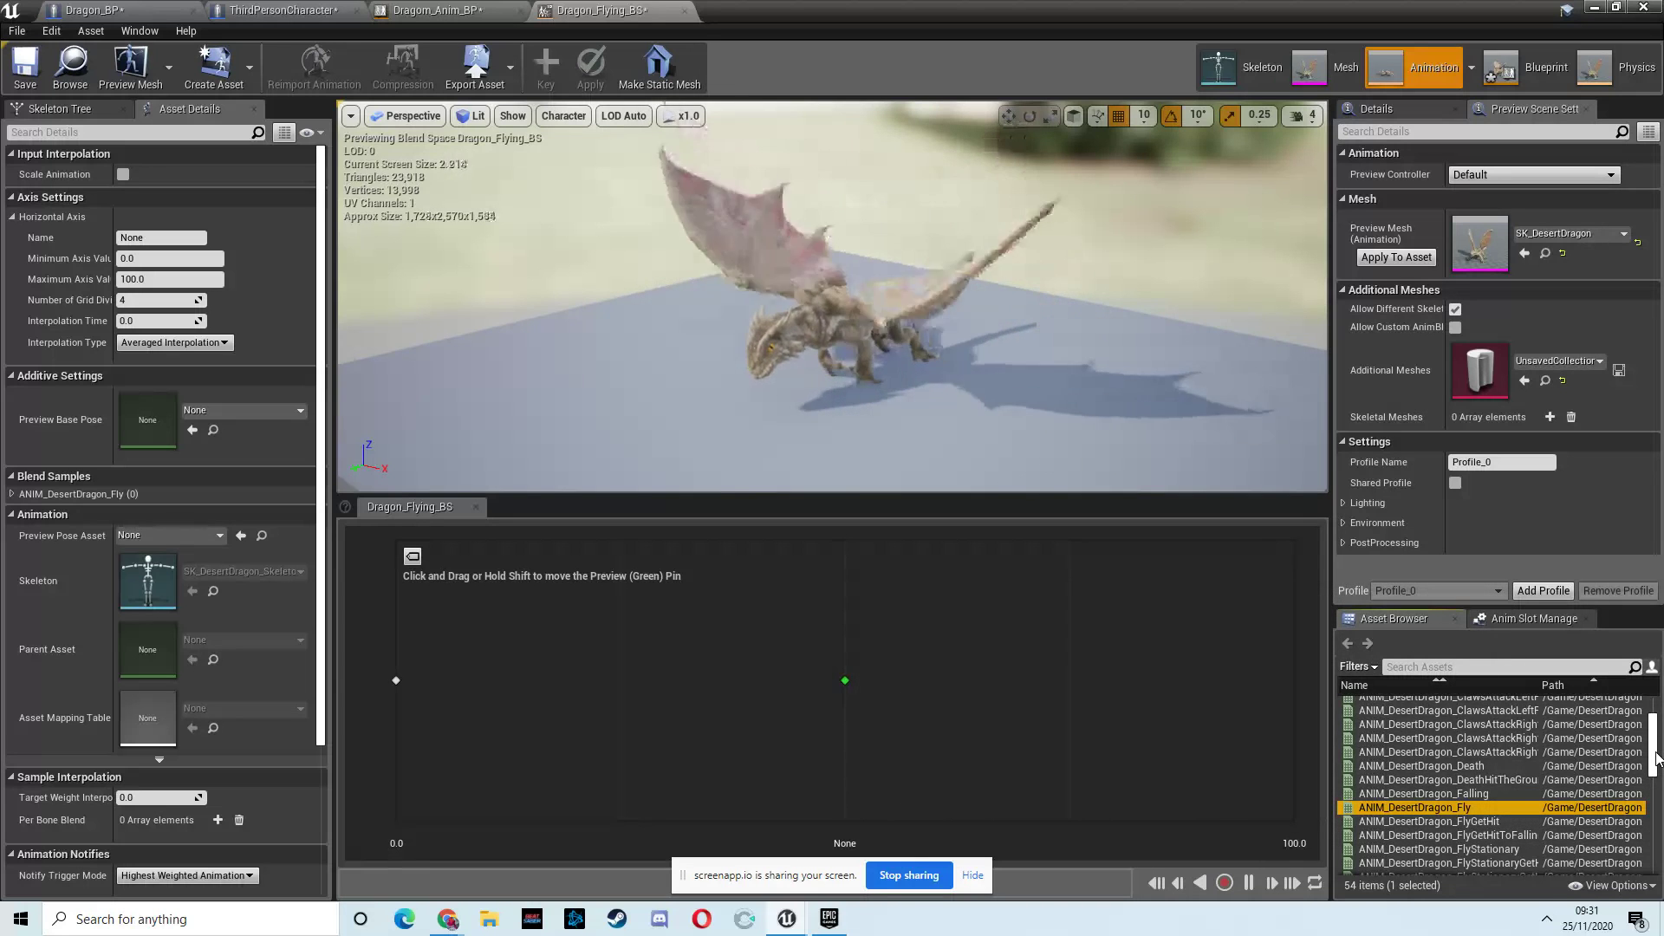
{"action": "left_click_drag", "start_coordinate": [1656, 759], "coordinate": [1656, 765]}
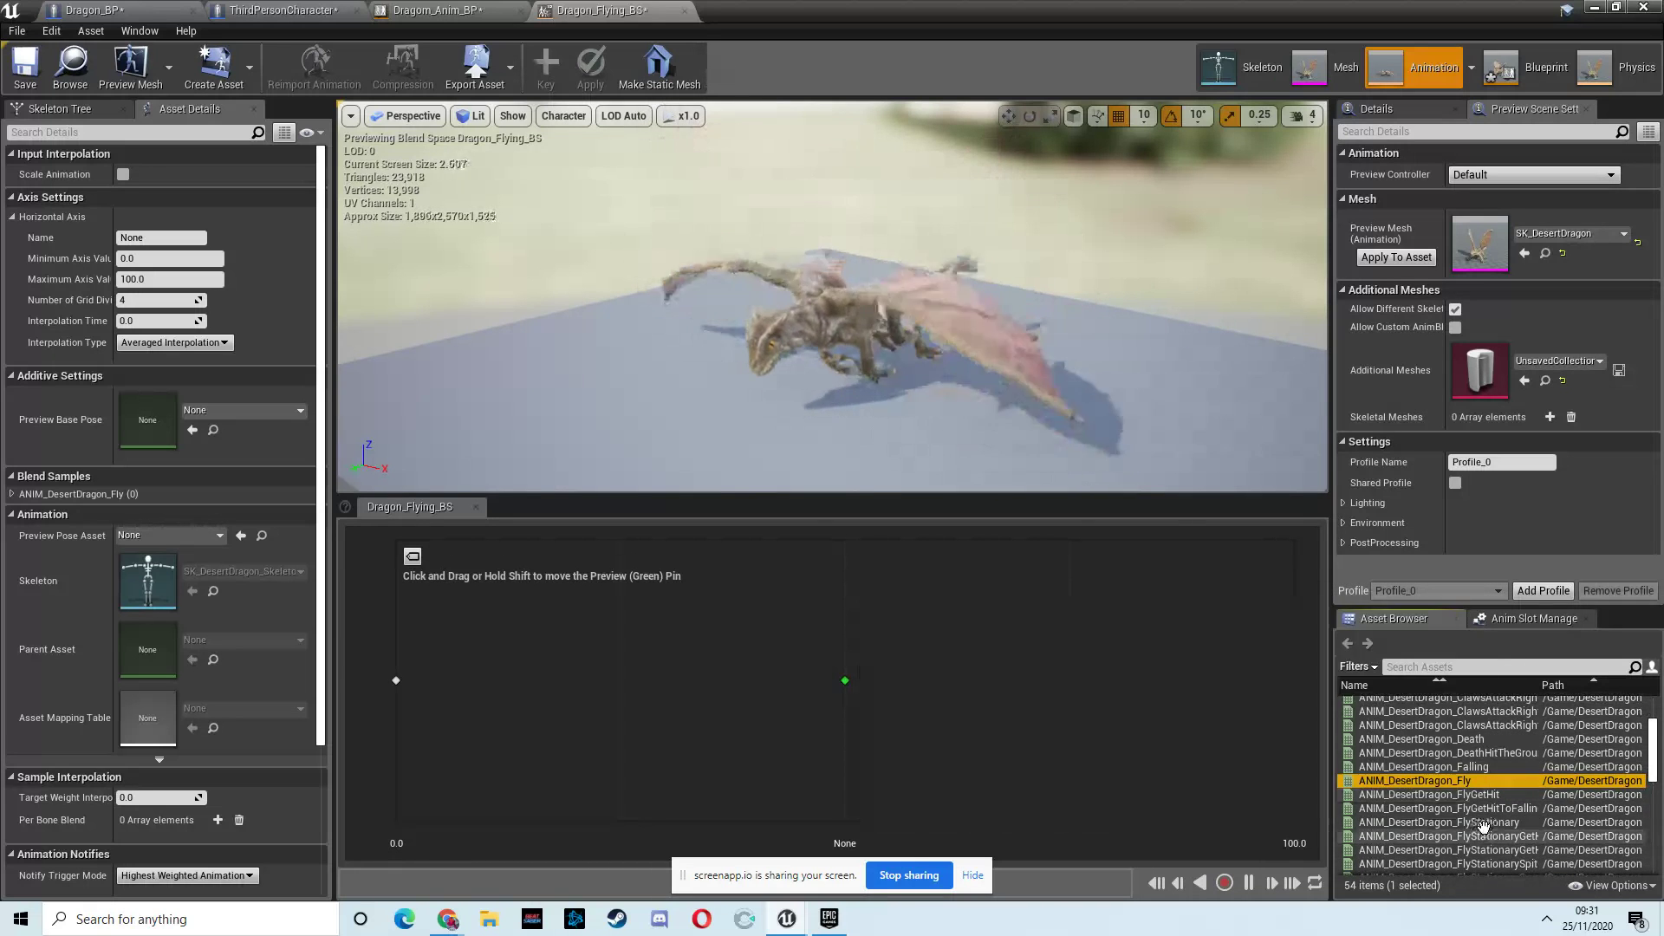
{"action": "left_click_drag", "start_coordinate": [1483, 824], "coordinate": [720, 706]}
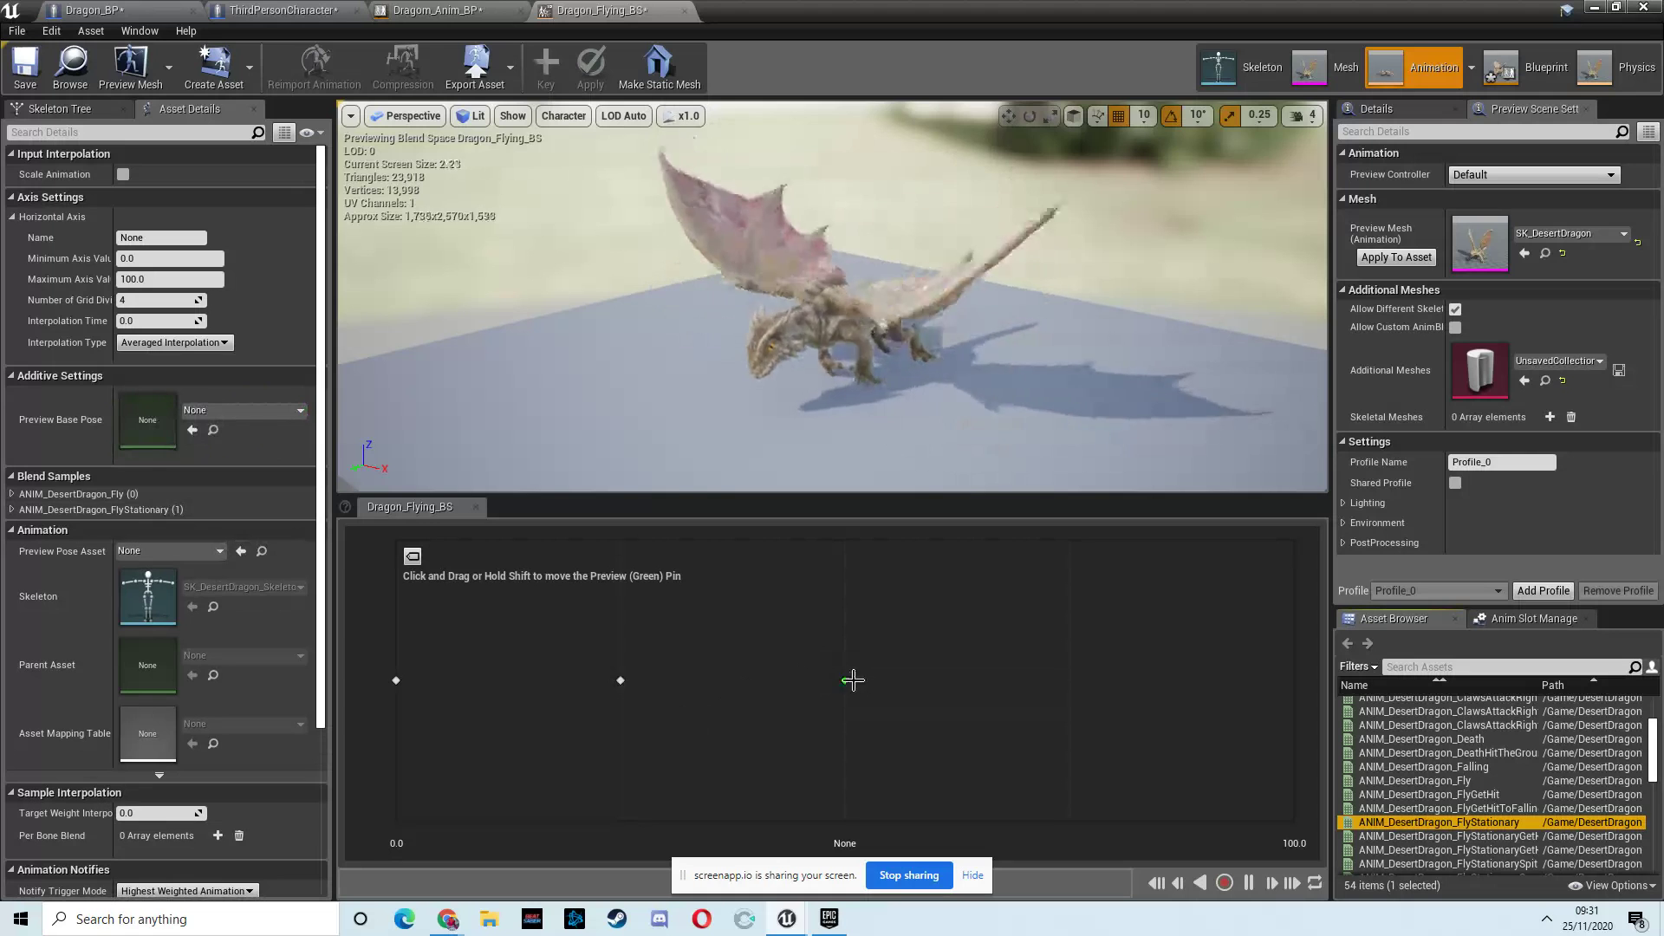
{"action": "left_click_drag", "start_coordinate": [853, 680], "coordinate": [596, 683]}
Delete the samples at 25.0 and 0.0 from the Dragon_Flying_BS graph
{"action": "left_click", "coordinate": [621, 681]}
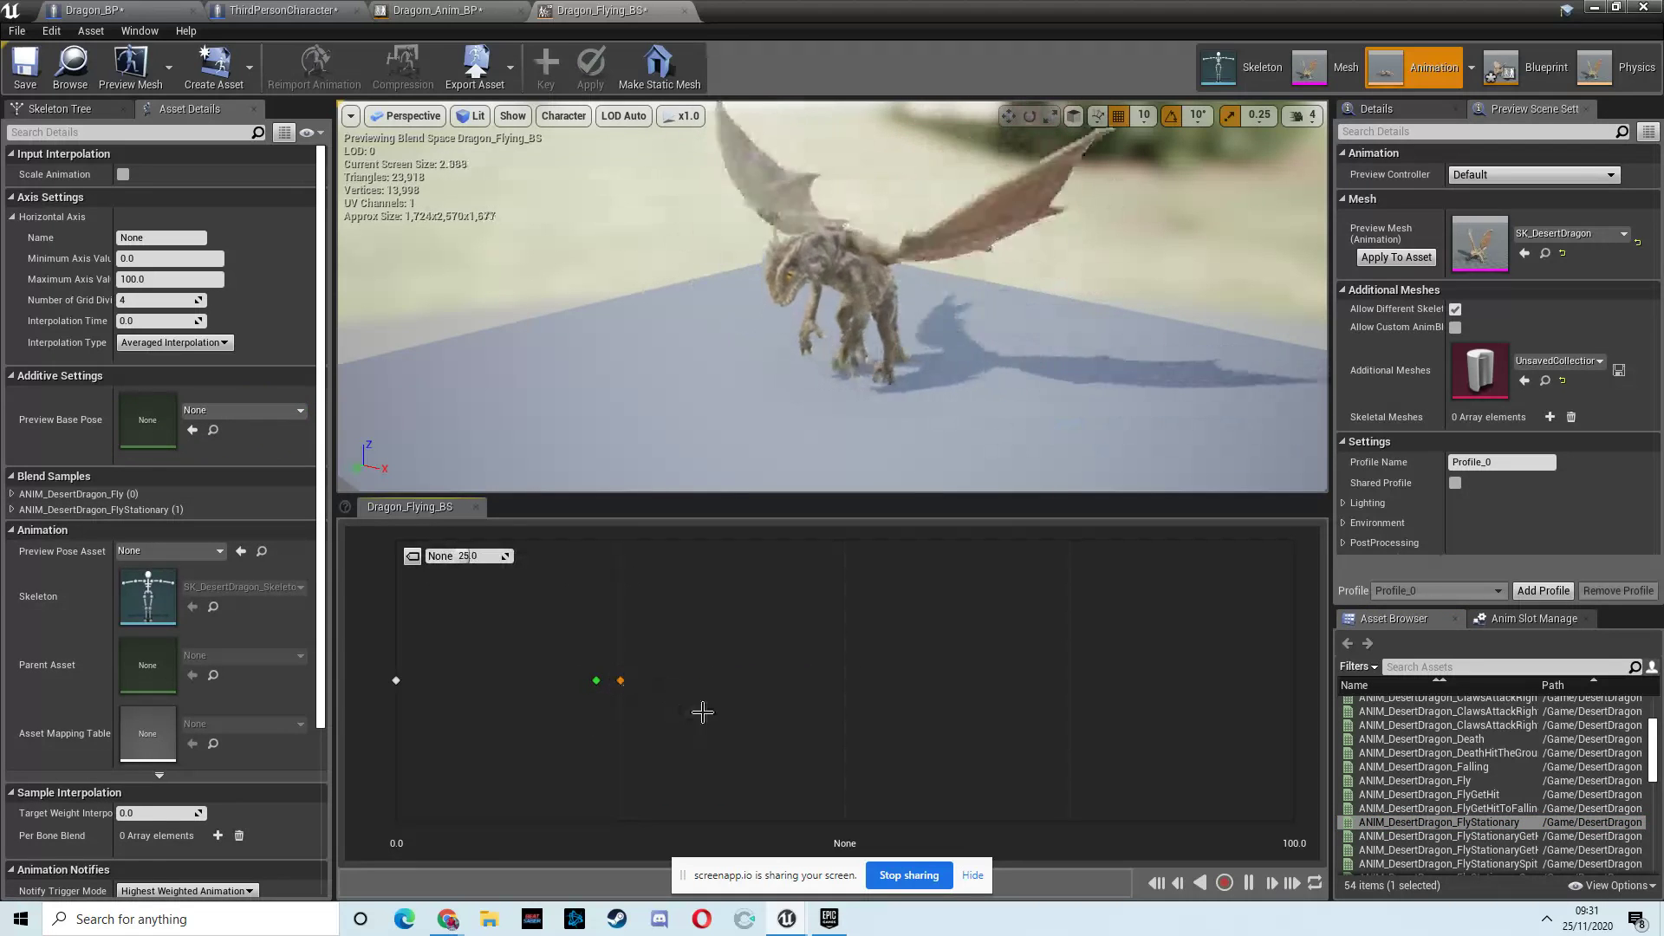
{"action": "key", "text": "Delete"}
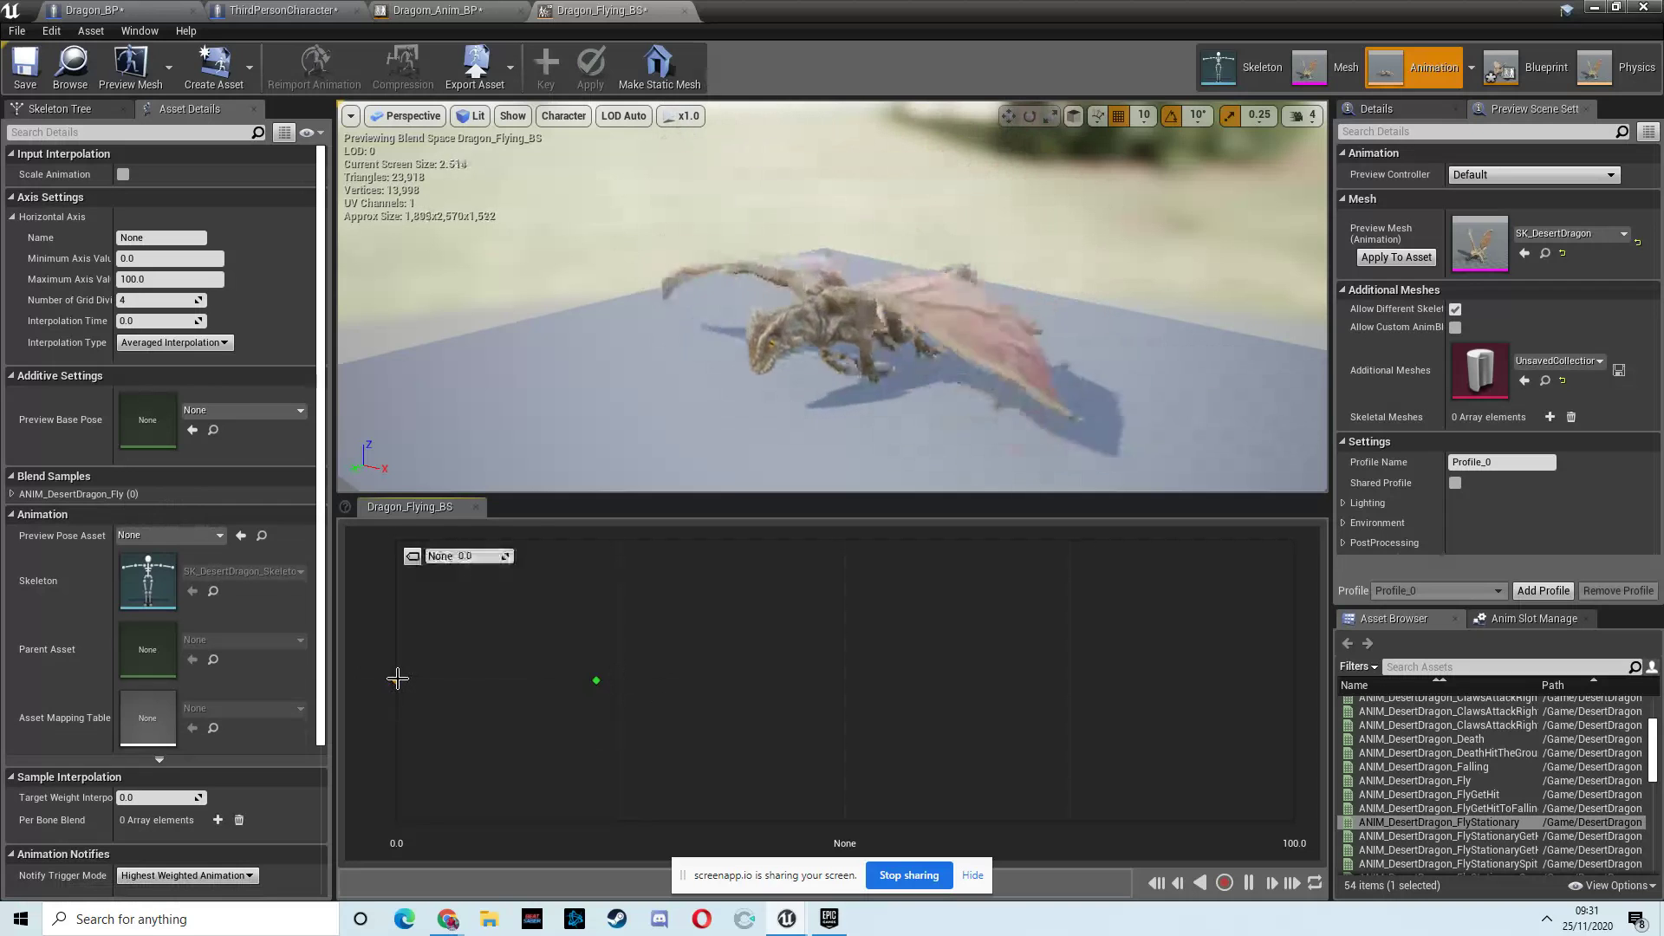
{"action": "key", "text": "Delete"}
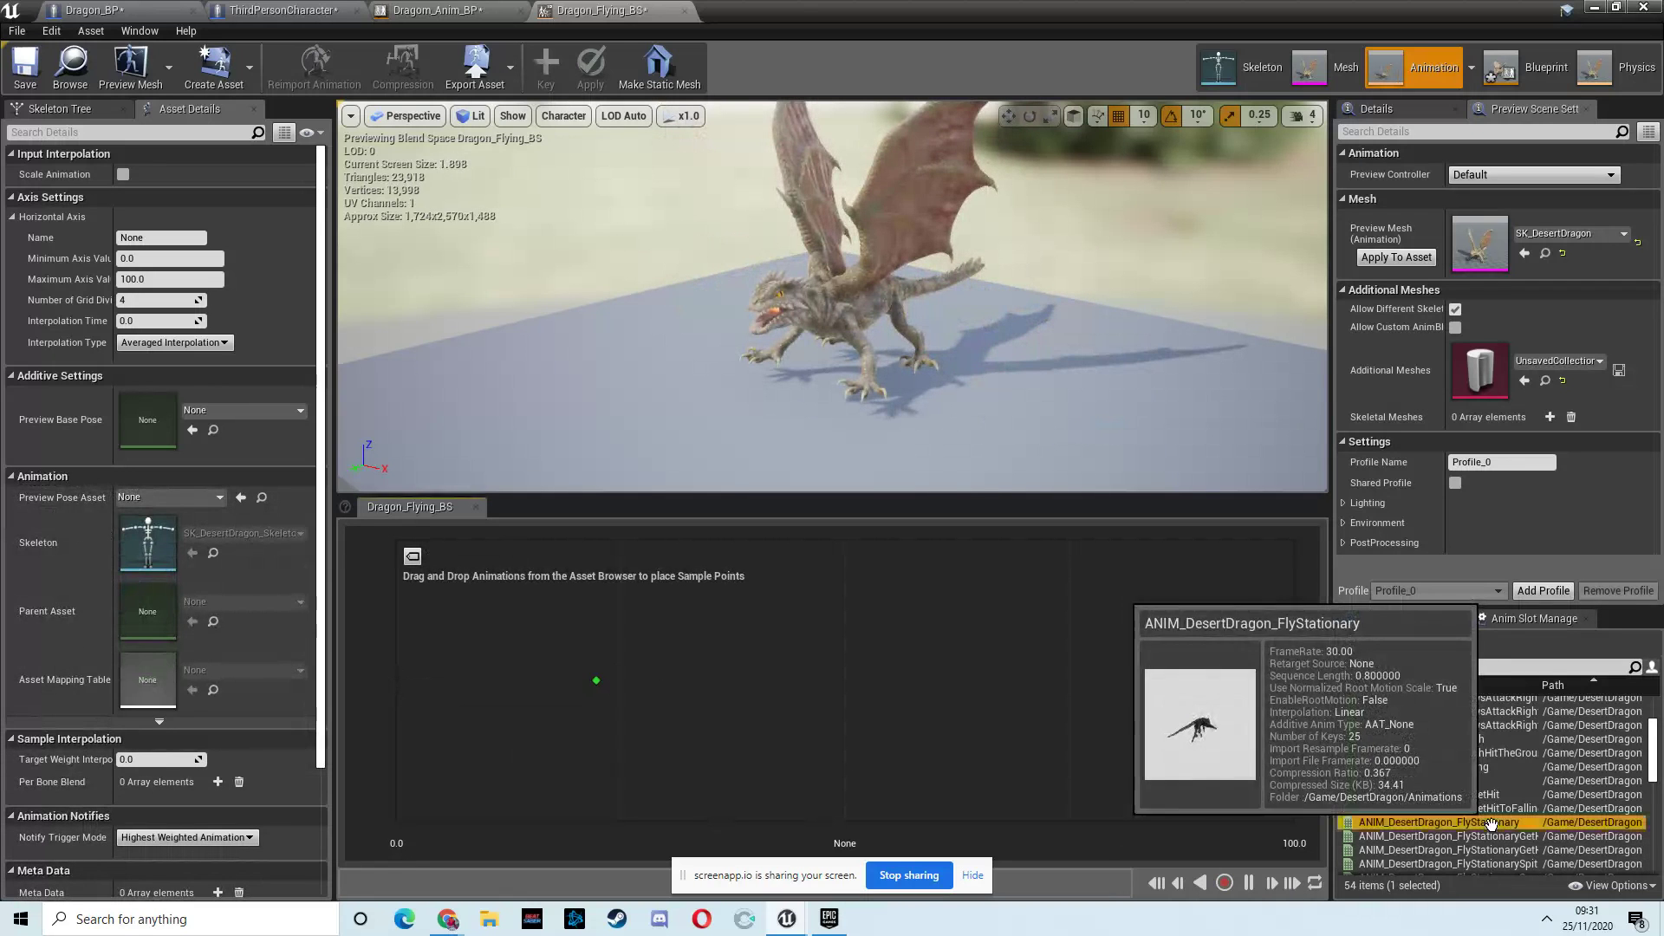
Place ANIM_DesertDragon_FlyStationary at 0.0 and ANIM_DesertDragon_Fly at 25.0 on the horizontal axis
{"action": "left_click_drag", "start_coordinate": [1466, 825], "coordinate": [396, 680]}
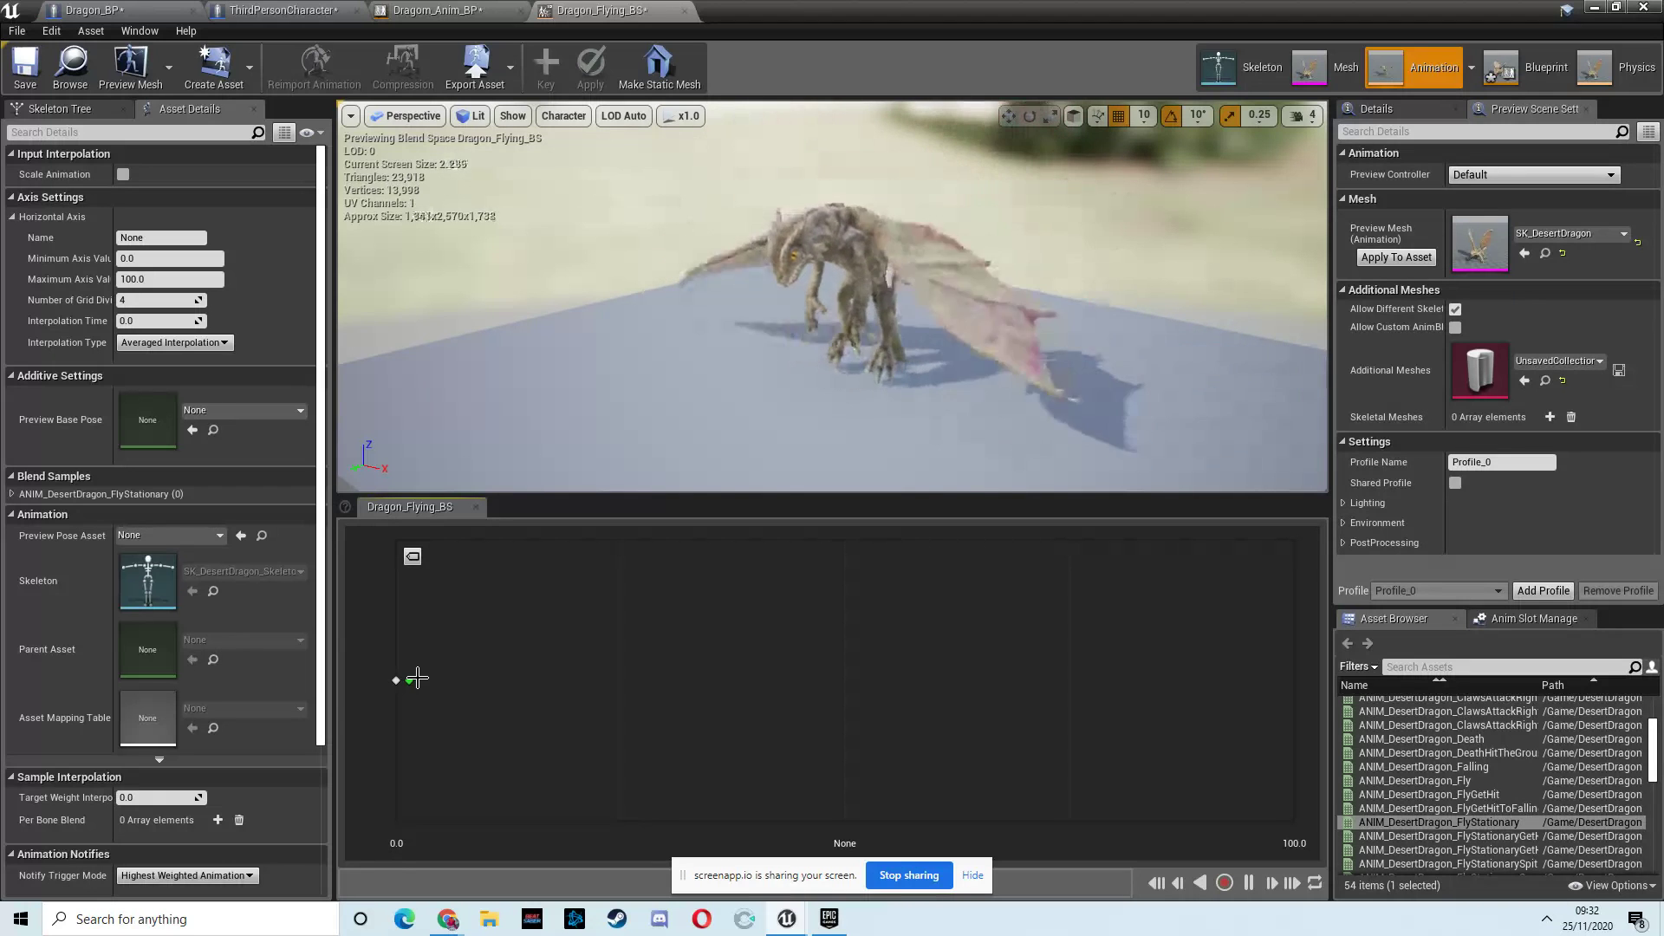
{"action": "left_click_drag", "start_coordinate": [405, 686], "coordinate": [587, 713], "text": "shift"}
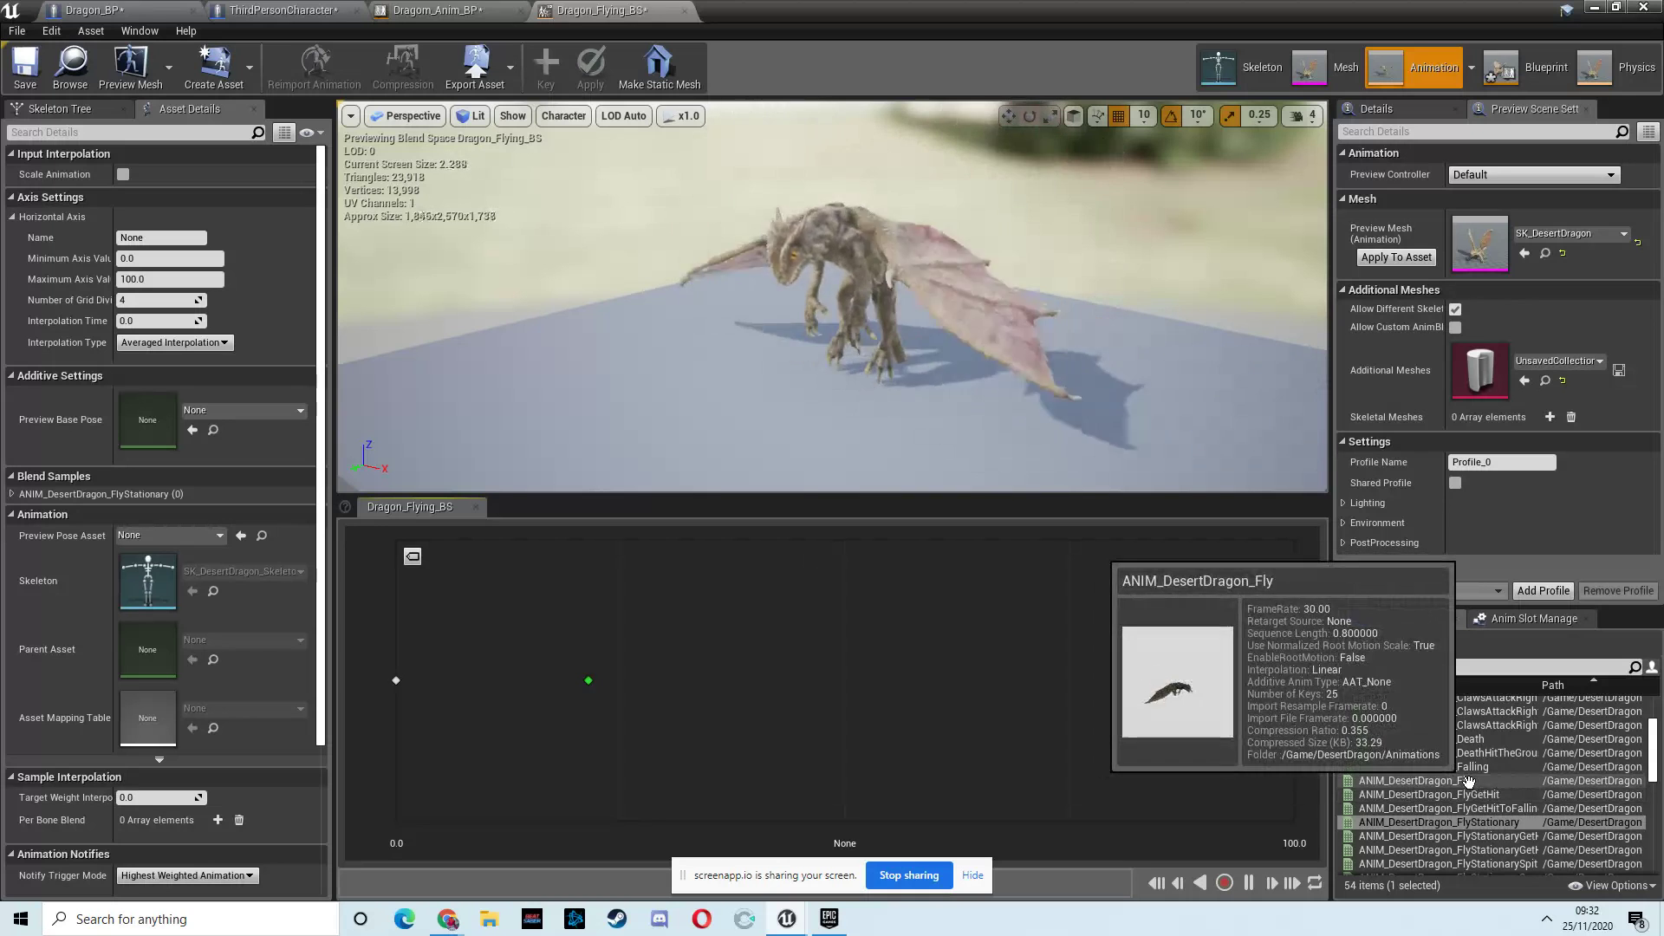
{"action": "left_click_drag", "start_coordinate": [1458, 781], "coordinate": [621, 681]}
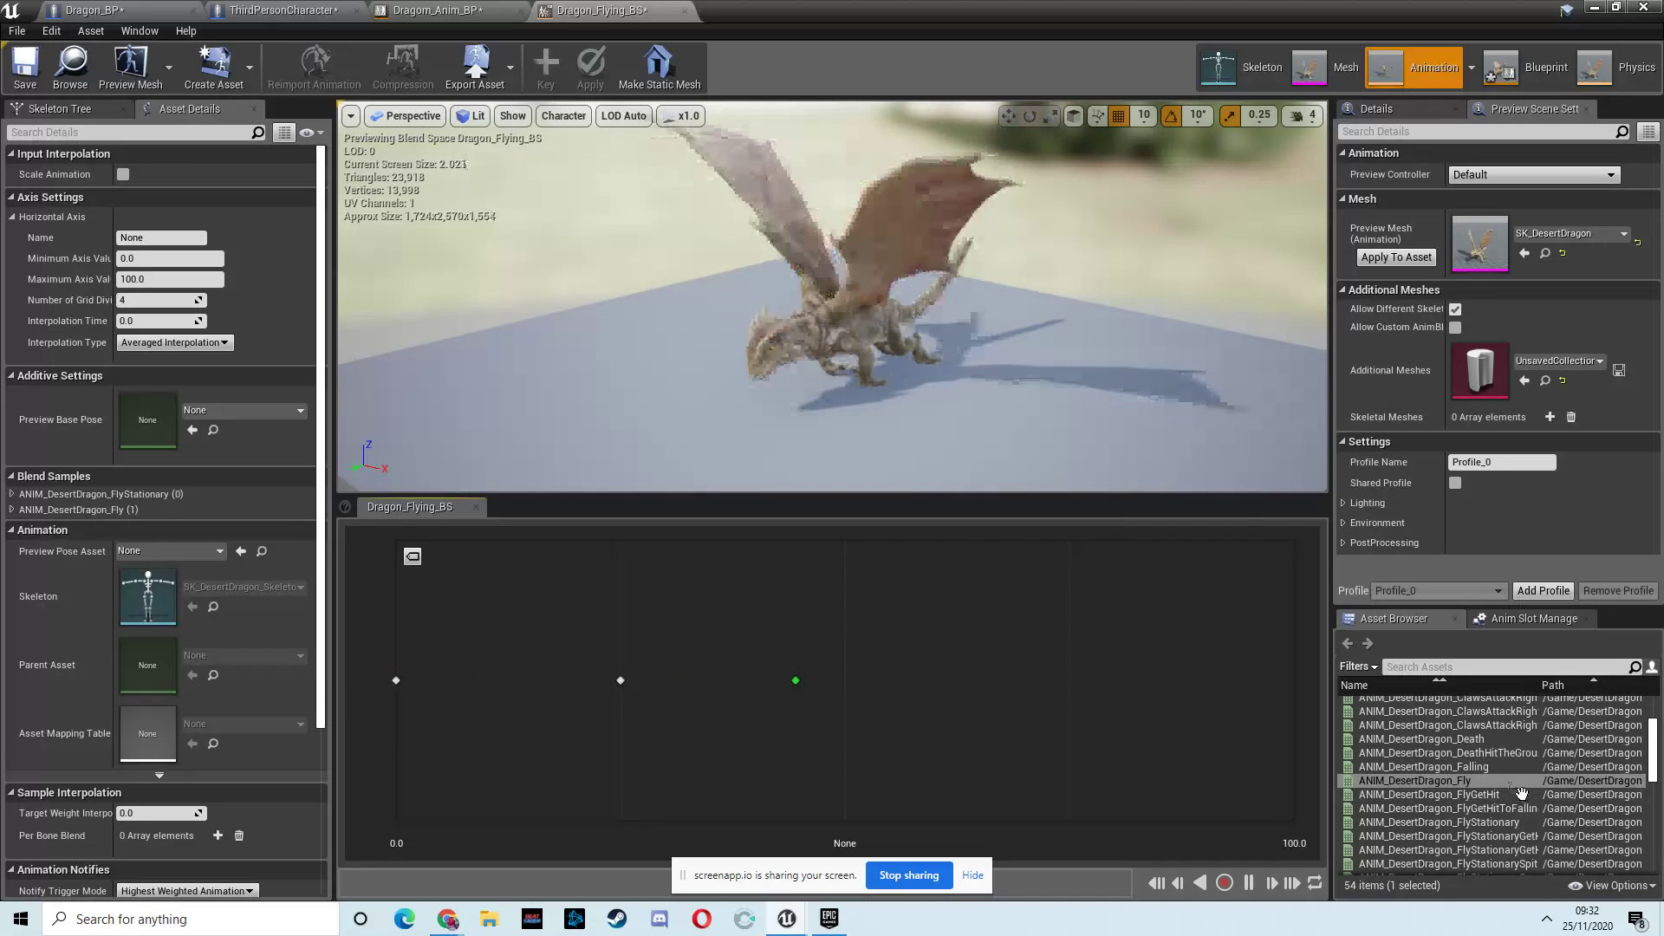
Place ANIM_DesertDragon_Glide as a sample at 100.0 and name the horizontal axis Speed
{"action": "left_click_drag", "start_coordinate": [1656, 760], "coordinate": [1655, 767]}
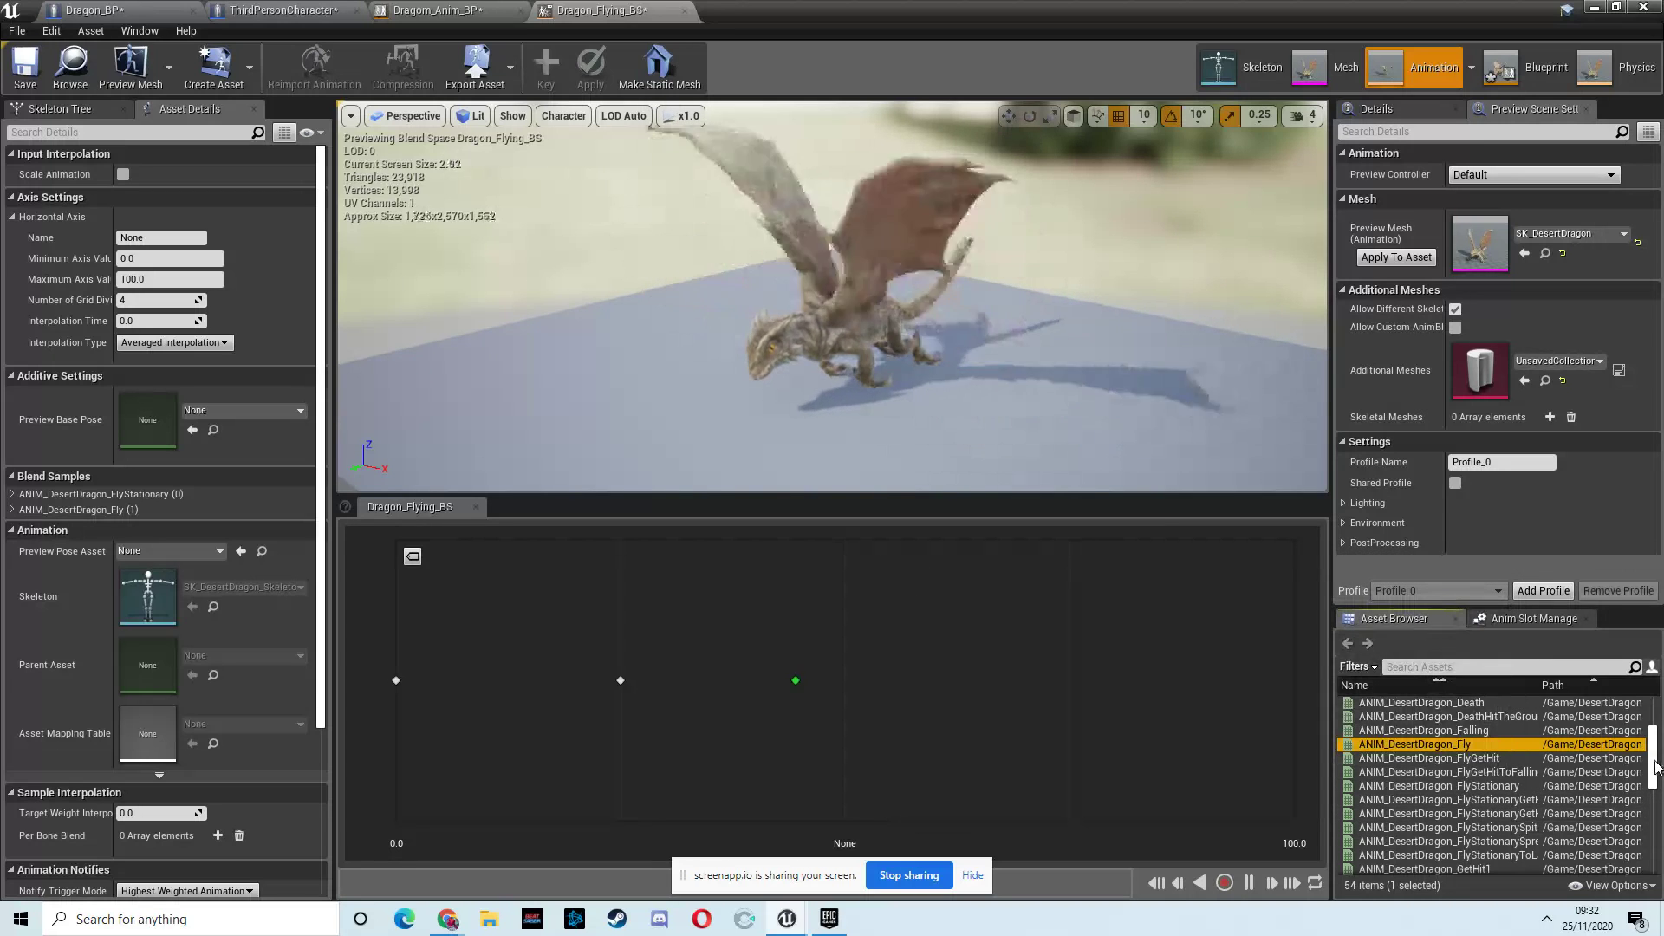
{"action": "left_click_drag", "start_coordinate": [1656, 767], "coordinate": [1655, 783]}
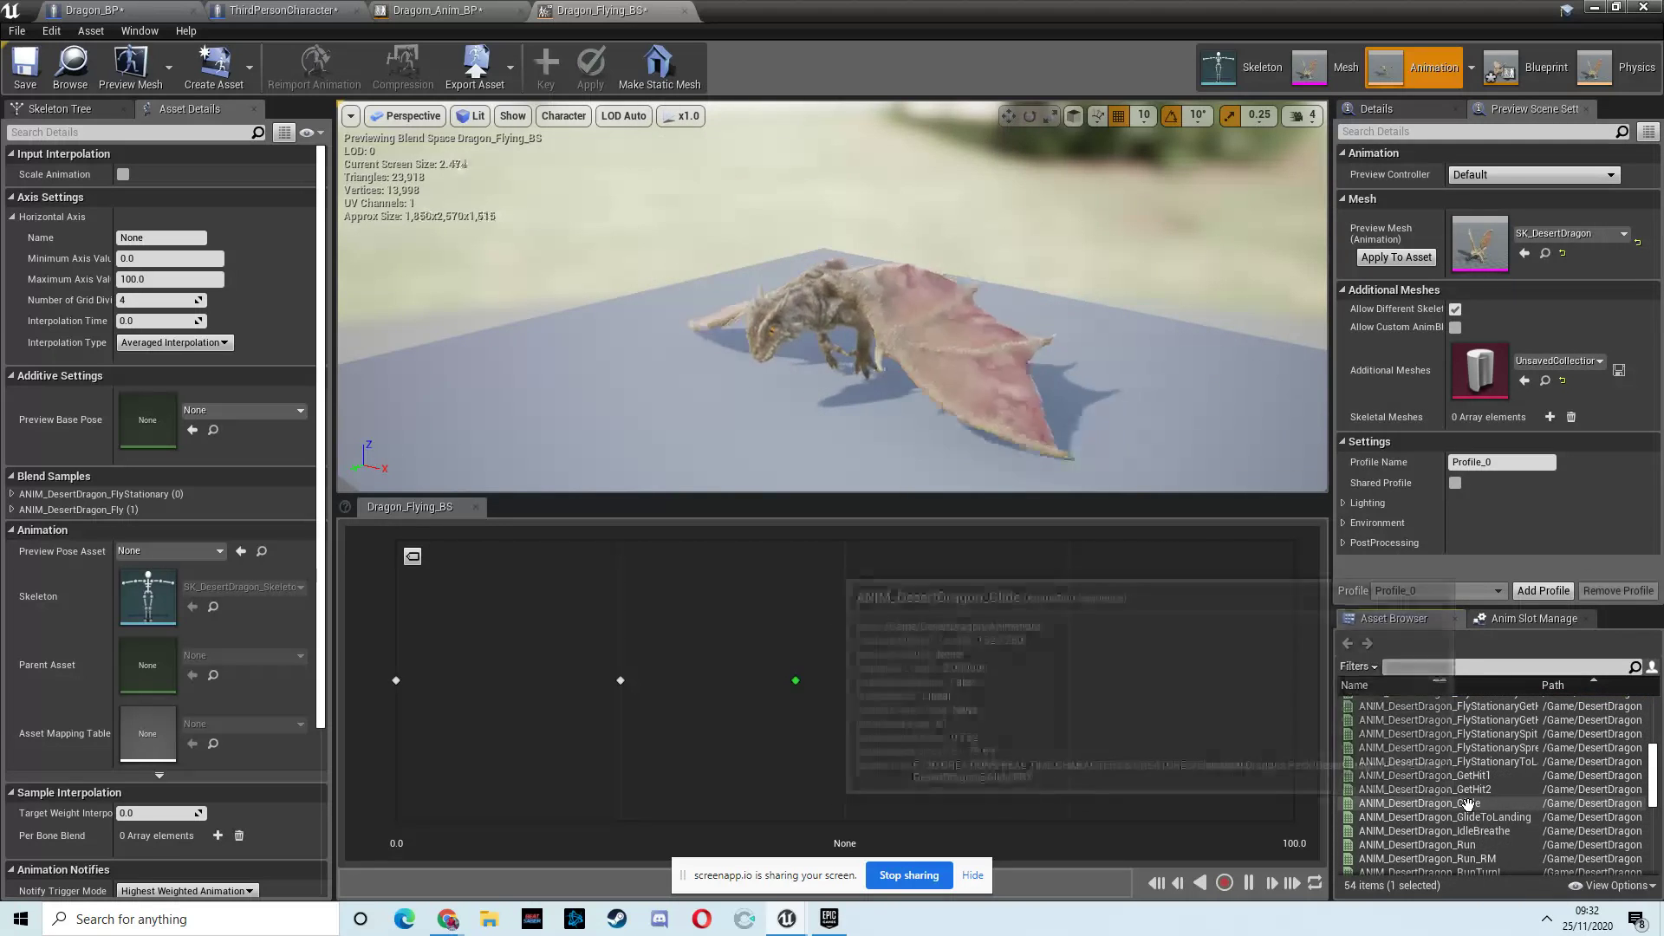
{"action": "left_click_drag", "start_coordinate": [1422, 803], "coordinate": [1283, 699]}
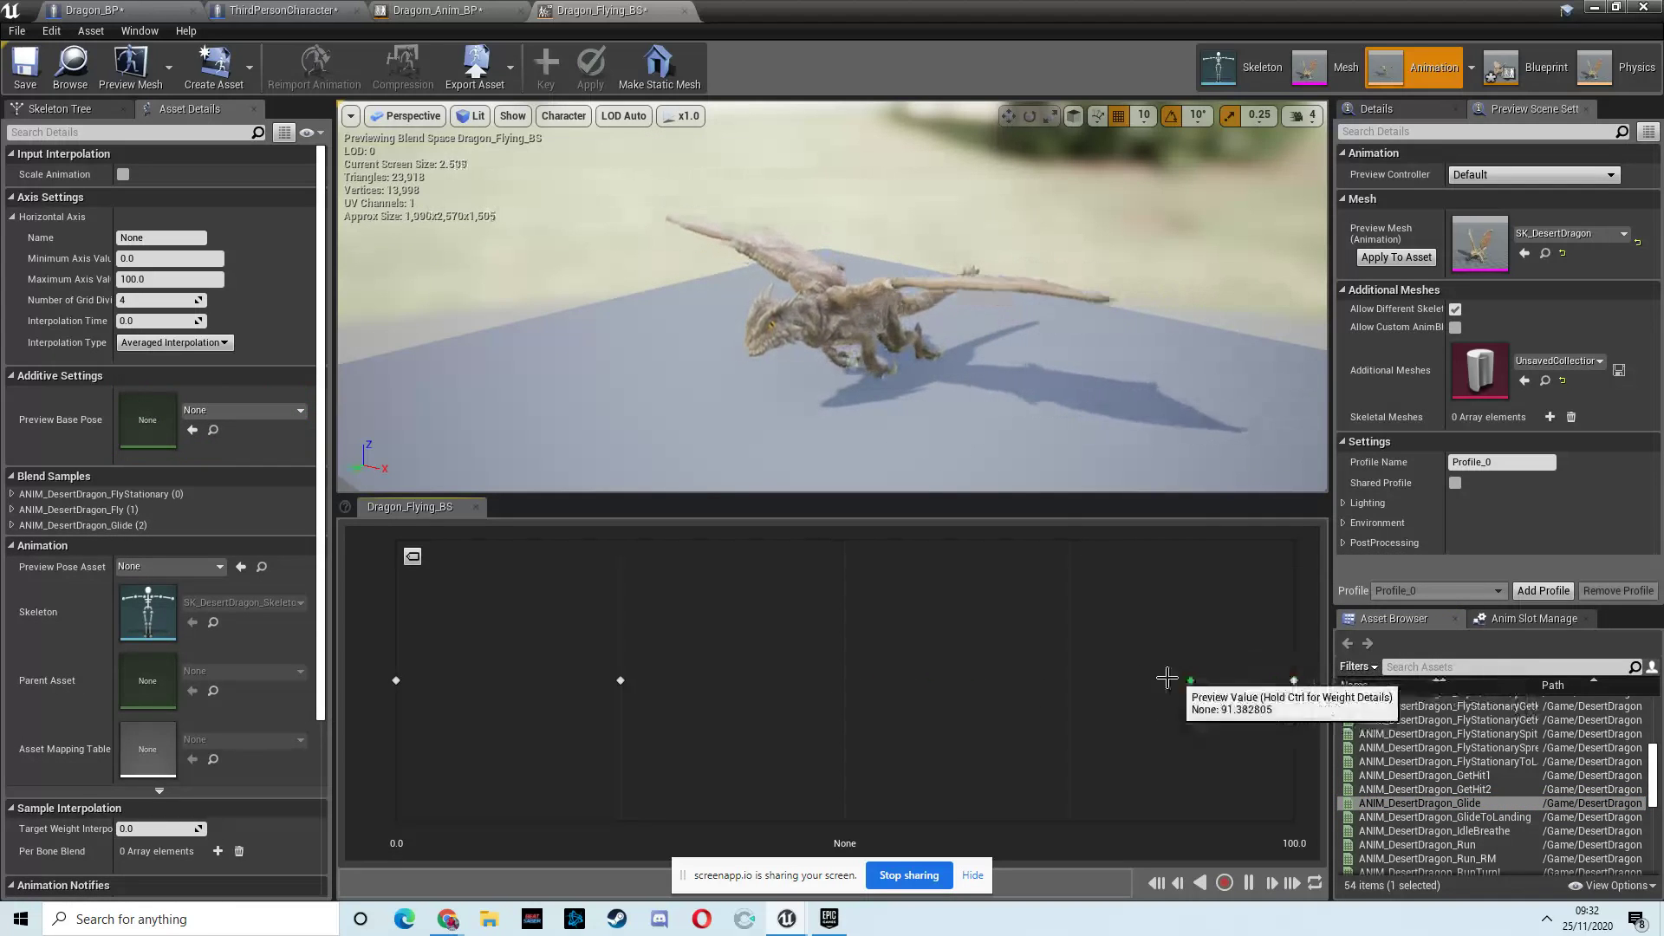
{"action": "left_click", "coordinate": [146, 236]}
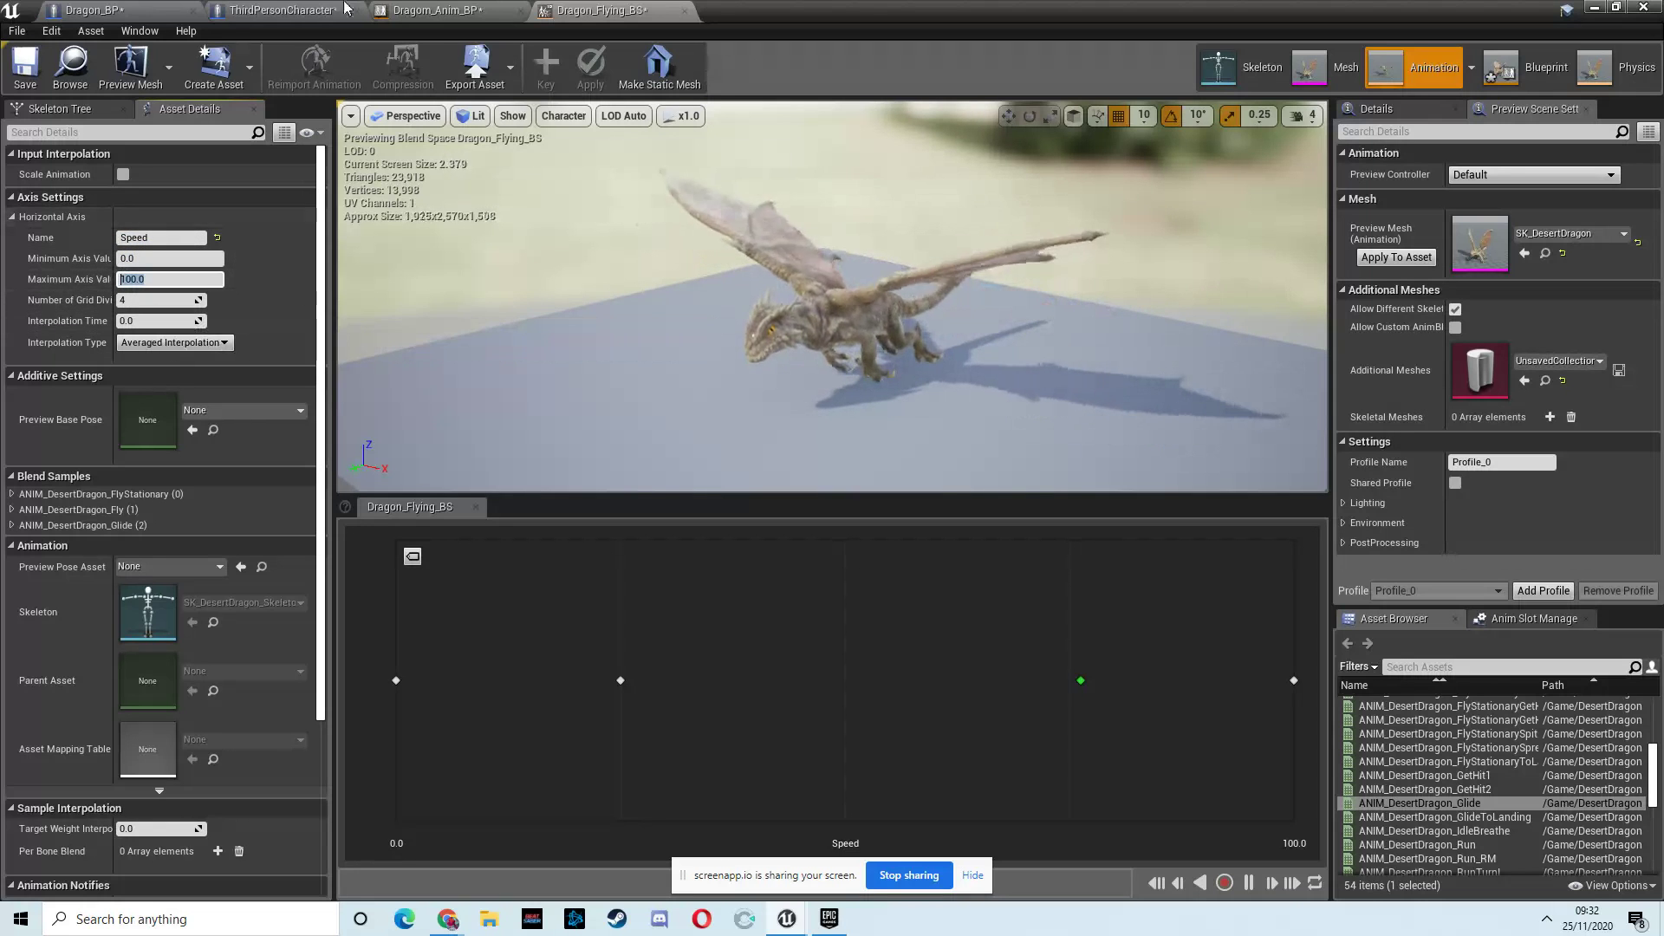
In Dragon_BP, set the CharacterMovement component's Max Fly Speed to 800
{"action": "left_click", "coordinate": [129, 15]}
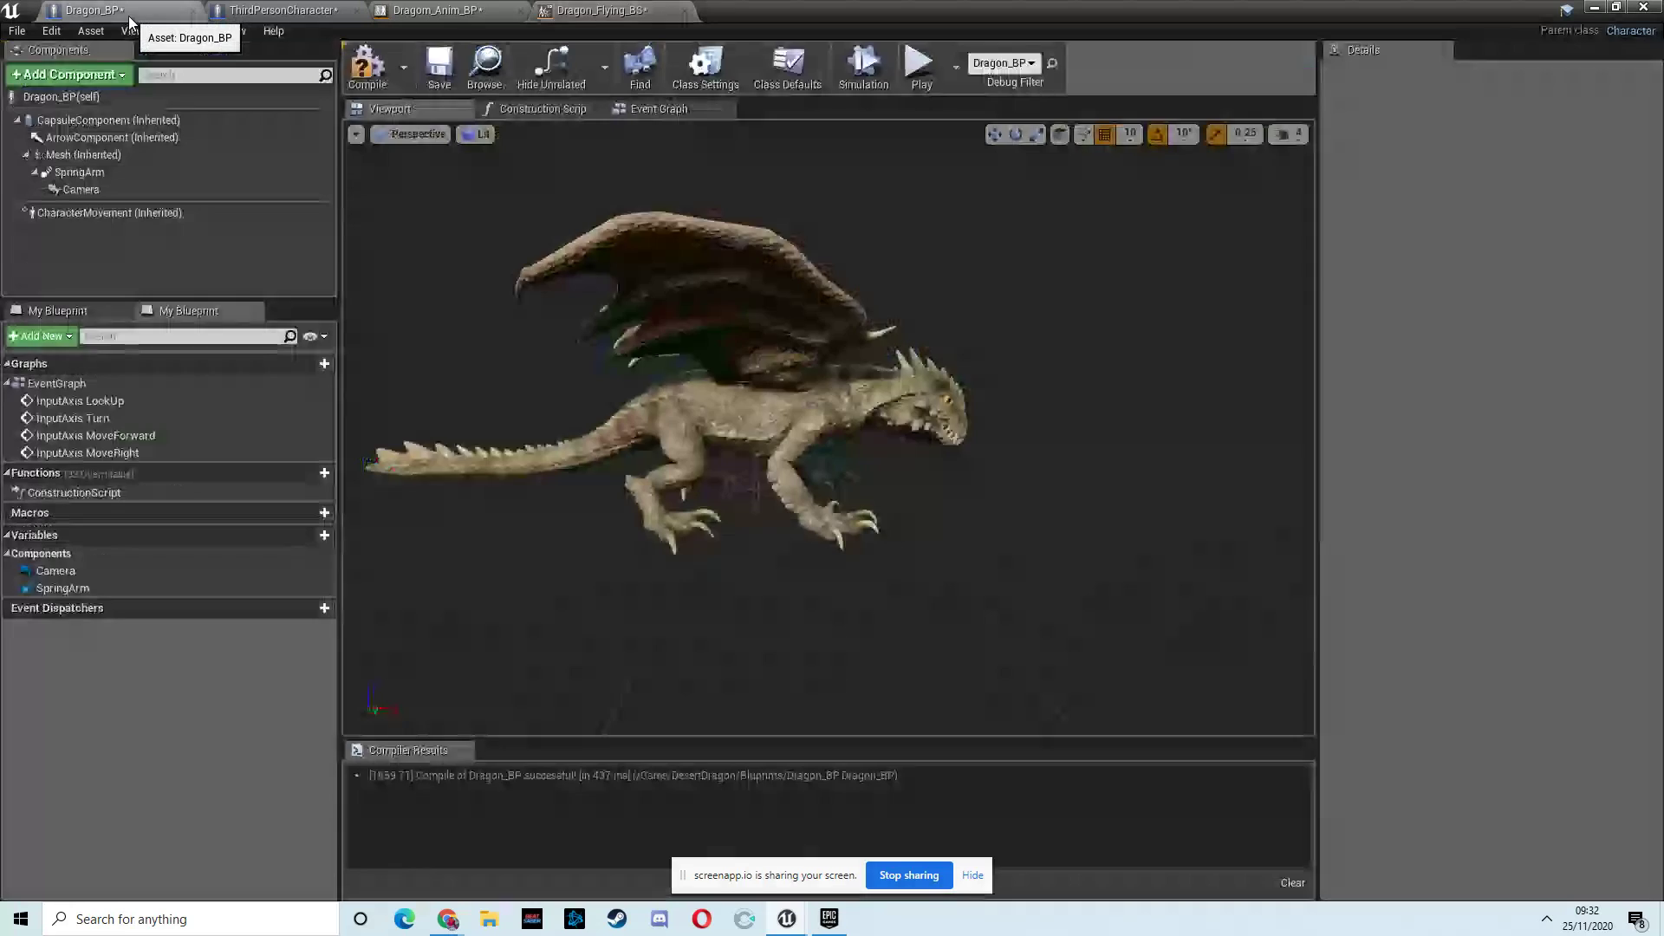
{"action": "left_click", "coordinate": [104, 212]}
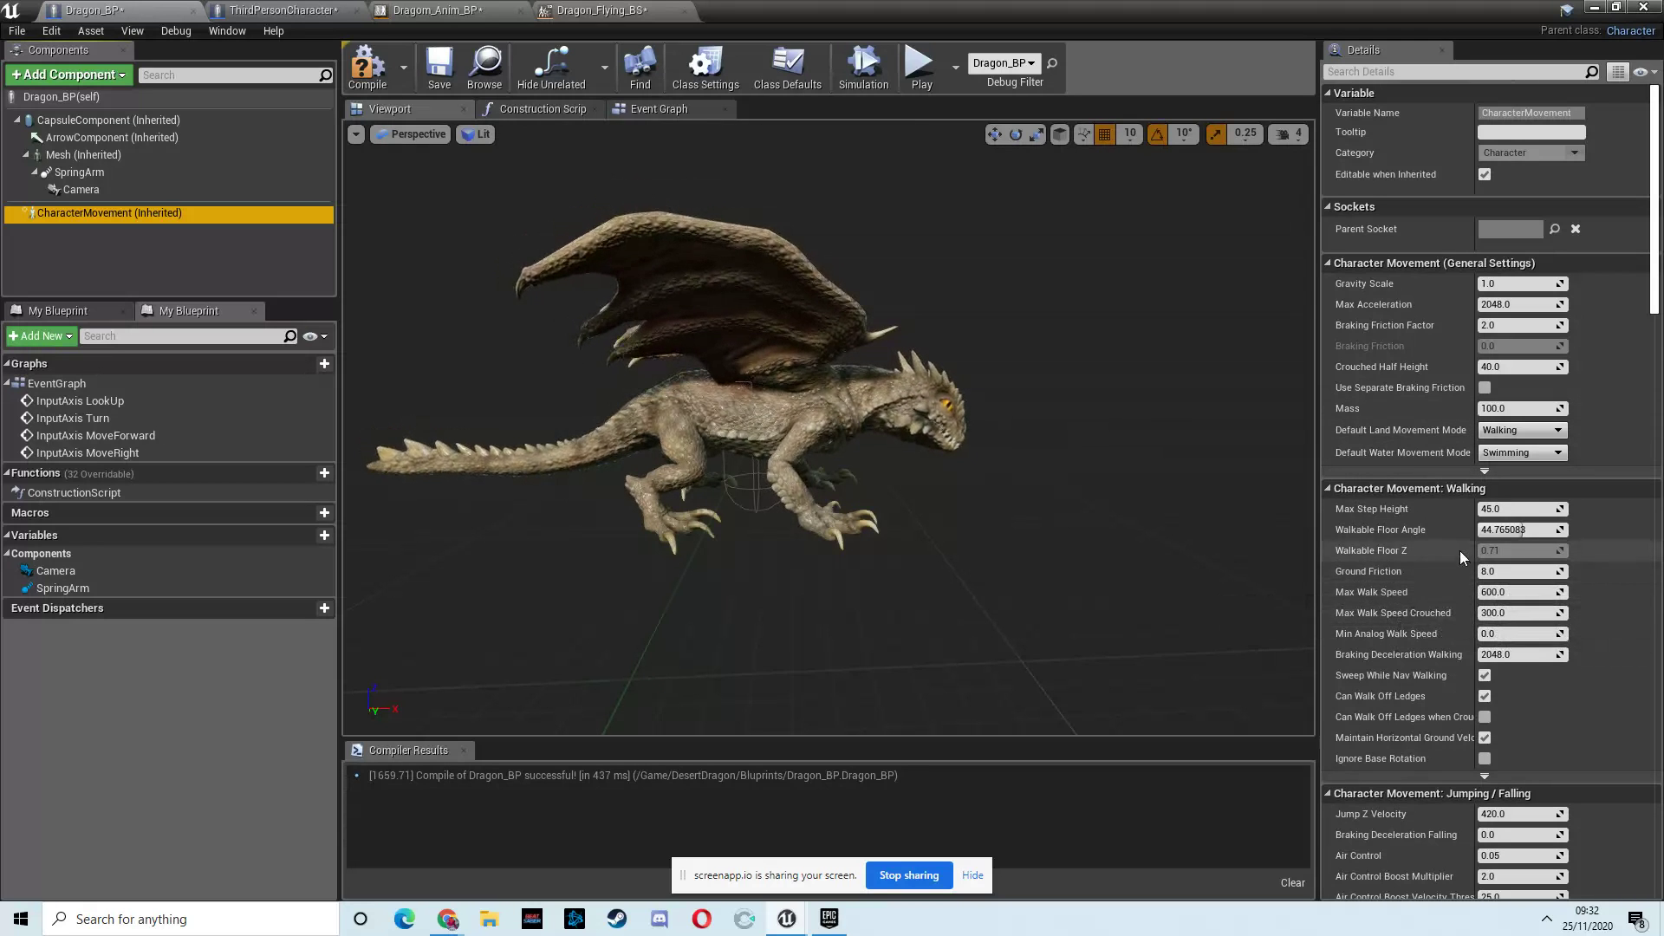
{"action": "scroll", "coordinate": [1461, 553], "scroll_direction": "down", "scroll_amount": 2}
{"action": "scroll", "coordinate": [1460, 552], "scroll_direction": "down", "scroll_amount": 4}
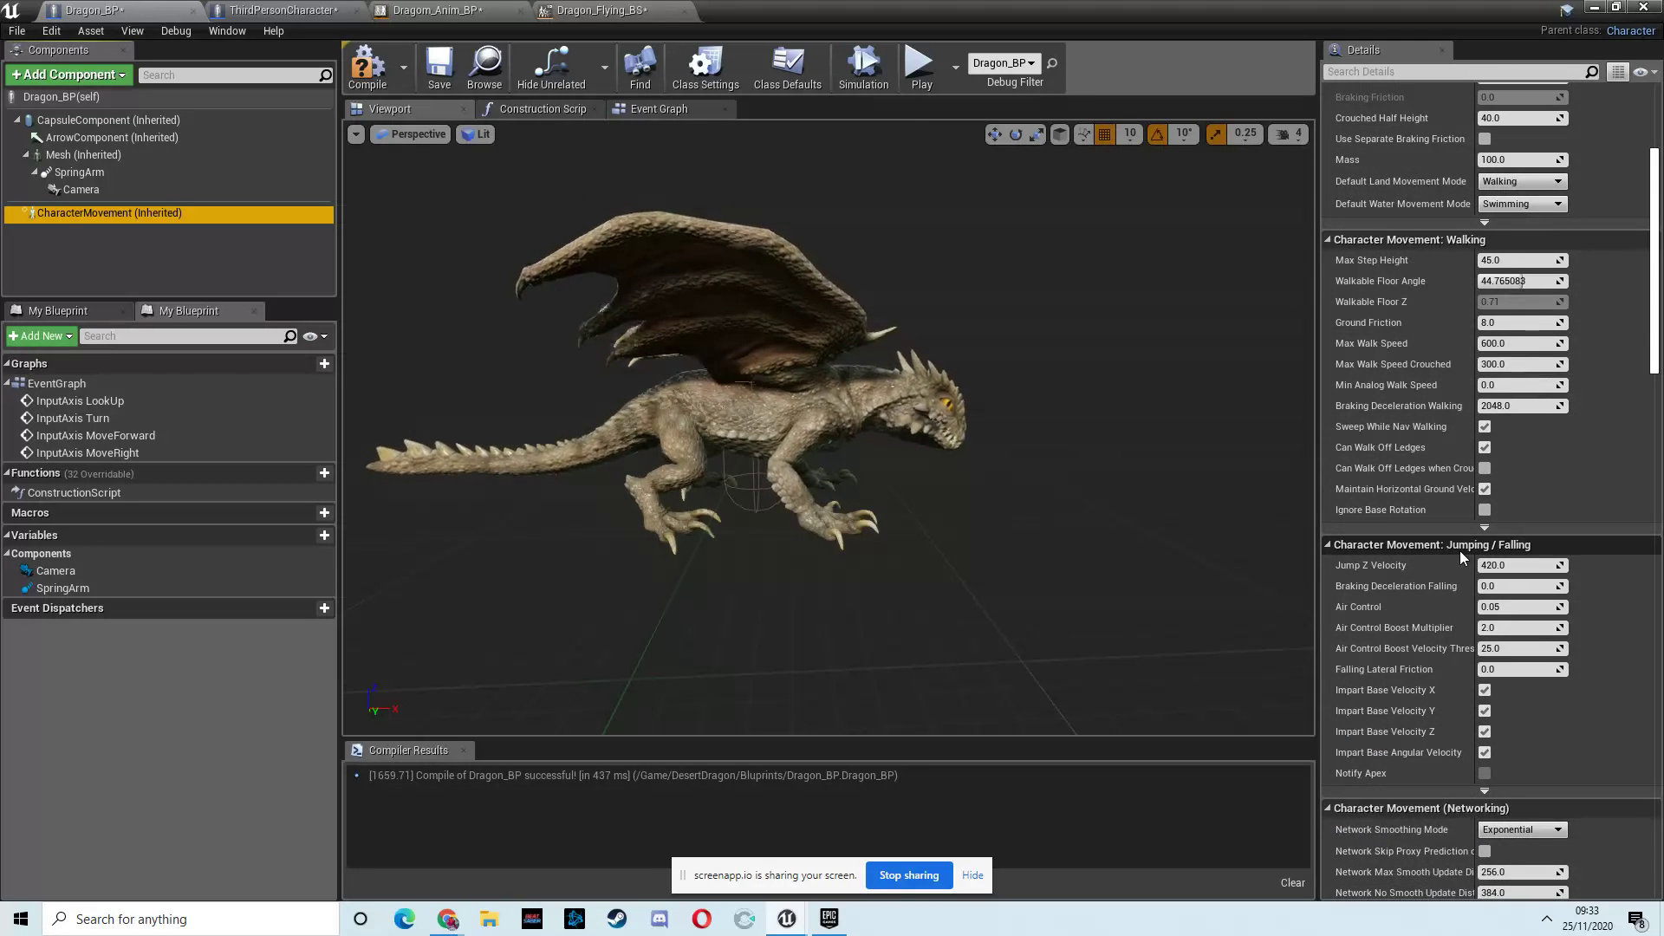
{"action": "scroll", "coordinate": [1461, 556], "scroll_direction": "down", "scroll_amount": 6}
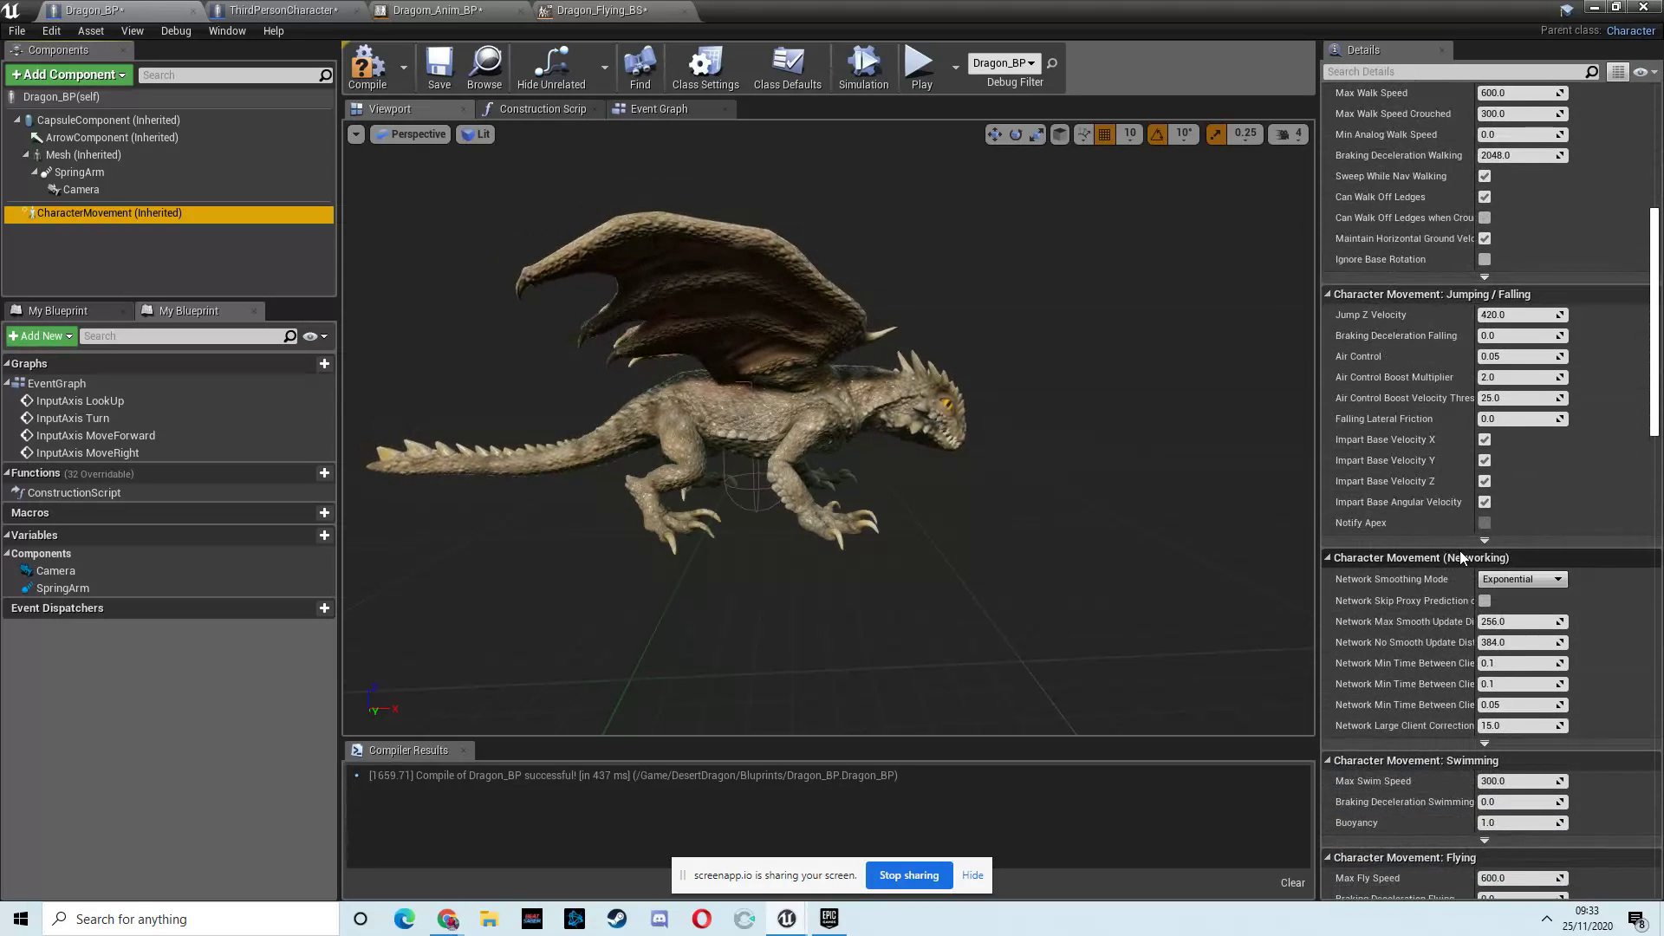
{"action": "scroll", "coordinate": [1462, 555], "scroll_direction": "down", "scroll_amount": 5}
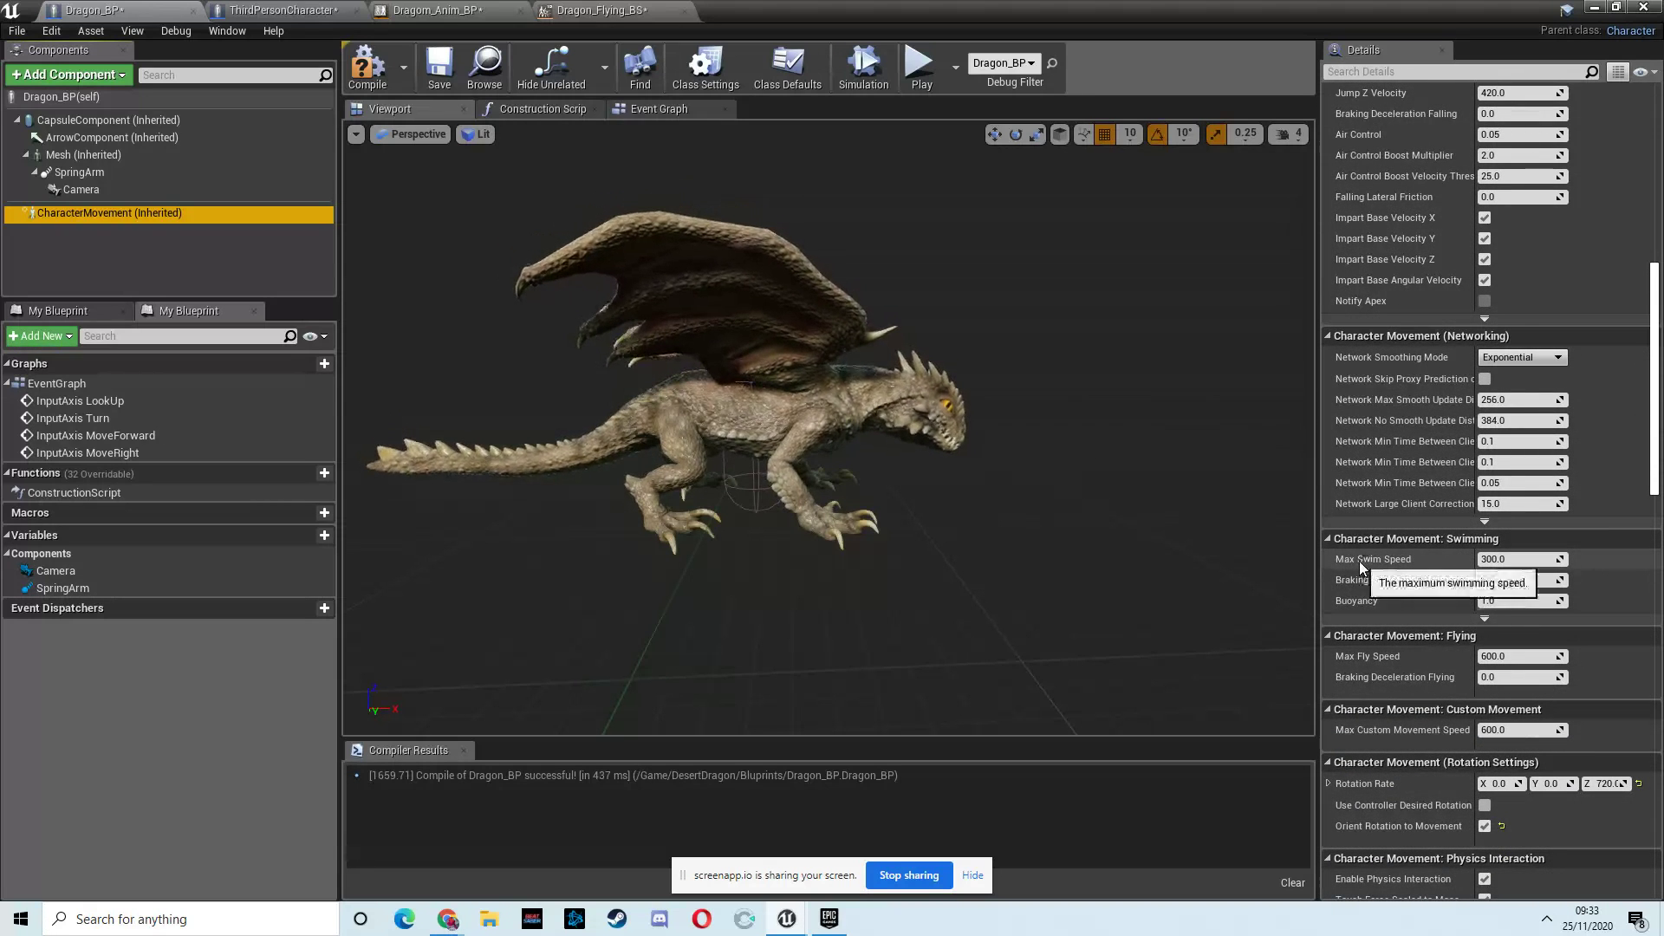
{"action": "left_click", "coordinate": [1509, 658]}
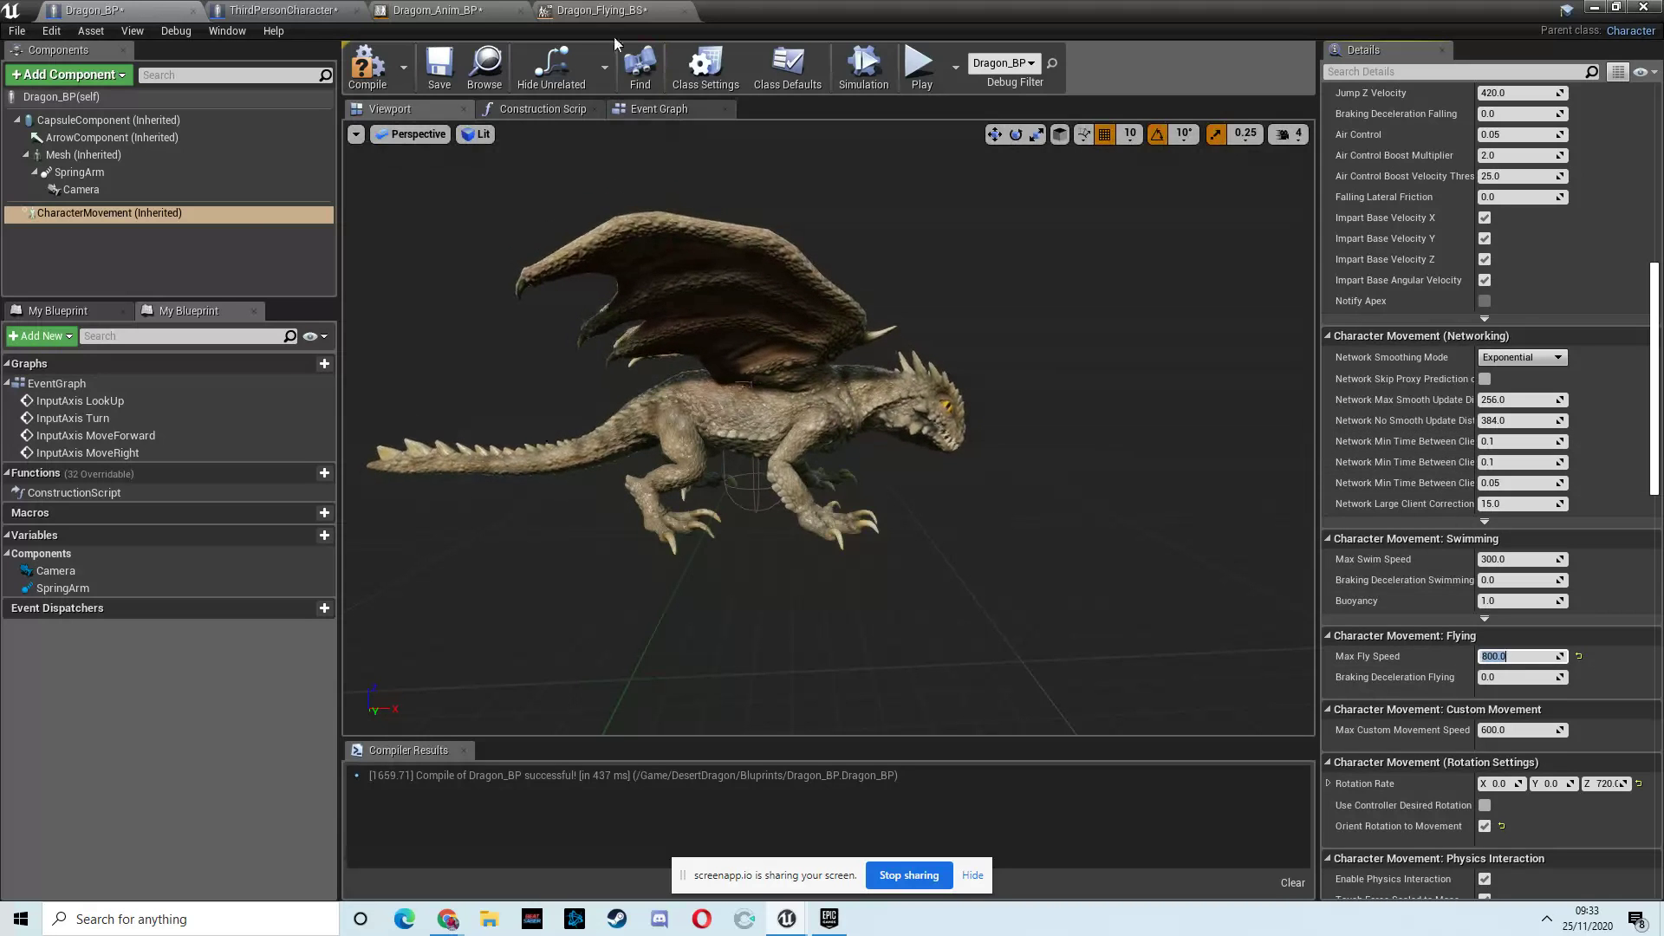
Return to Dragon_Flying_BS and set the Speed axis's maximum value to 800
{"action": "left_click", "coordinate": [602, 10]}
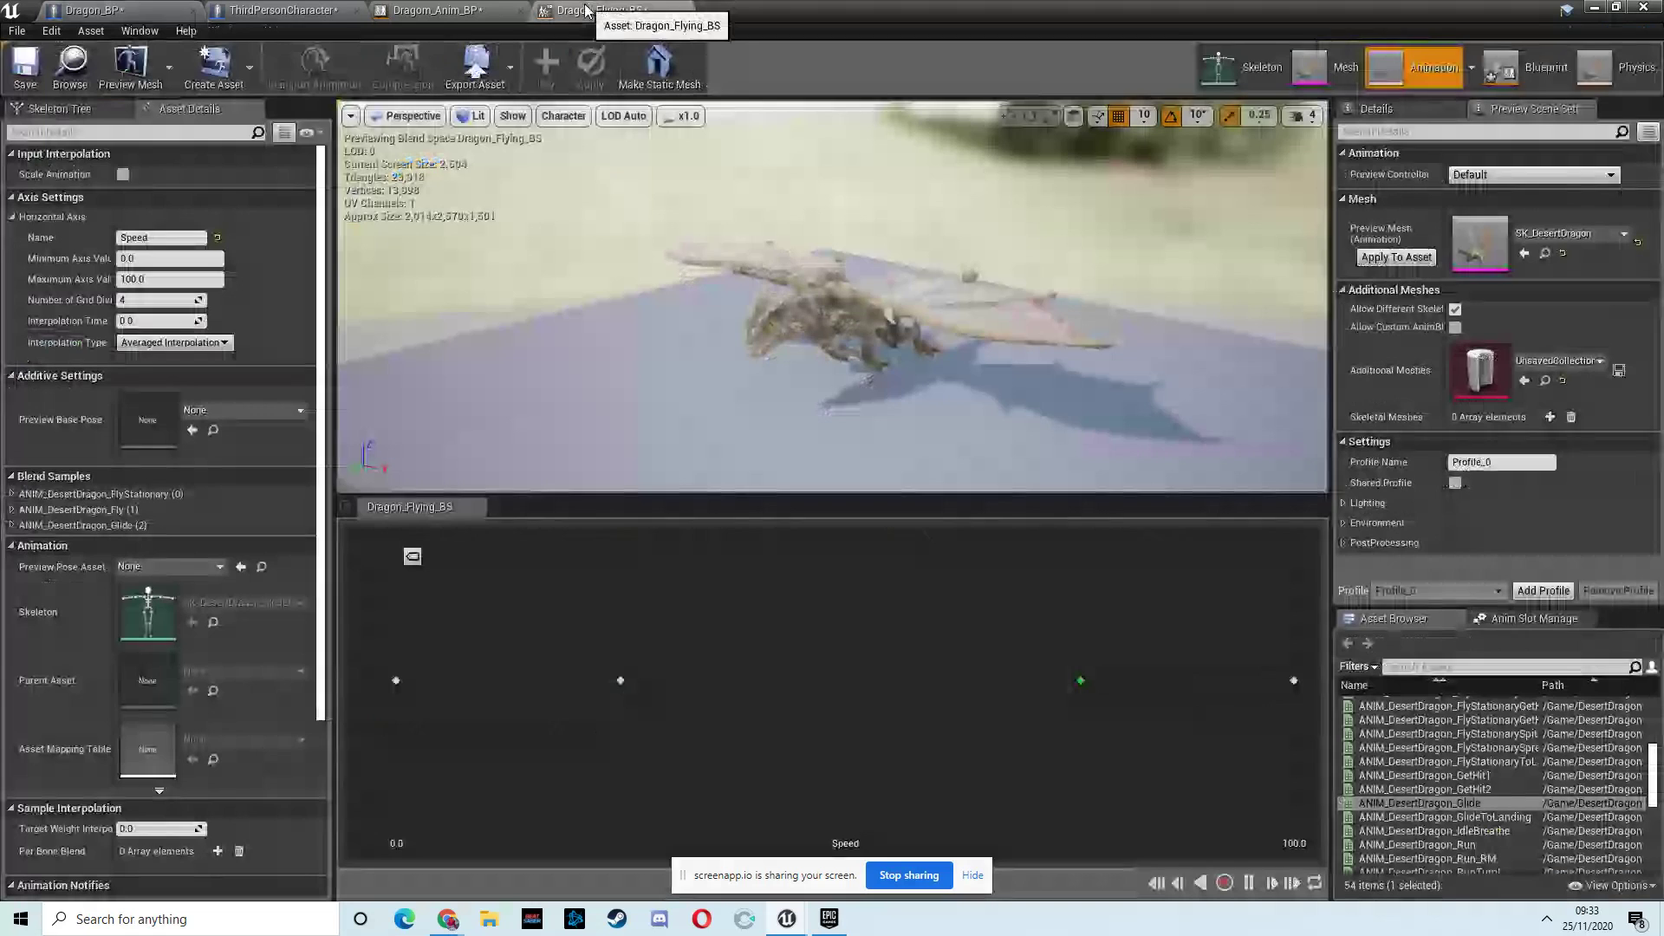
{"action": "left_click", "coordinate": [156, 280]}
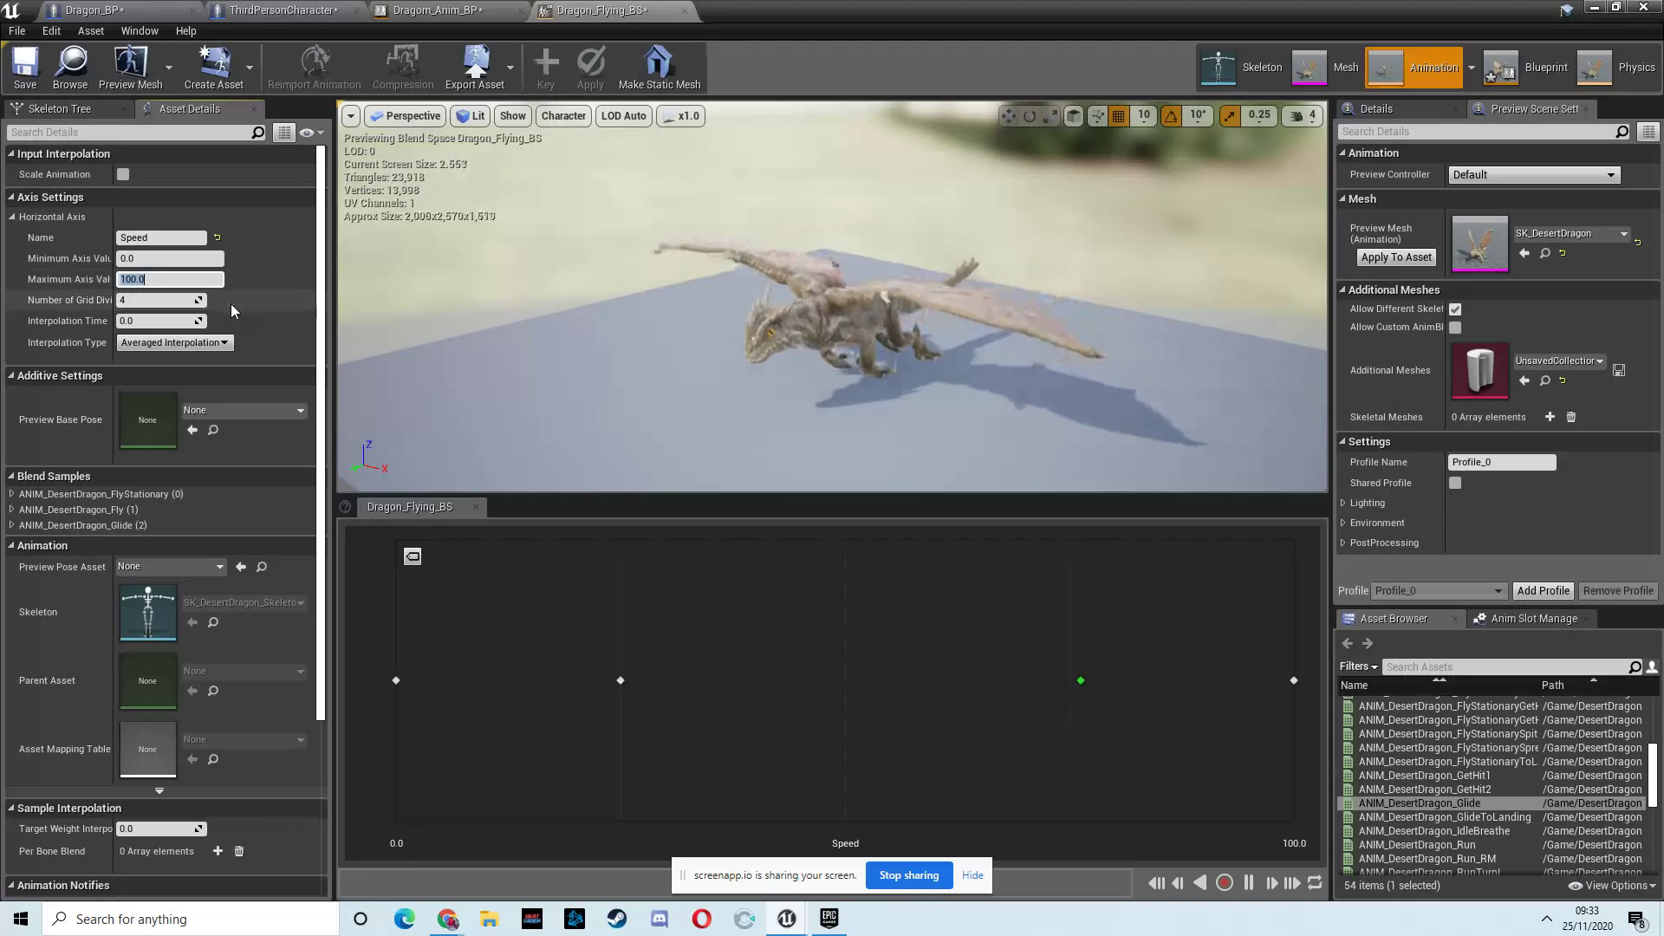
{"action": "type", "text": "800"}
{"action": "key", "text": "Return"}
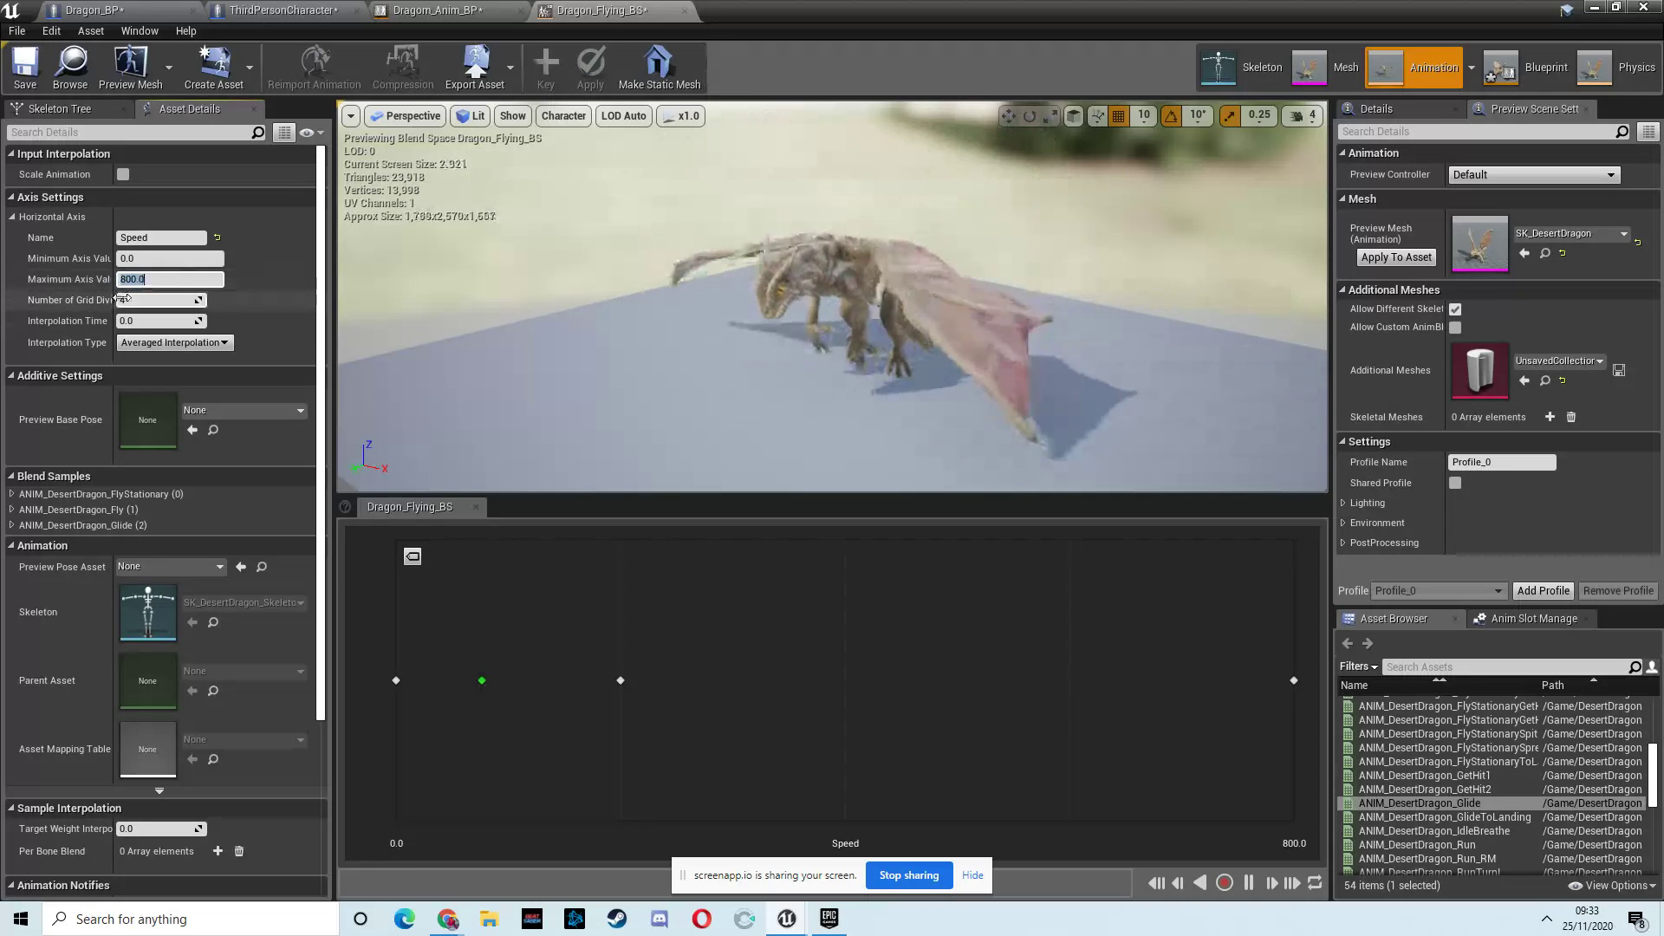
Set the Speed axis to 6 grid divisions and an interpolation time of 0.2
{"action": "left_click", "coordinate": [129, 302]}
{"action": "type", "text": "6"}
{"action": "key", "text": "Return"}
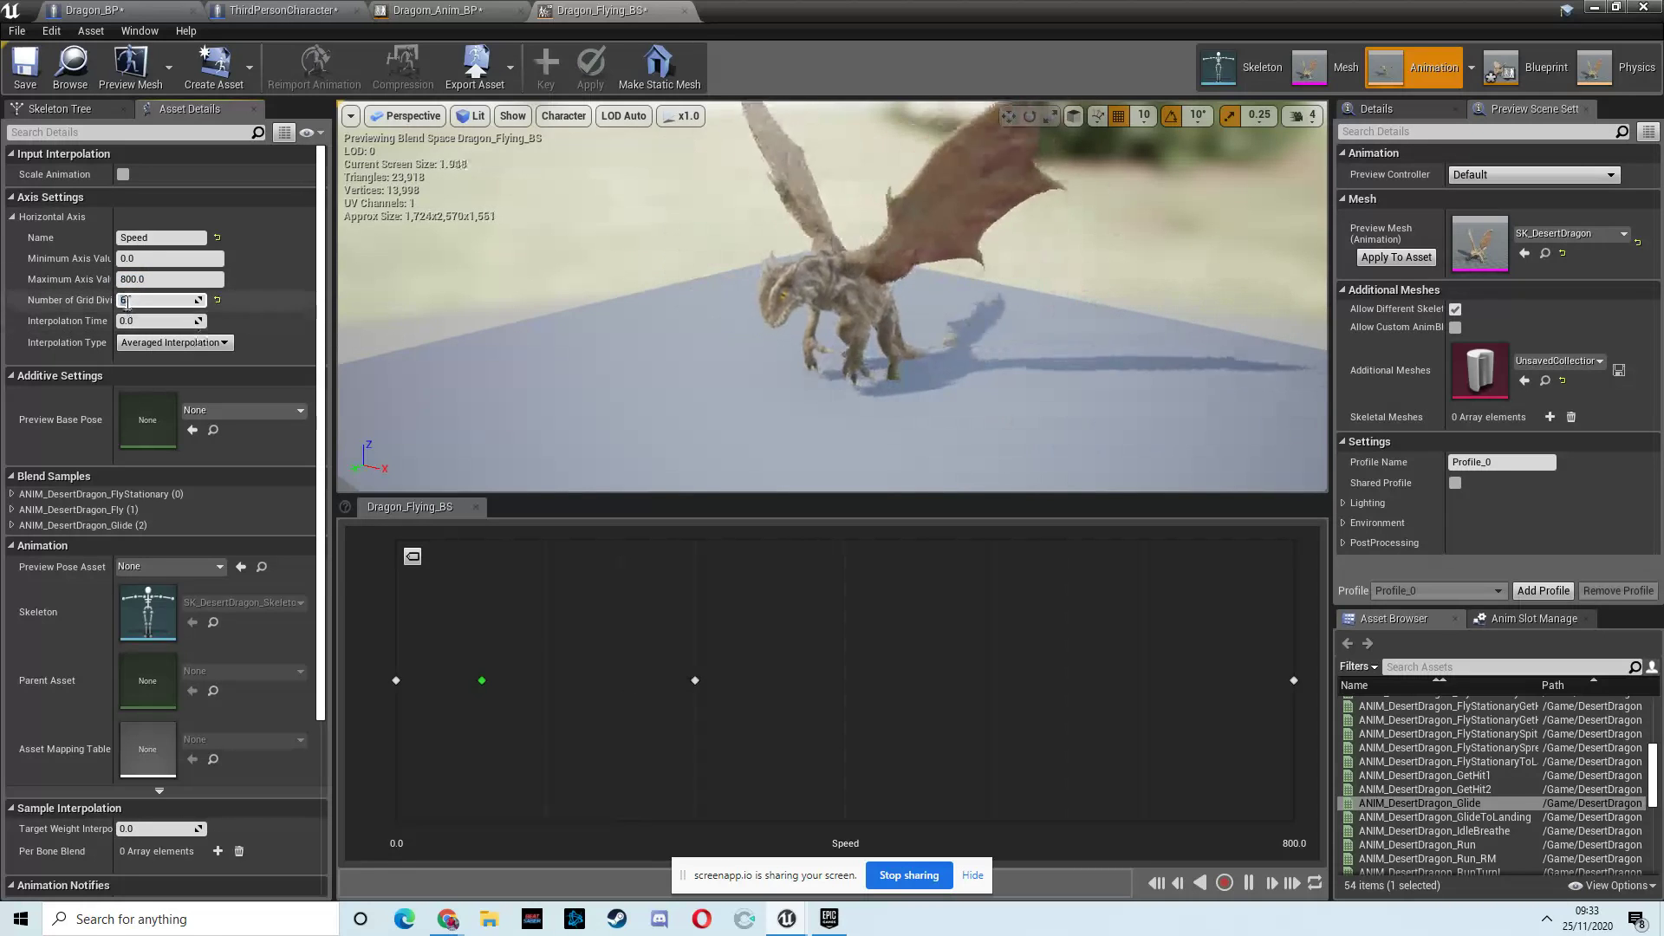
{"action": "left_click", "coordinate": [129, 321]}
{"action": "type", "text": "0."}
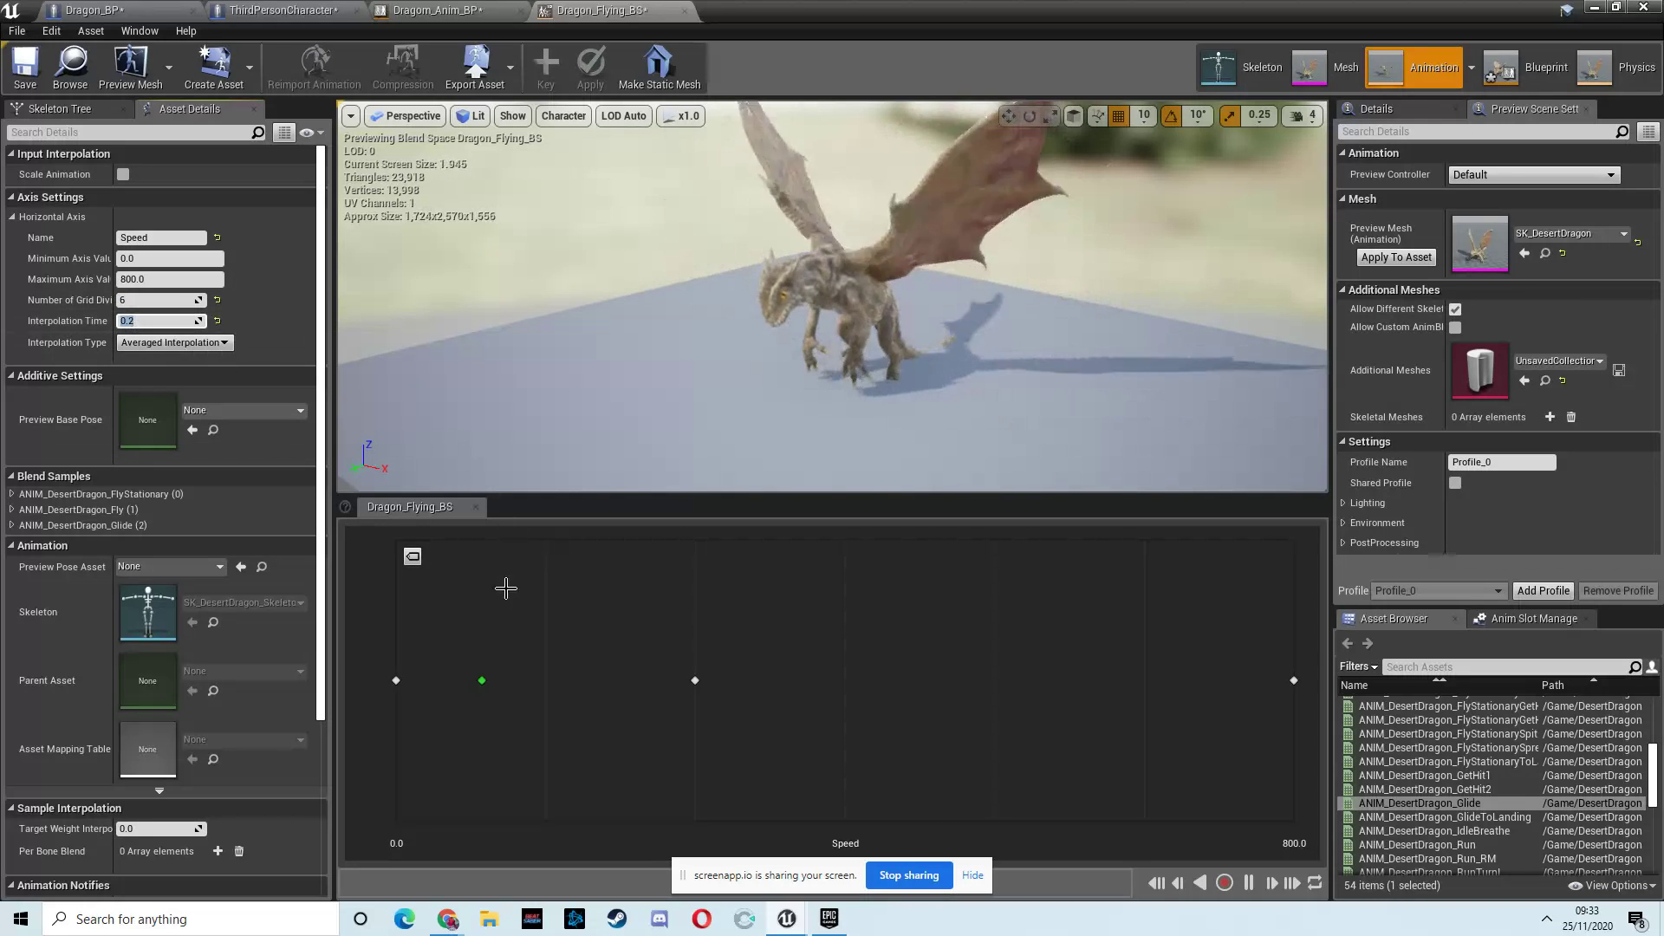
Preview the blend at several speeds and move the ANIM_DesertDragon_Fly sample to Speed 400
{"action": "left_click_drag", "start_coordinate": [486, 681], "coordinate": [414, 687]}
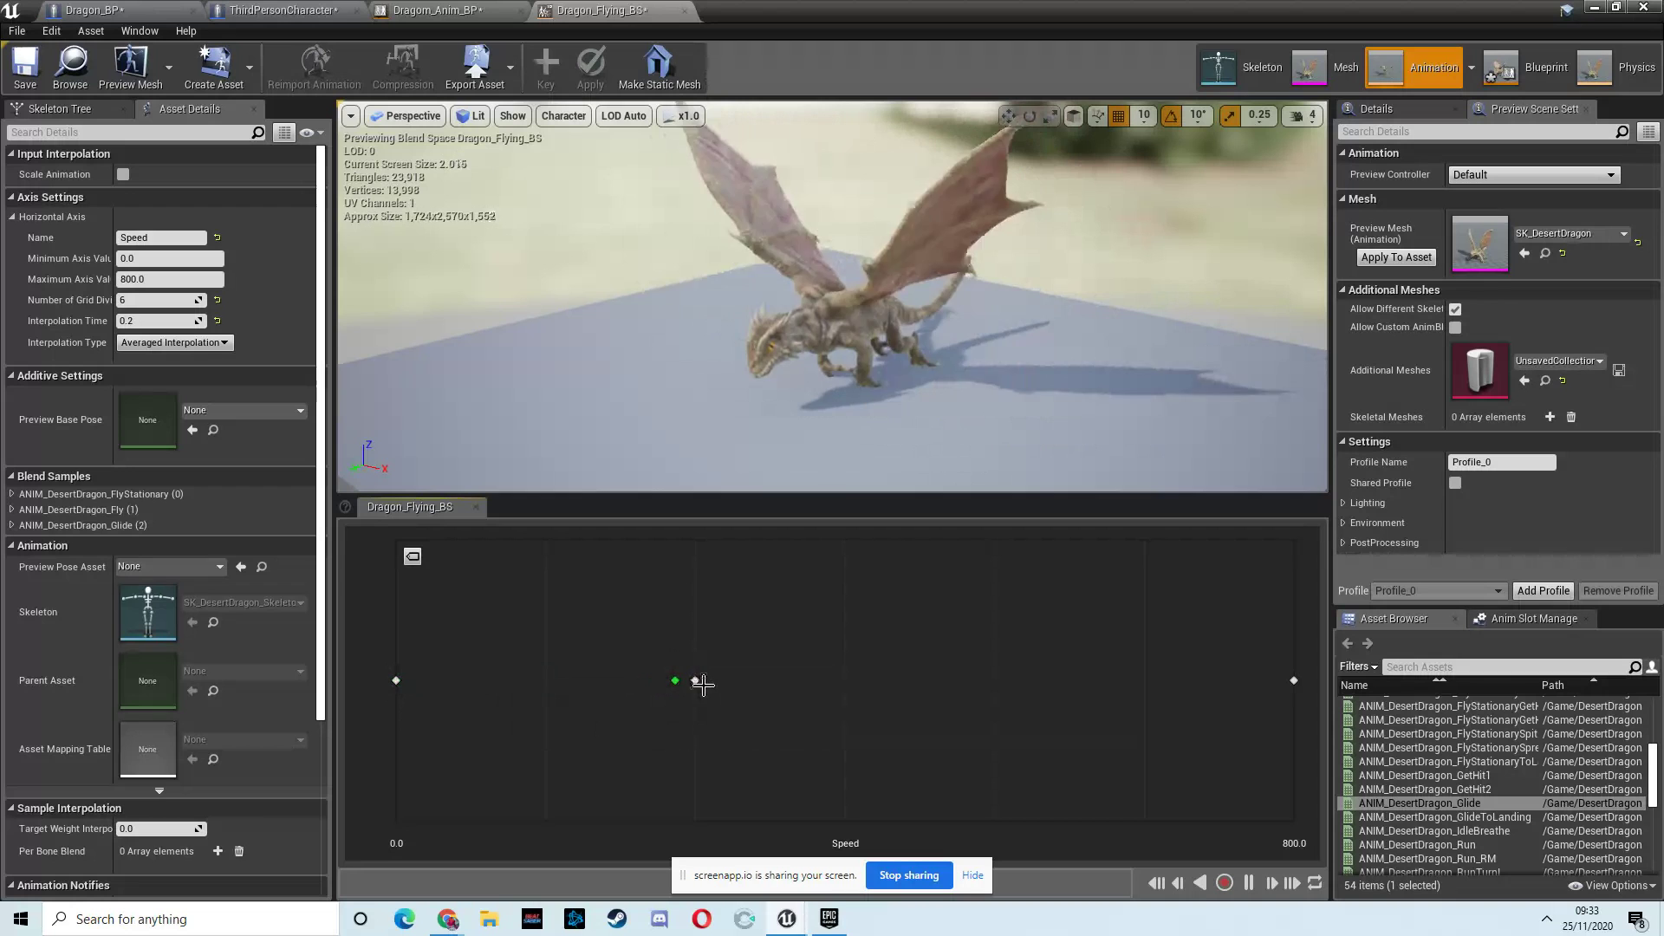
{"action": "left_click", "coordinate": [847, 680]}
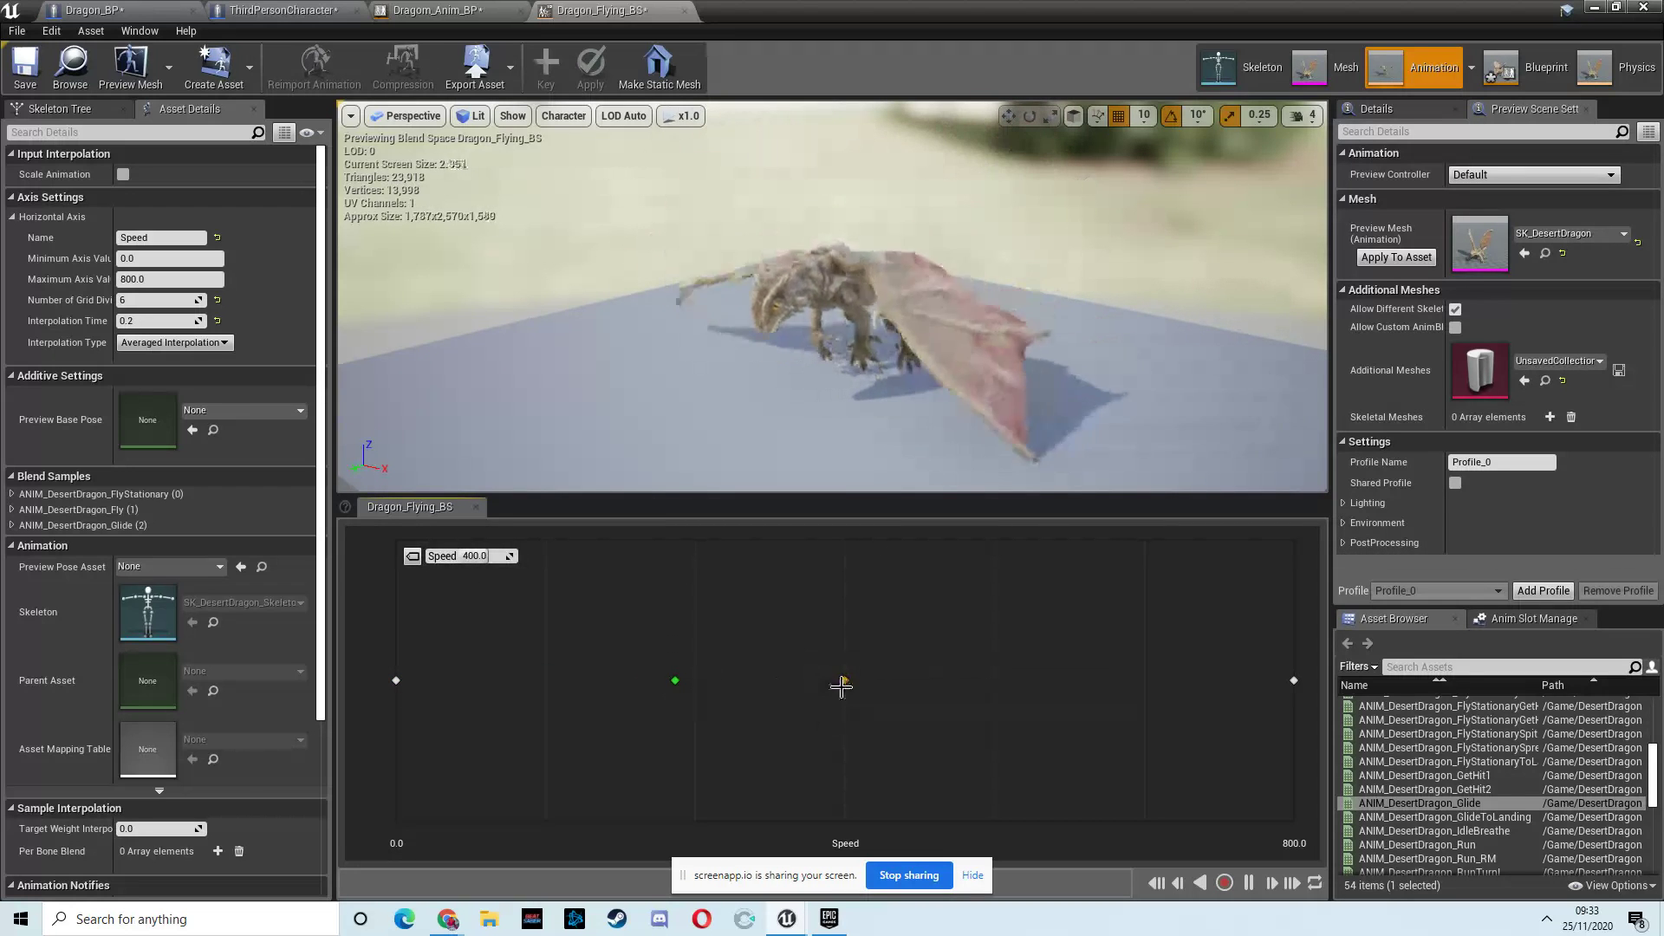
{"action": "left_click_drag", "start_coordinate": [842, 686], "coordinate": [712, 682]}
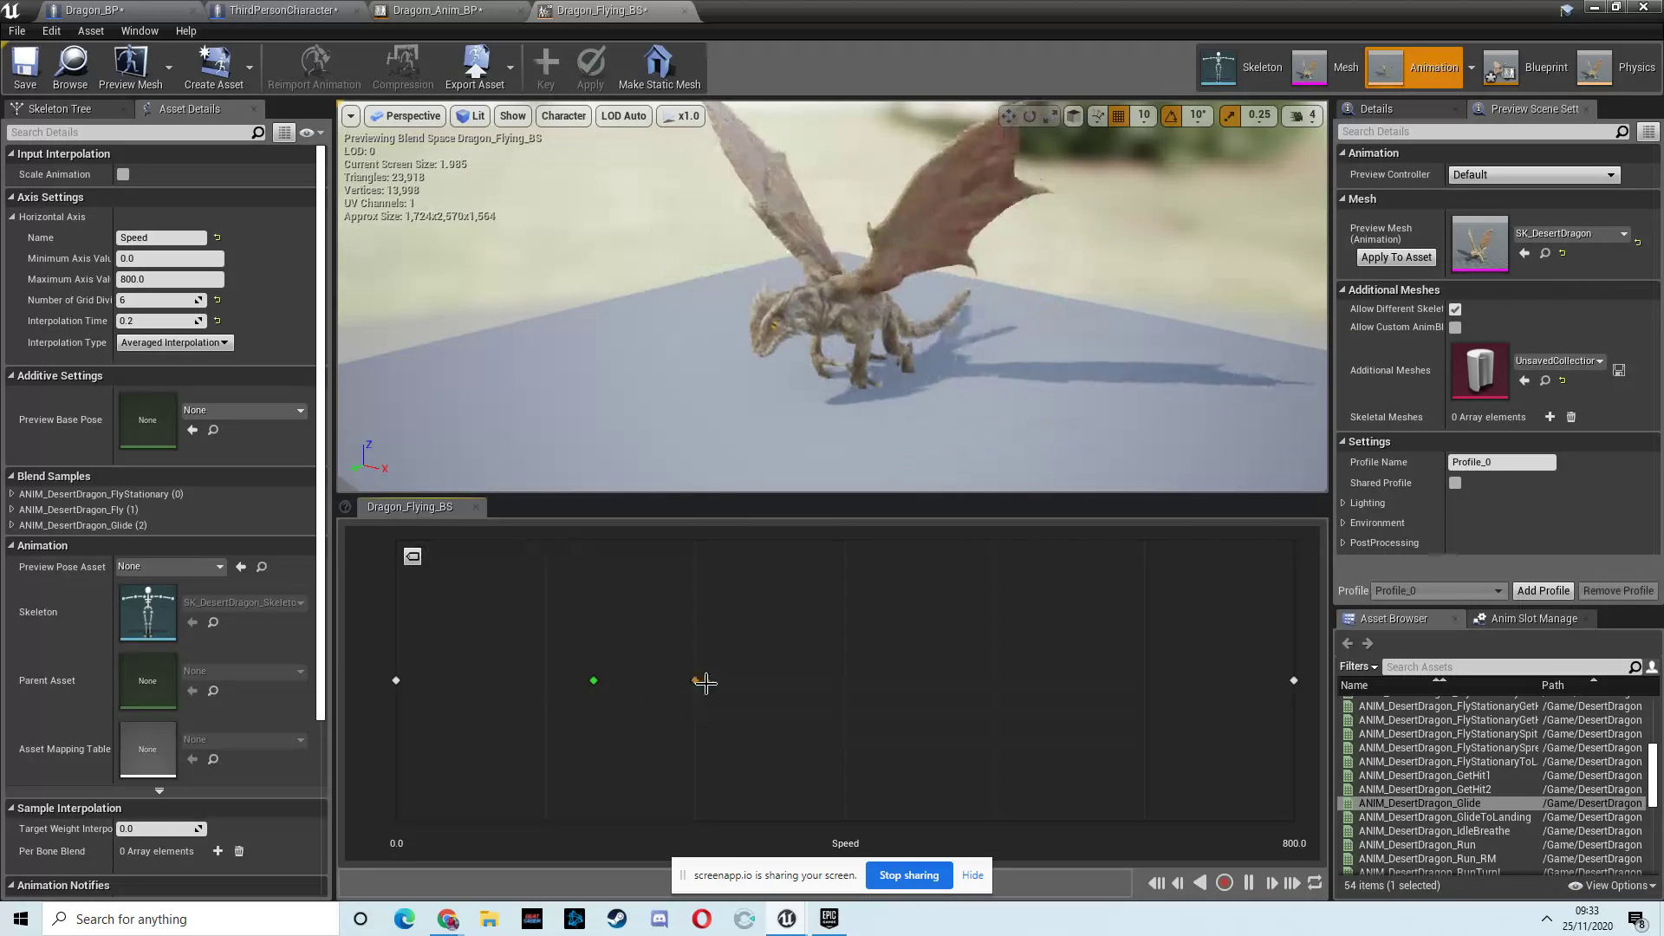
{"action": "left_click_drag", "start_coordinate": [697, 681], "coordinate": [845, 681]}
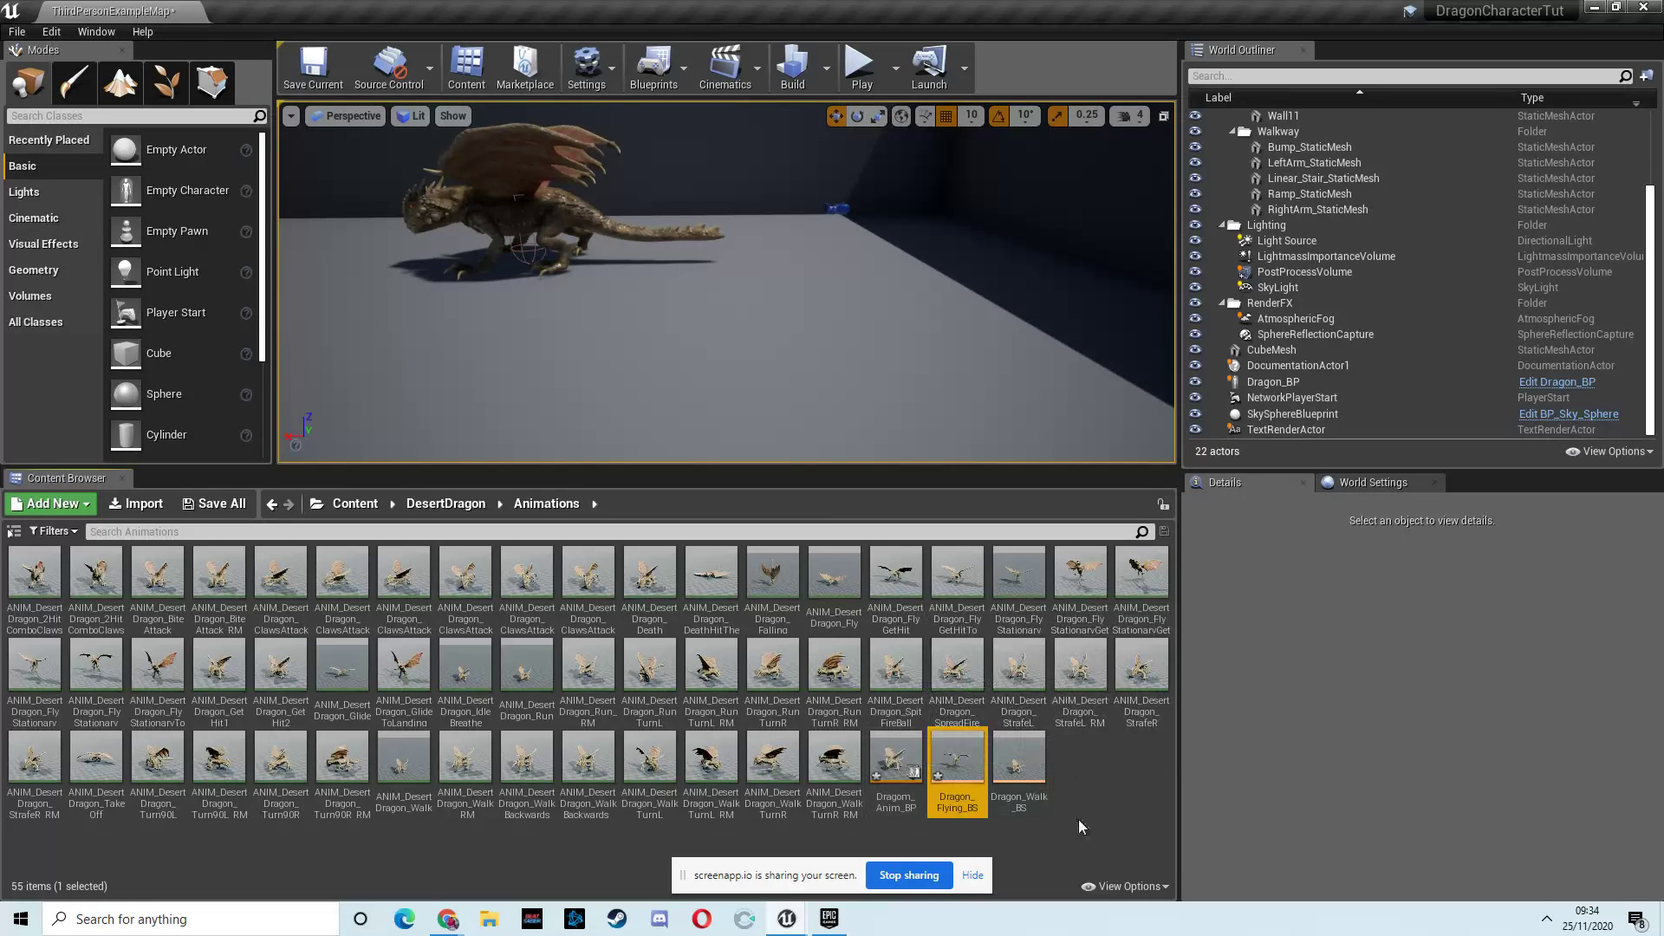
Open Dragom_Anim_BP, inspect the Idle/Walk/Run state, and go up to the Locomotion state machine
{"action": "double_click", "coordinate": [885, 756]}
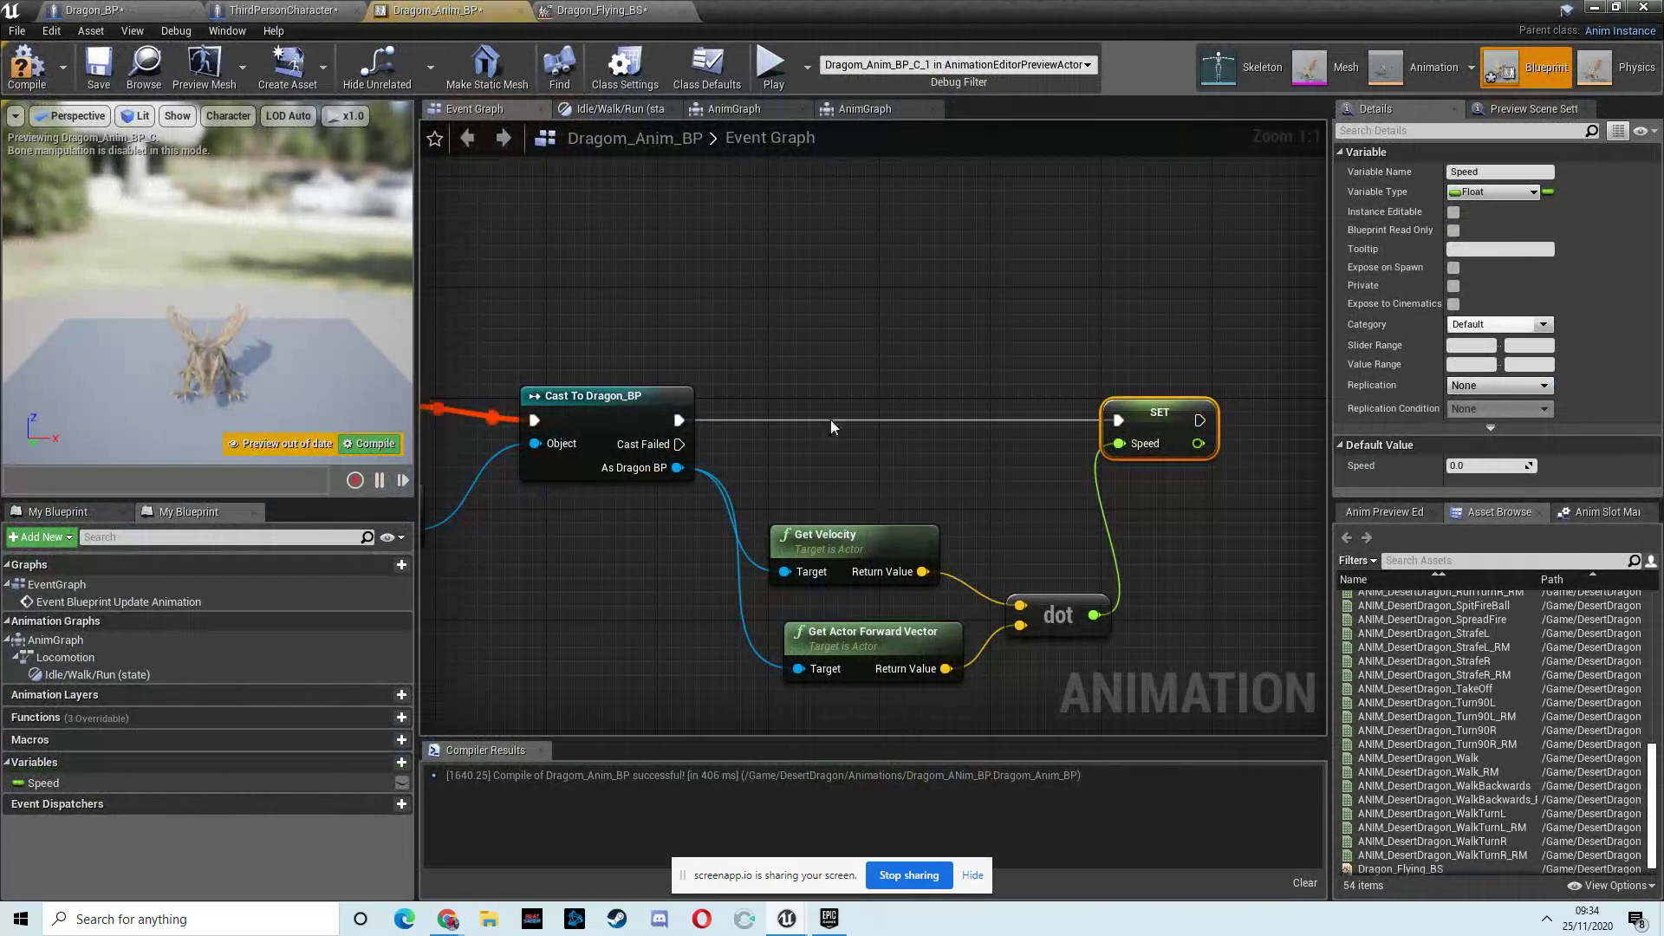
{"action": "left_click", "coordinate": [76, 658]}
{"action": "double_click", "coordinate": [61, 641]}
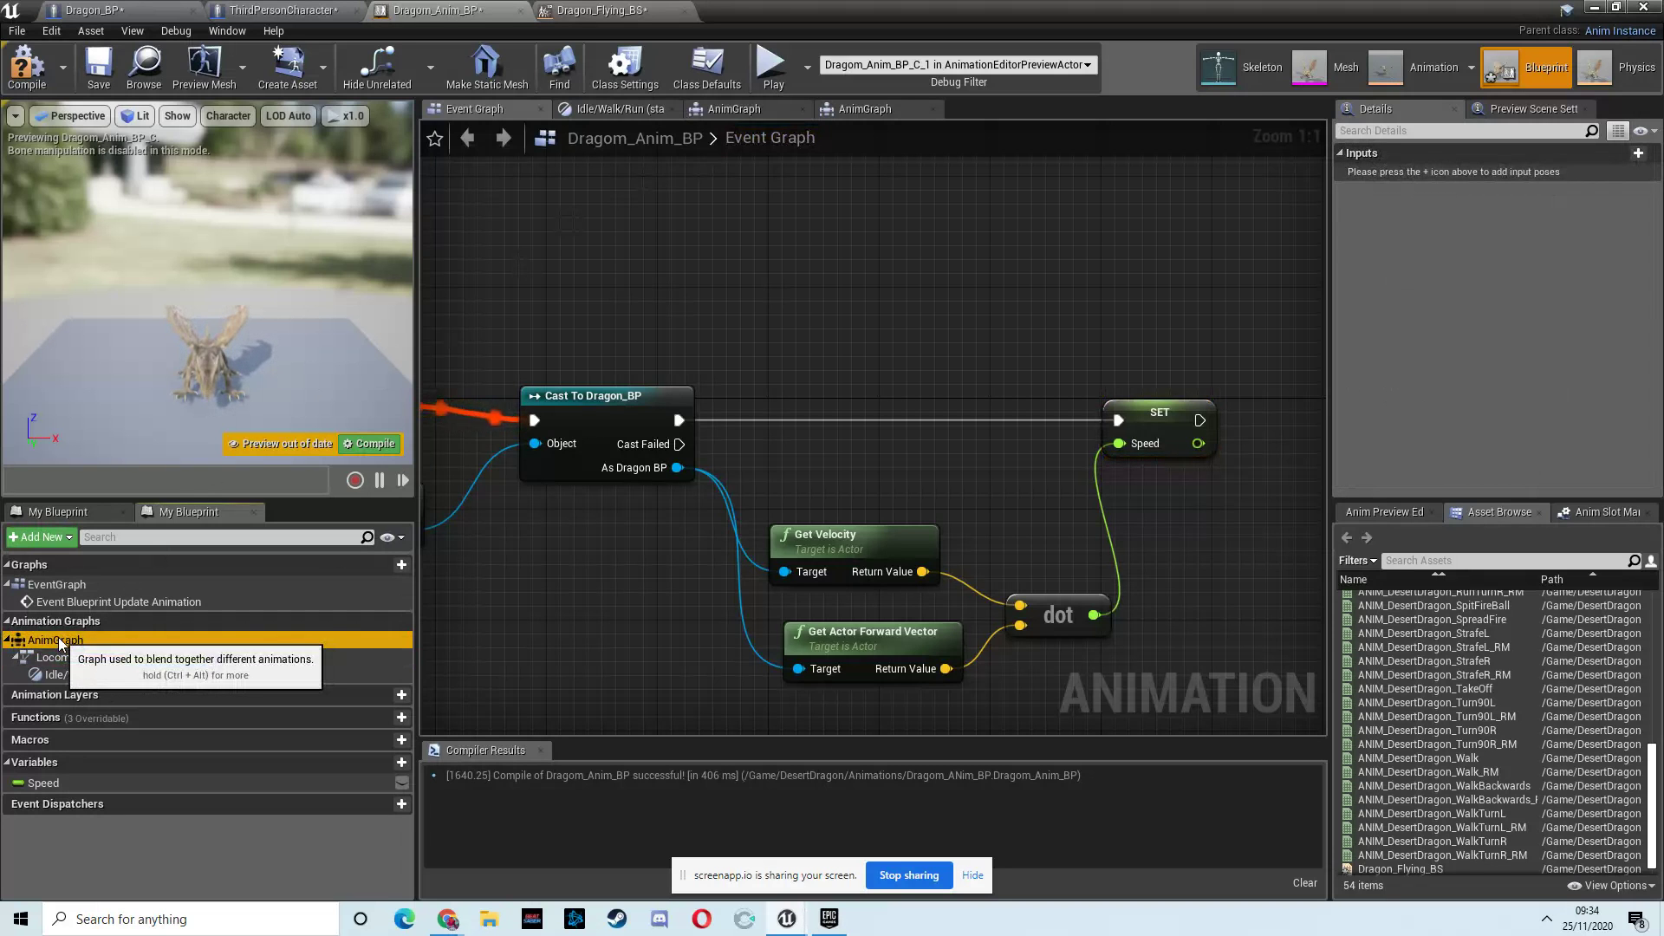
{"action": "left_click", "coordinate": [81, 674]}
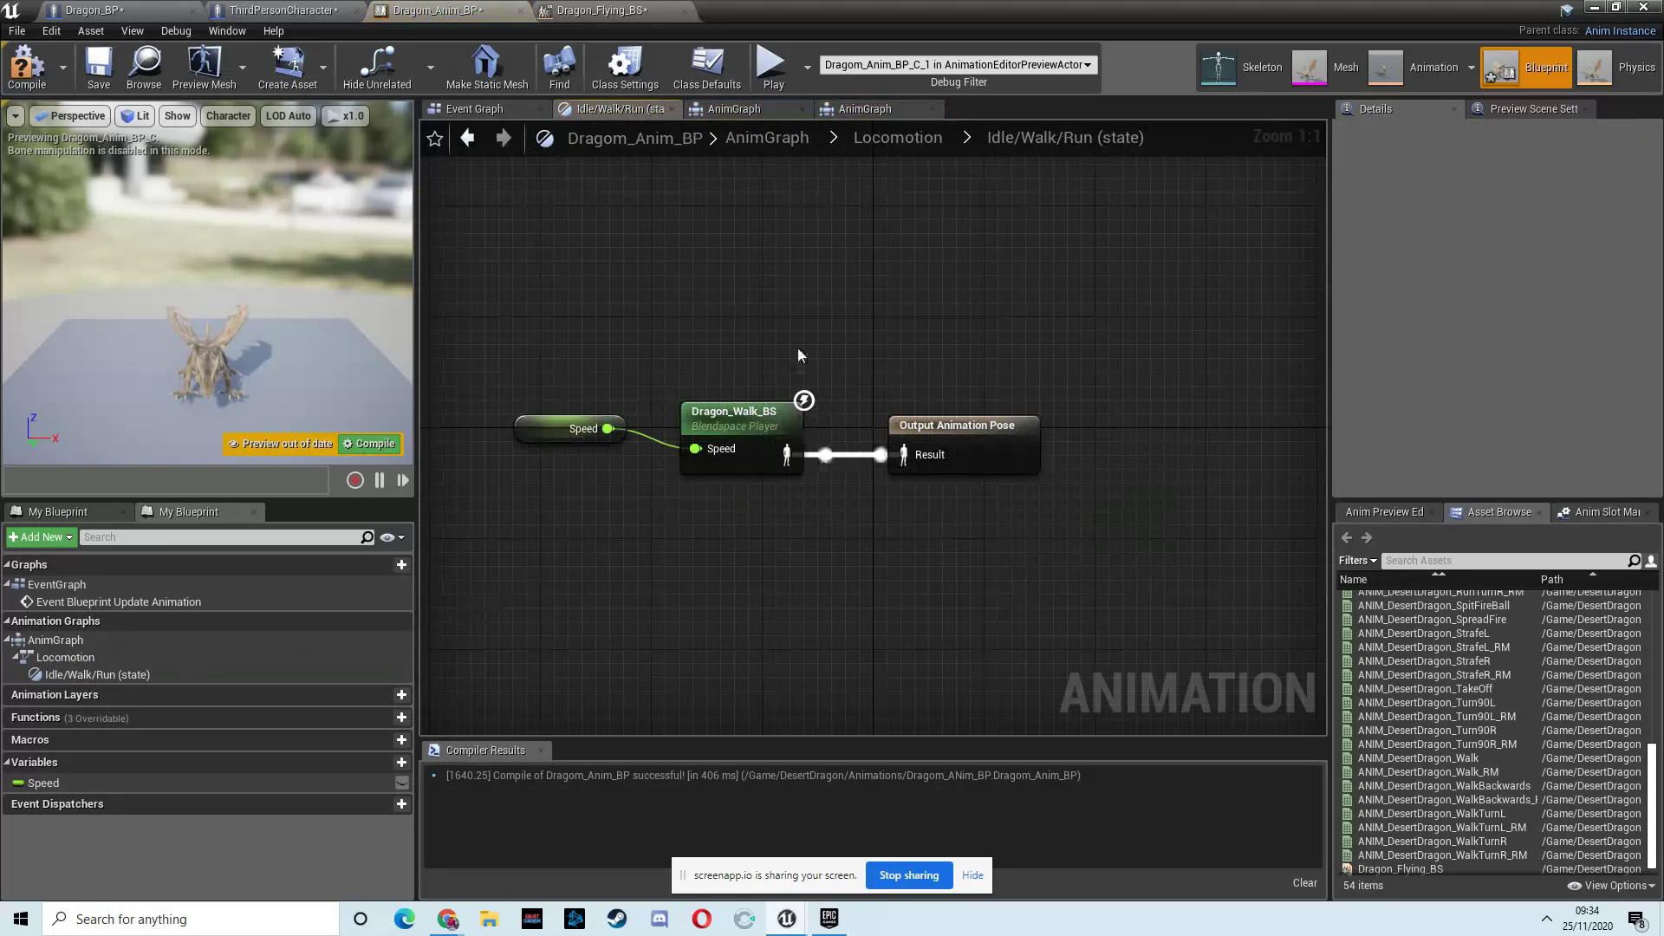
{"action": "left_click", "coordinate": [903, 143]}
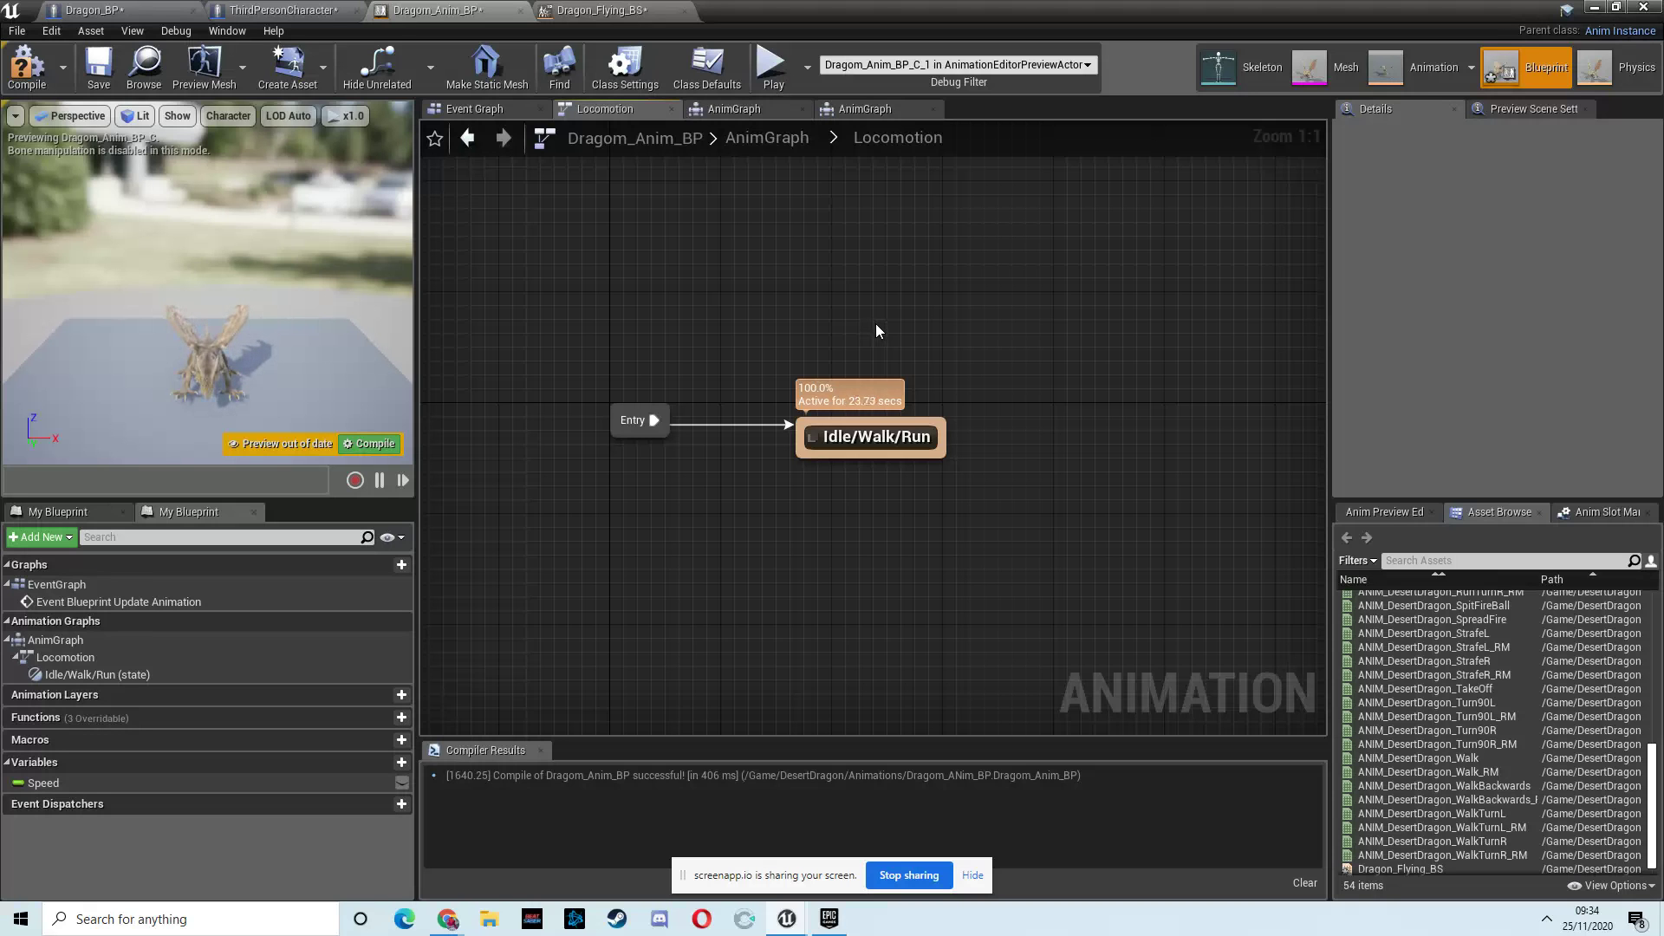
Open ANIM_DesertDragon_FlyStationaryToLanding from the Animations folder, preview its landing motion, and close it
{"action": "left_click", "coordinate": [1595, 8]}
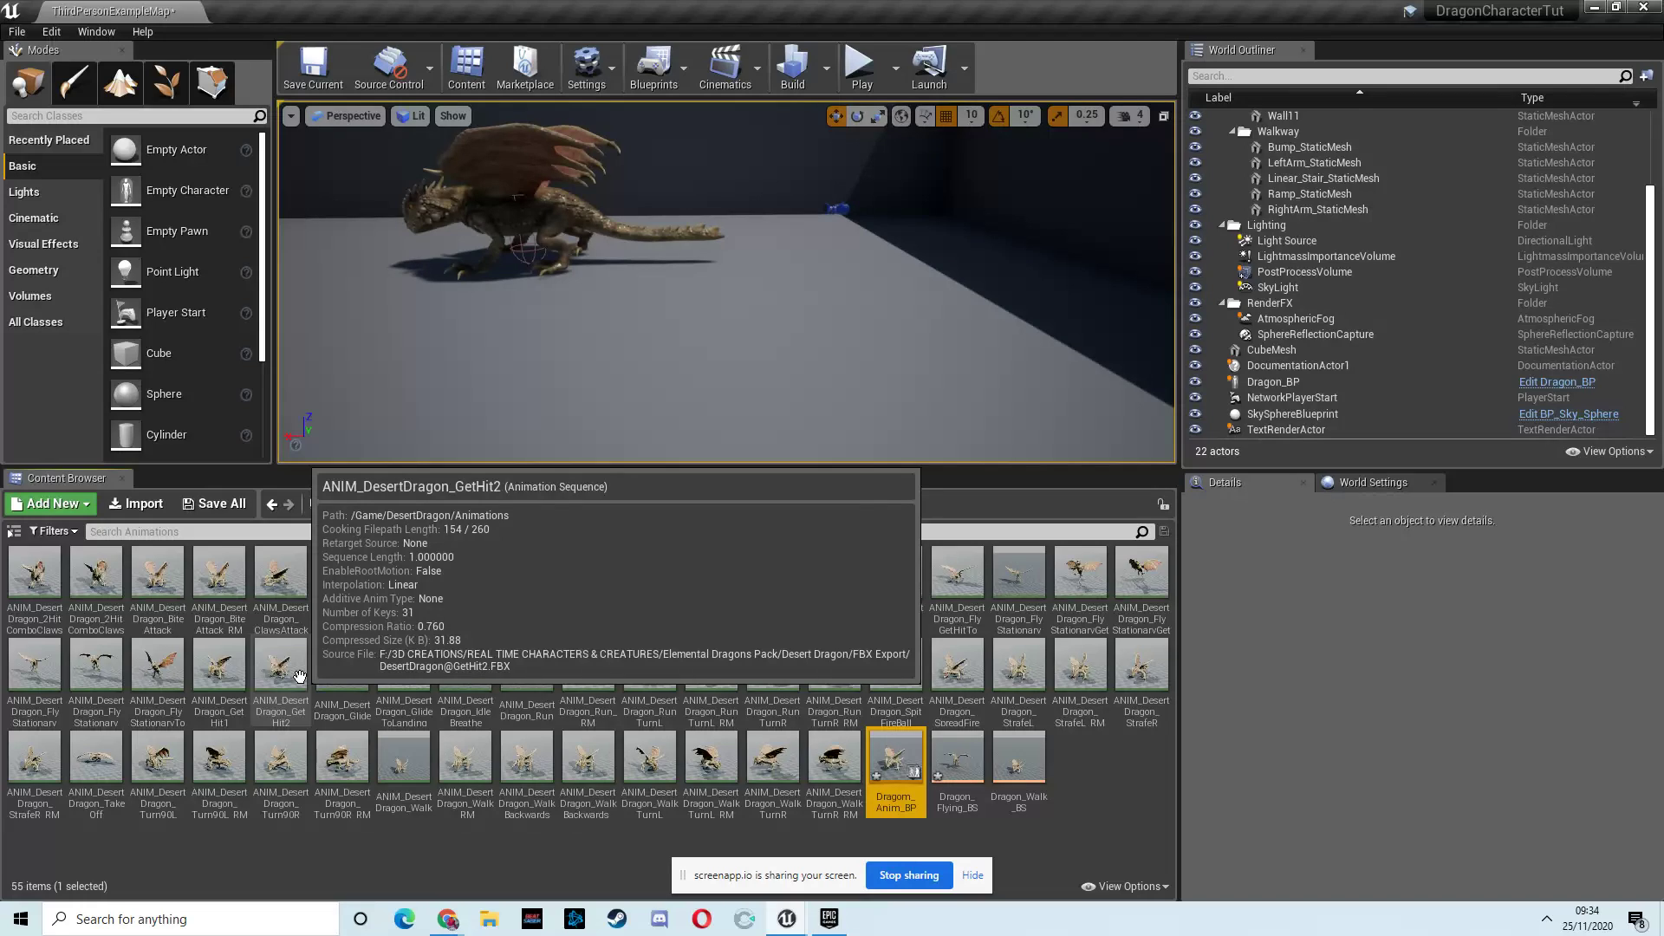
{"action": "double_click", "coordinate": [157, 669]}
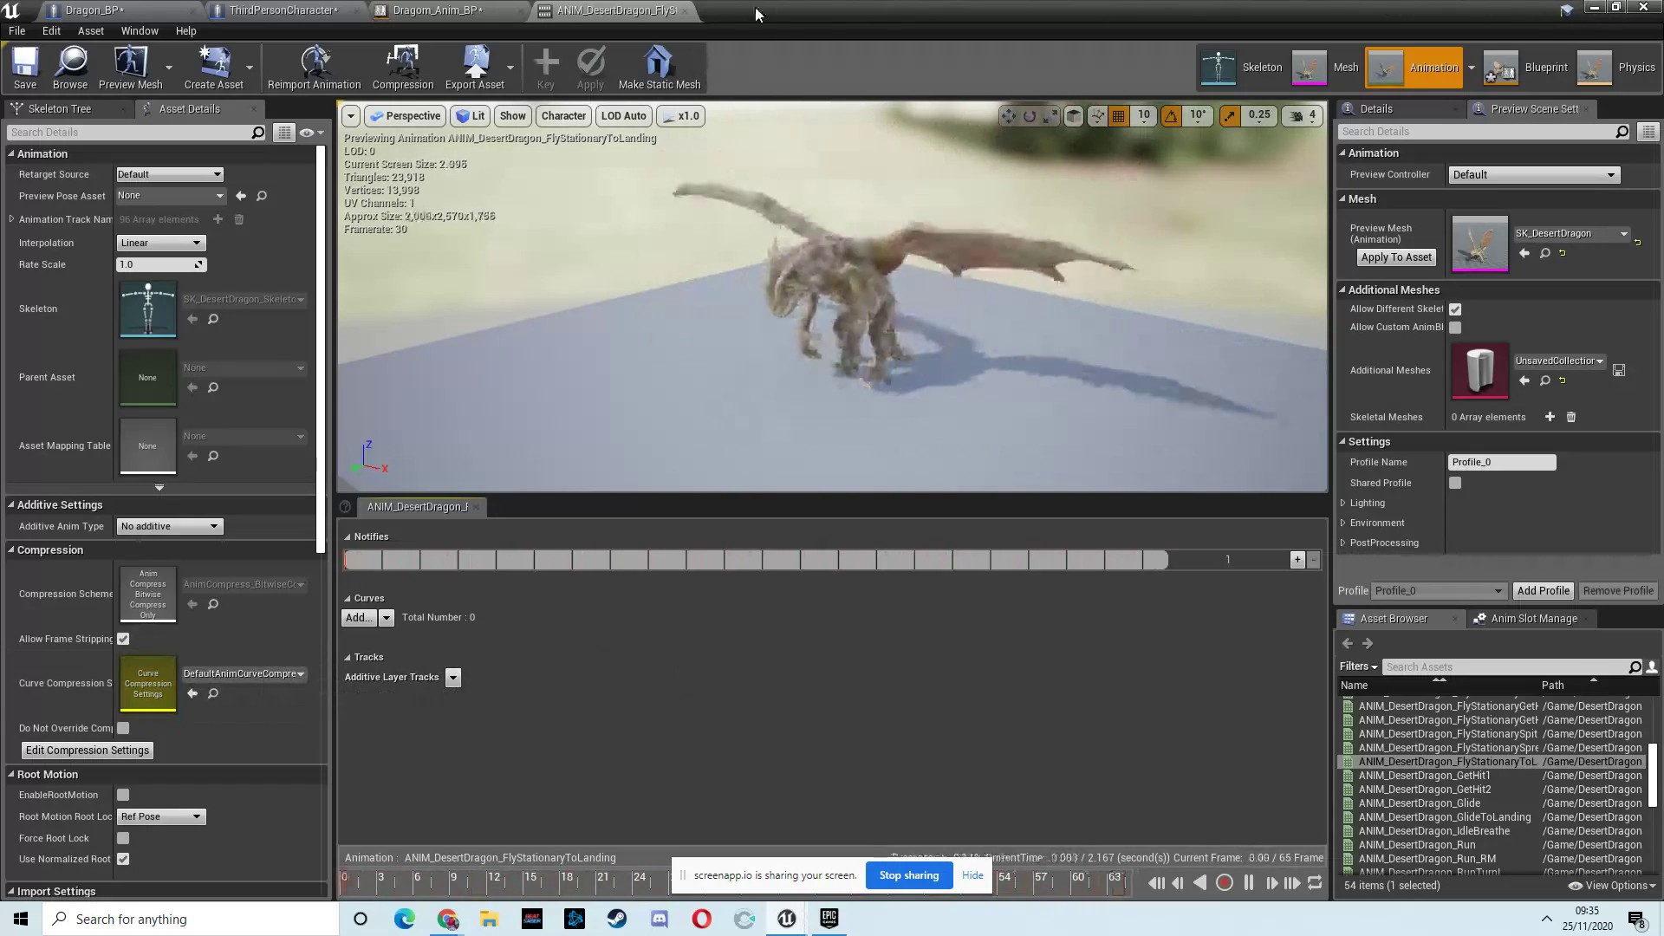
{"action": "left_click", "coordinate": [685, 11]}
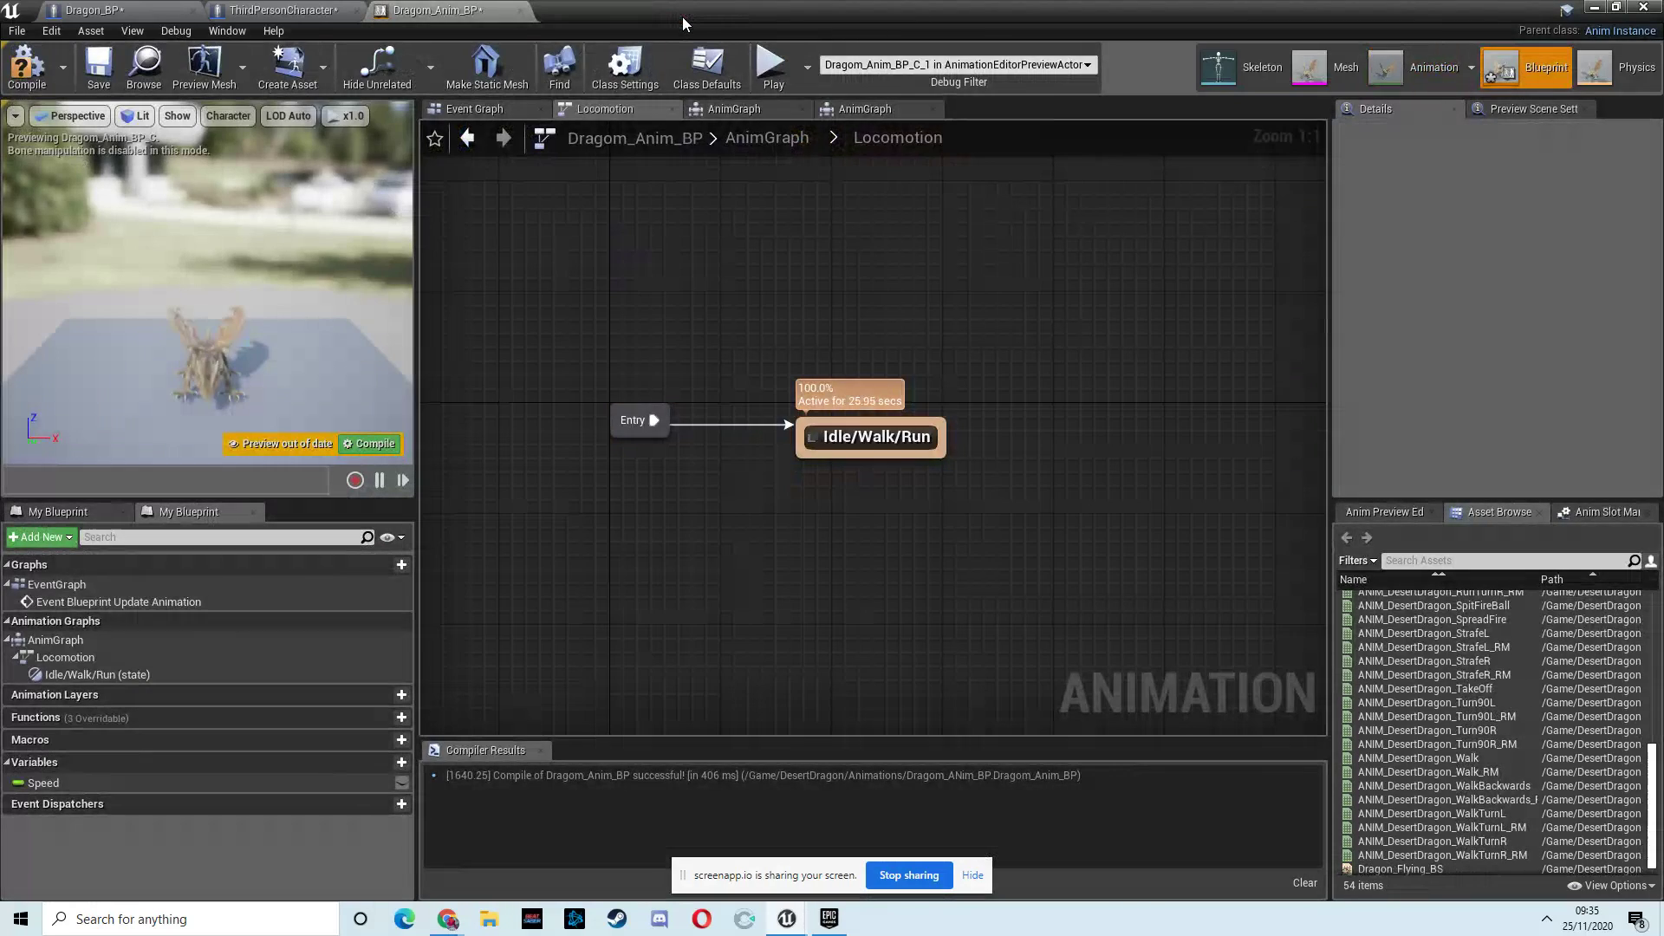
Open and preview the ANIM_DesertDragon_Glide and ANIM_DesertDragon_FlyStationaryToLanding animations from the Animations folder
{"action": "left_click", "coordinate": [1595, 9]}
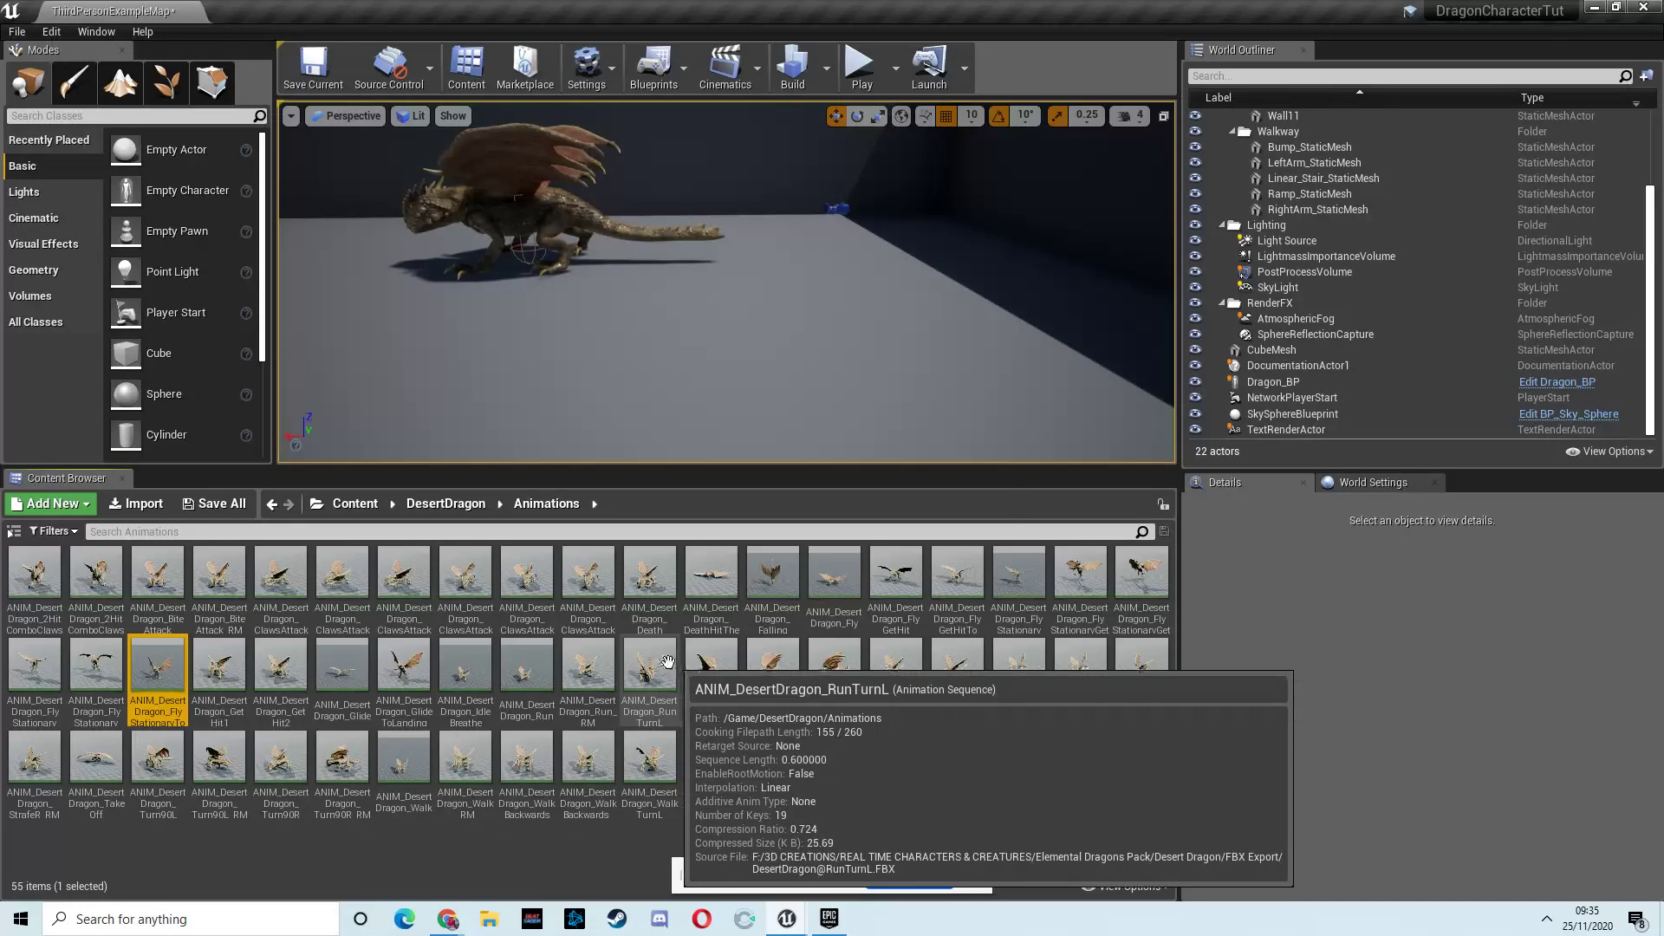
{"action": "double_click", "coordinate": [342, 669]}
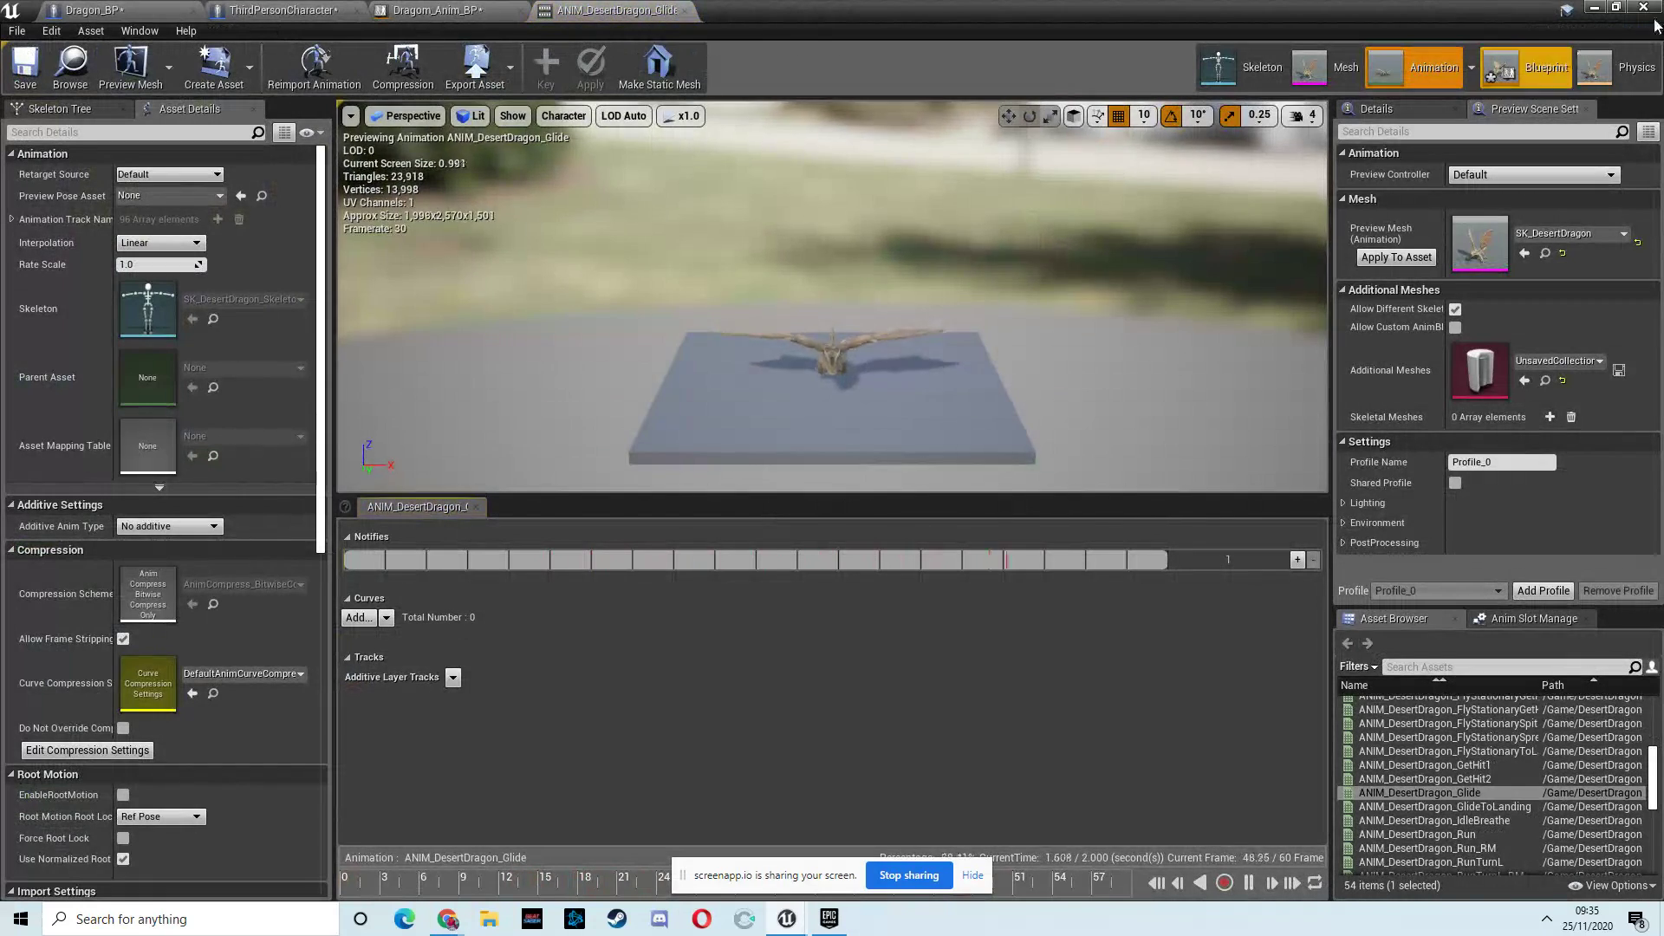
{"action": "left_click", "coordinate": [1643, 7]}
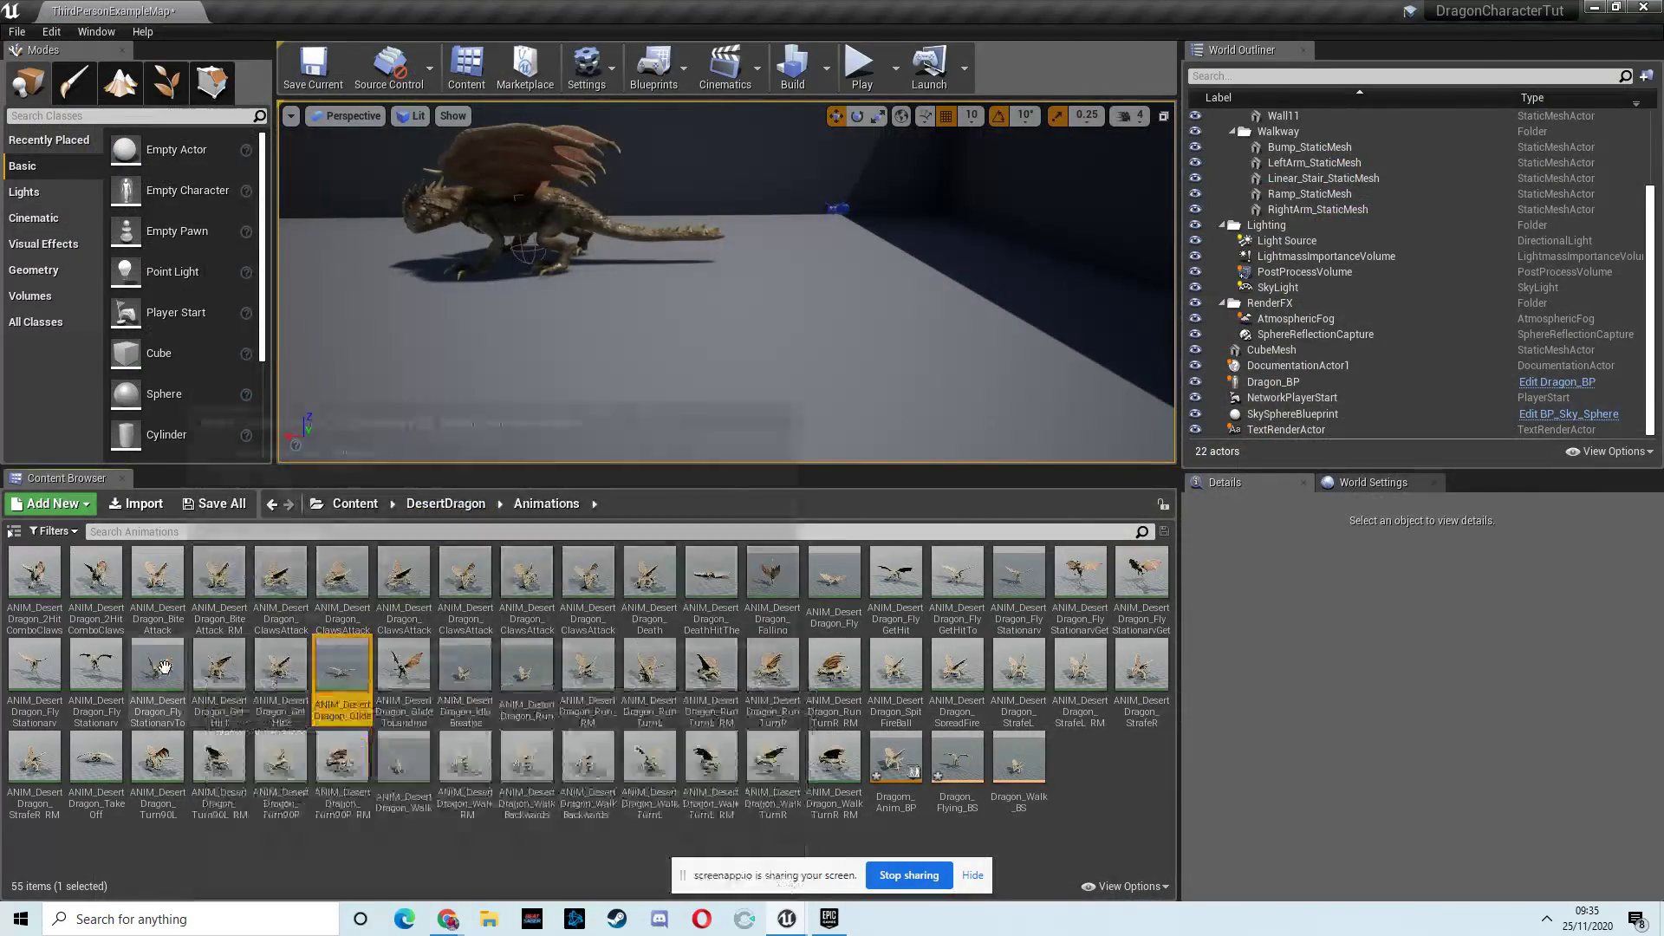
{"action": "double_click", "coordinate": [164, 668]}
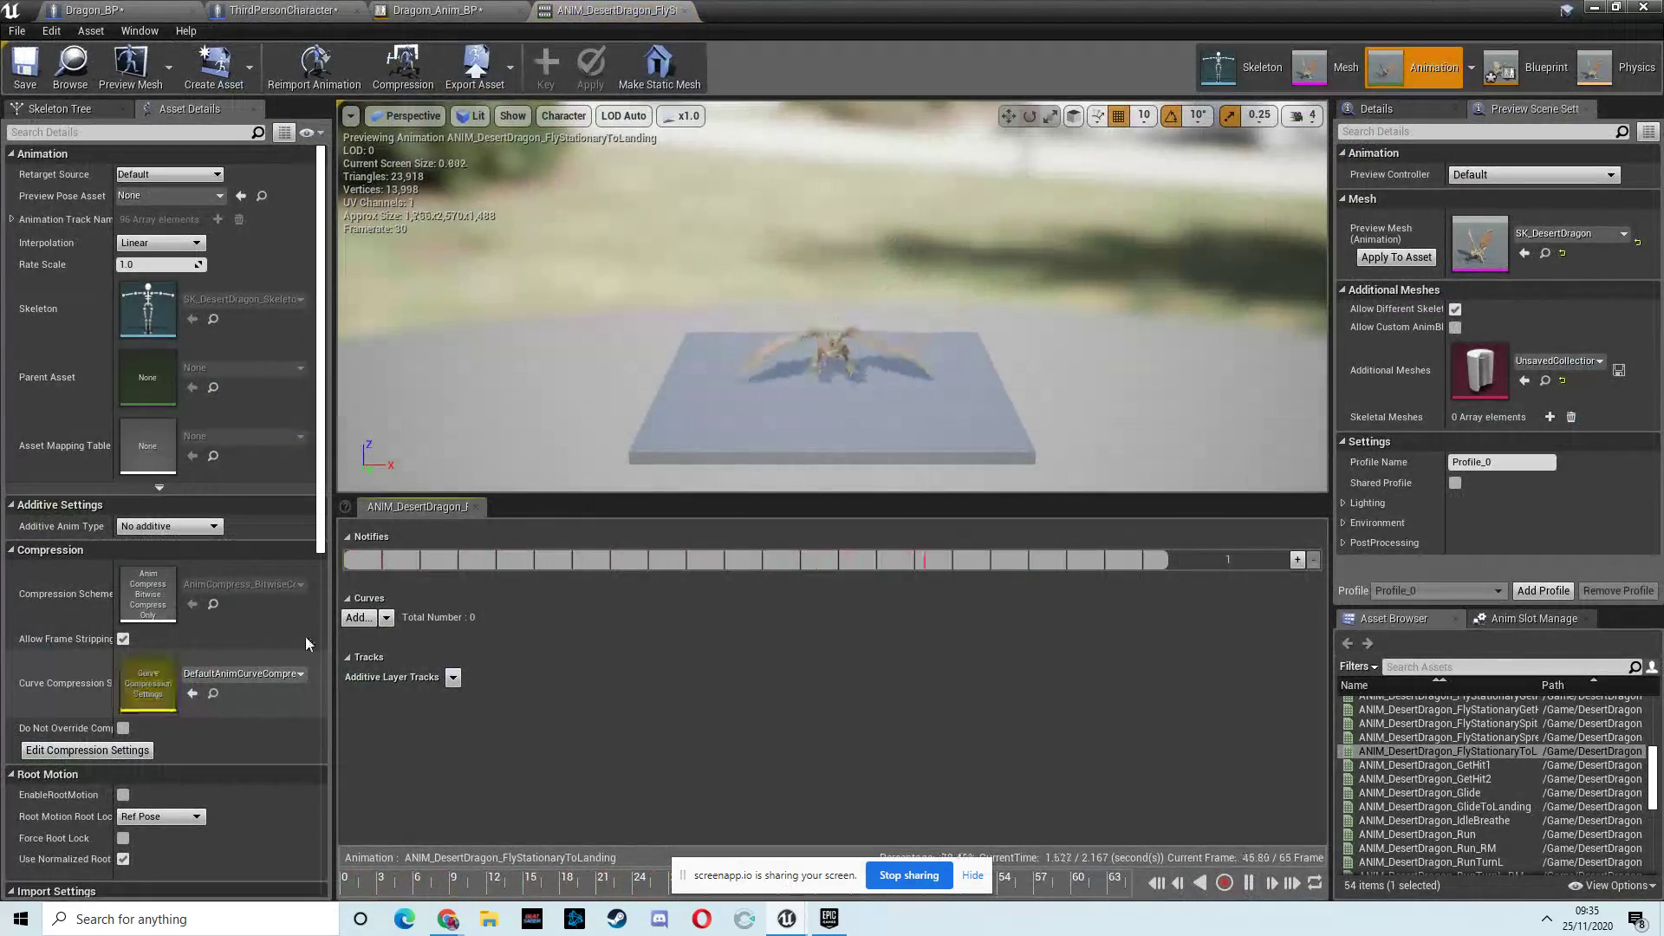
{"action": "left_click", "coordinate": [1595, 8]}
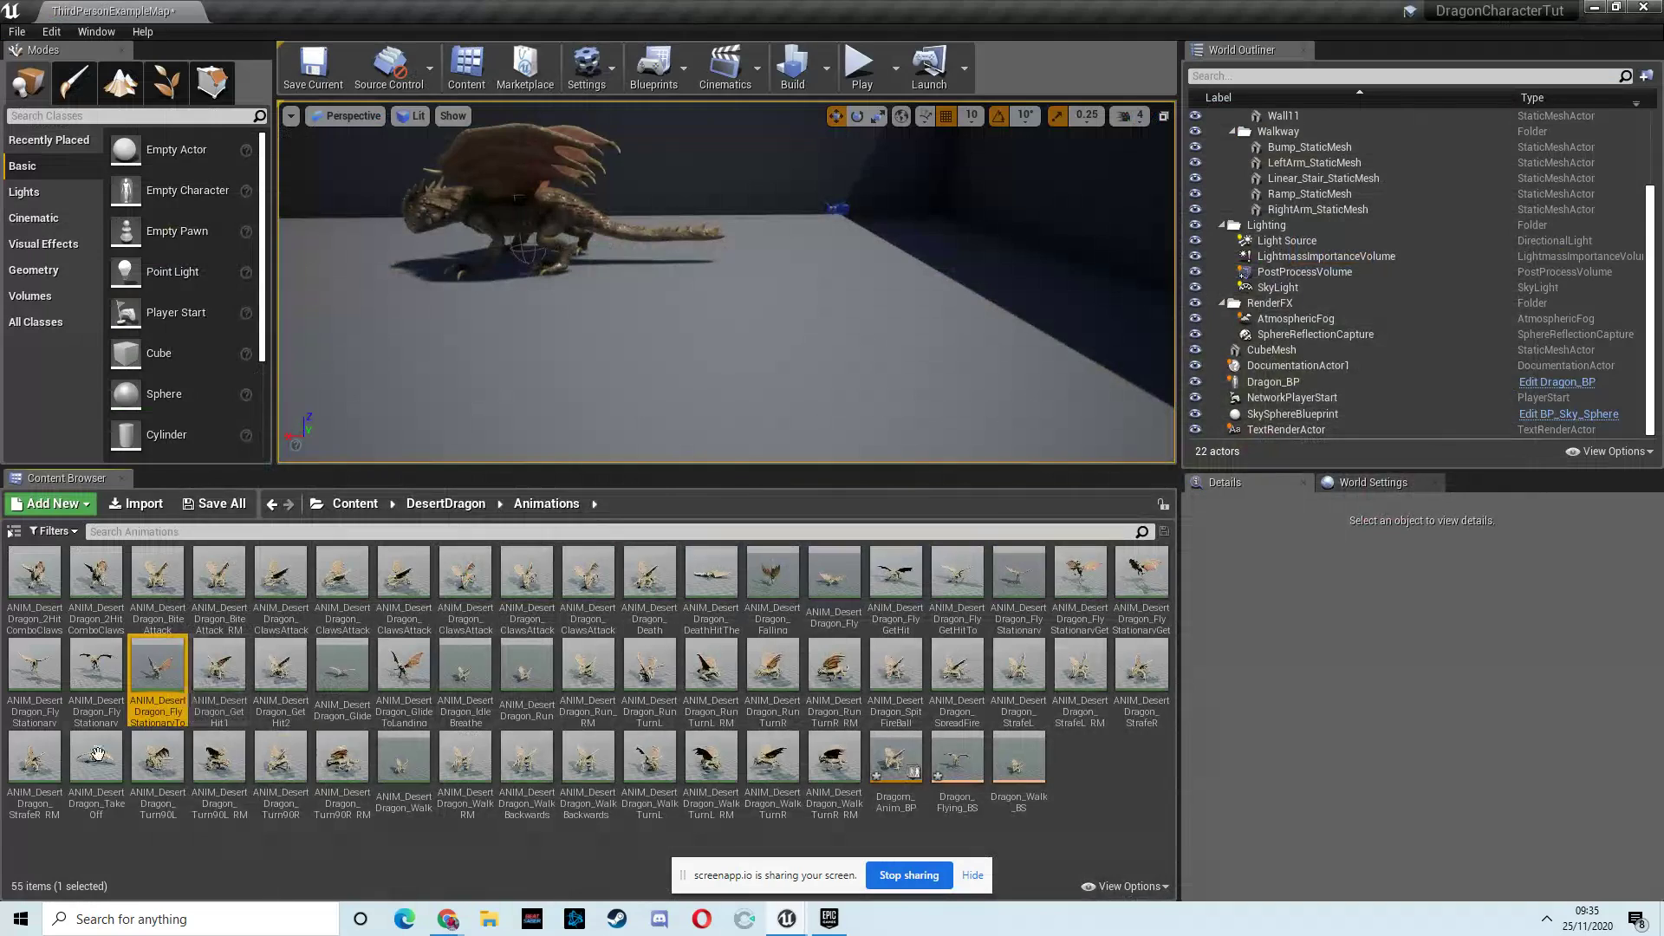
Preview the ANIM_DesertDragon_FlyStationarySpreadFire and ANIM_DesertDragon_FlyStationarySpitFireBall animations, returning to the Animations folder after each
{"action": "double_click", "coordinate": [119, 675]}
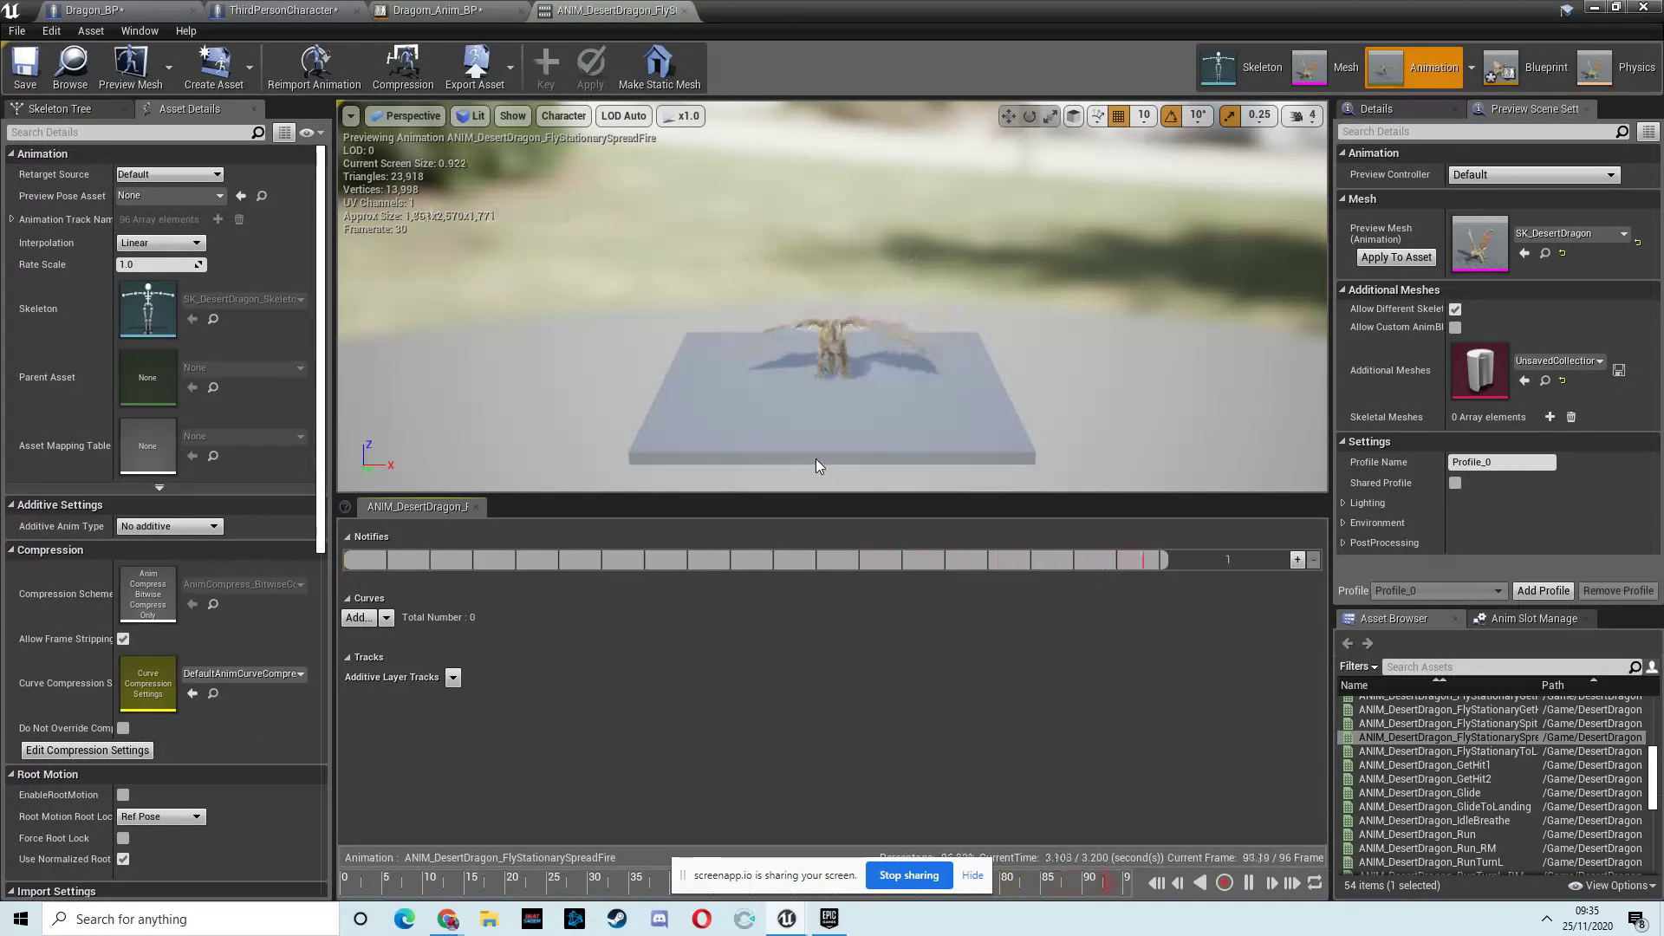
{"action": "left_click", "coordinate": [1598, 8]}
{"action": "double_click", "coordinate": [39, 666]}
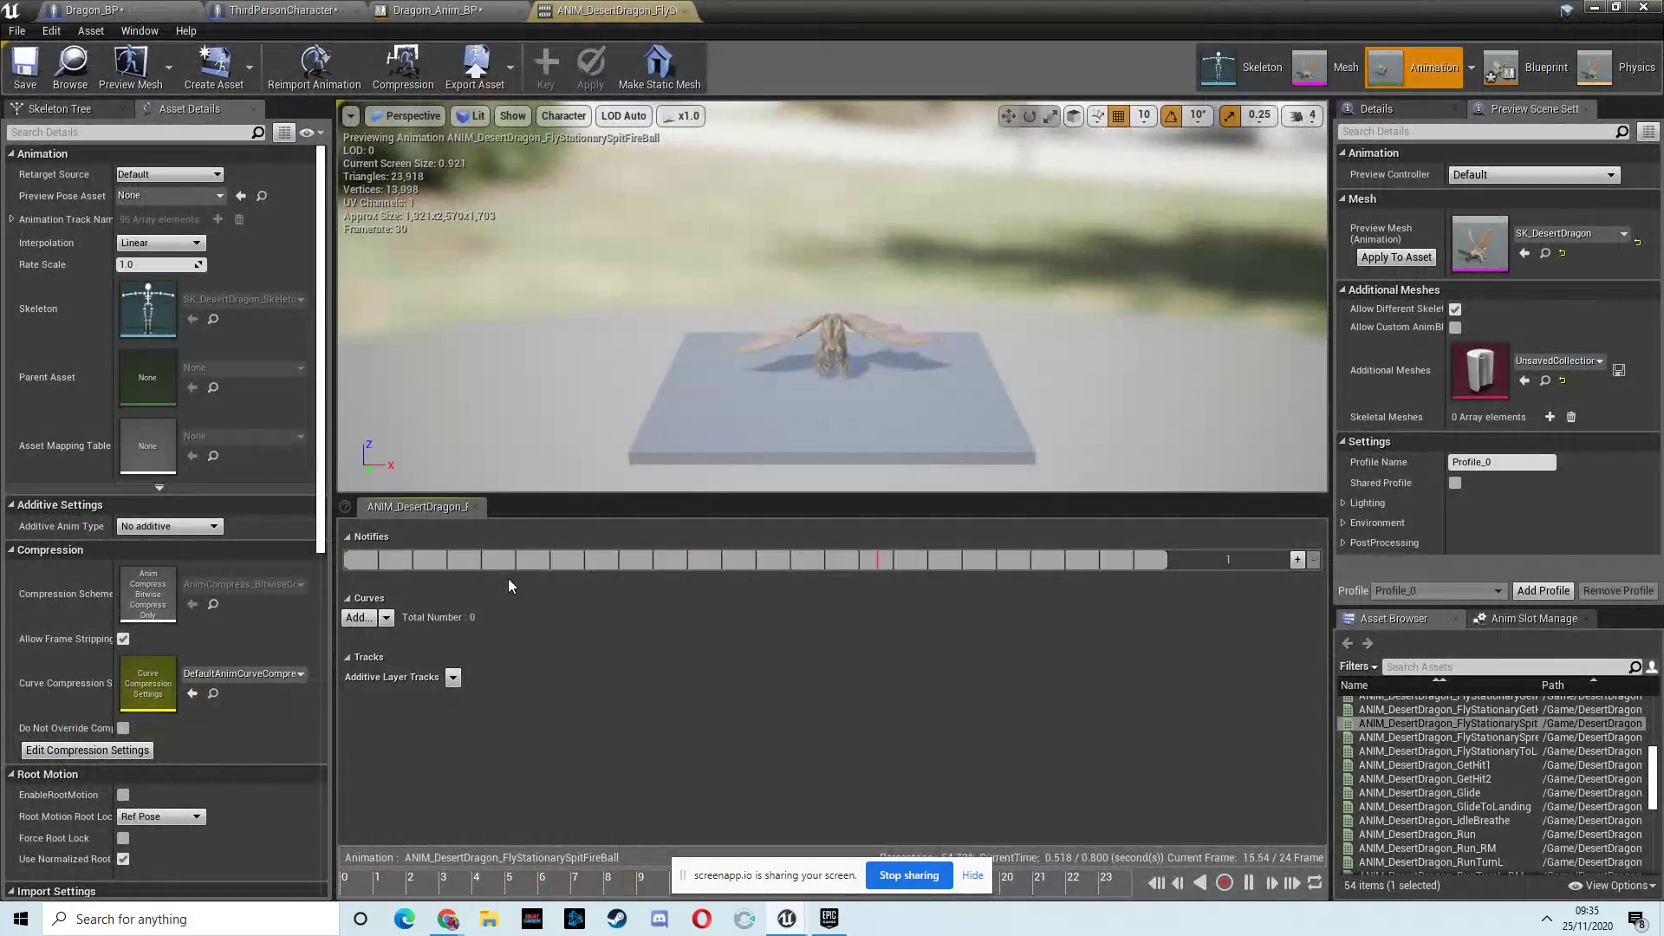
{"action": "left_click", "coordinate": [1599, 8]}
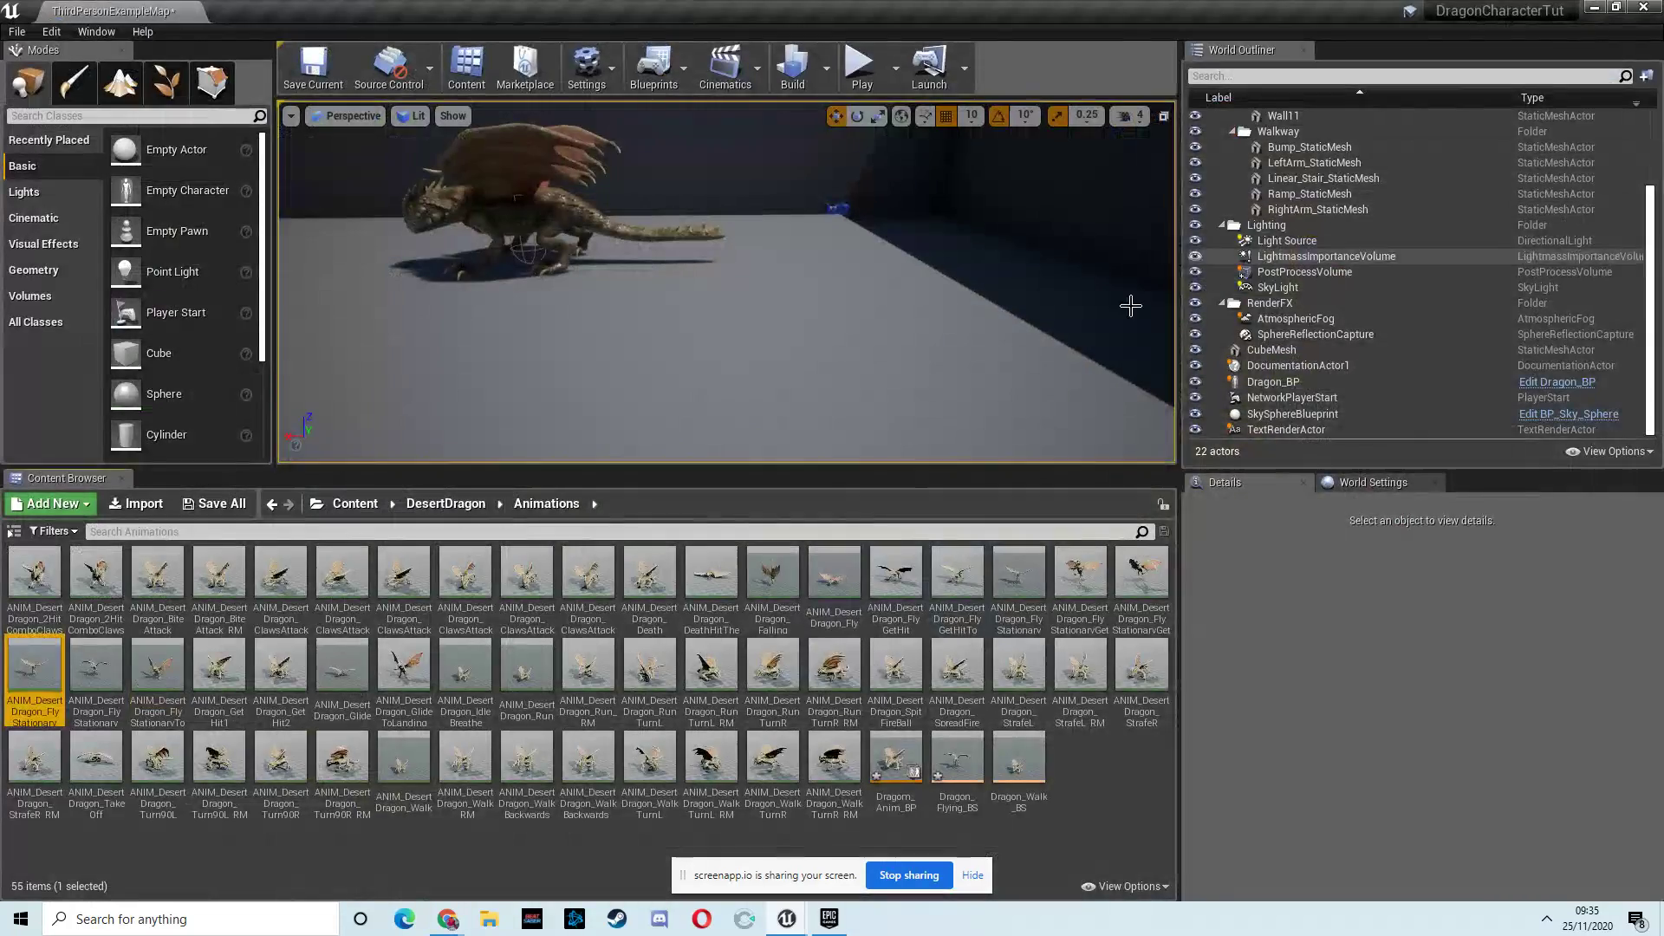
Preview the ANIM_DesertDragon_FlyStationaryGetHitToFalling and ANIM_DesertDragon_FlyStationary animations and return to the Animations folder
{"action": "double_click", "coordinate": [1132, 569]}
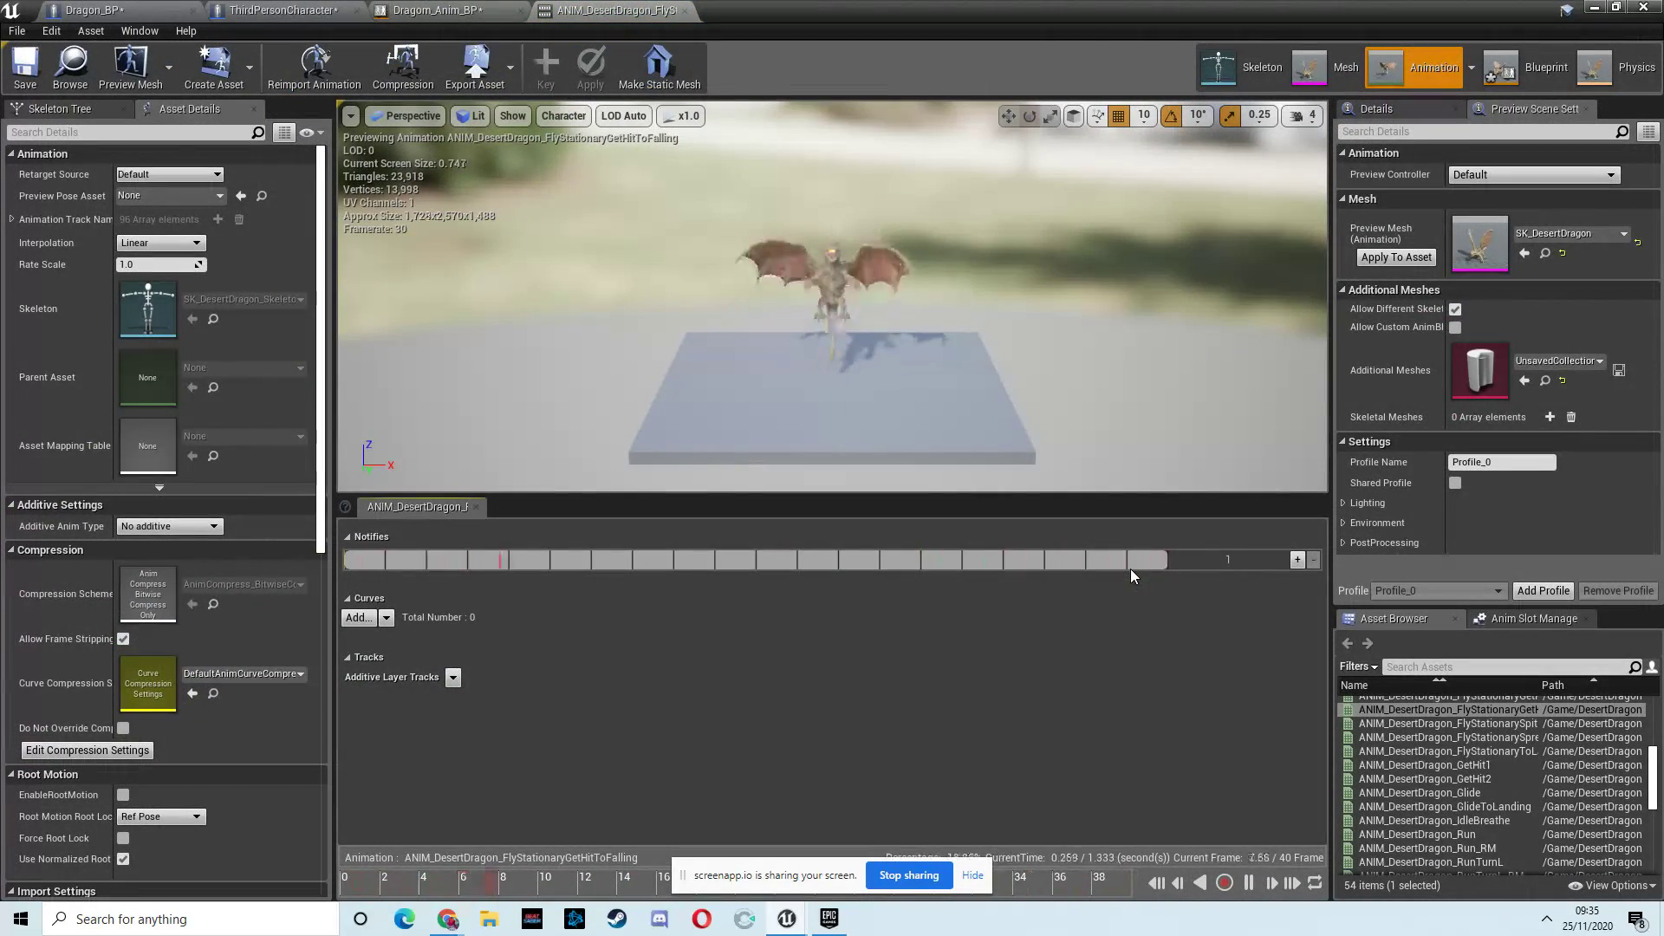
{"action": "left_click", "coordinate": [1595, 7]}
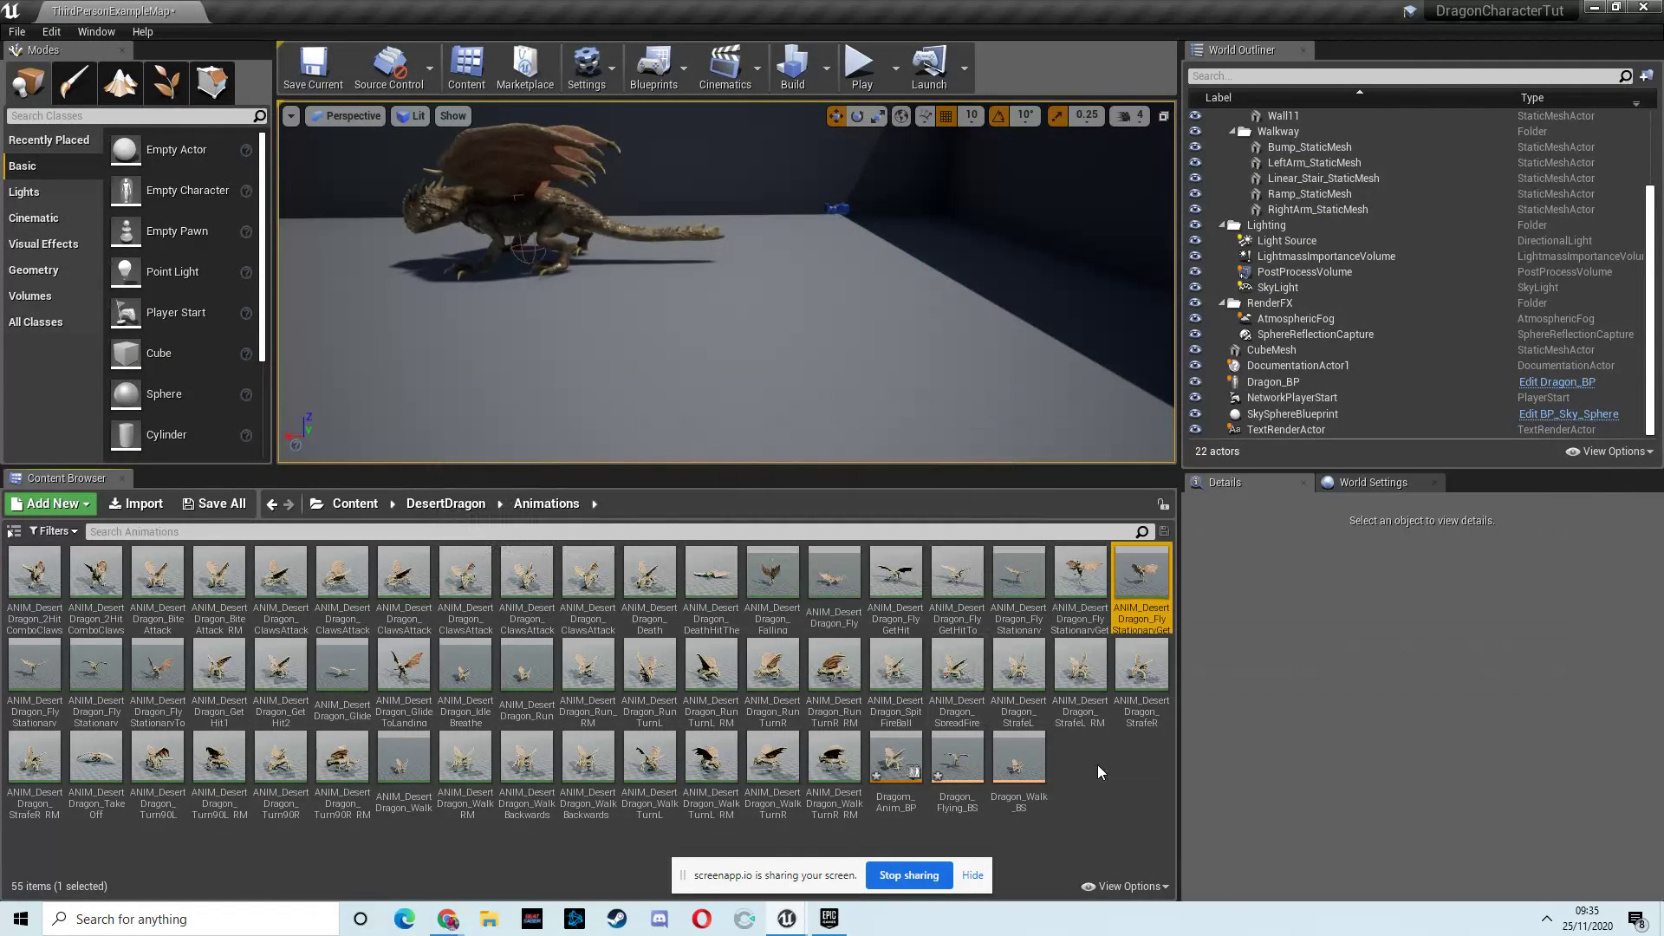
{"action": "double_click", "coordinate": [1028, 589]}
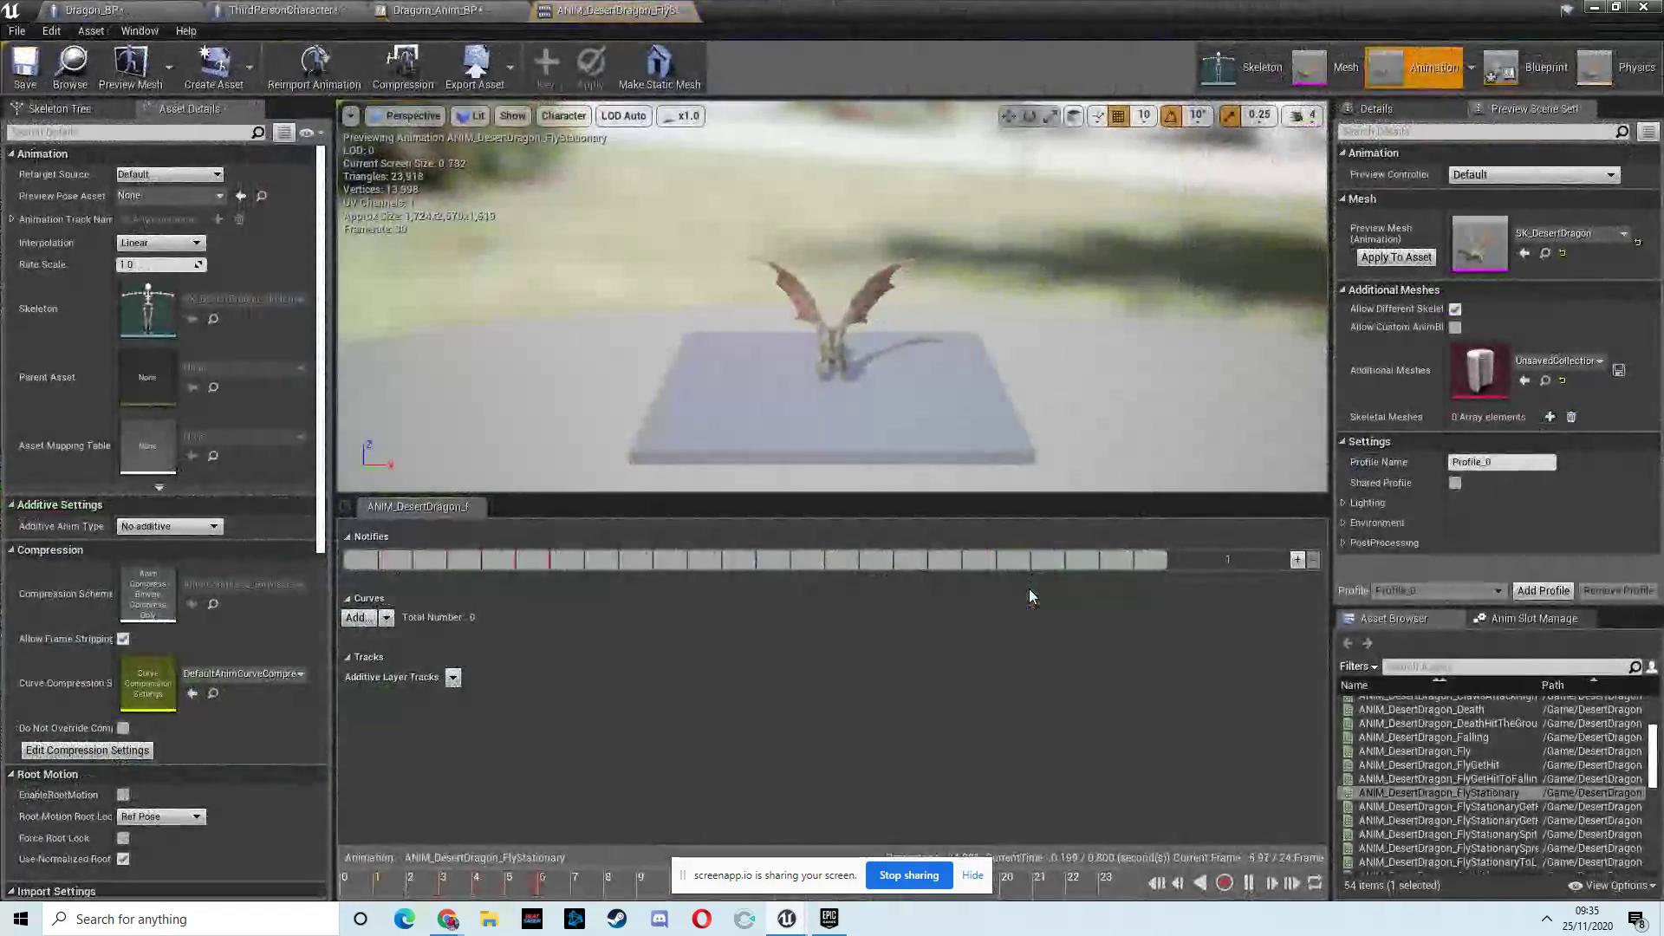
{"action": "left_click", "coordinate": [1595, 7]}
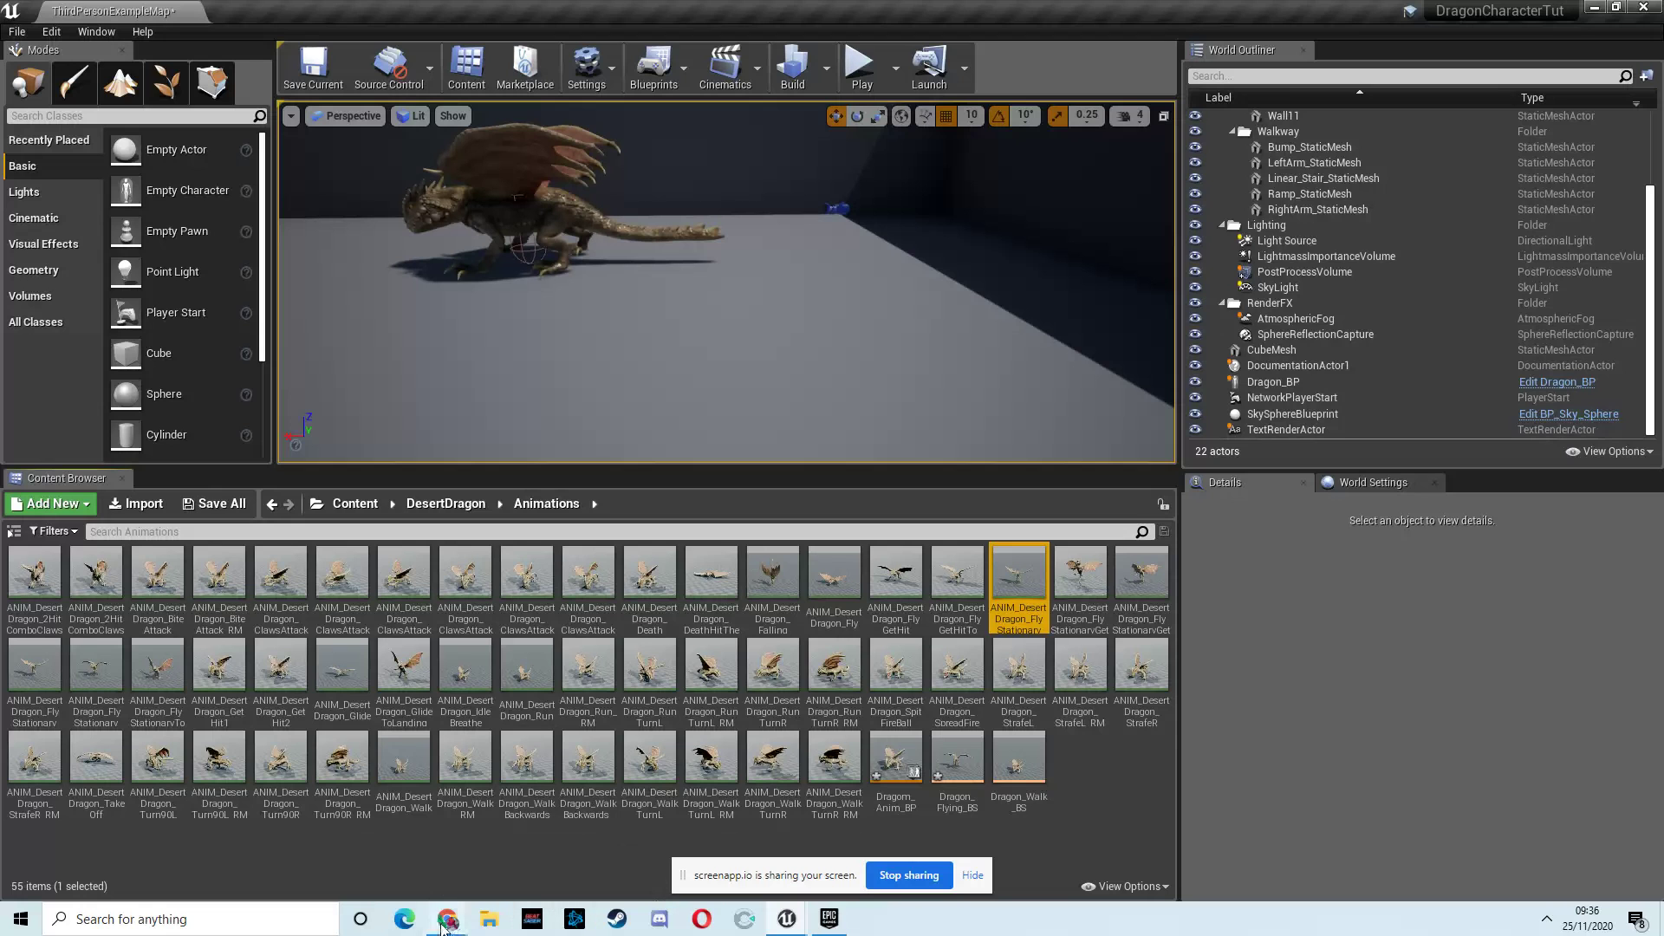
{"action": "left_click", "coordinate": [390, 806]}
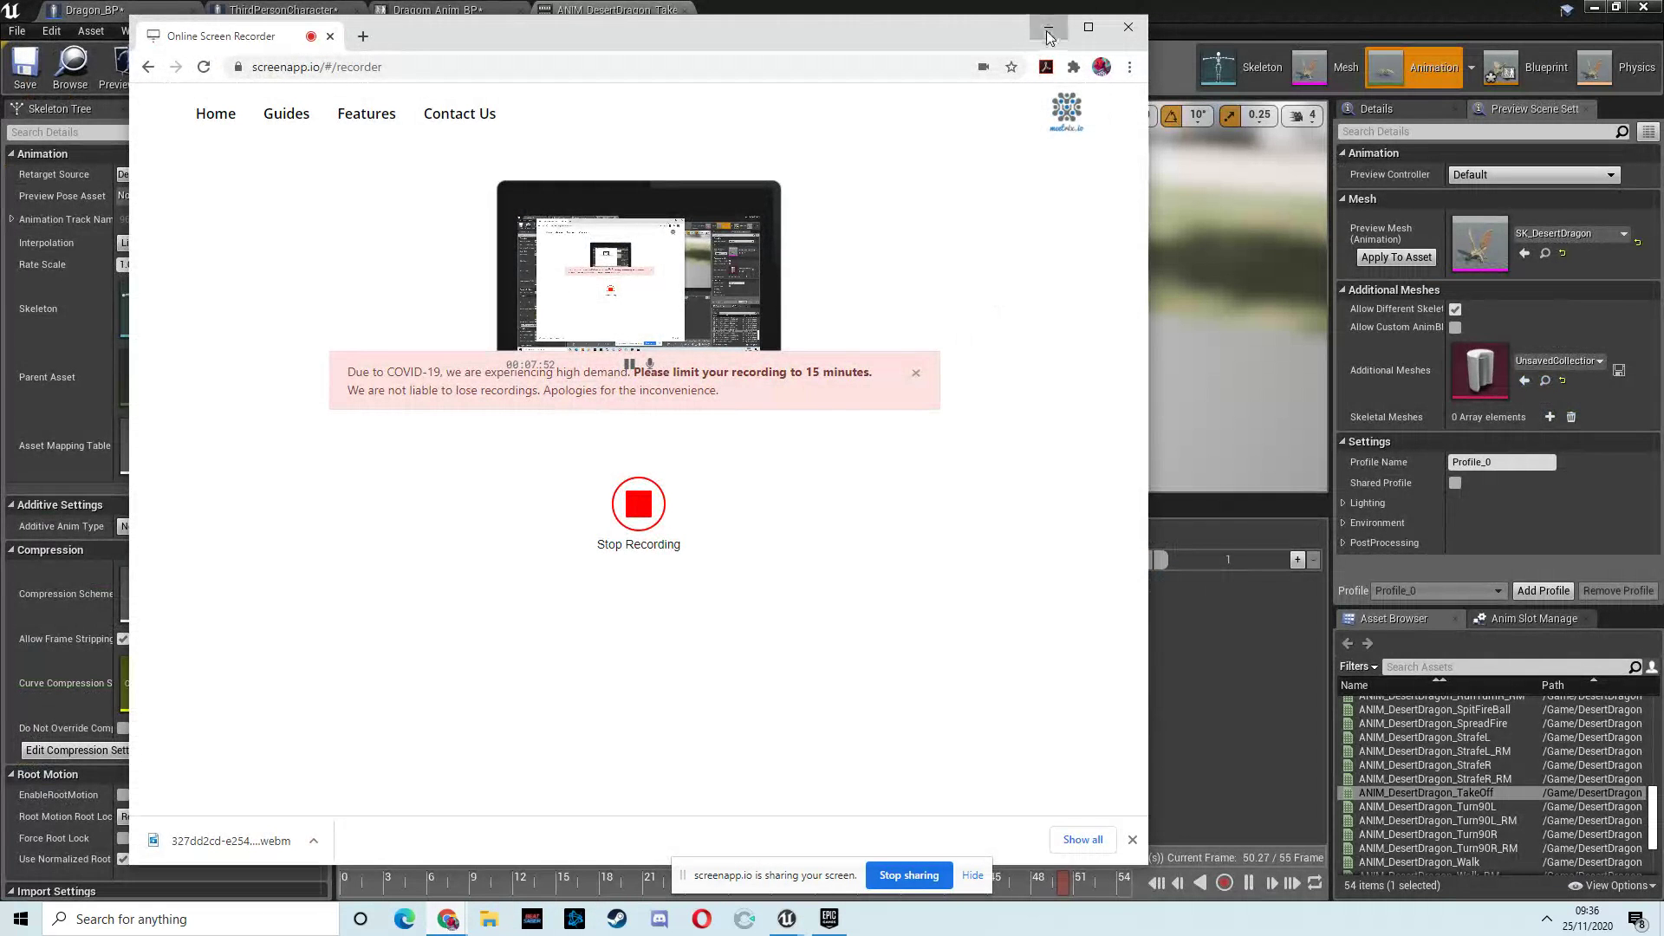
{"action": "left_click", "coordinate": [1048, 36]}
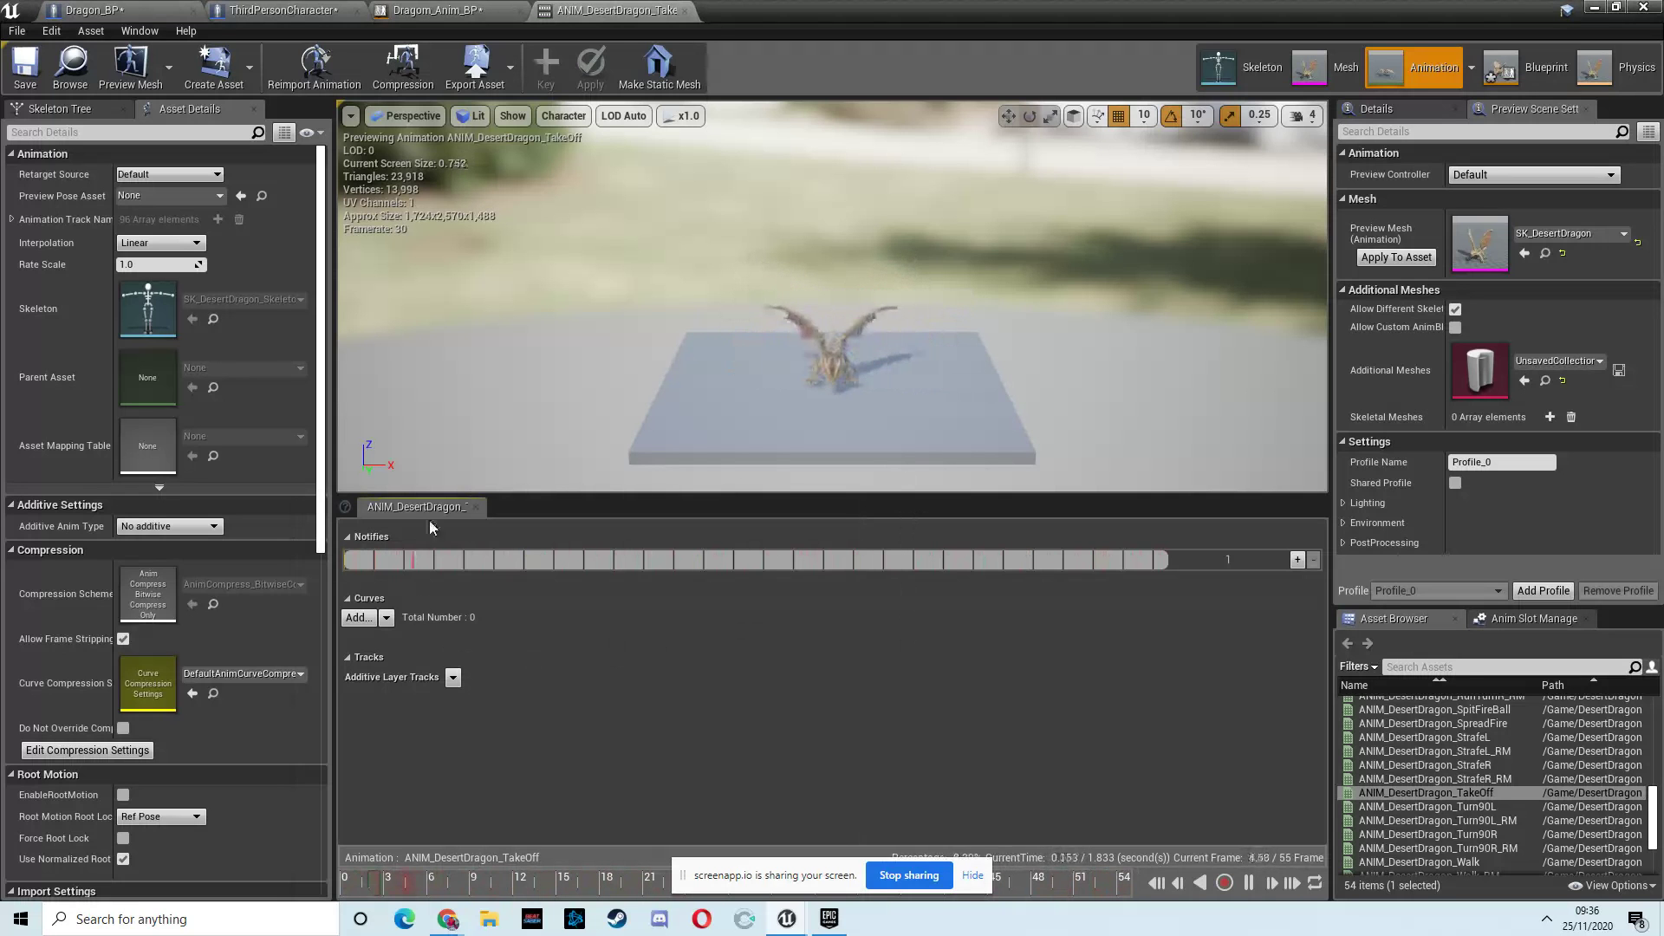
Open ANIM_DesertDragon_TakeOff, examine its take-off motion from a closer side angle, and return to the level editor
{"action": "mouse_move", "coordinate": [948, 392]}
{"action": "right_mouse_down"}
{"action": "mouse_move", "coordinate": [958, 371]}
{"action": "mouse_move", "coordinate": [940, 387]}
{"action": "mouse_move", "coordinate": [883, 368]}
{"action": "mouse_move", "coordinate": [857, 444]}
{"action": "mouse_move", "coordinate": [875, 377]}
{"action": "mouse_move", "coordinate": [955, 379]}
{"action": "right_mouse_up"}
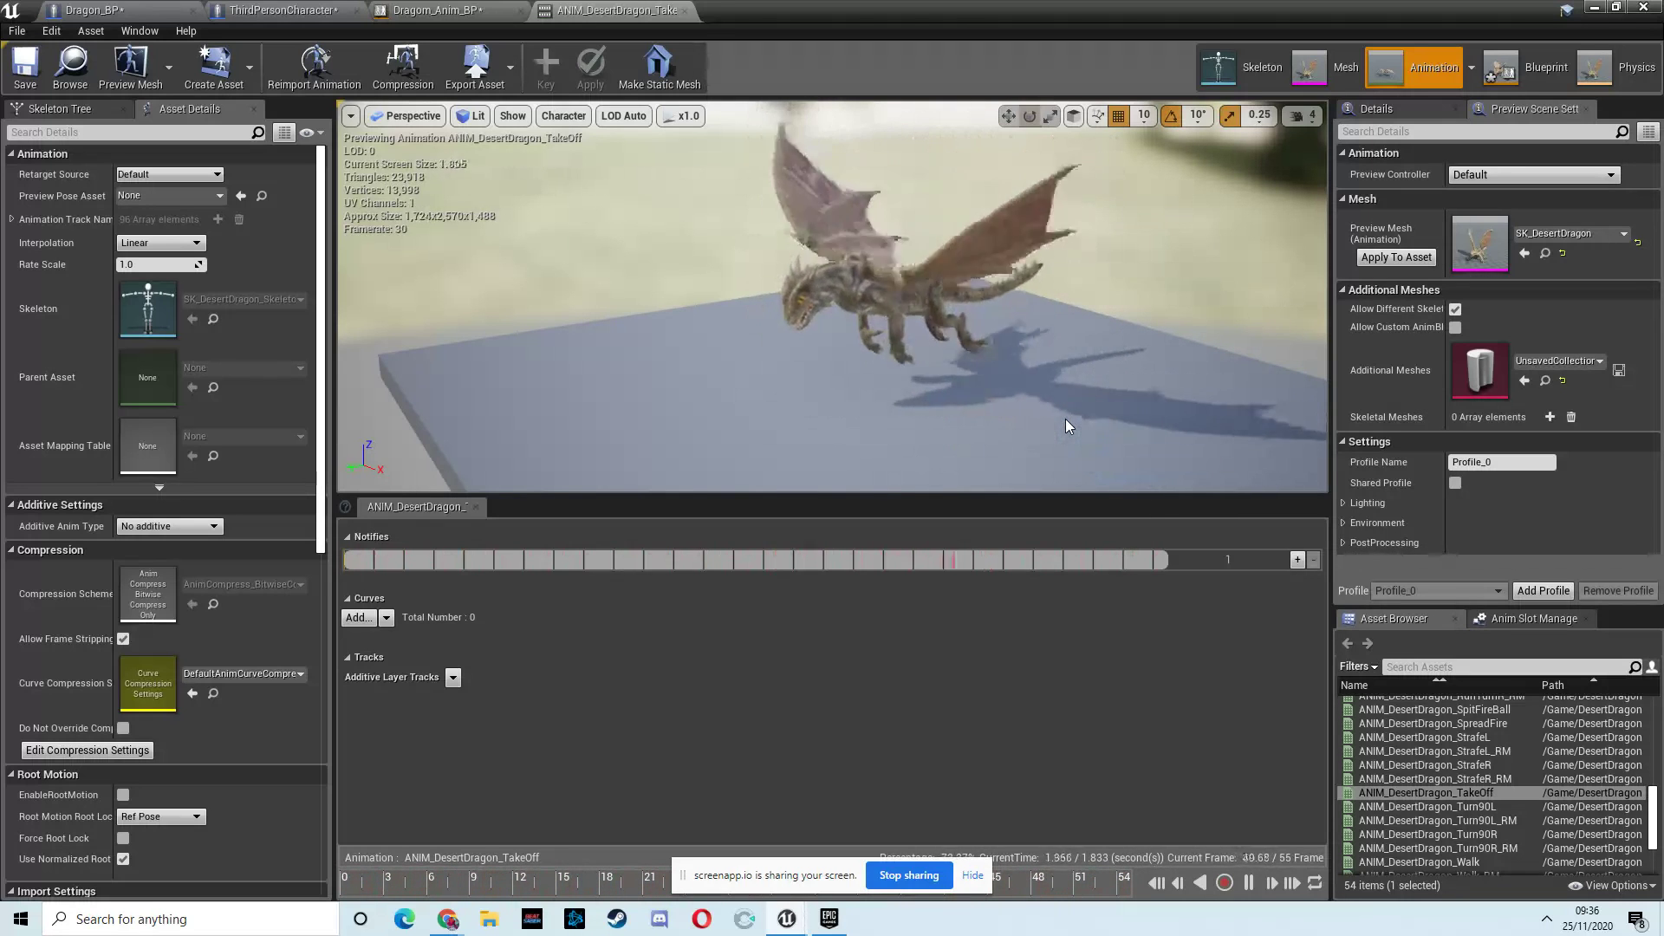
{"action": "left_click", "coordinate": [1594, 8]}
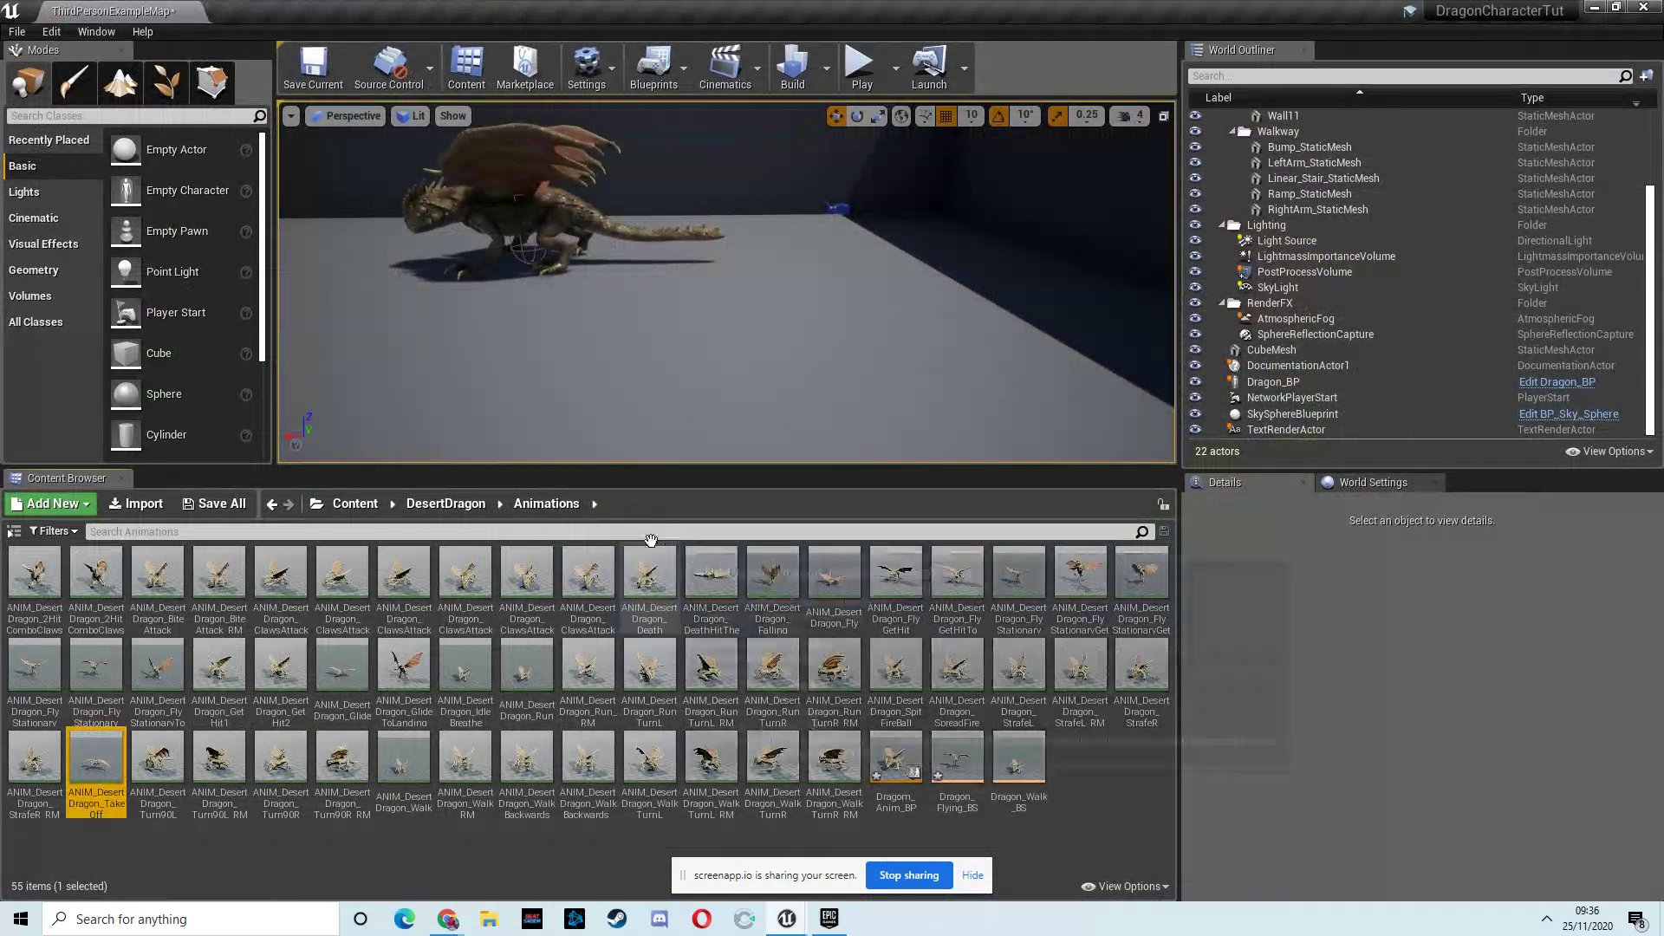
Open the project's Engine Input settings and expand the action mappings
{"action": "left_click", "coordinate": [600, 74]}
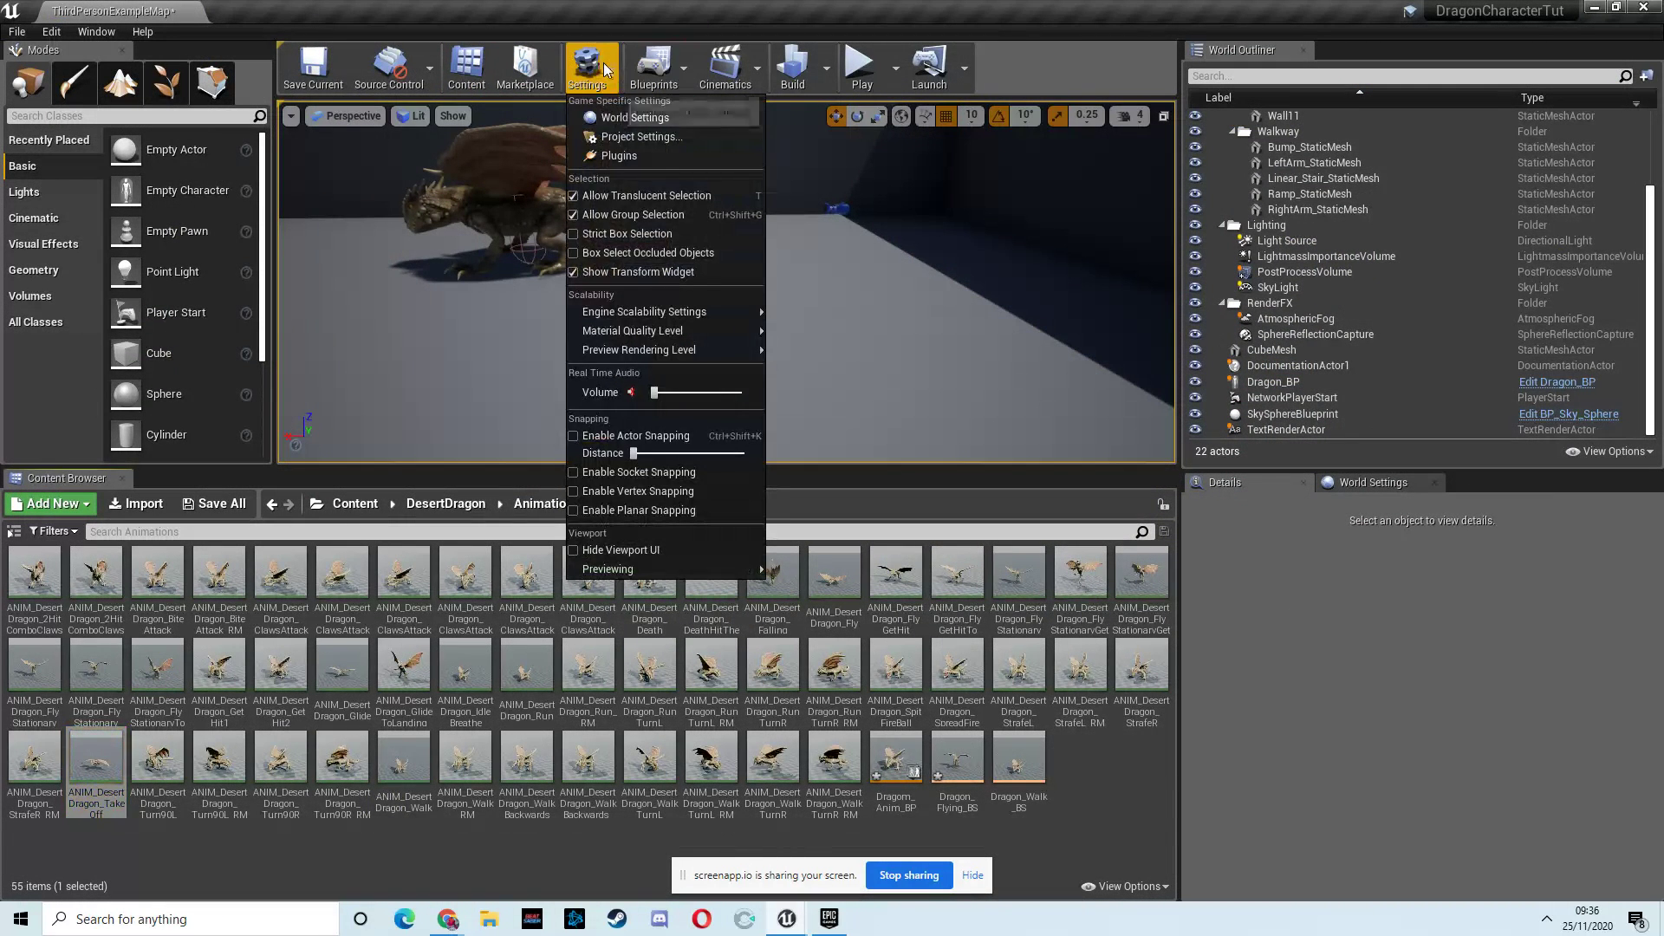
{"action": "left_click", "coordinate": [623, 136]}
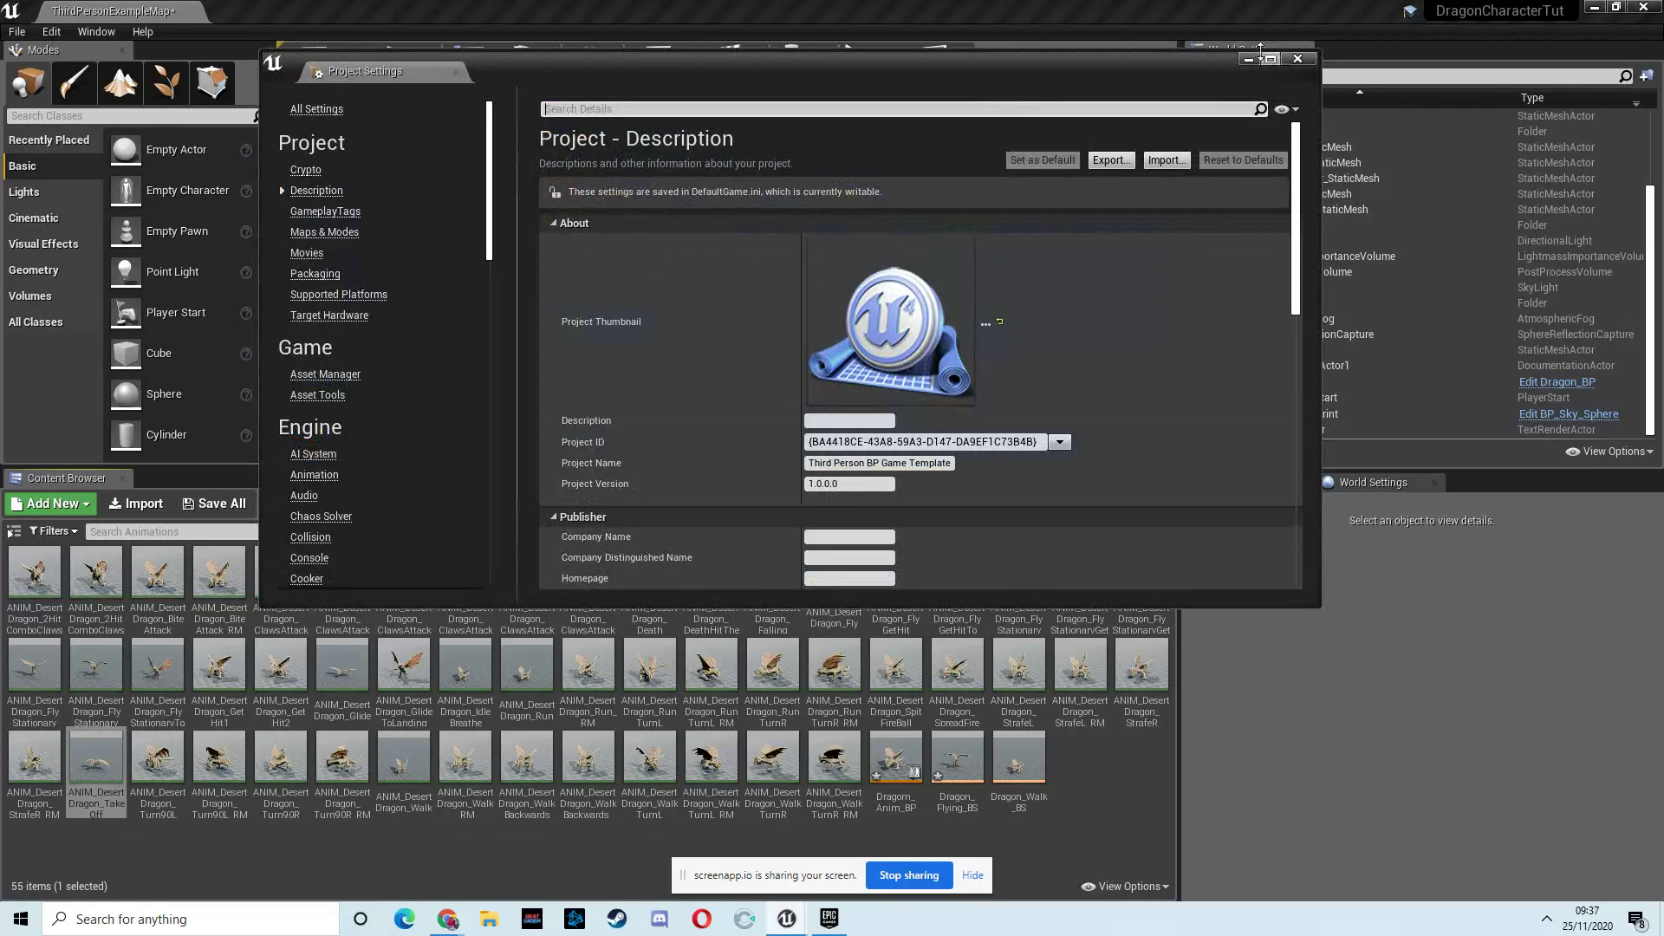
{"action": "left_click", "coordinate": [1270, 58]}
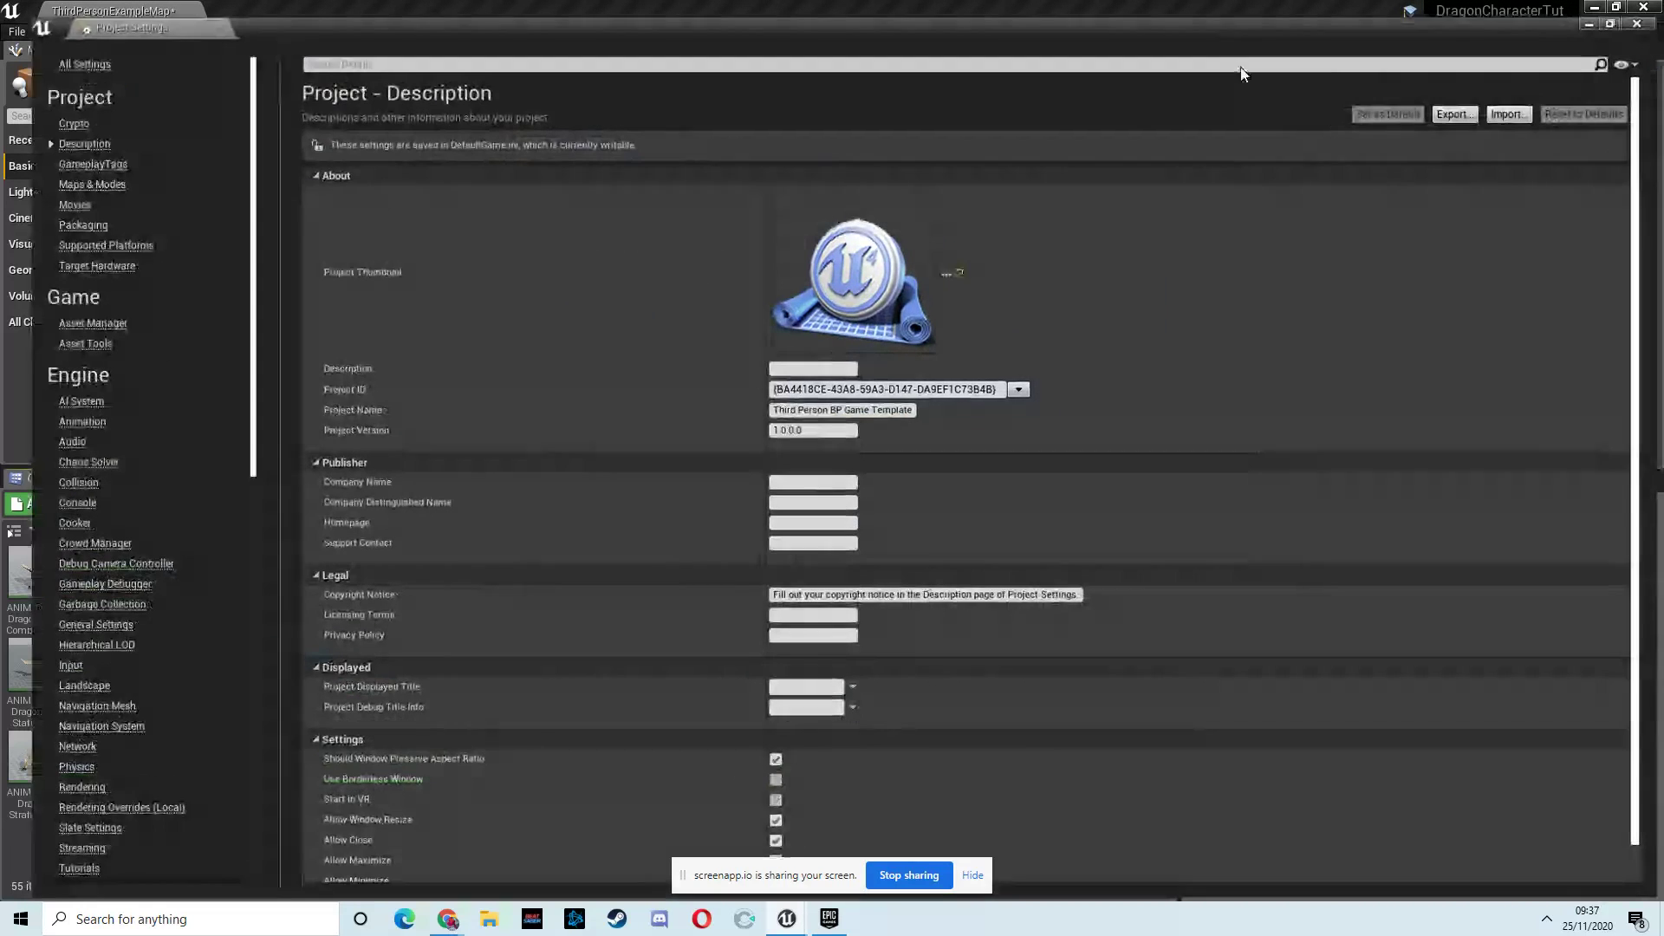
{"action": "scroll", "coordinate": [227, 130], "scroll_direction": "down", "scroll_amount": 2}
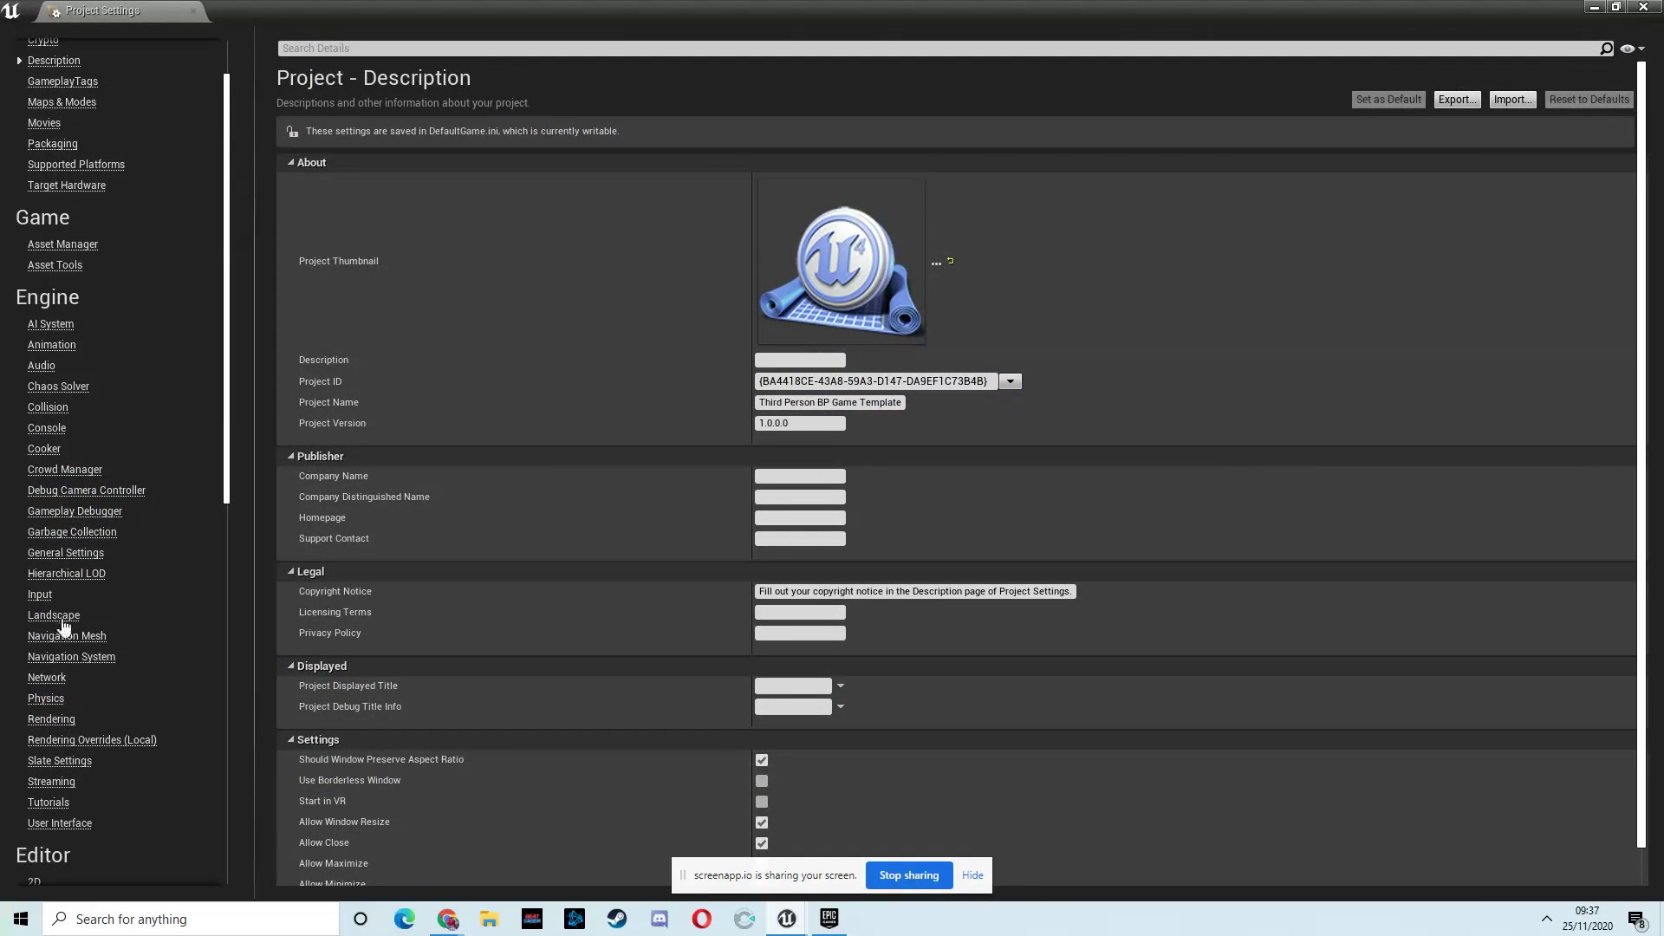
{"action": "left_click", "coordinate": [40, 596]}
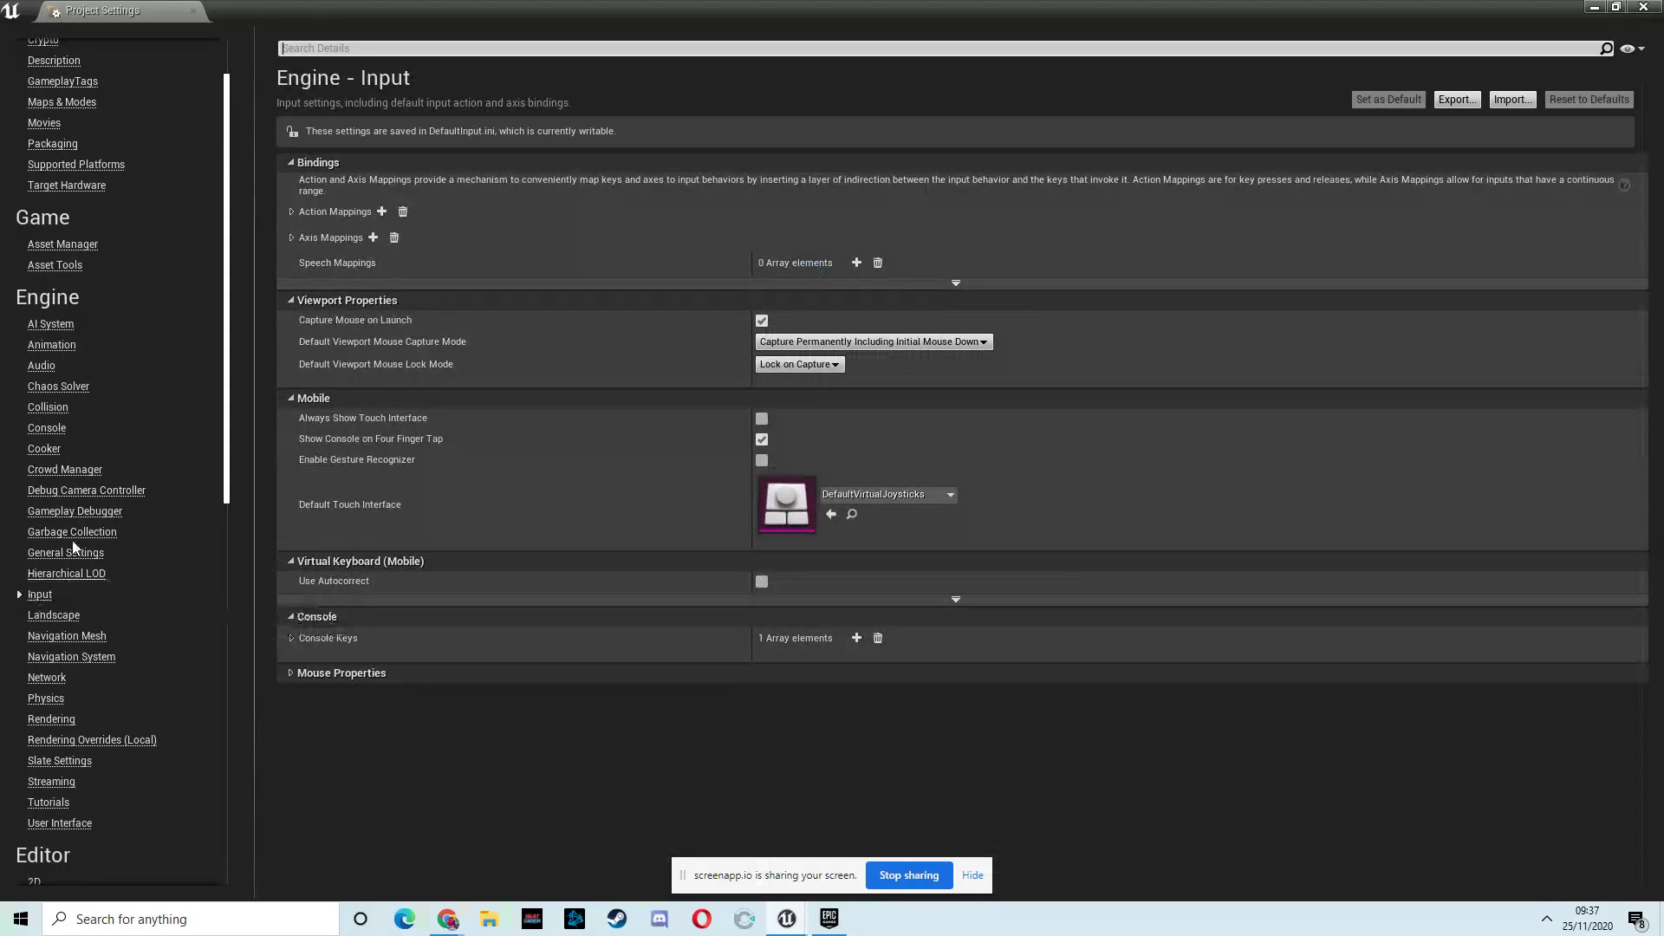
{"action": "left_click", "coordinate": [292, 211]}
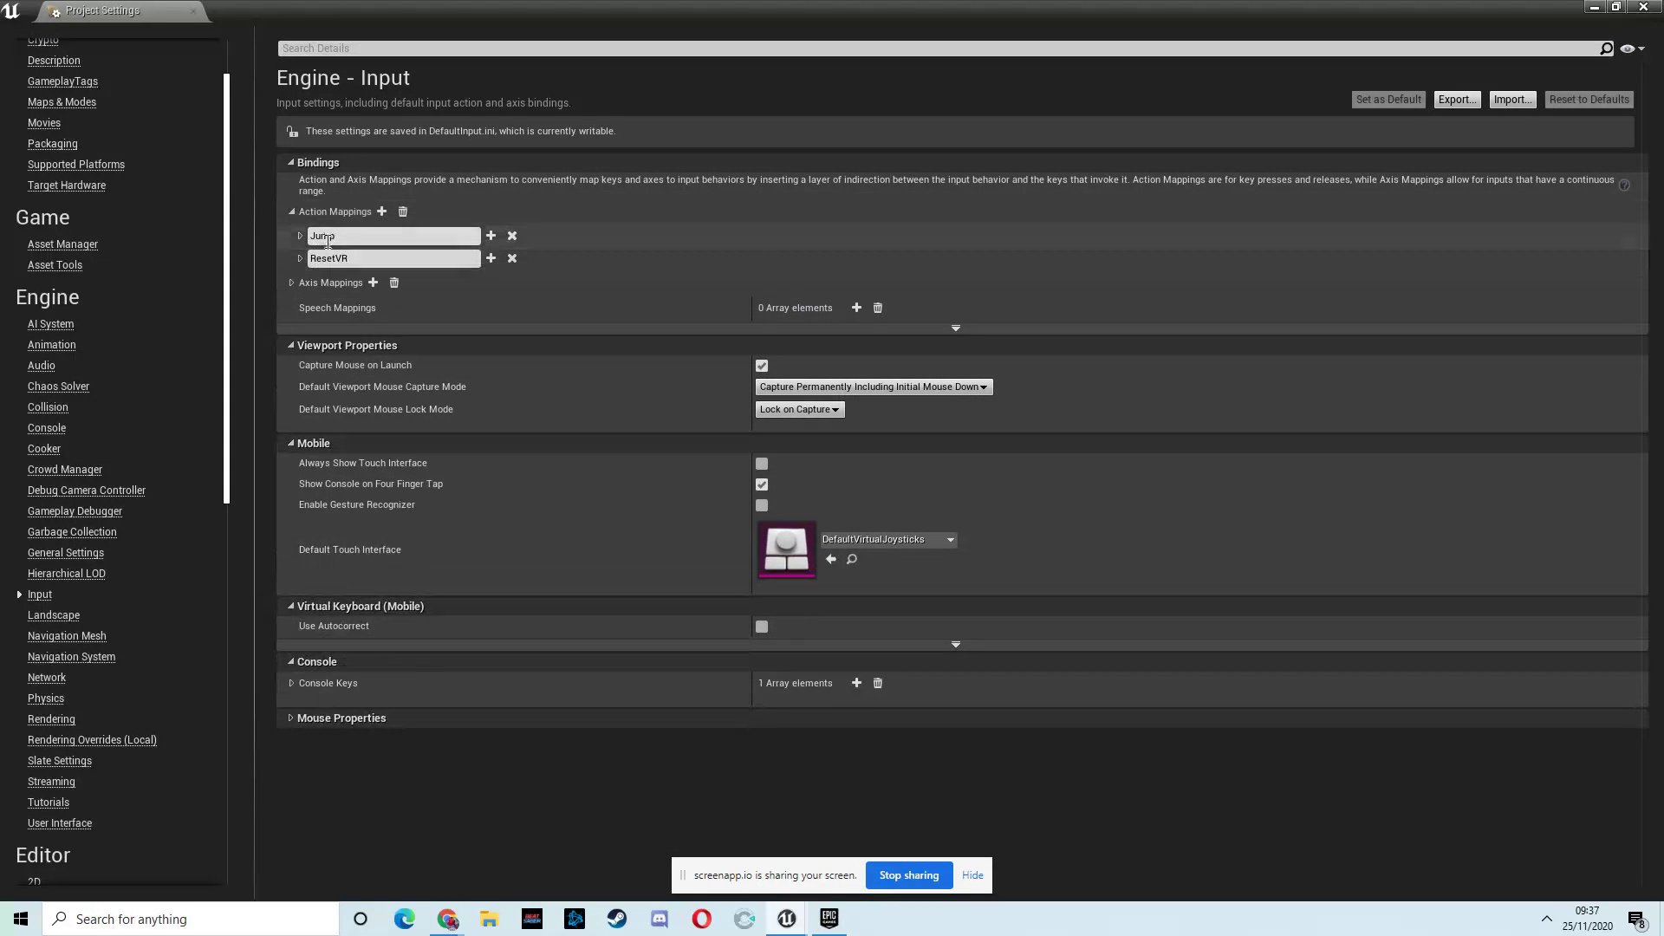
Add a new action mapping named Transition to Flying
{"action": "left_click", "coordinate": [383, 213]}
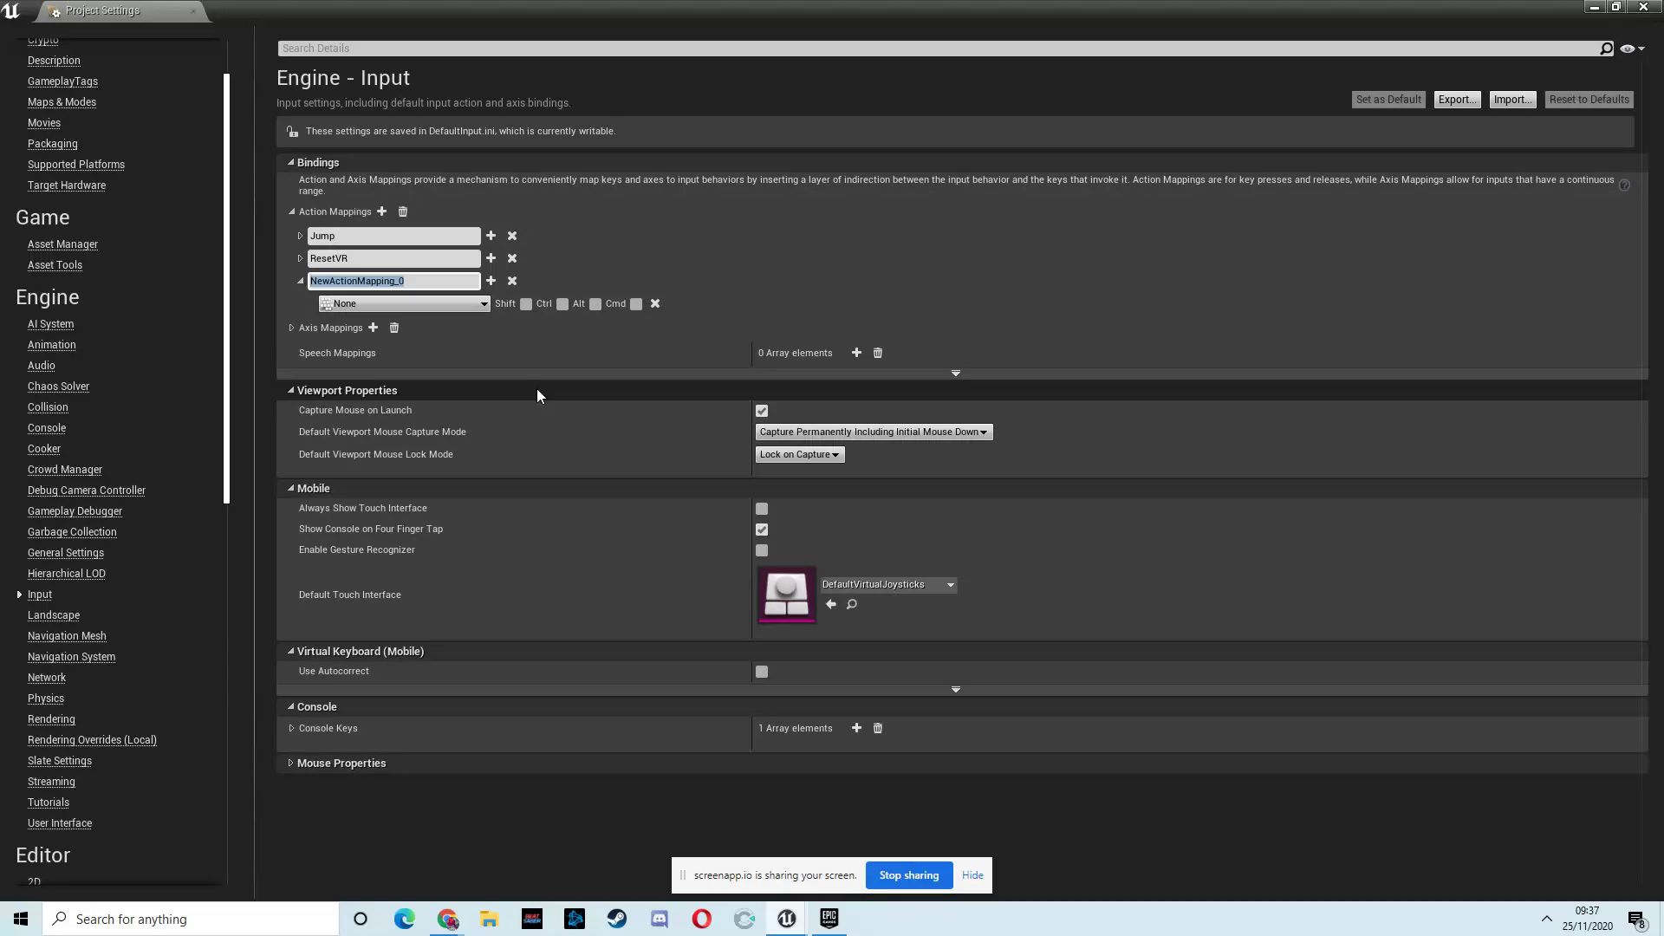
{"action": "type", "text": "Transition to Flying"}
{"action": "key", "text": "Return"}
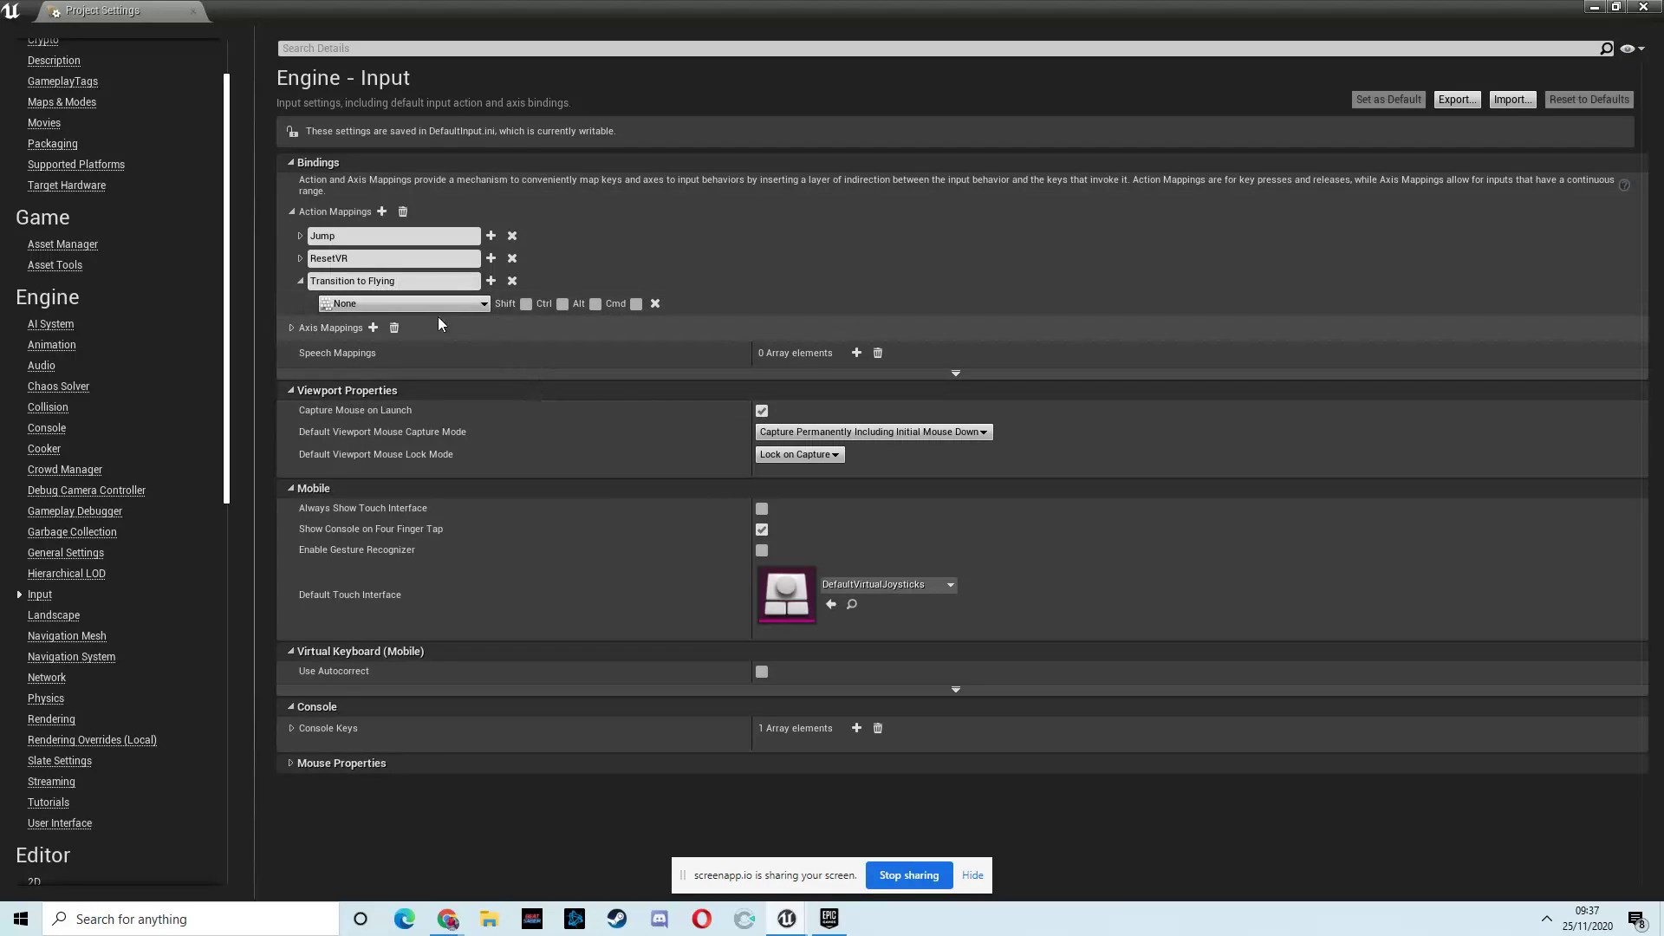
Bind the Transition to Flying action to the keyboard key E and put the project settings away
{"action": "left_click", "coordinate": [485, 303]}
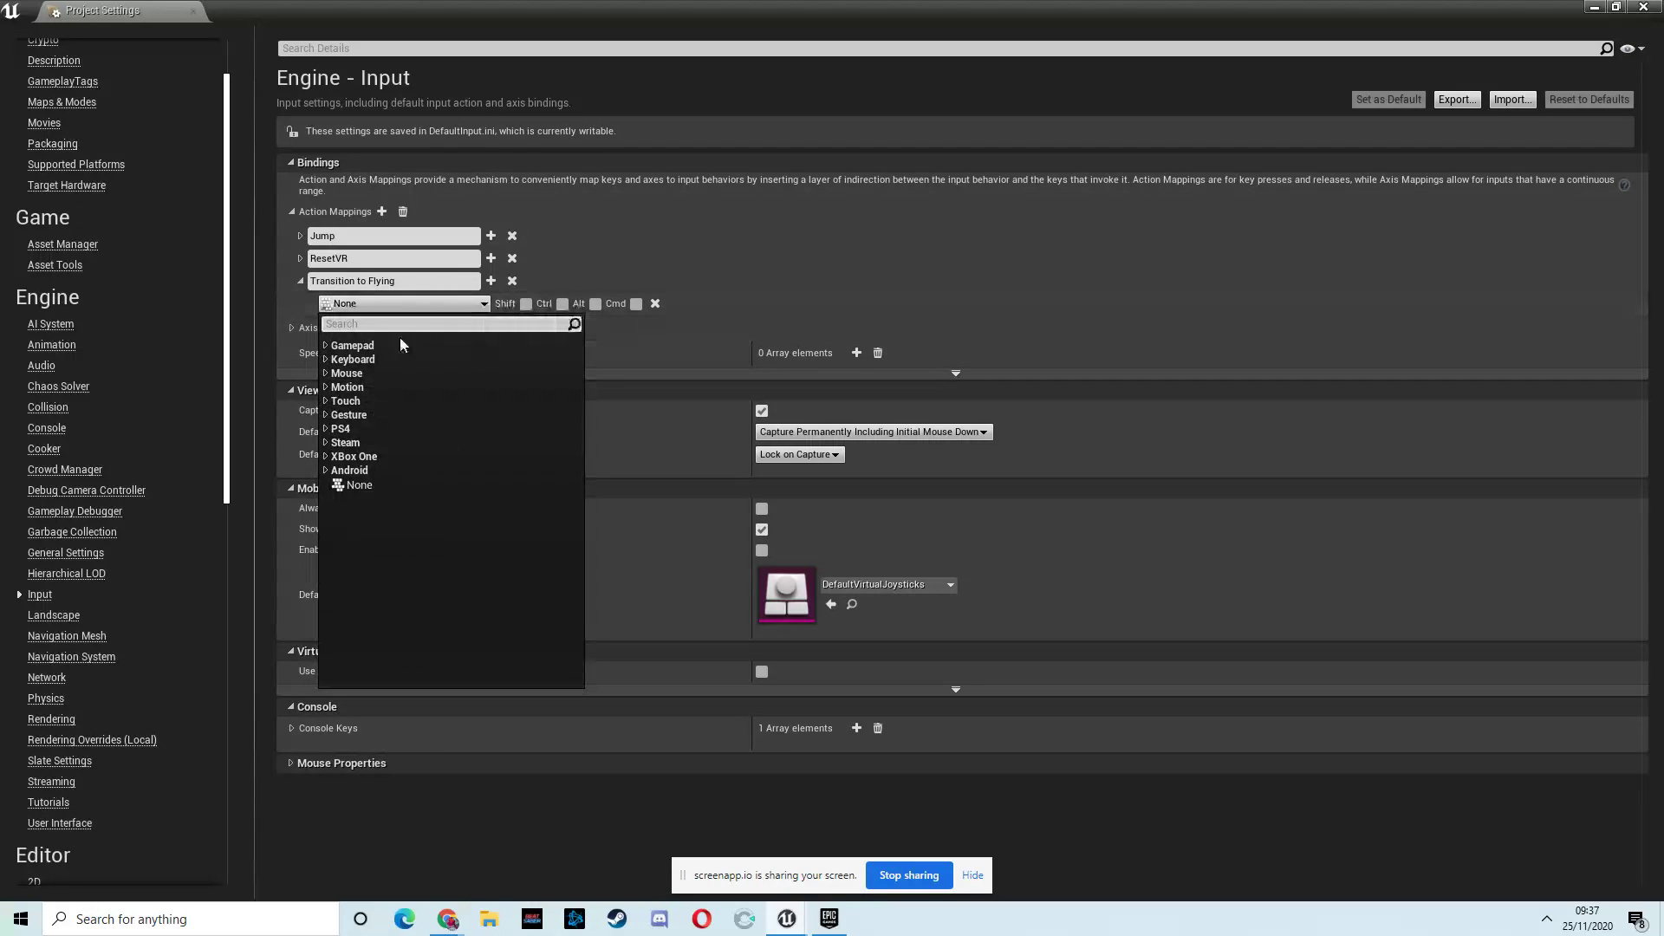
{"action": "left_click", "coordinate": [335, 360]}
{"action": "scroll", "coordinate": [390, 548], "scroll_direction": "down", "scroll_amount": 6}
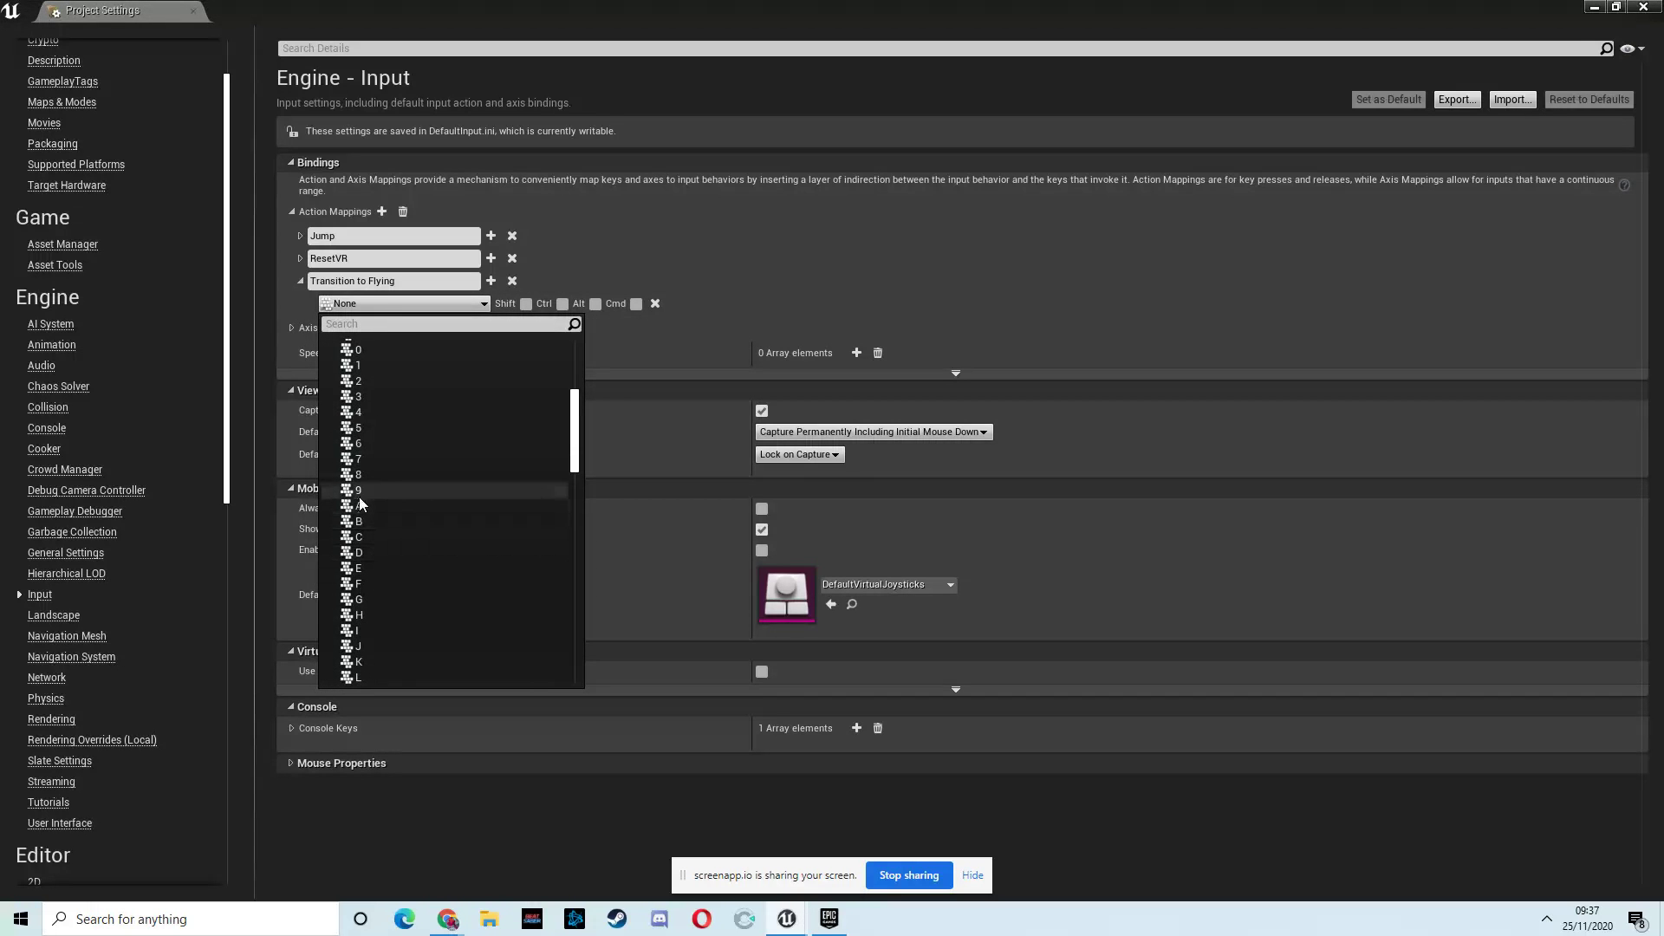
{"action": "left_click", "coordinate": [358, 568]}
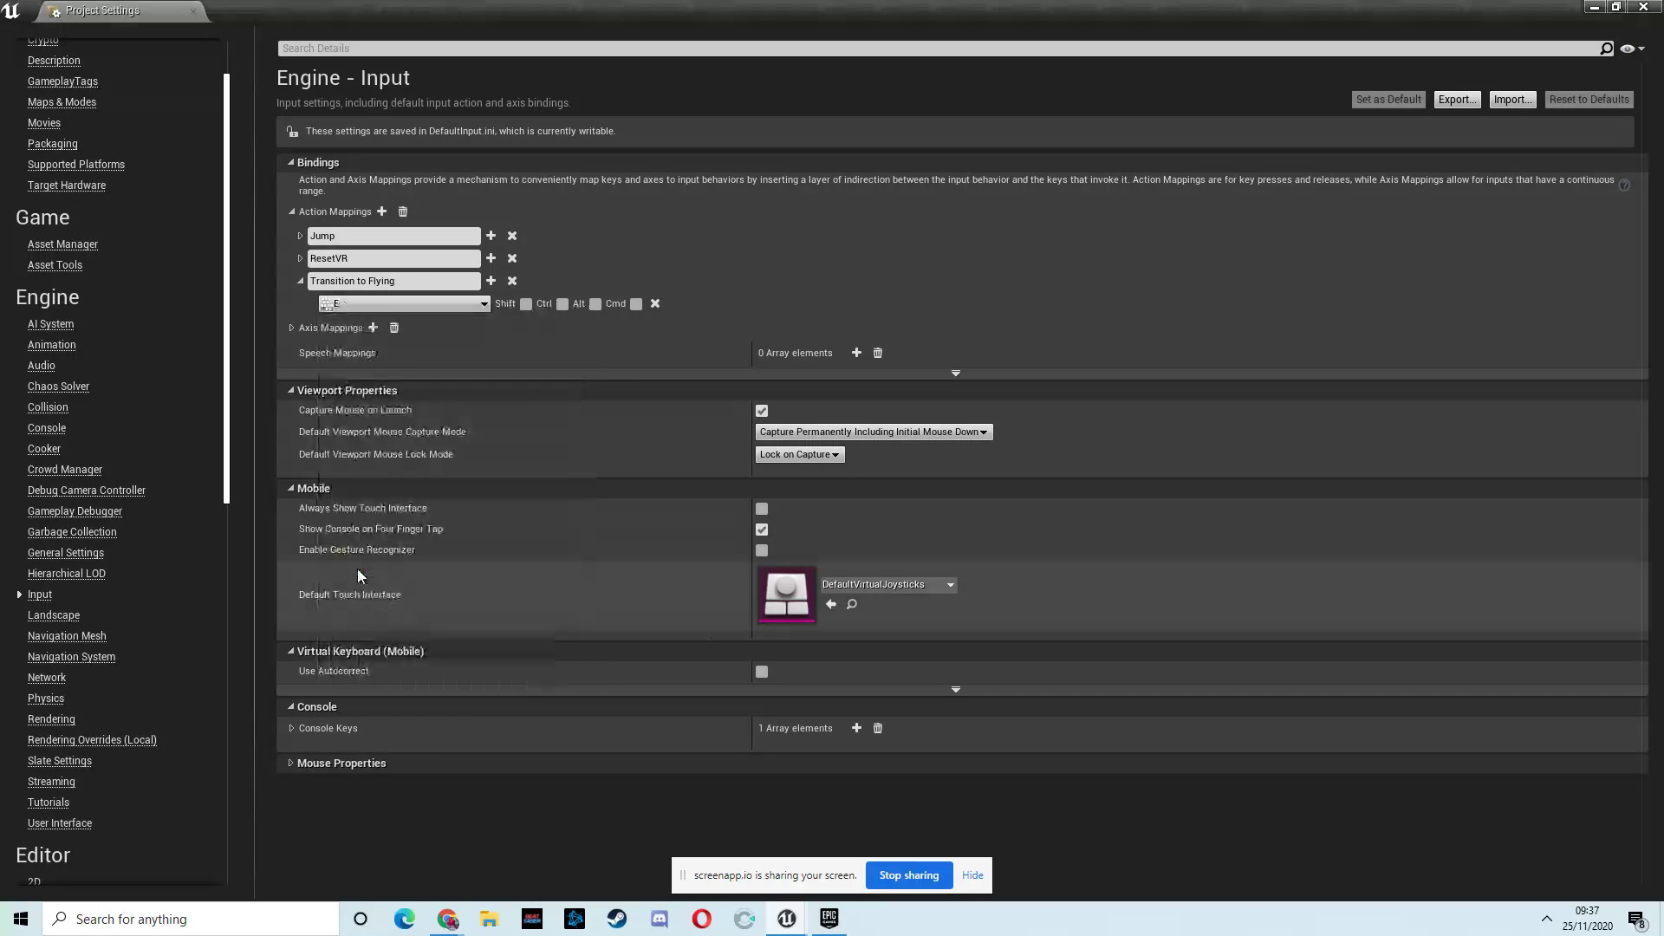
{"action": "left_click", "coordinate": [1594, 7]}
Open the Dragon_BP blueprint from the dragon actor in the level and show its Event Graph
{"action": "right_click_drag", "start_coordinate": [710, 256], "coordinate": [709, 253]}
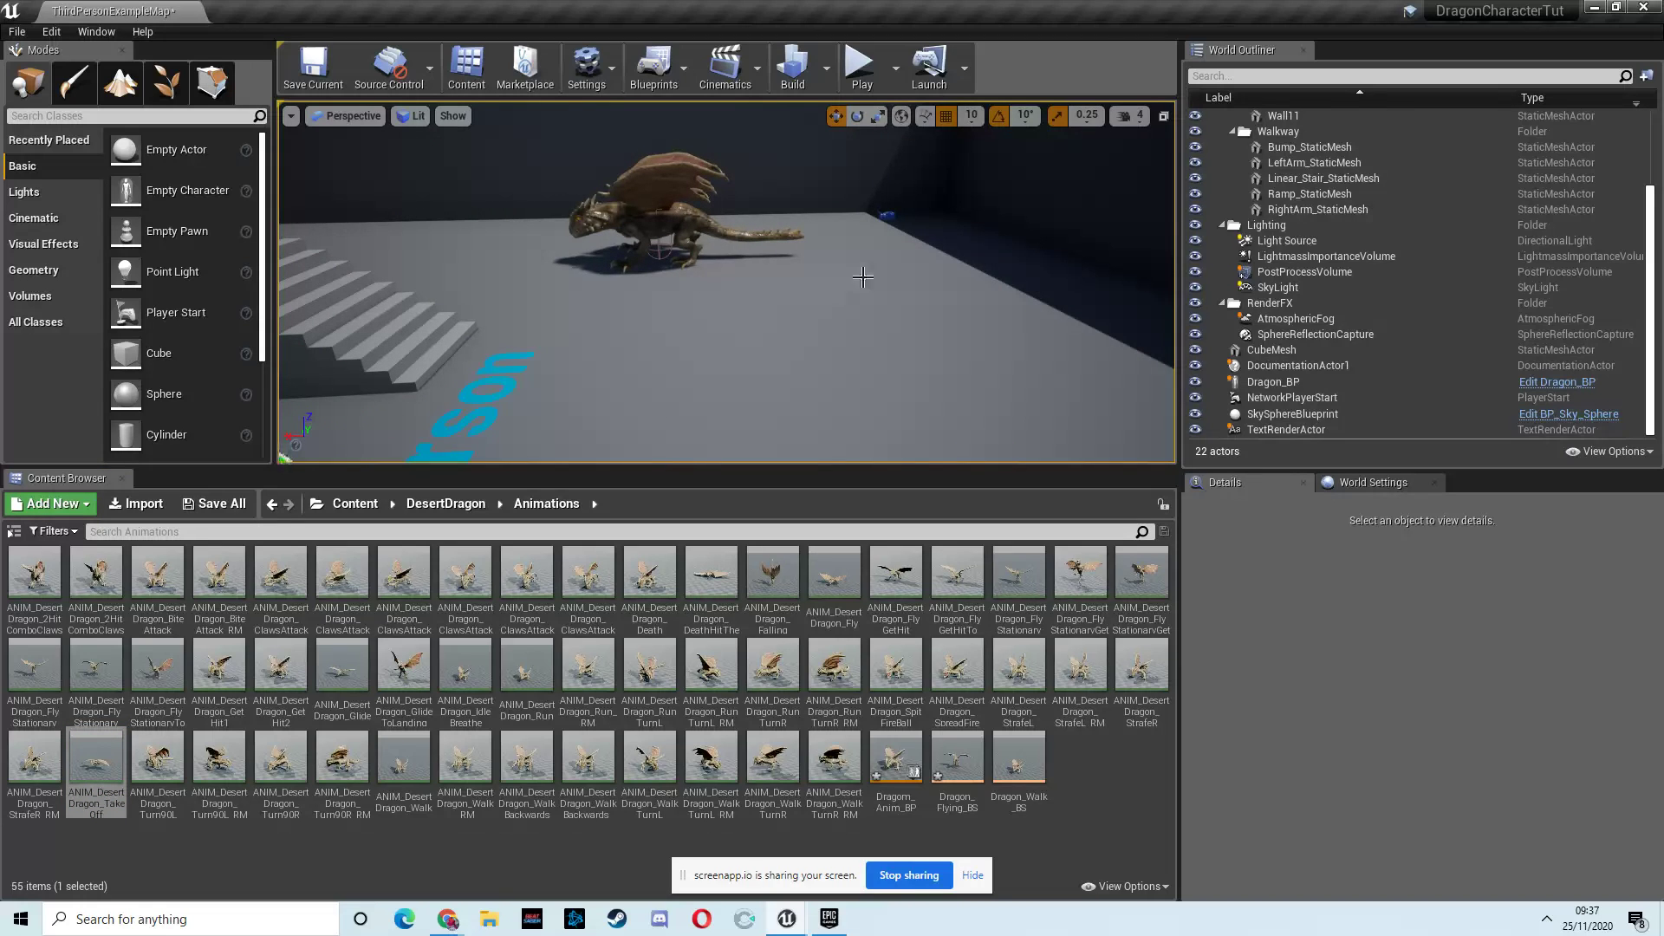
{"action": "left_click", "coordinate": [685, 225]}
{"action": "left_click", "coordinate": [1558, 381]}
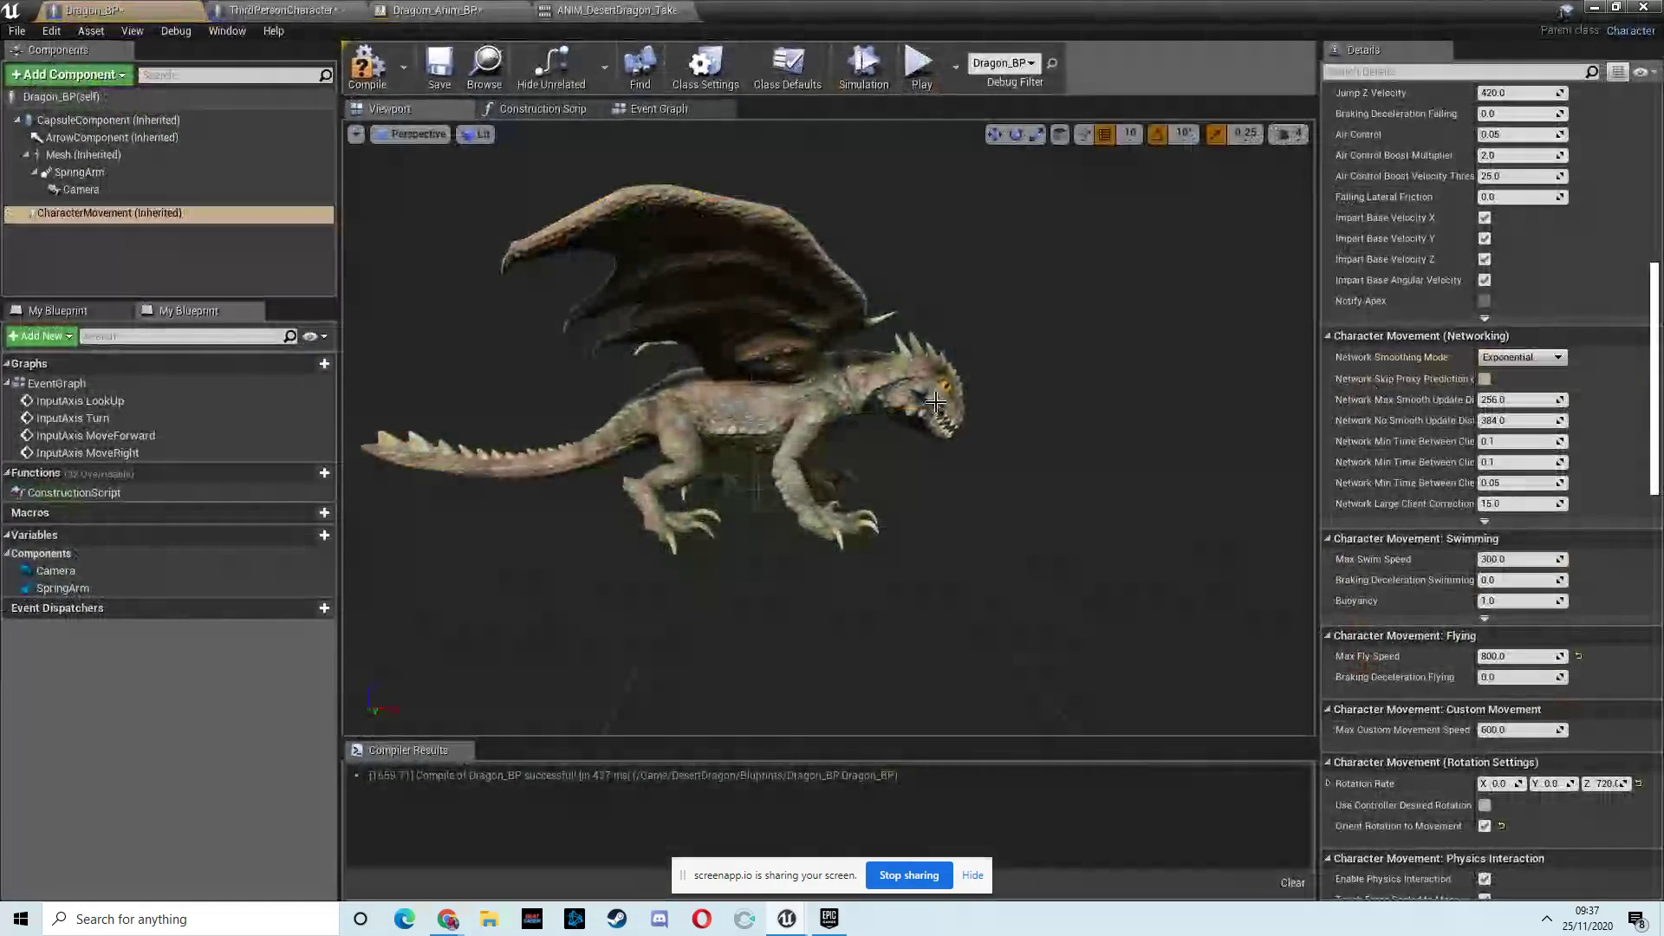
{"action": "left_click", "coordinate": [708, 115]}
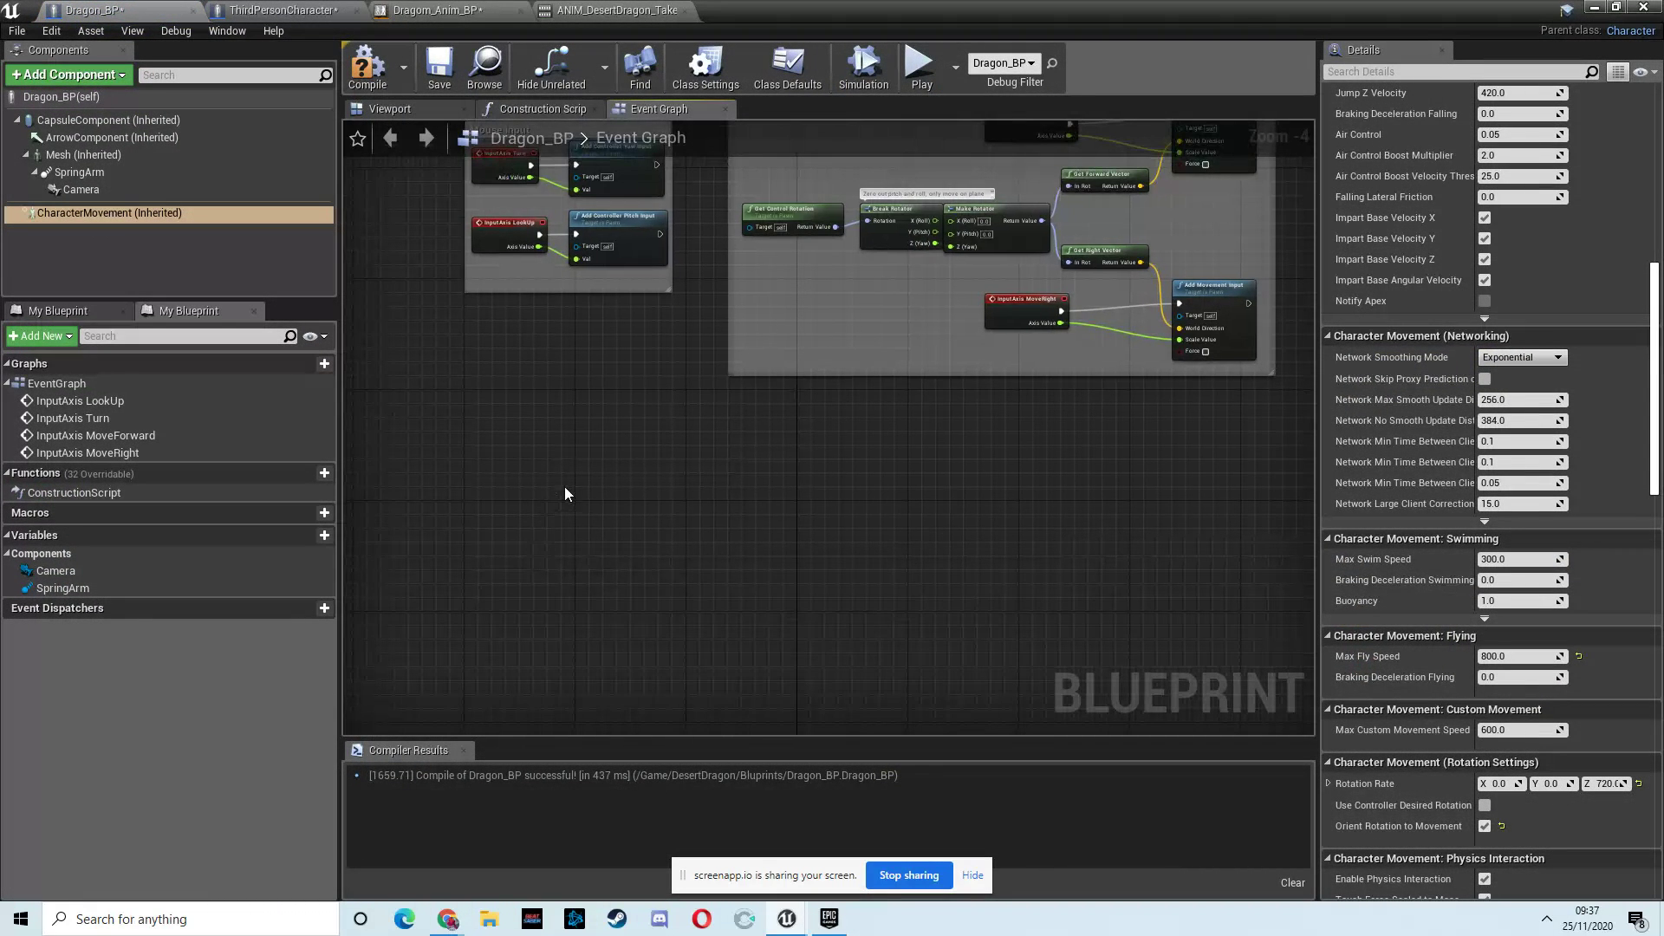
Add the InputAction Transition to Flying event in the empty area below the existing movement input nodes
{"action": "right_click", "coordinate": [565, 489]}
{"action": "type", "text": "tra"}
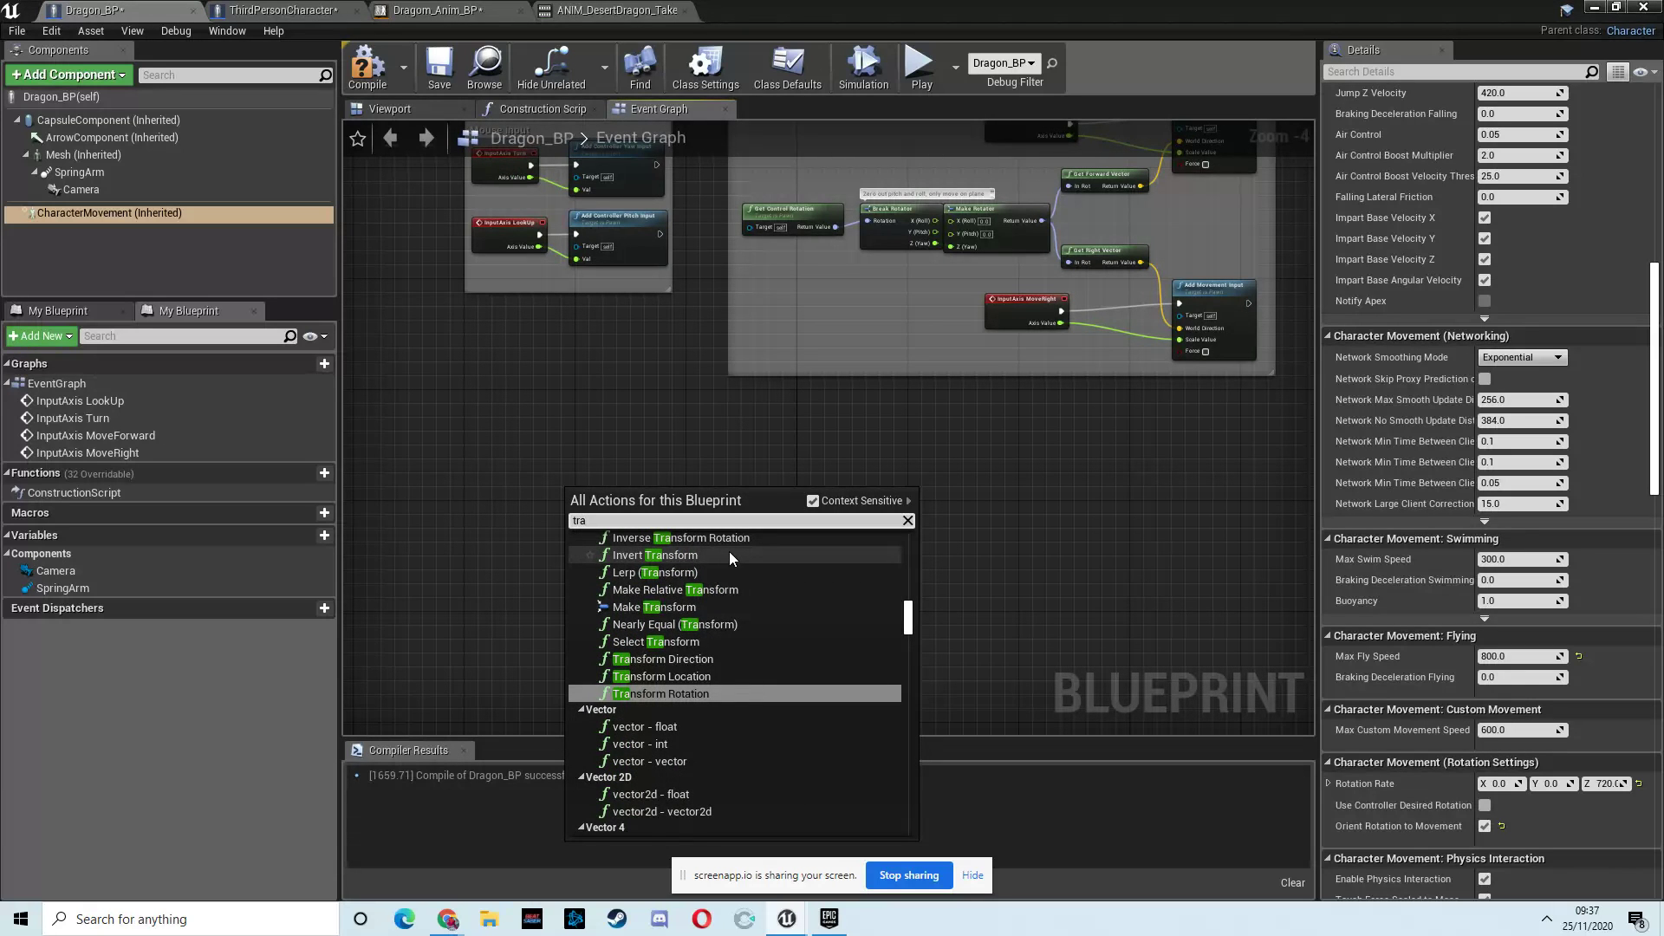
{"action": "type", "text": "nsitio"}
{"action": "left_click", "coordinate": [695, 570]}
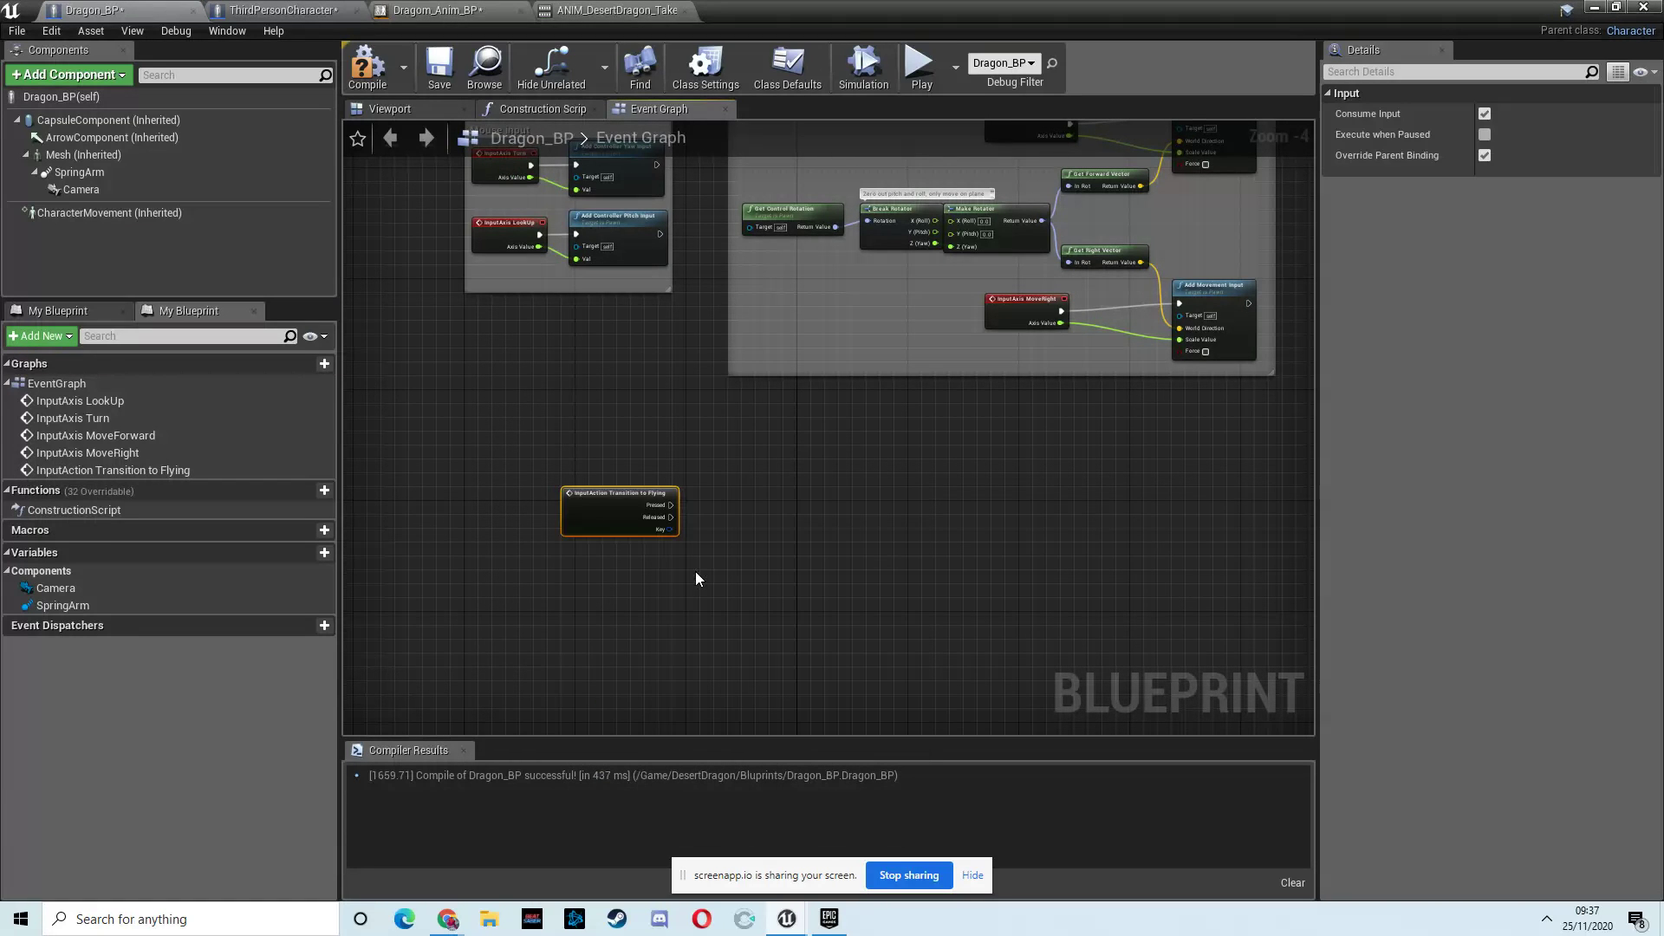
{"action": "scroll", "coordinate": [647, 512], "scroll_direction": "up", "scroll_amount": 3}
{"action": "left_click_drag", "start_coordinate": [620, 489], "coordinate": [559, 500]}
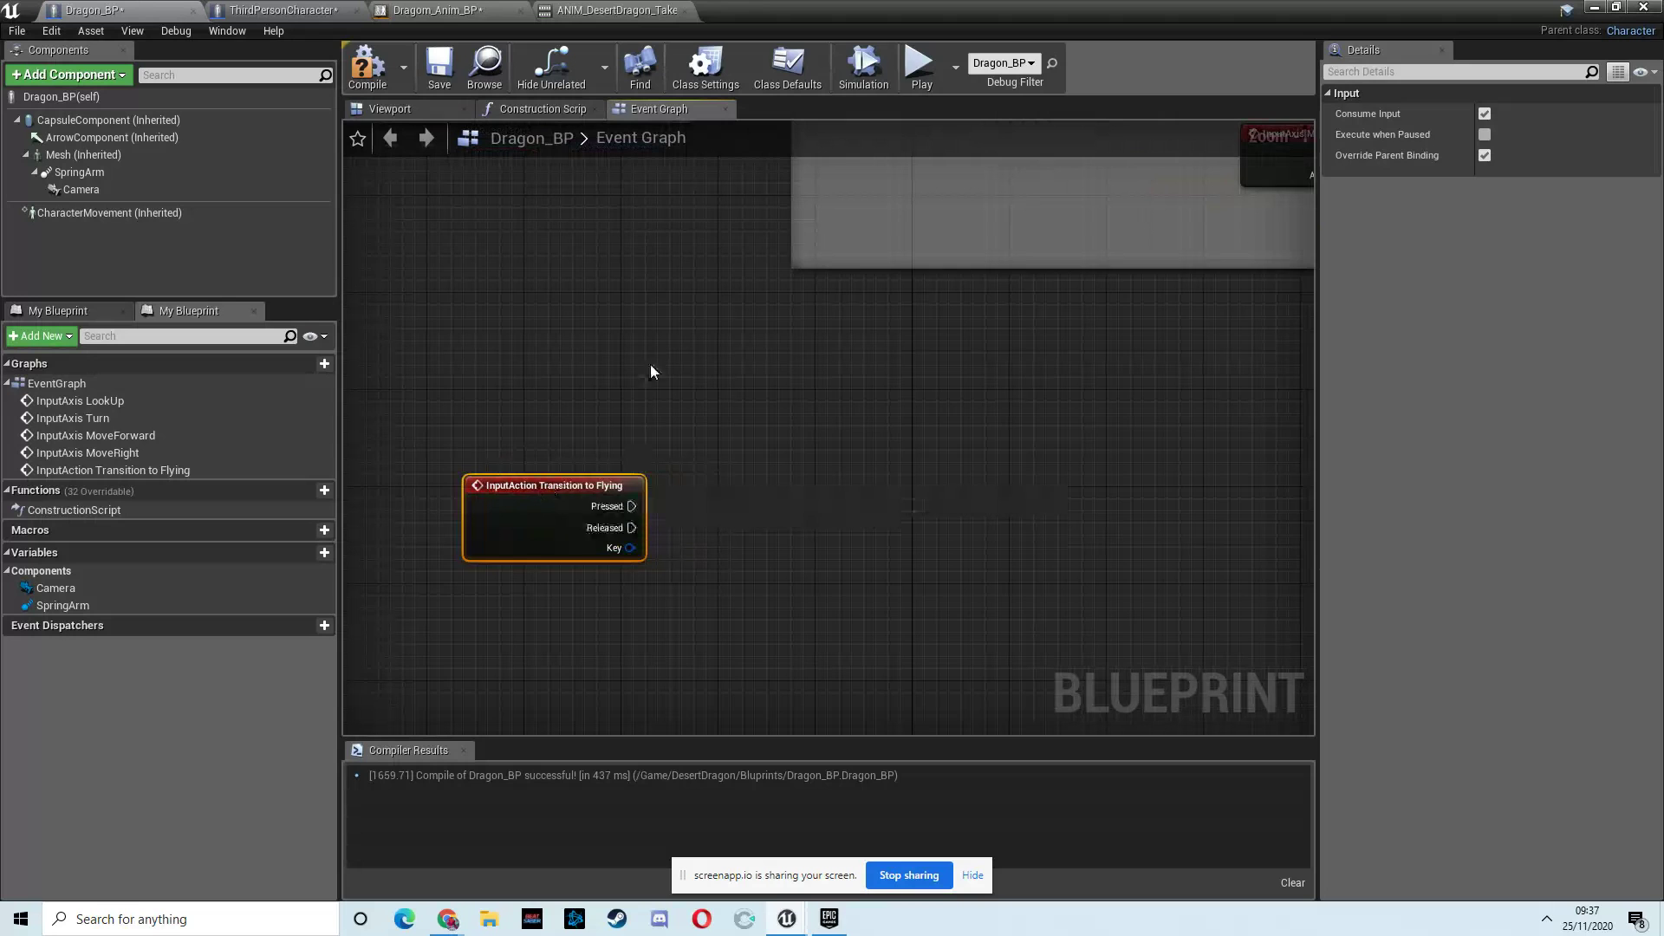
{"action": "right_click_drag", "start_coordinate": [577, 392], "coordinate": [595, 299]}
{"action": "left_click_drag", "start_coordinate": [592, 395], "coordinate": [567, 397]}
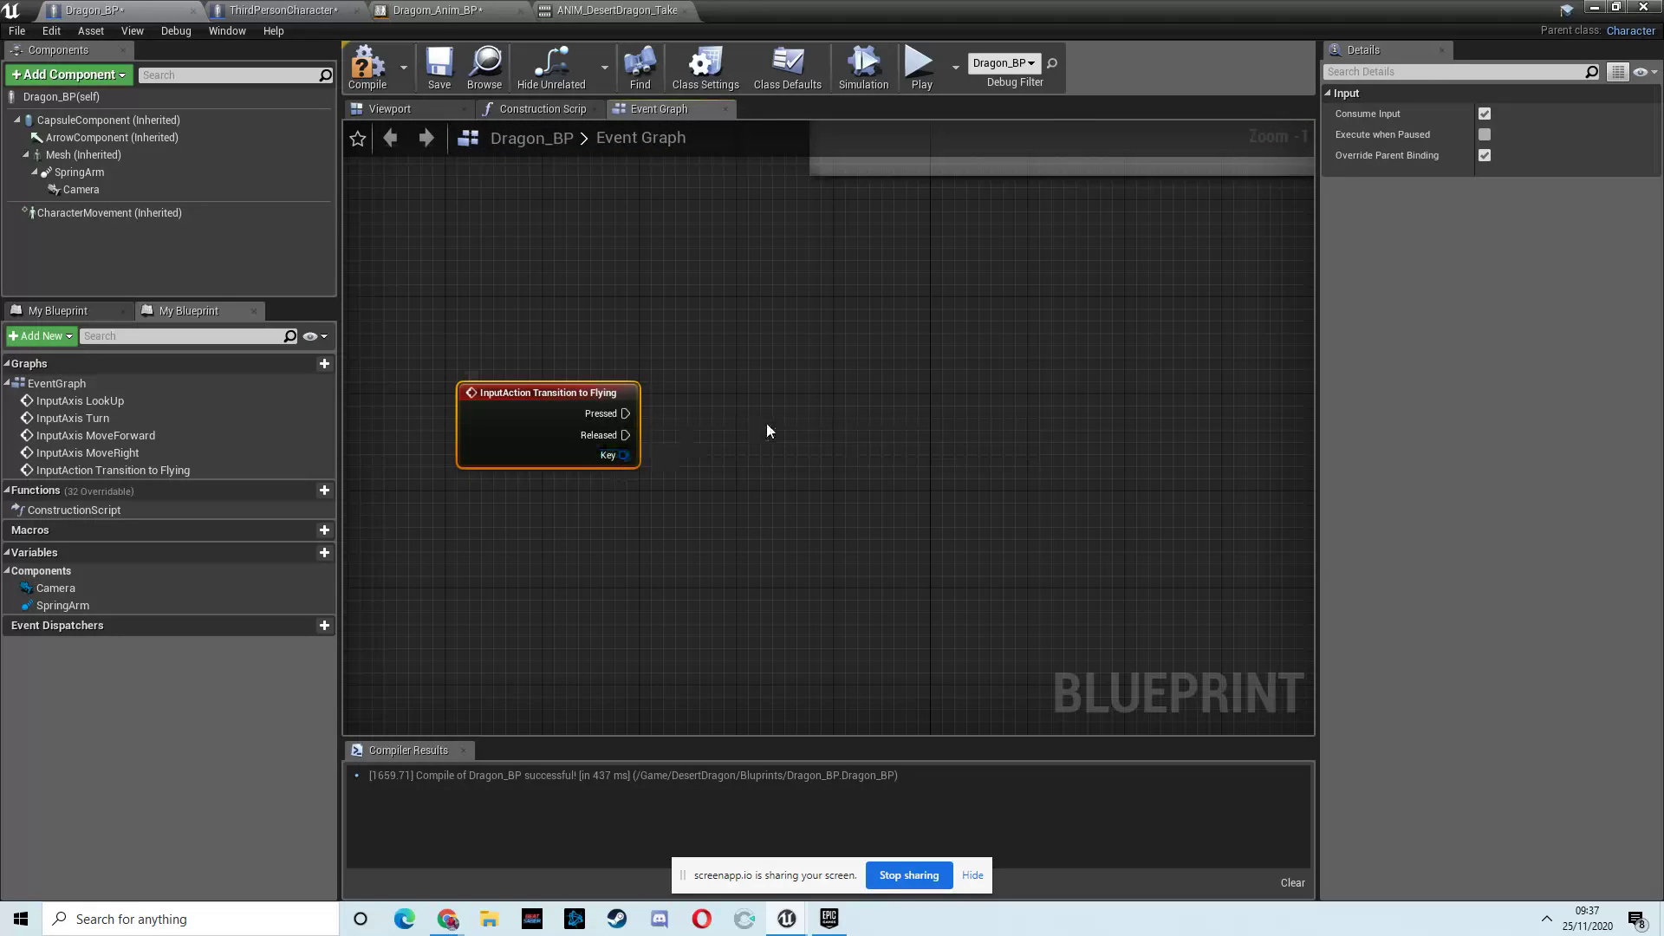
{"action": "right_click_drag", "start_coordinate": [766, 423], "coordinate": [768, 475]}
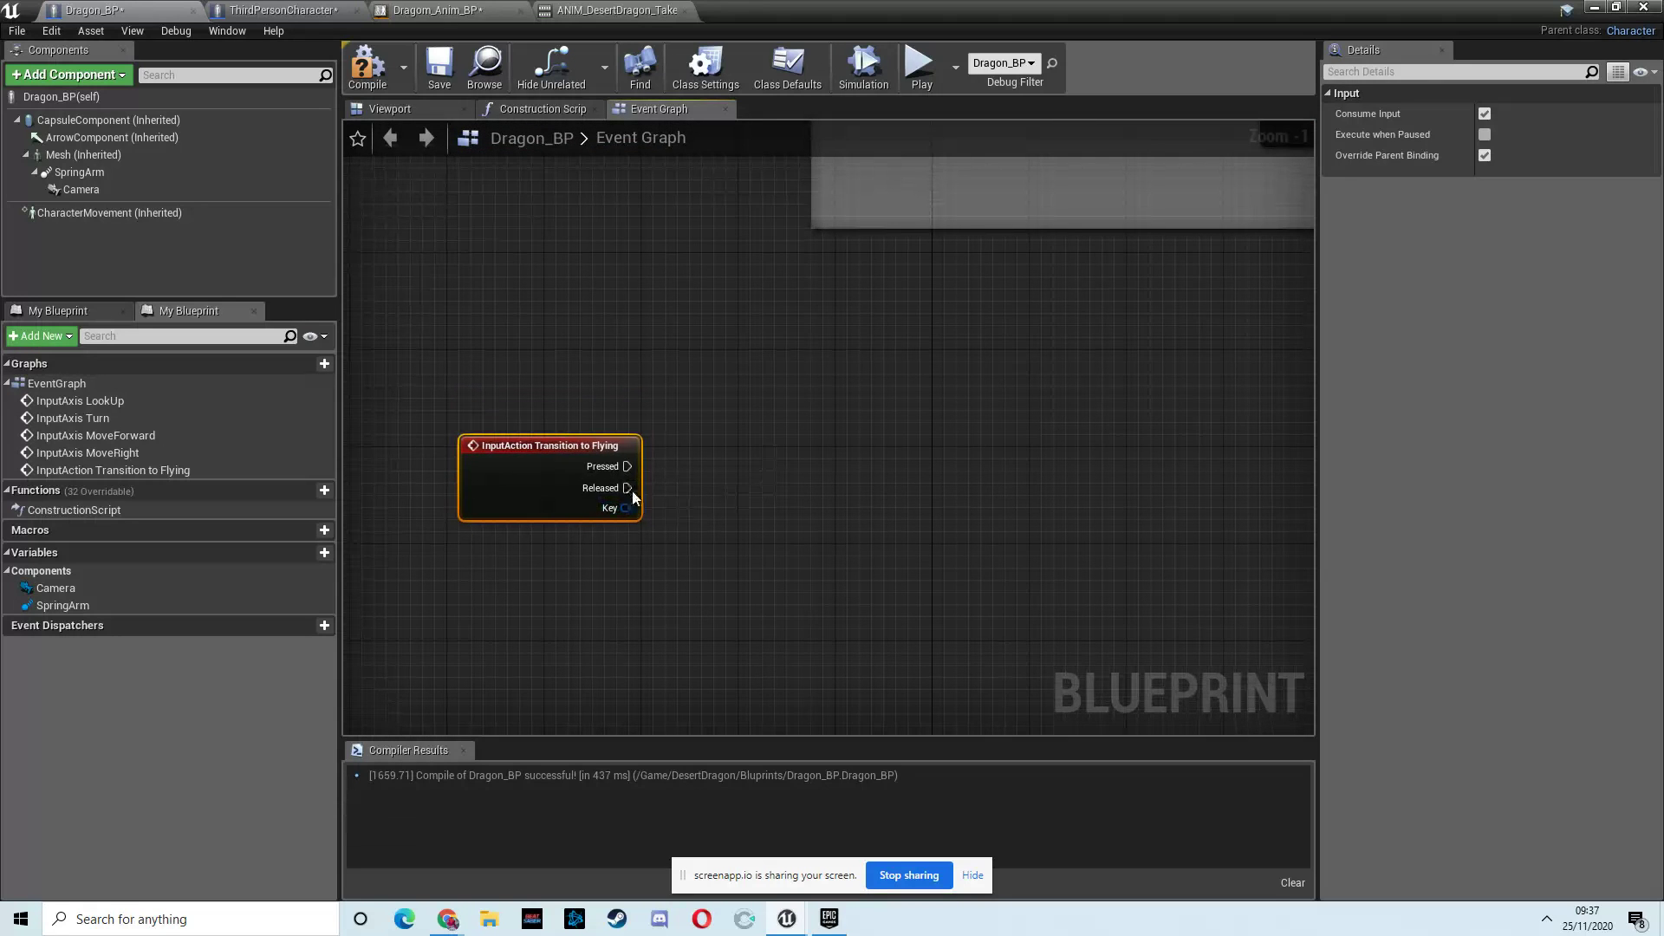
Create a Boolean variable named Transition to flying and set it to true from the Pressed output of the InputAction Transition to Flying event
{"action": "left_click", "coordinate": [323, 552]}
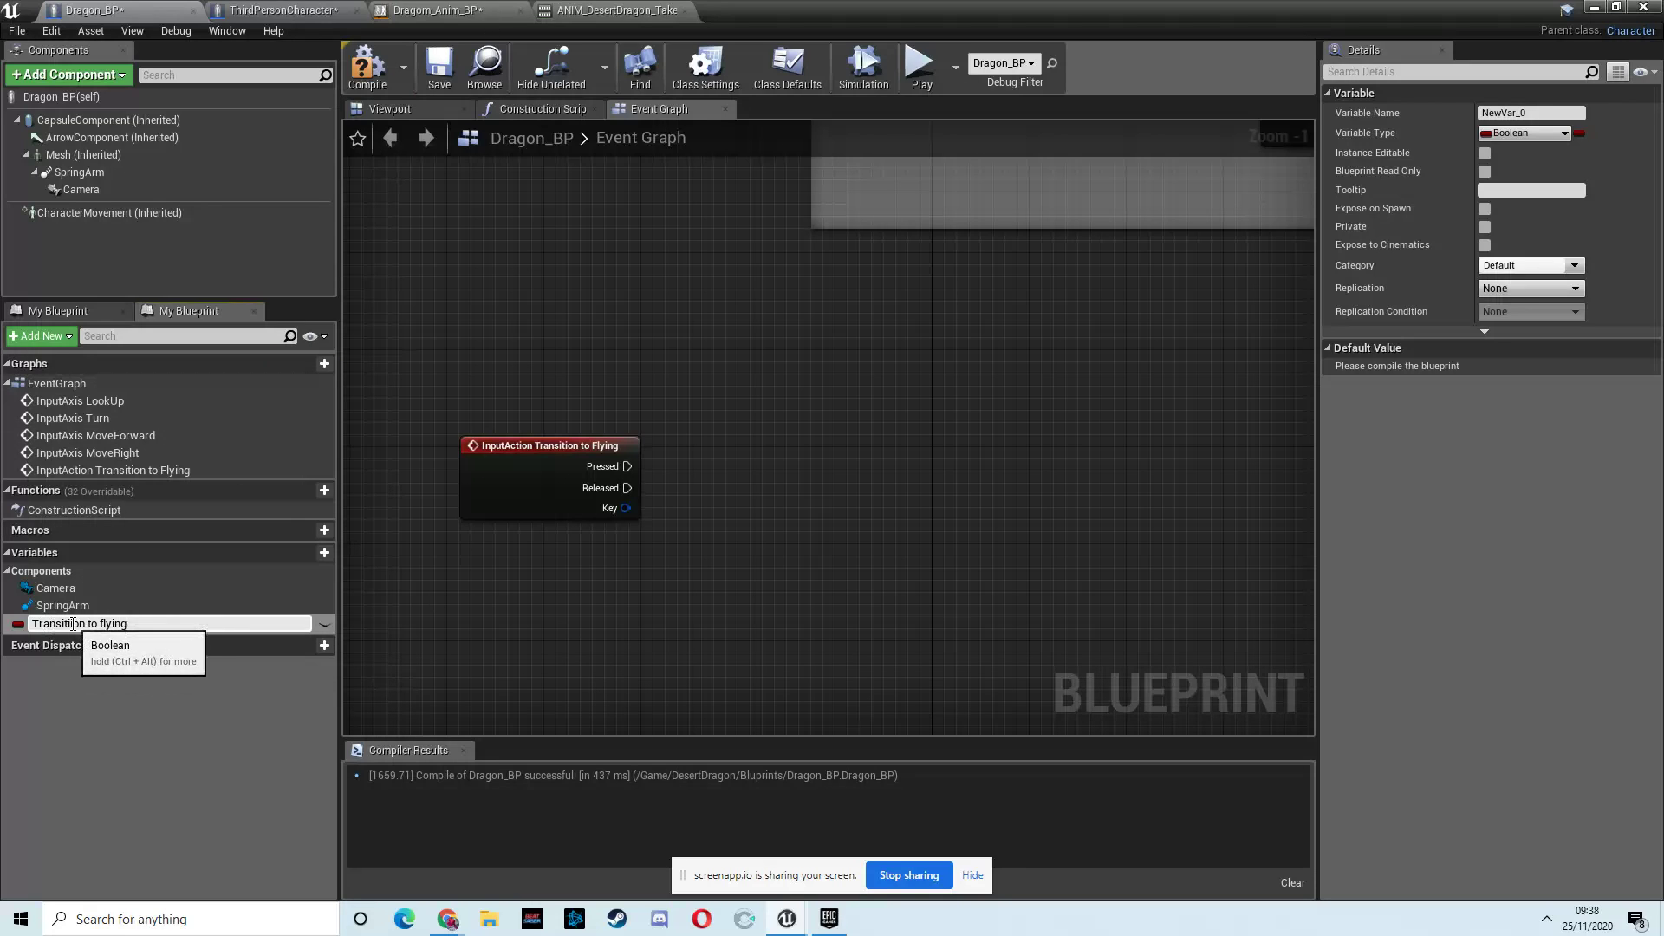
{"action": "key", "text": "Return"}
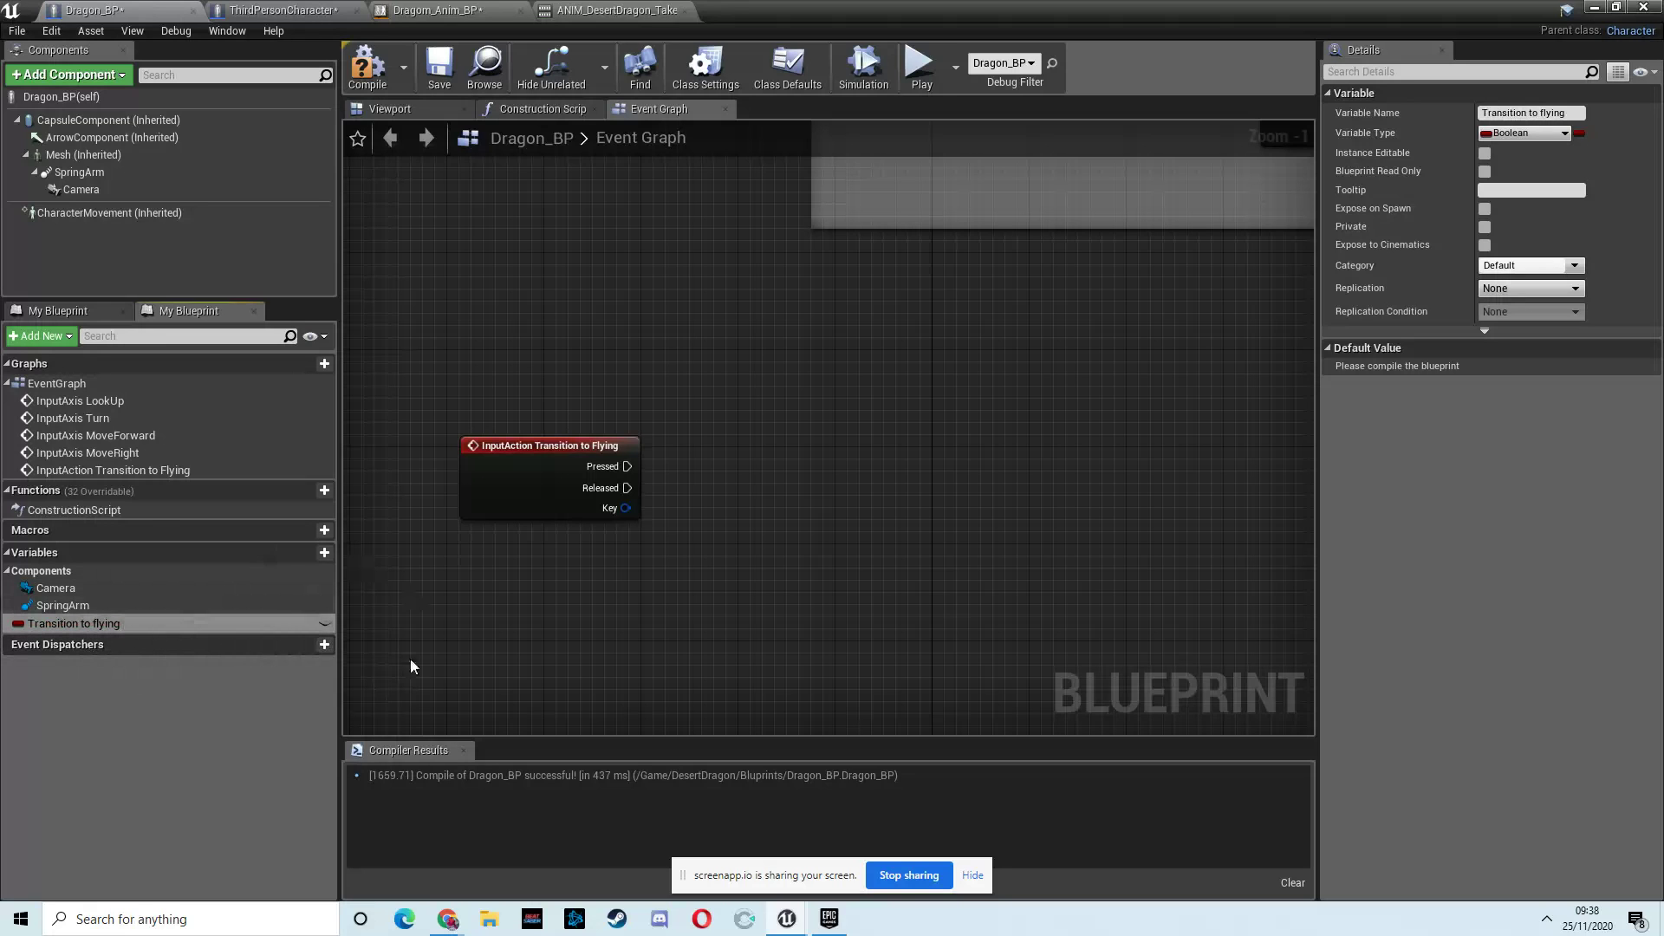
{"action": "left_click_drag", "start_coordinate": [92, 622], "coordinate": [883, 459]}
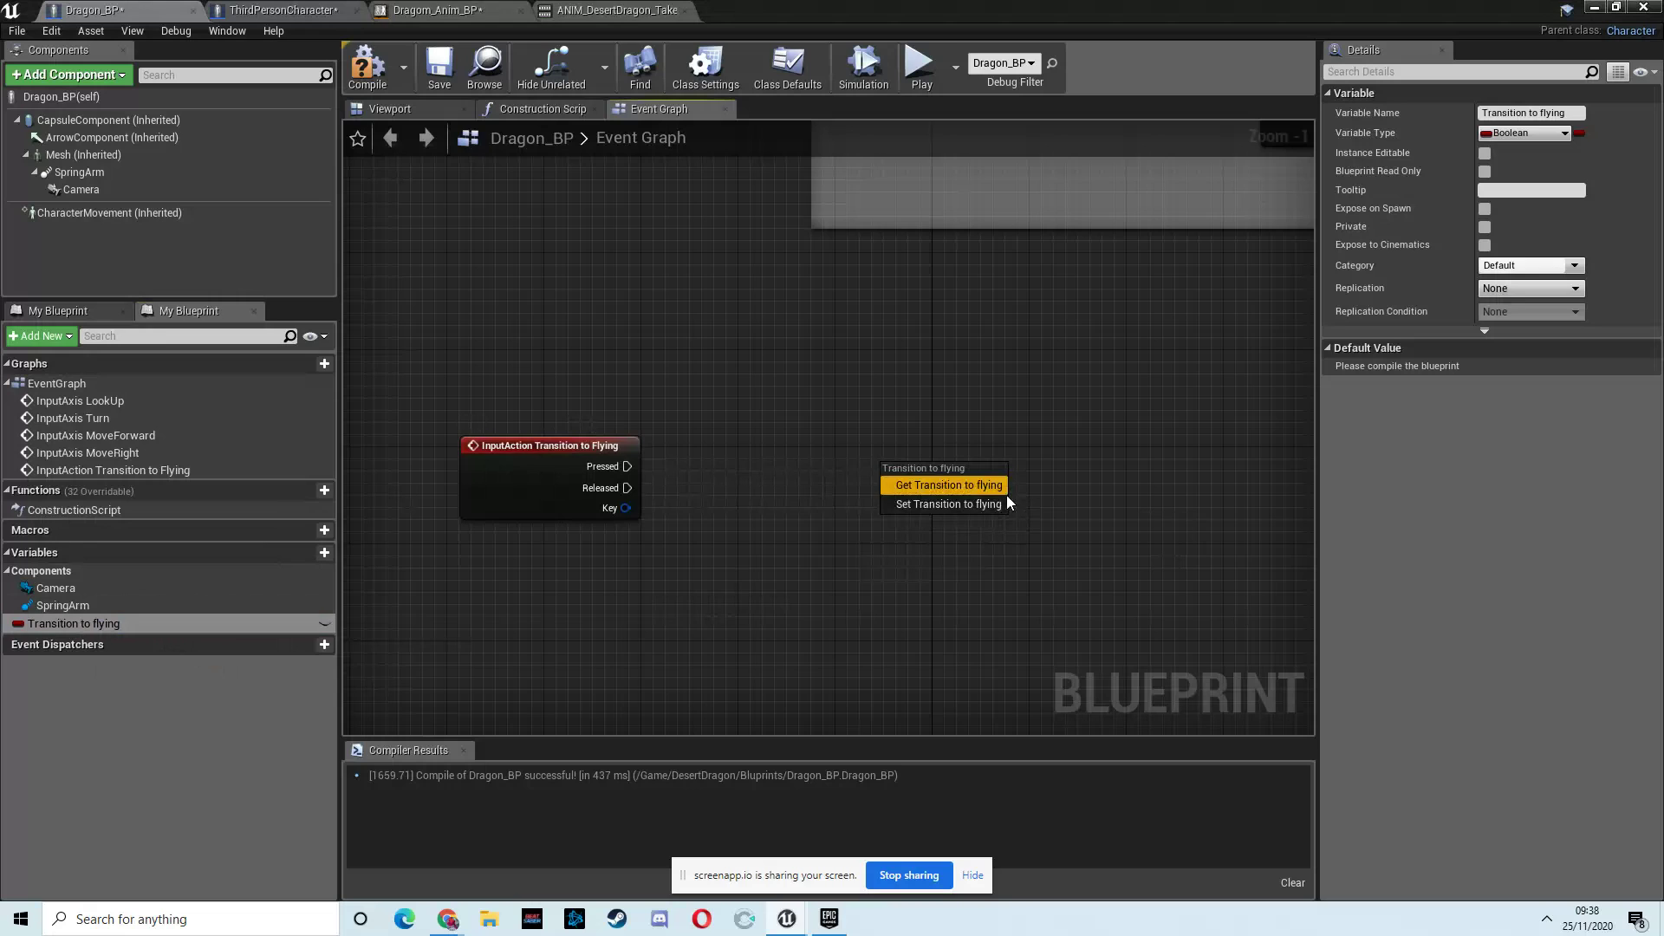
{"action": "left_click", "coordinate": [924, 504]}
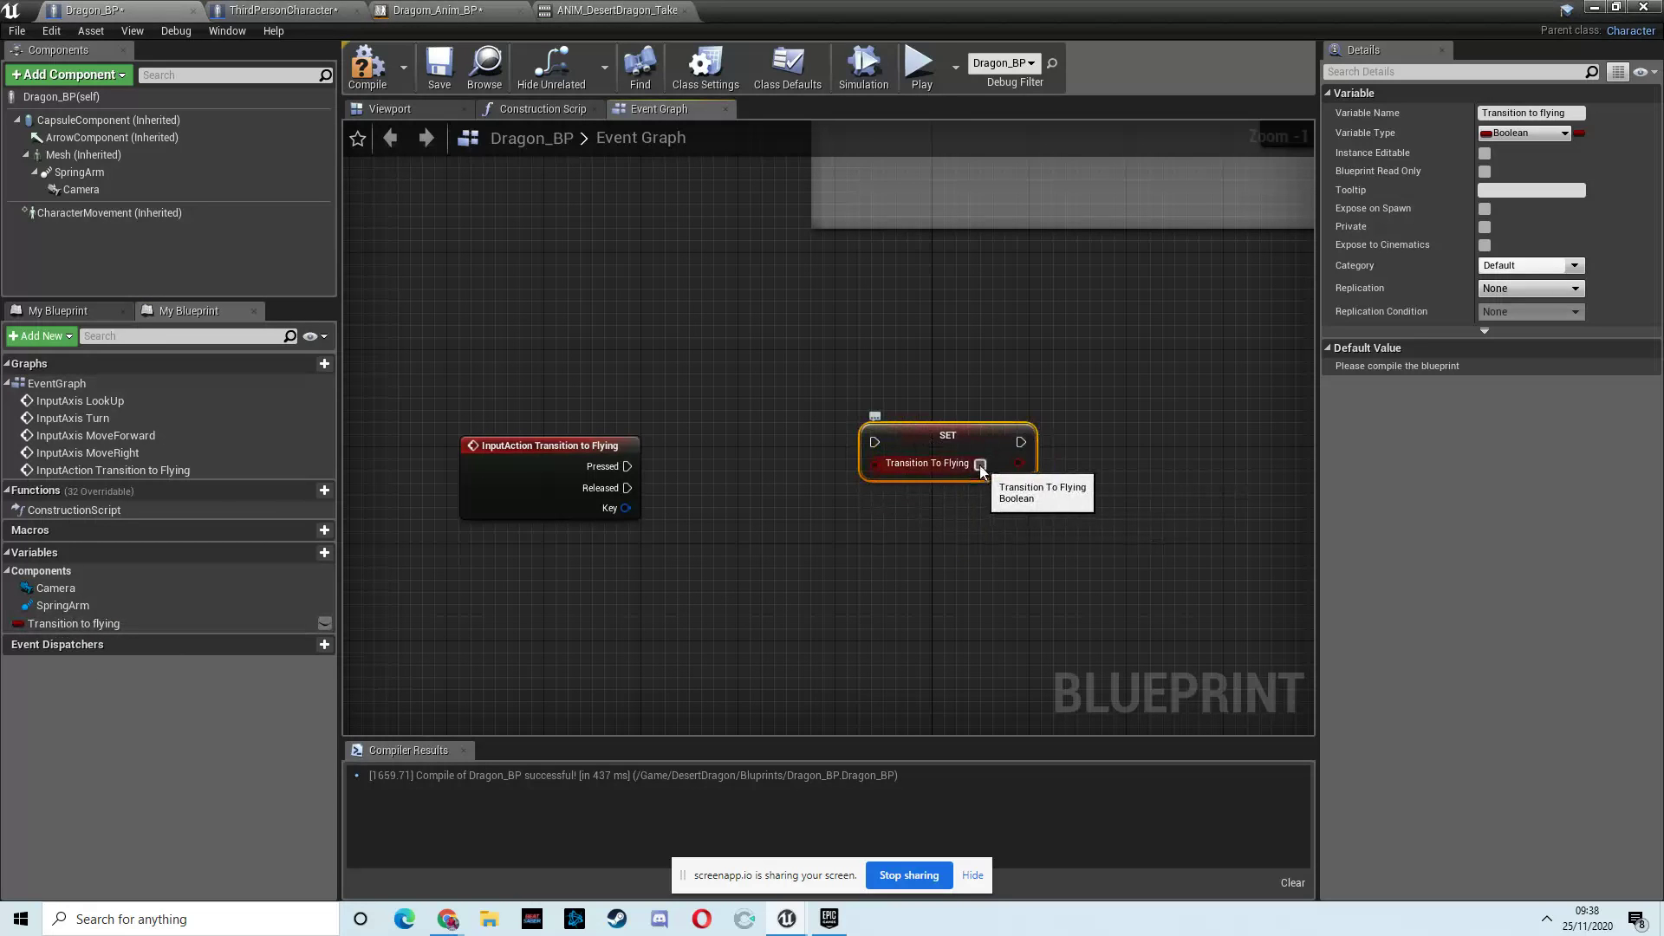
{"action": "left_click_drag", "start_coordinate": [980, 464], "coordinate": [955, 440]}
{"action": "left_click_drag", "start_coordinate": [627, 467], "coordinate": [853, 482]}
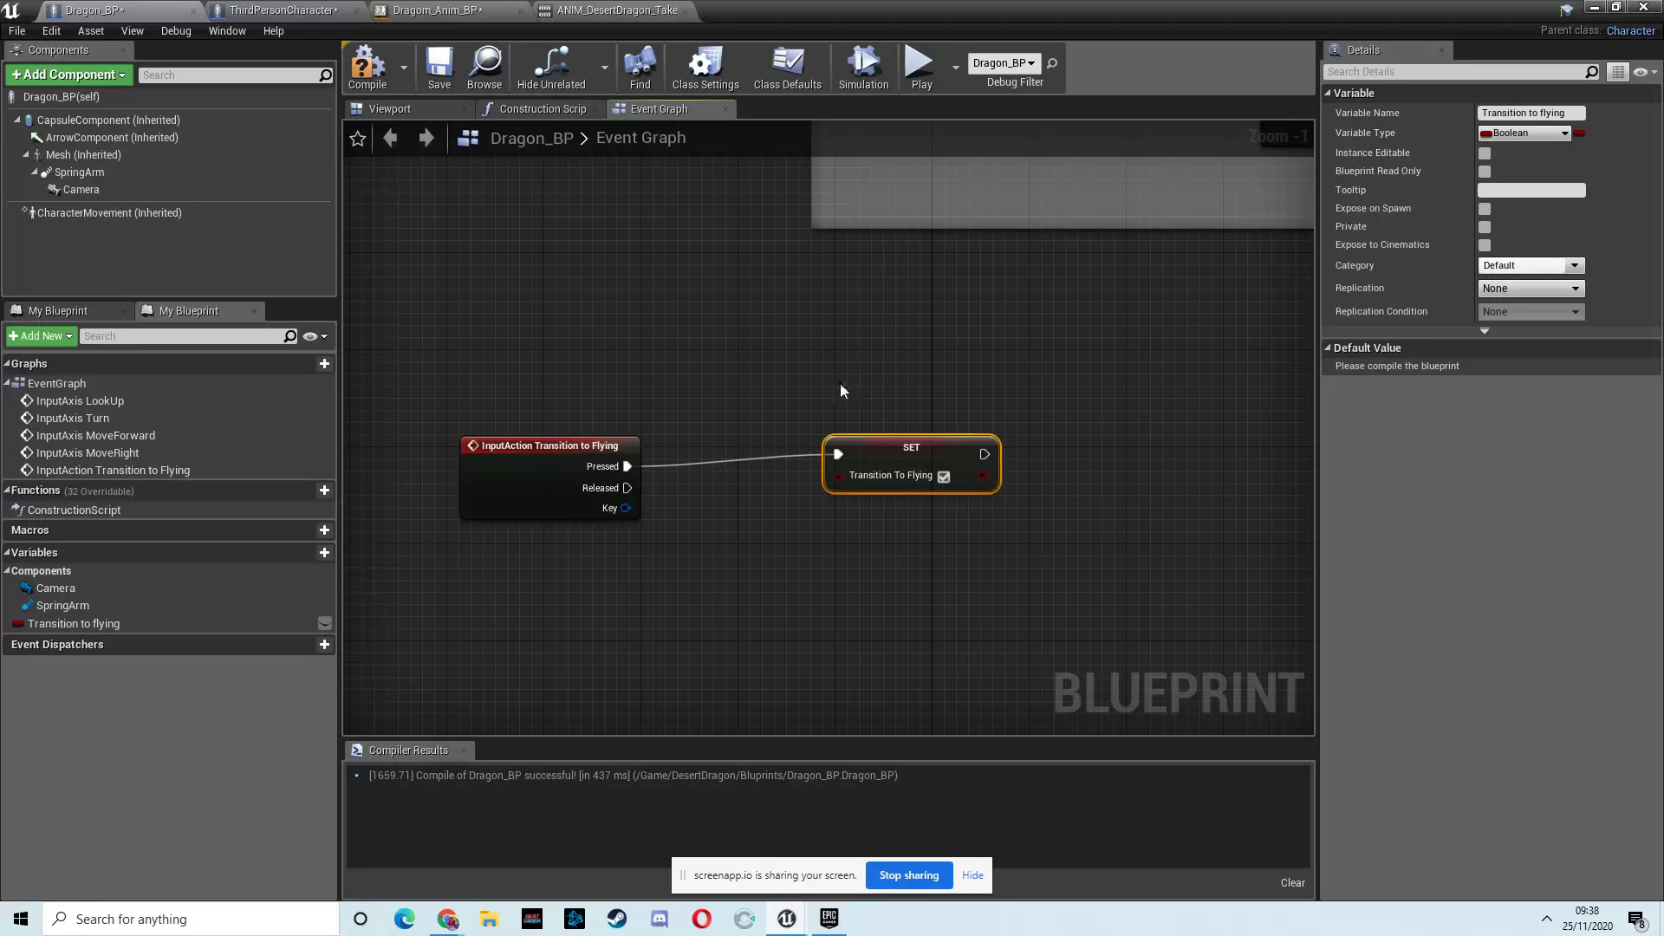
{"action": "left_click_drag", "start_coordinate": [914, 450], "coordinate": [951, 487]}
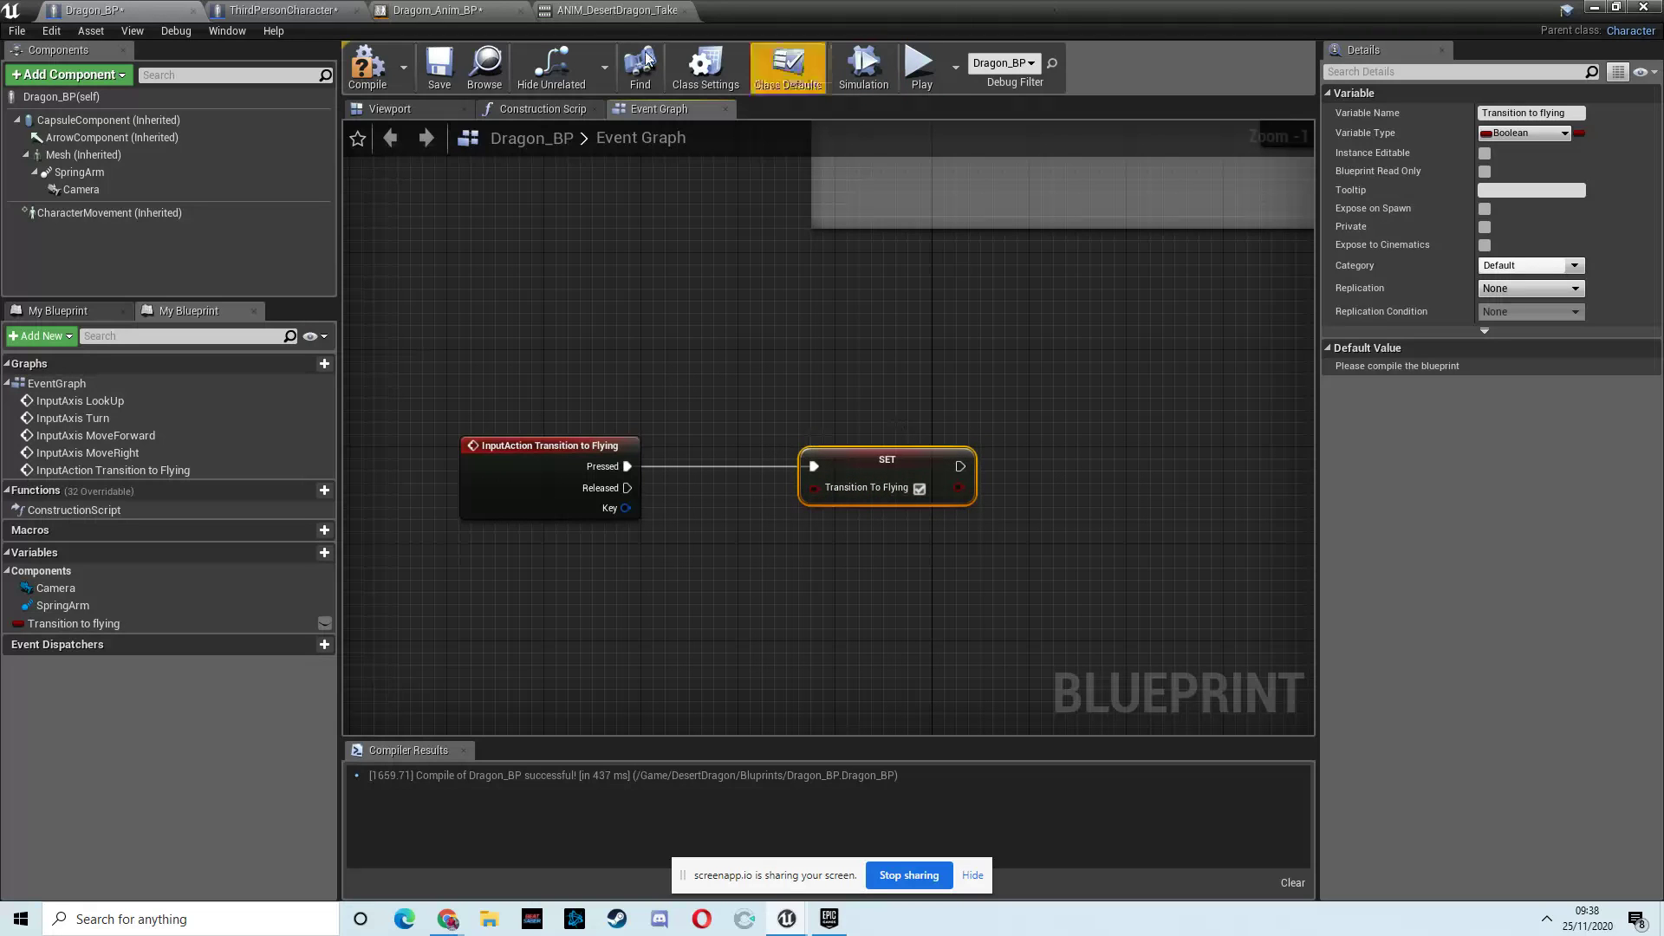
Show the Event Graph in Dragom_Anim_BP, and compile the Dragon_BP blueprint
{"action": "left_click", "coordinate": [395, 12]}
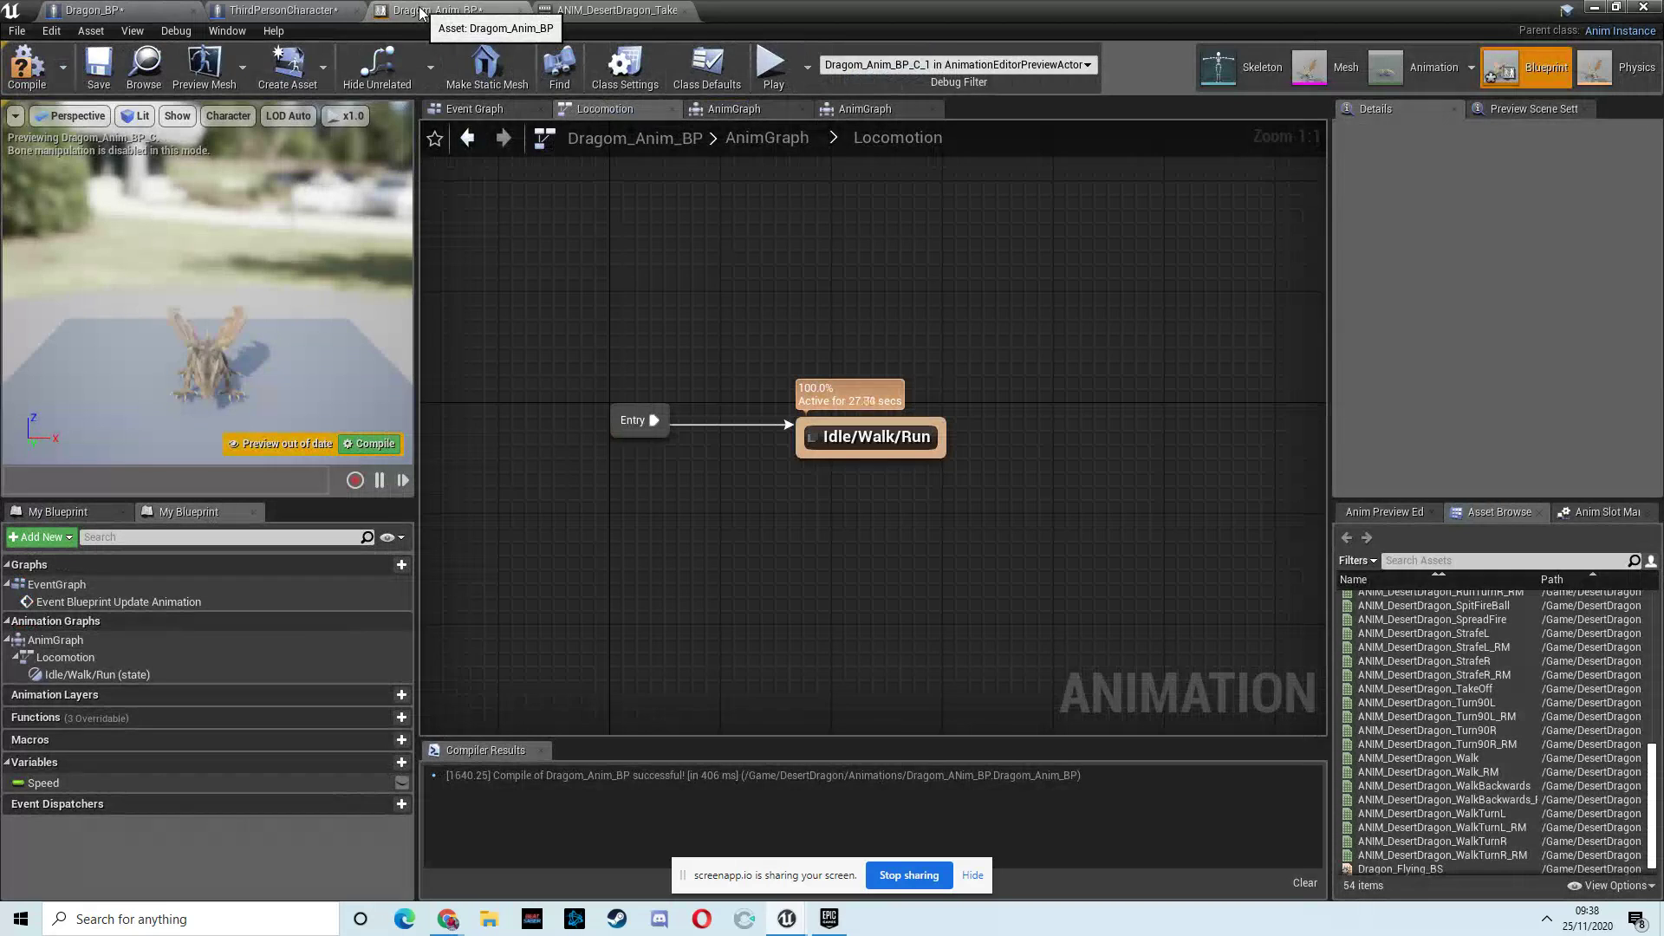
{"action": "left_click", "coordinate": [471, 110]}
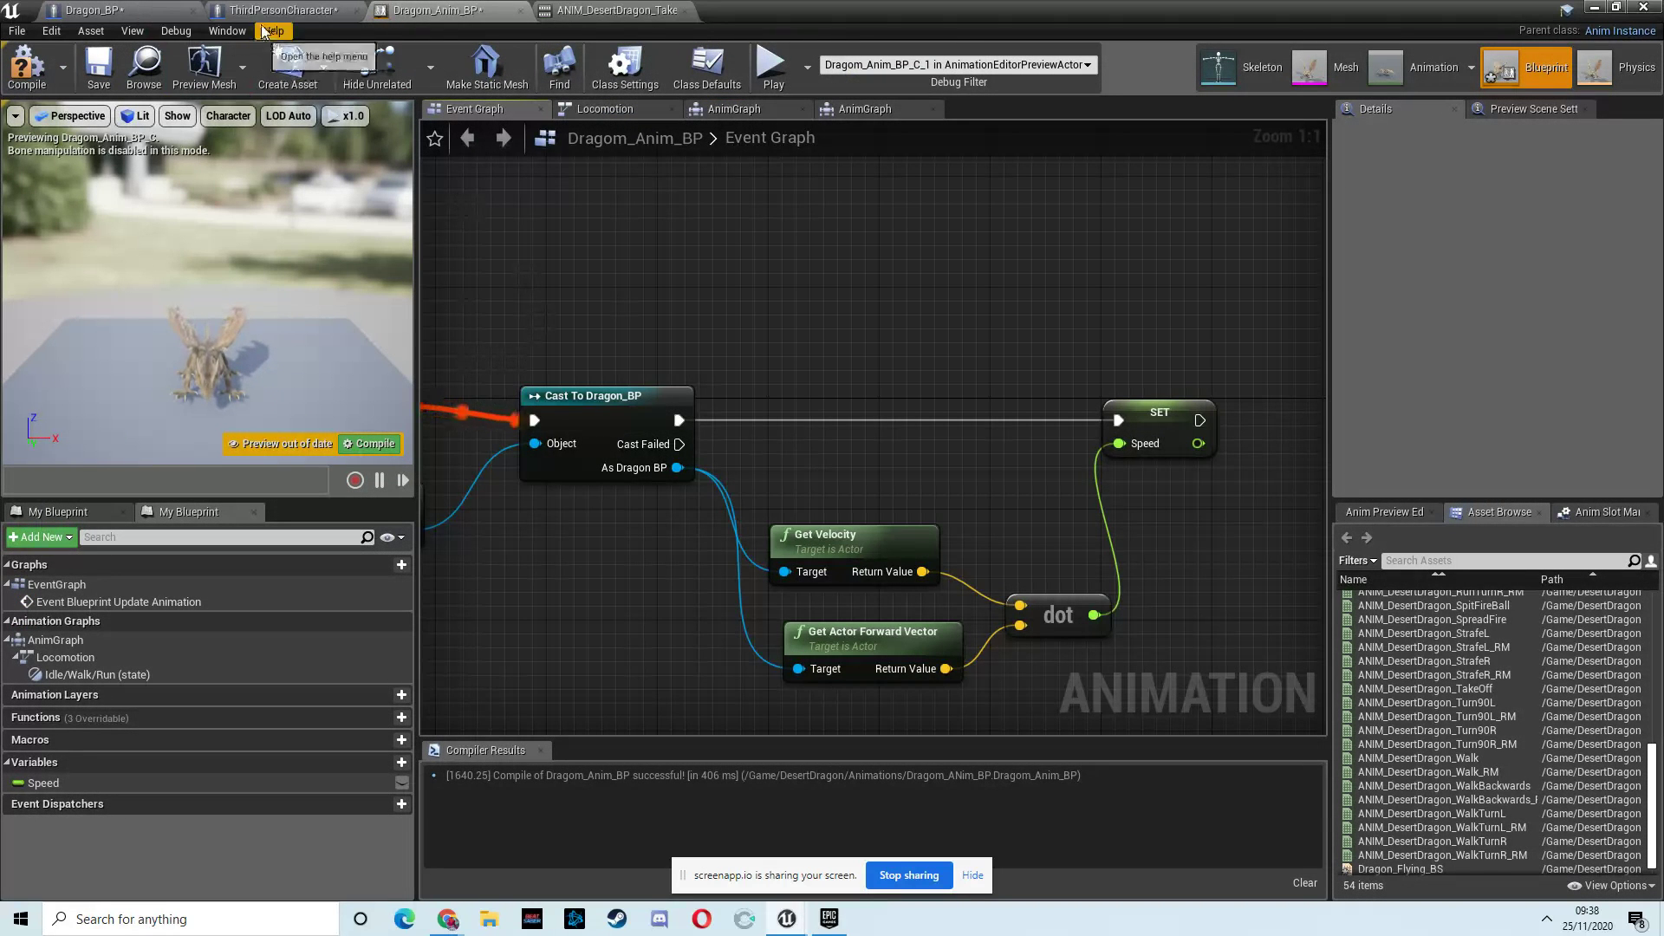
{"action": "left_click", "coordinate": [165, 11]}
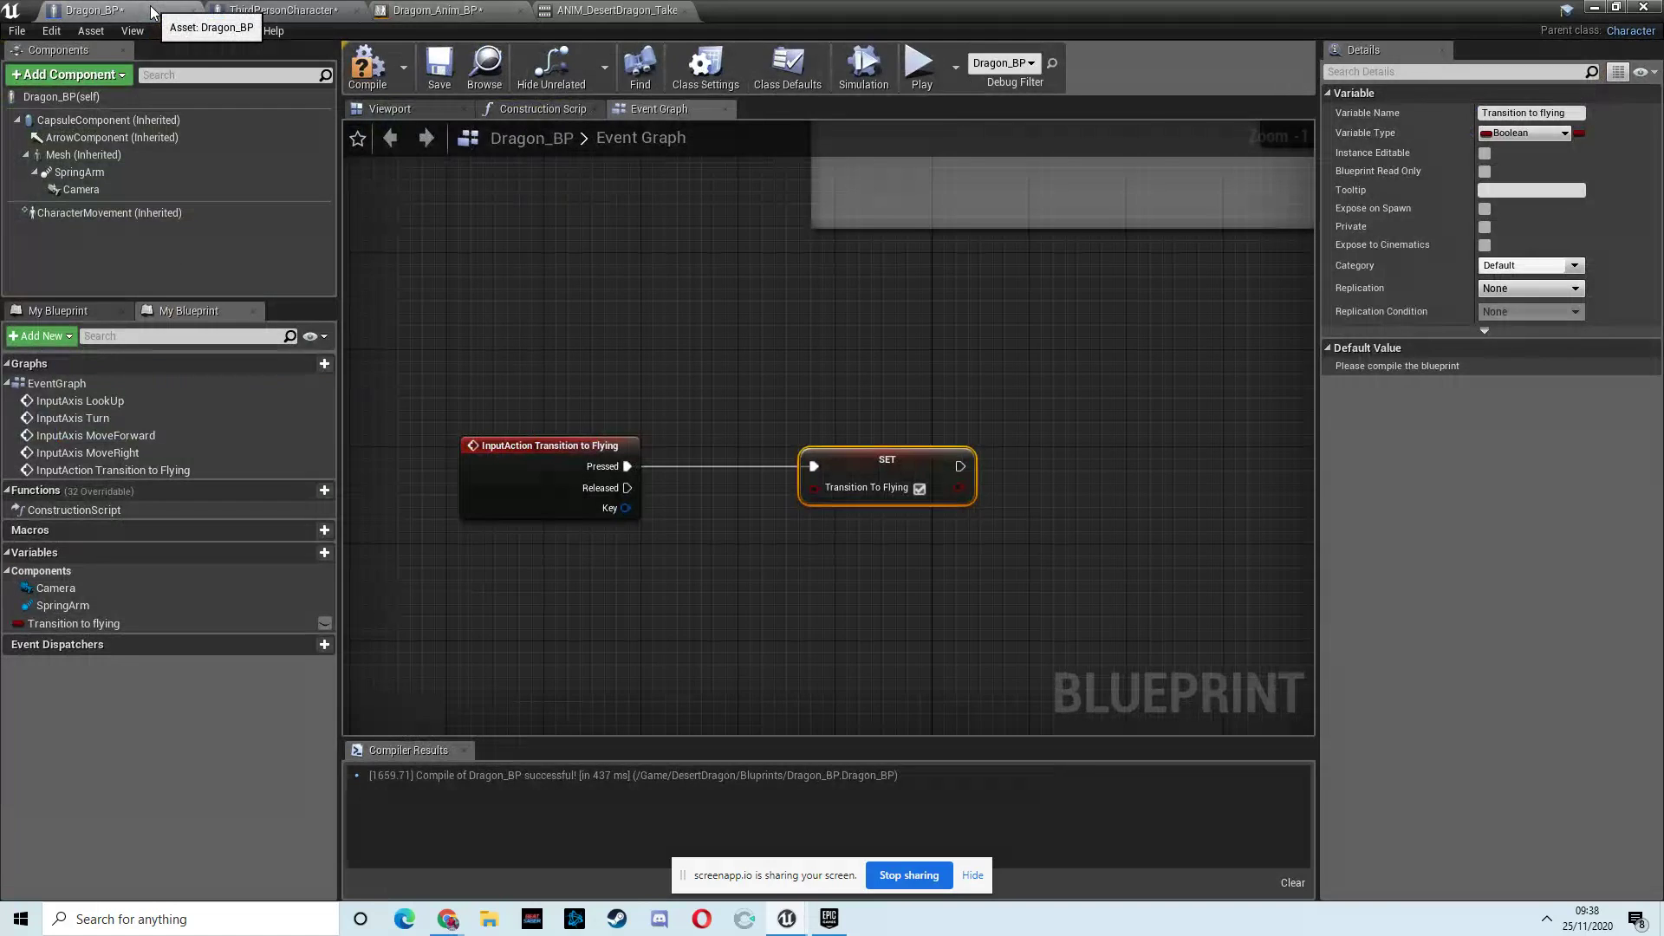
{"action": "left_click", "coordinate": [360, 77]}
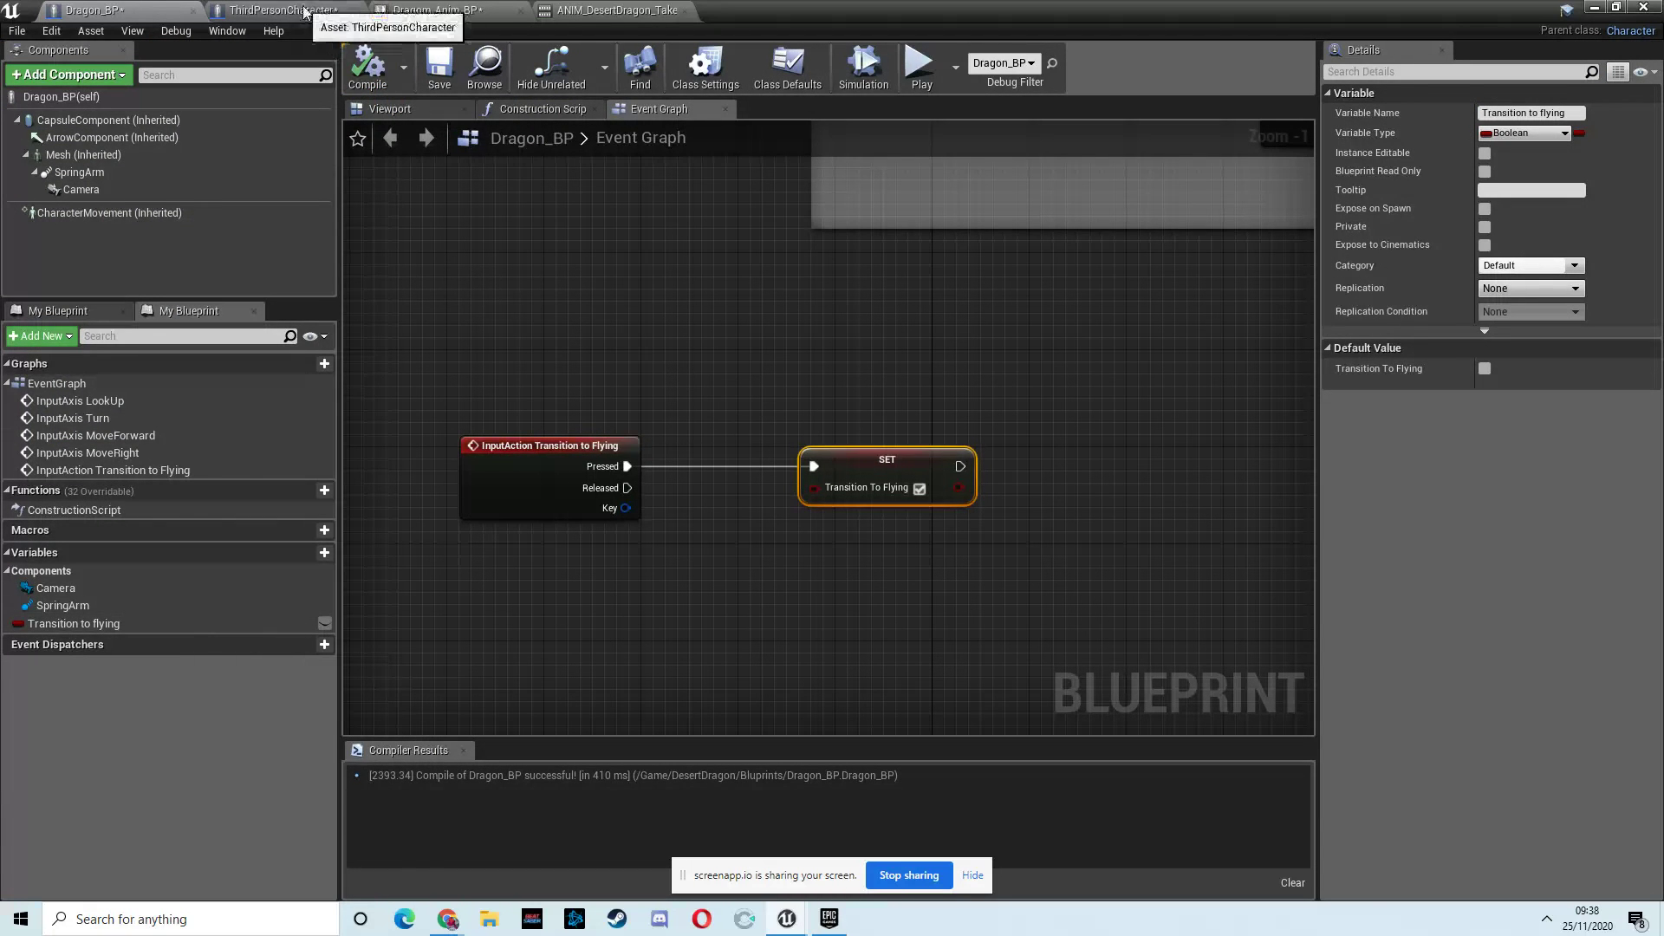
In Dragom_Anim_BP's Event Graph, add a Get Transition To Flying node from the As Dragon BP output of the cast
{"action": "left_click", "coordinate": [434, 10]}
{"action": "right_click_drag", "start_coordinate": [568, 270], "coordinate": [861, 244]}
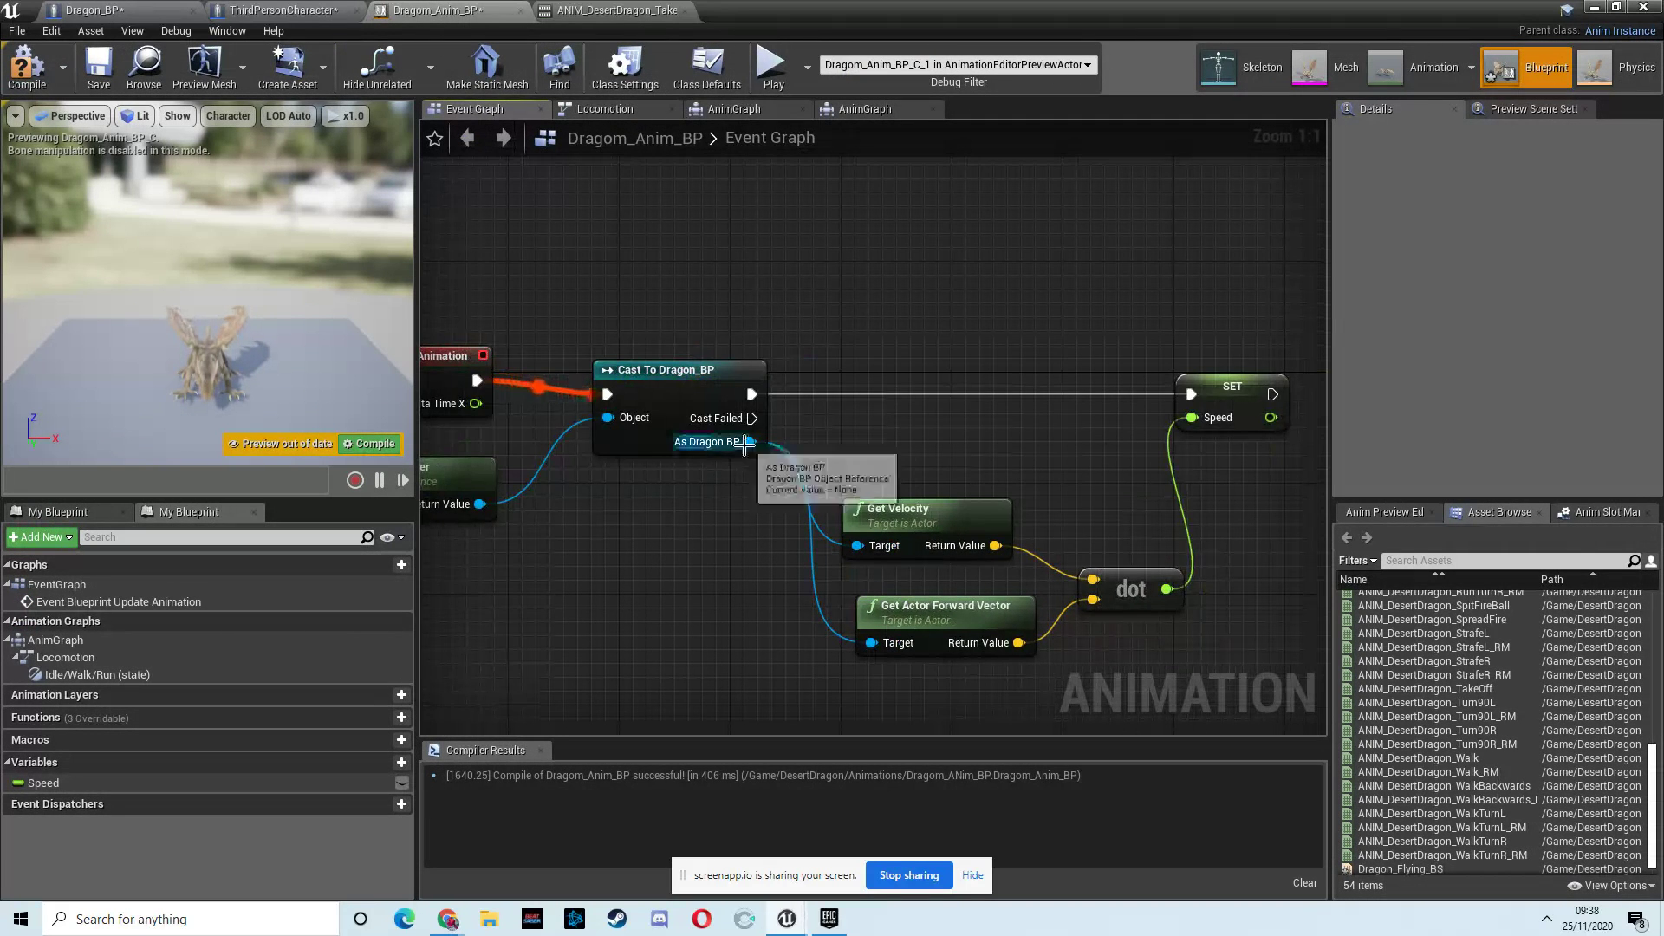
{"action": "left_click_drag", "start_coordinate": [751, 441], "coordinate": [870, 185]}
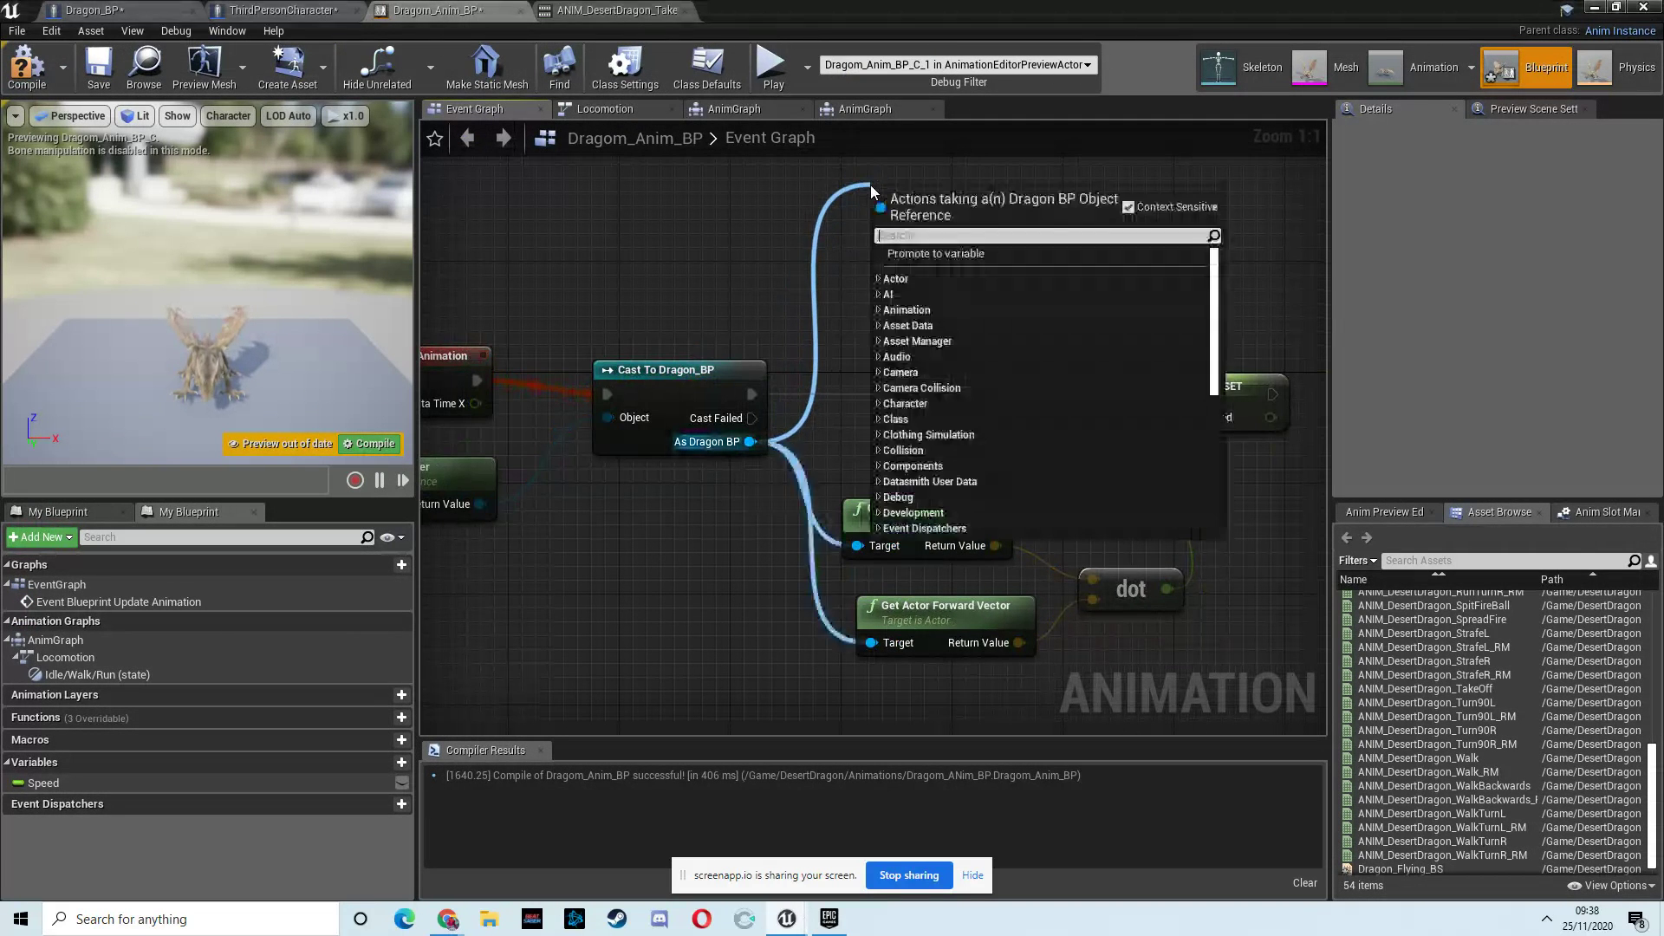
{"action": "type", "text": "get tran"}
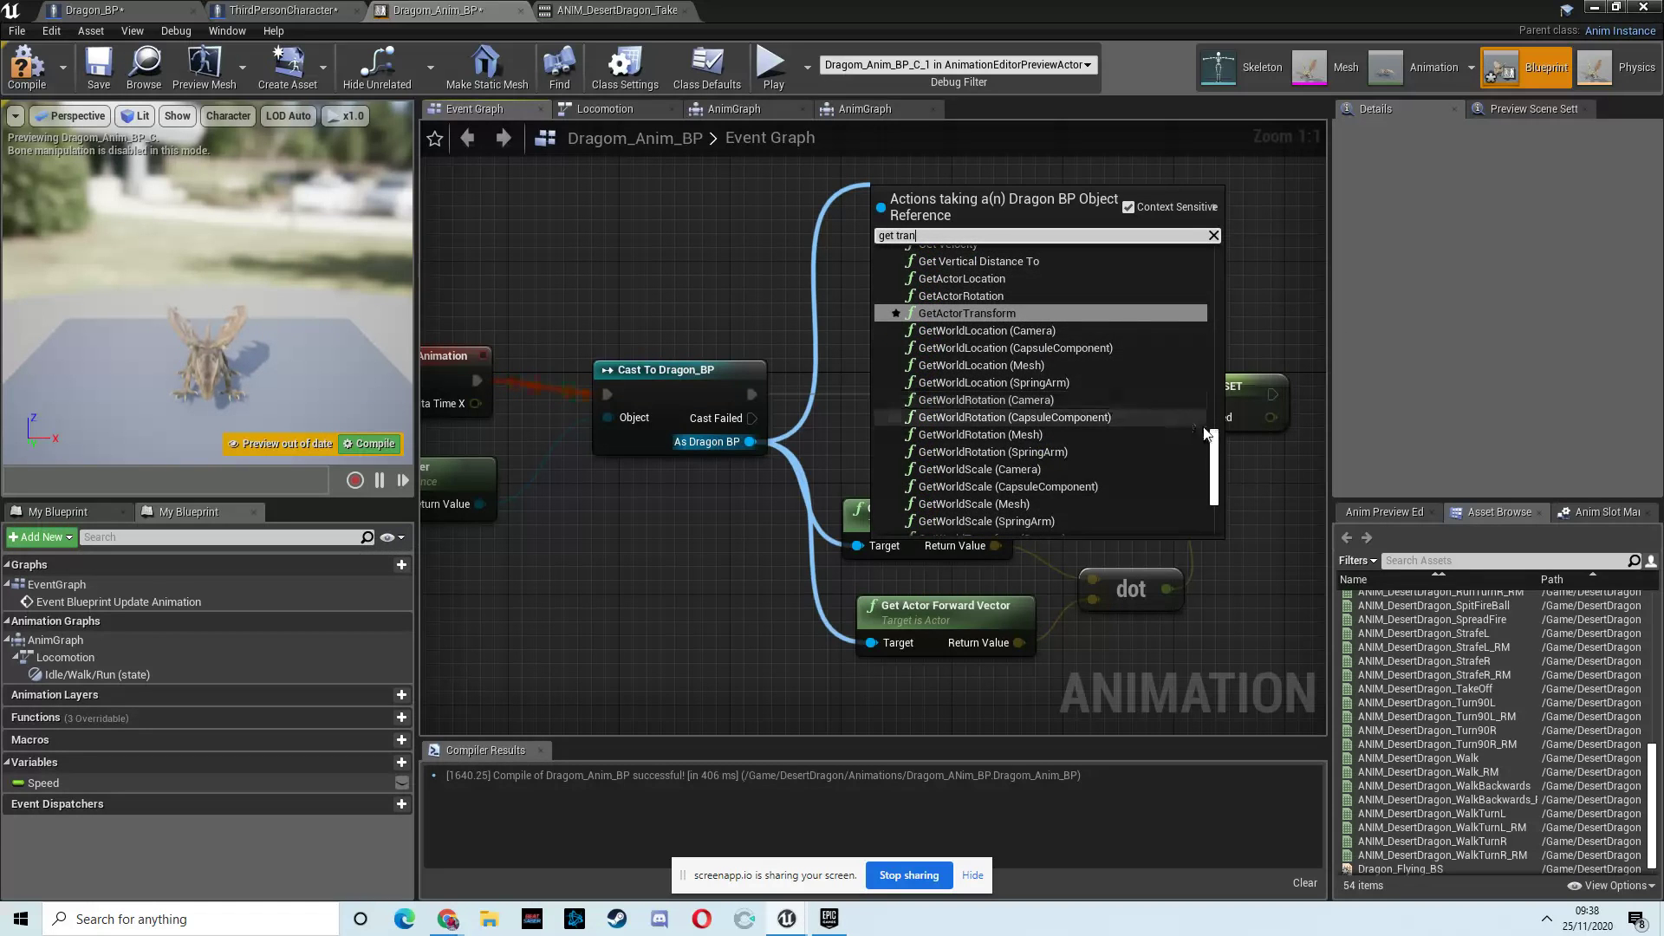
{"action": "left_click_drag", "start_coordinate": [1214, 437], "coordinate": [1217, 482]}
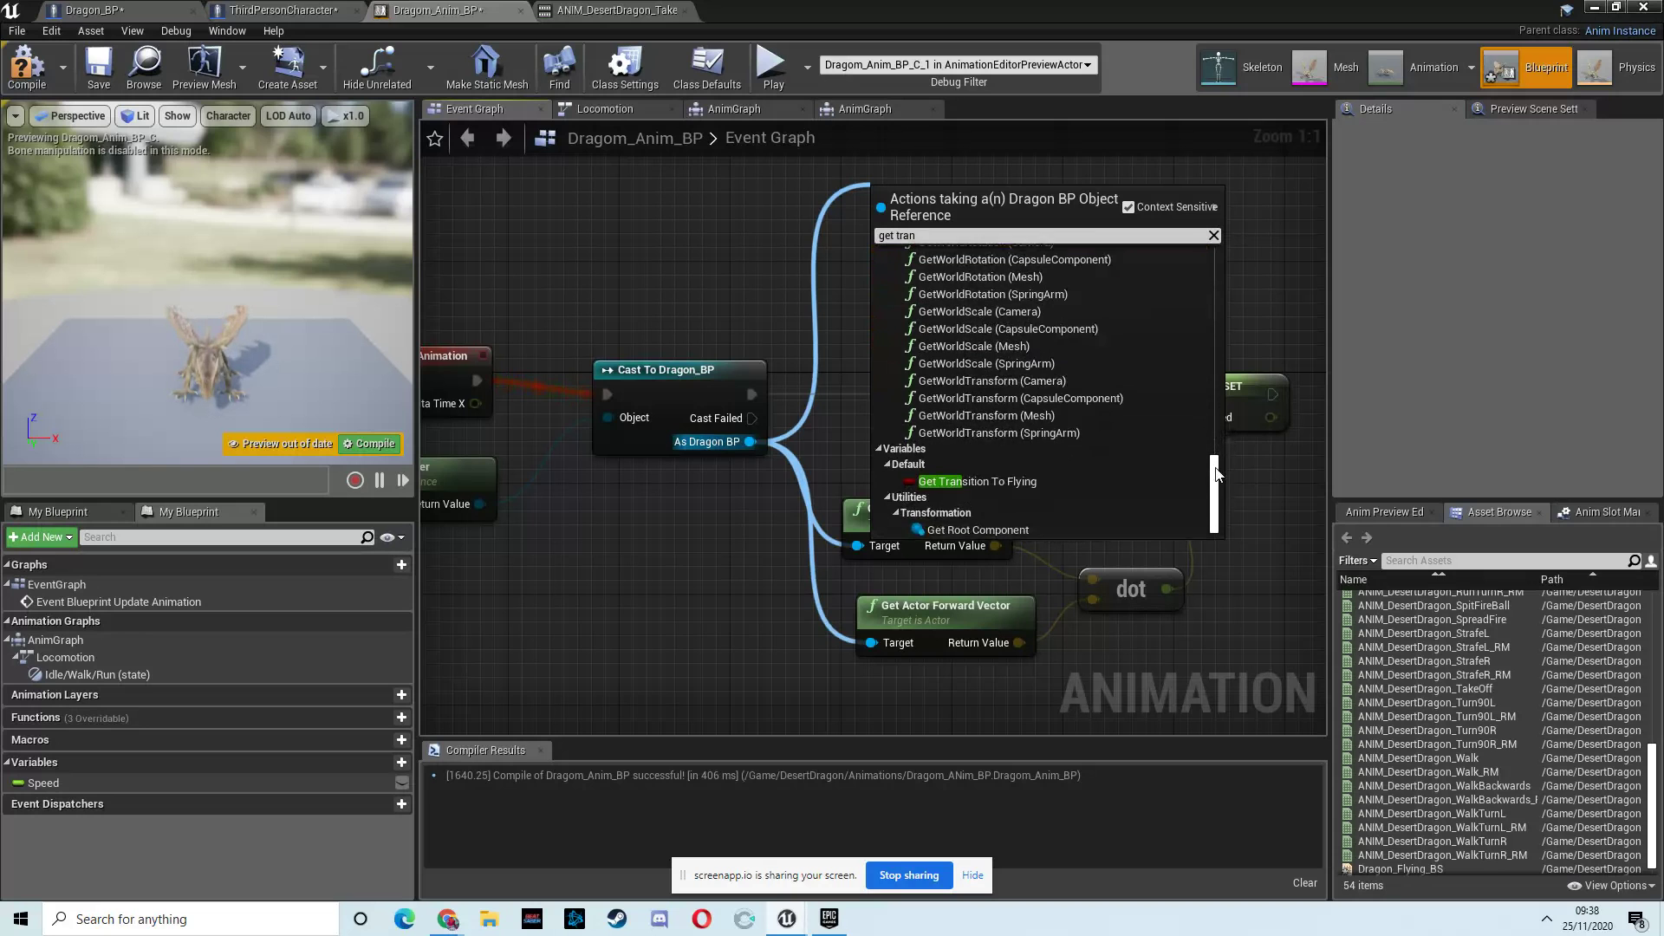
{"action": "left_click", "coordinate": [972, 482]}
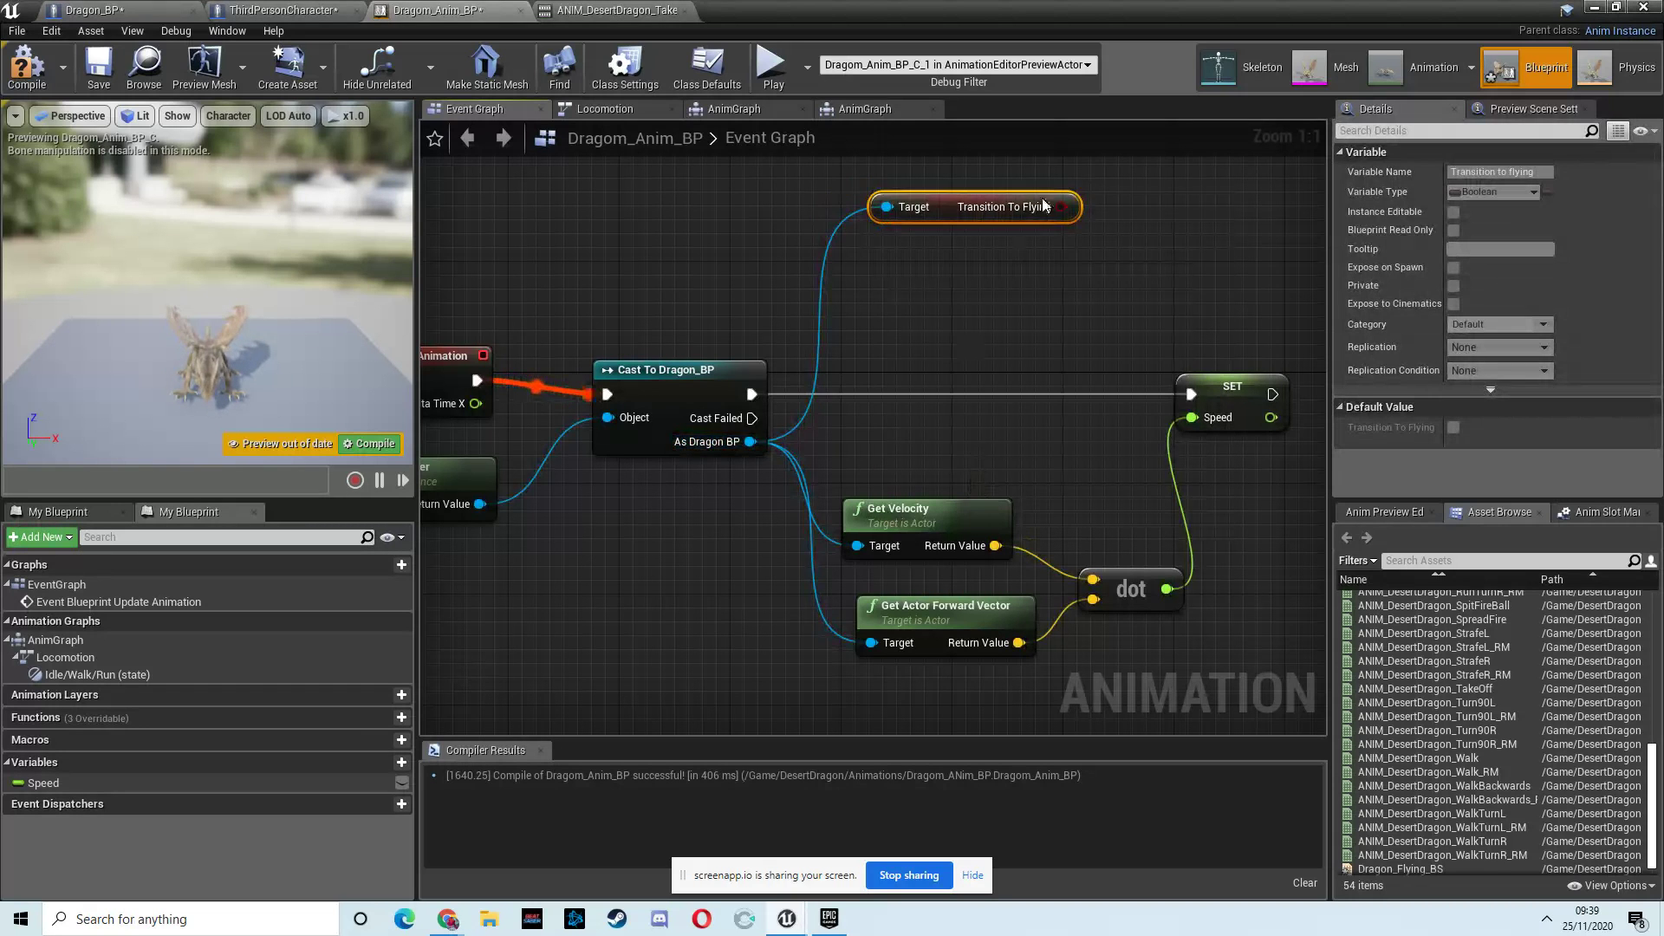
Promote the Transition To Flying output to a new Boolean variable named Trans flying
{"action": "right_click_drag", "start_coordinate": [1059, 208], "coordinate": [822, 228]}
{"action": "left_click_drag", "start_coordinate": [824, 227], "coordinate": [901, 253]}
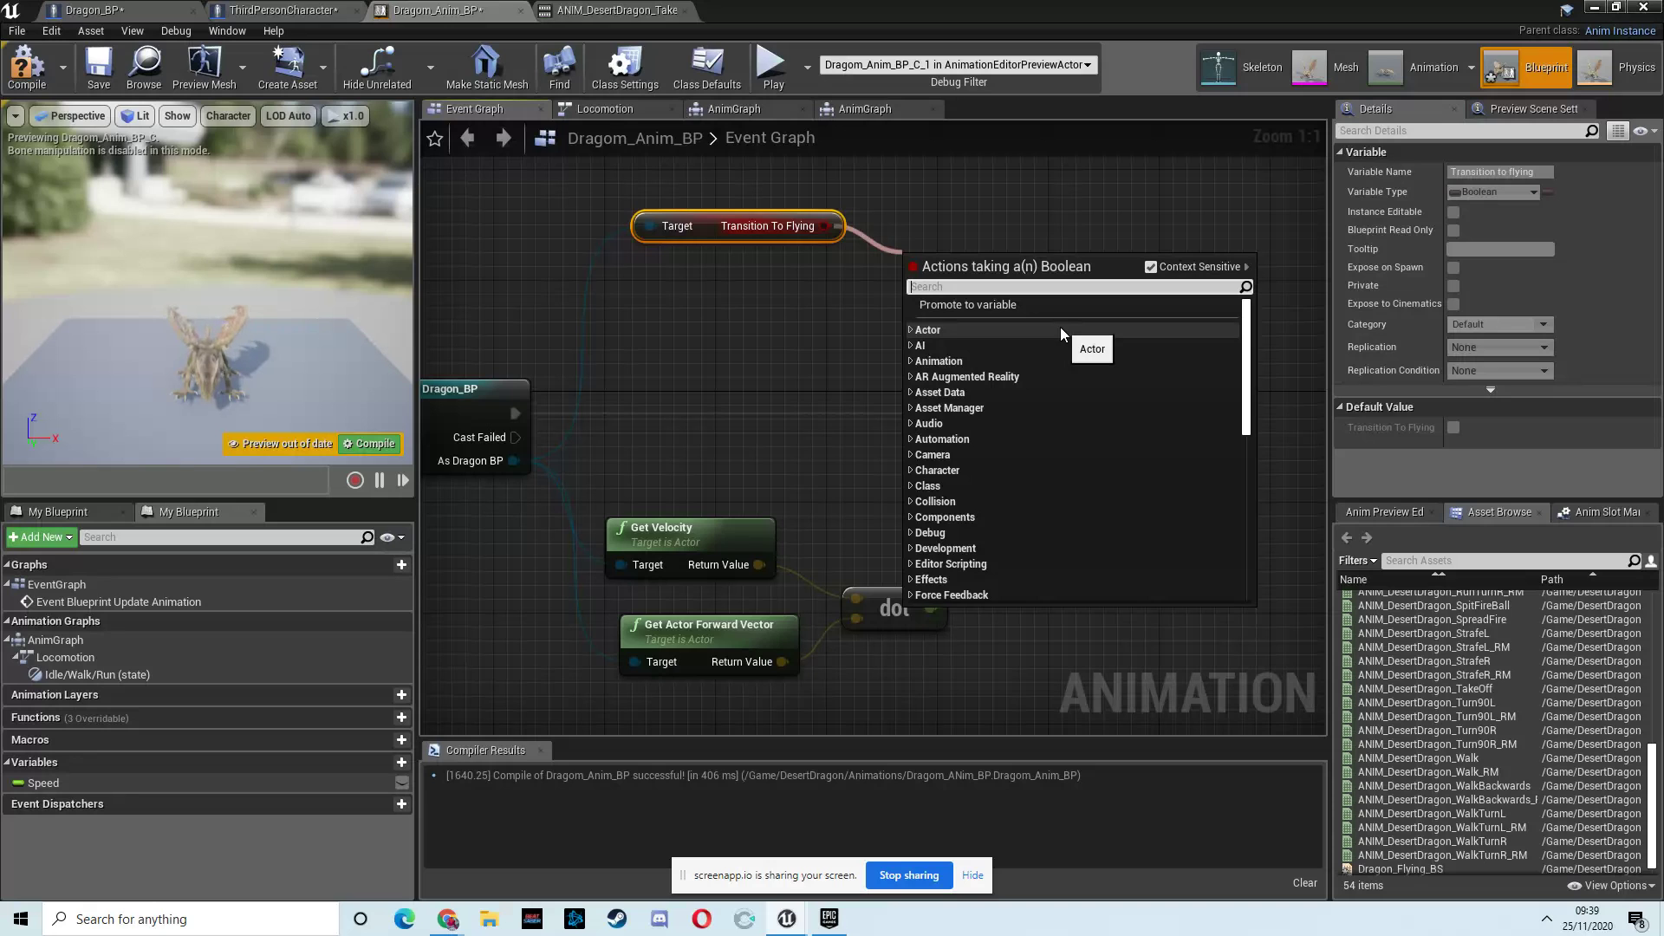
{"action": "left_click", "coordinate": [984, 305]}
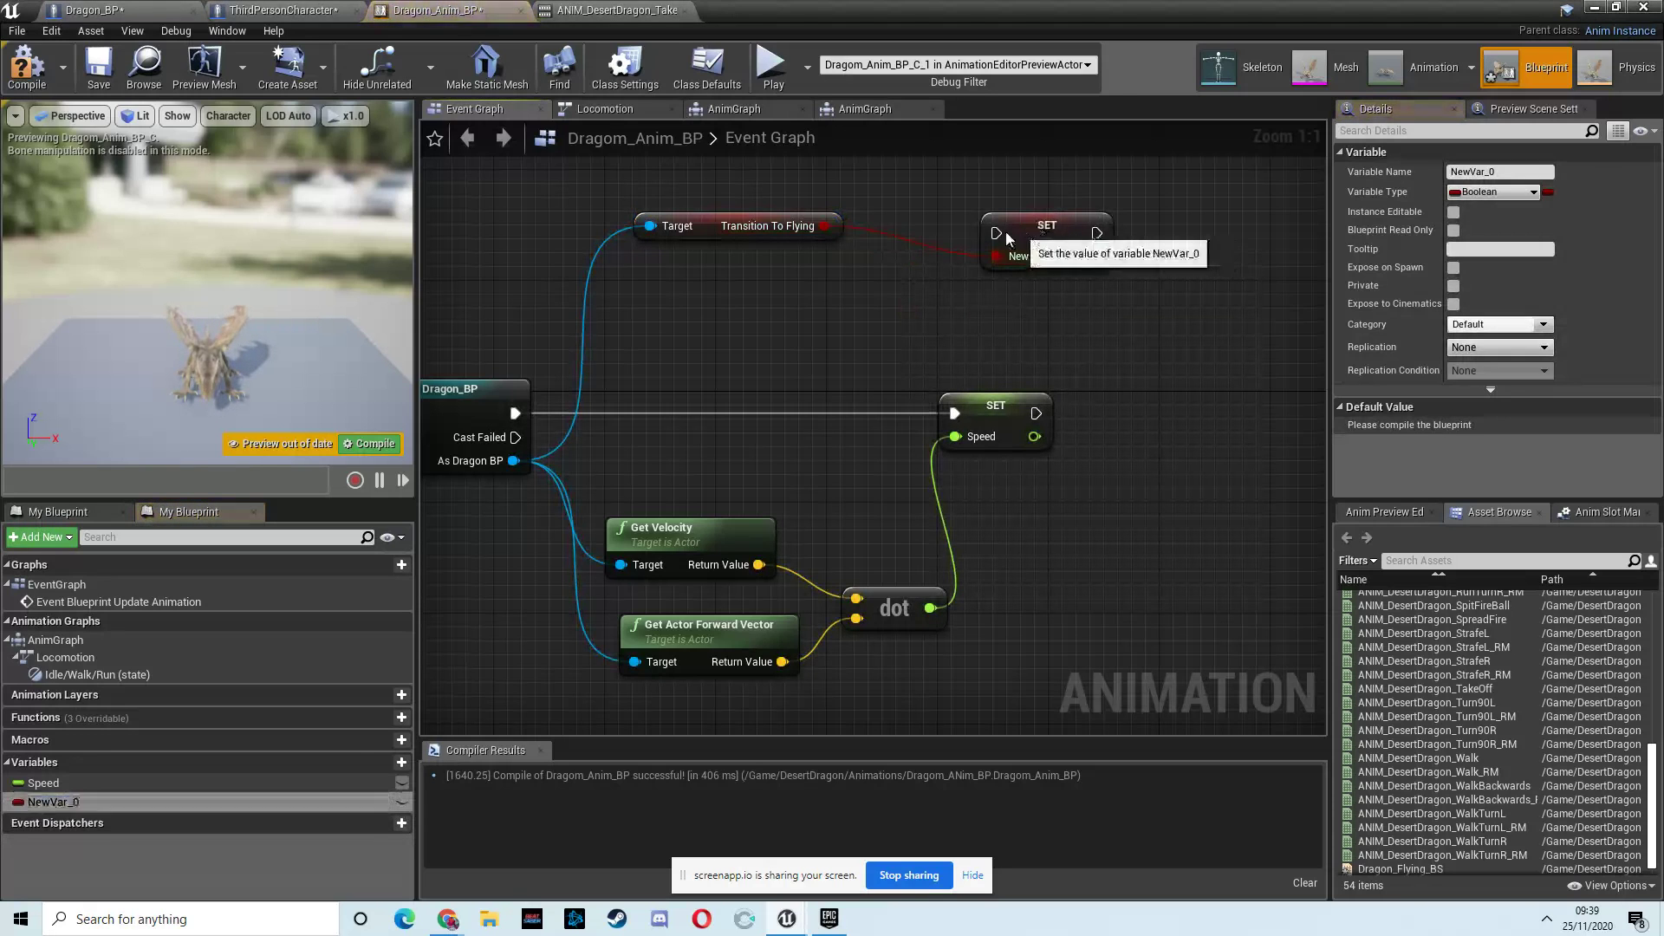
{"action": "left_click_drag", "start_coordinate": [1023, 227], "coordinate": [978, 228]}
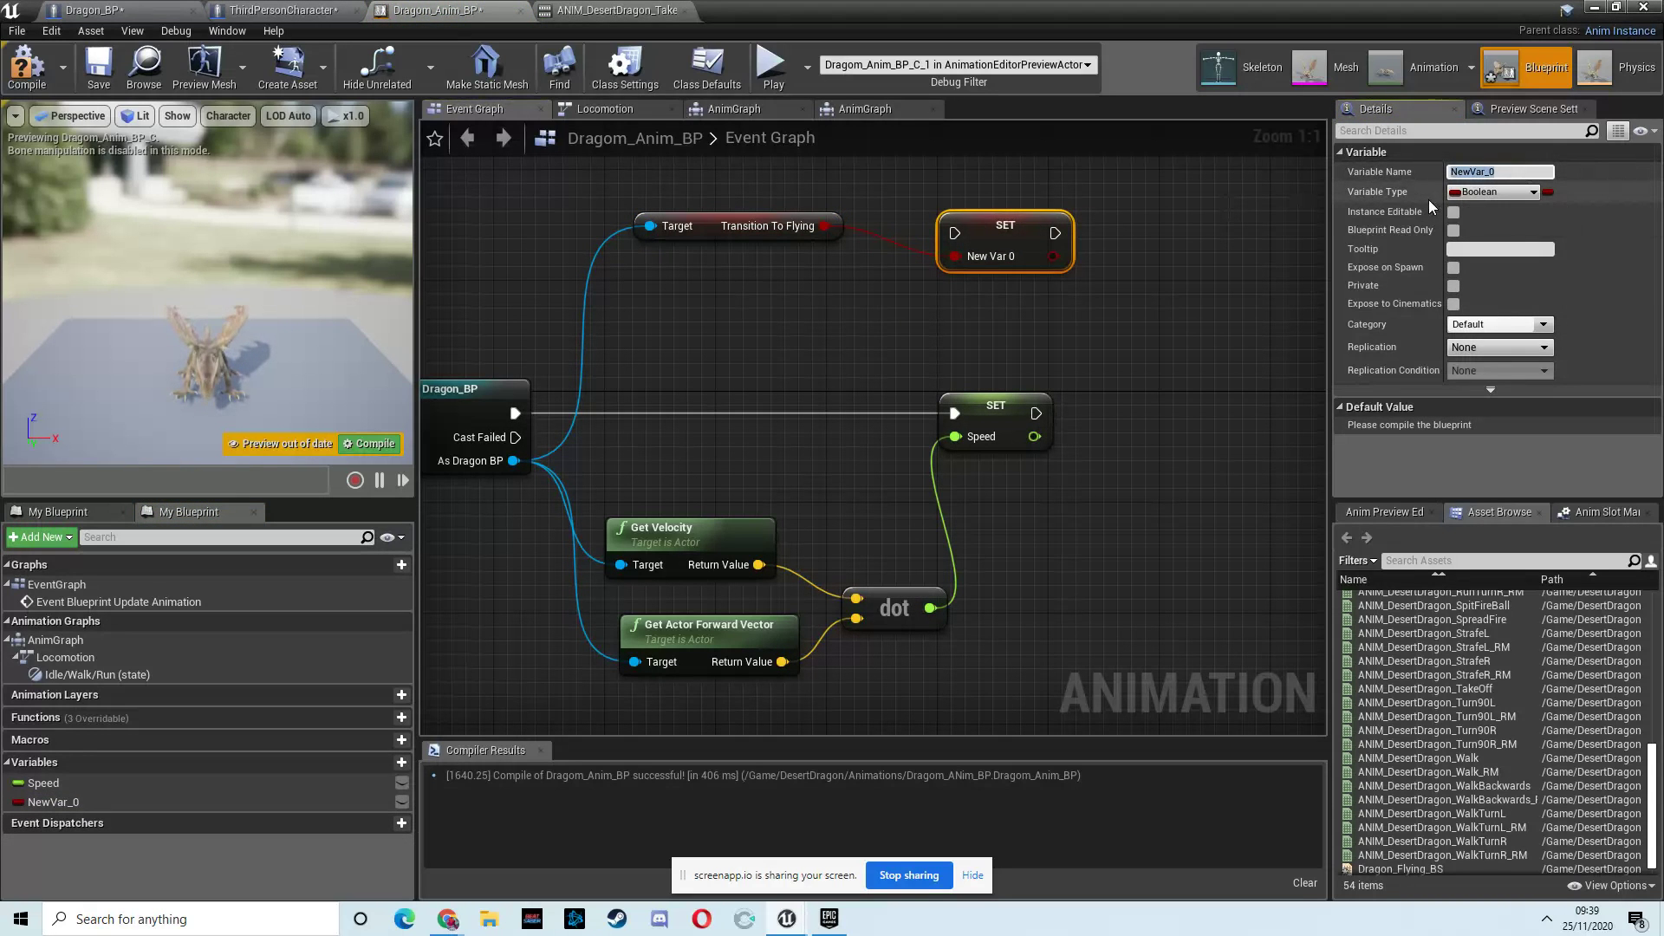
{"action": "type", "text": "Trans flying"}
{"action": "key", "text": "Return"}
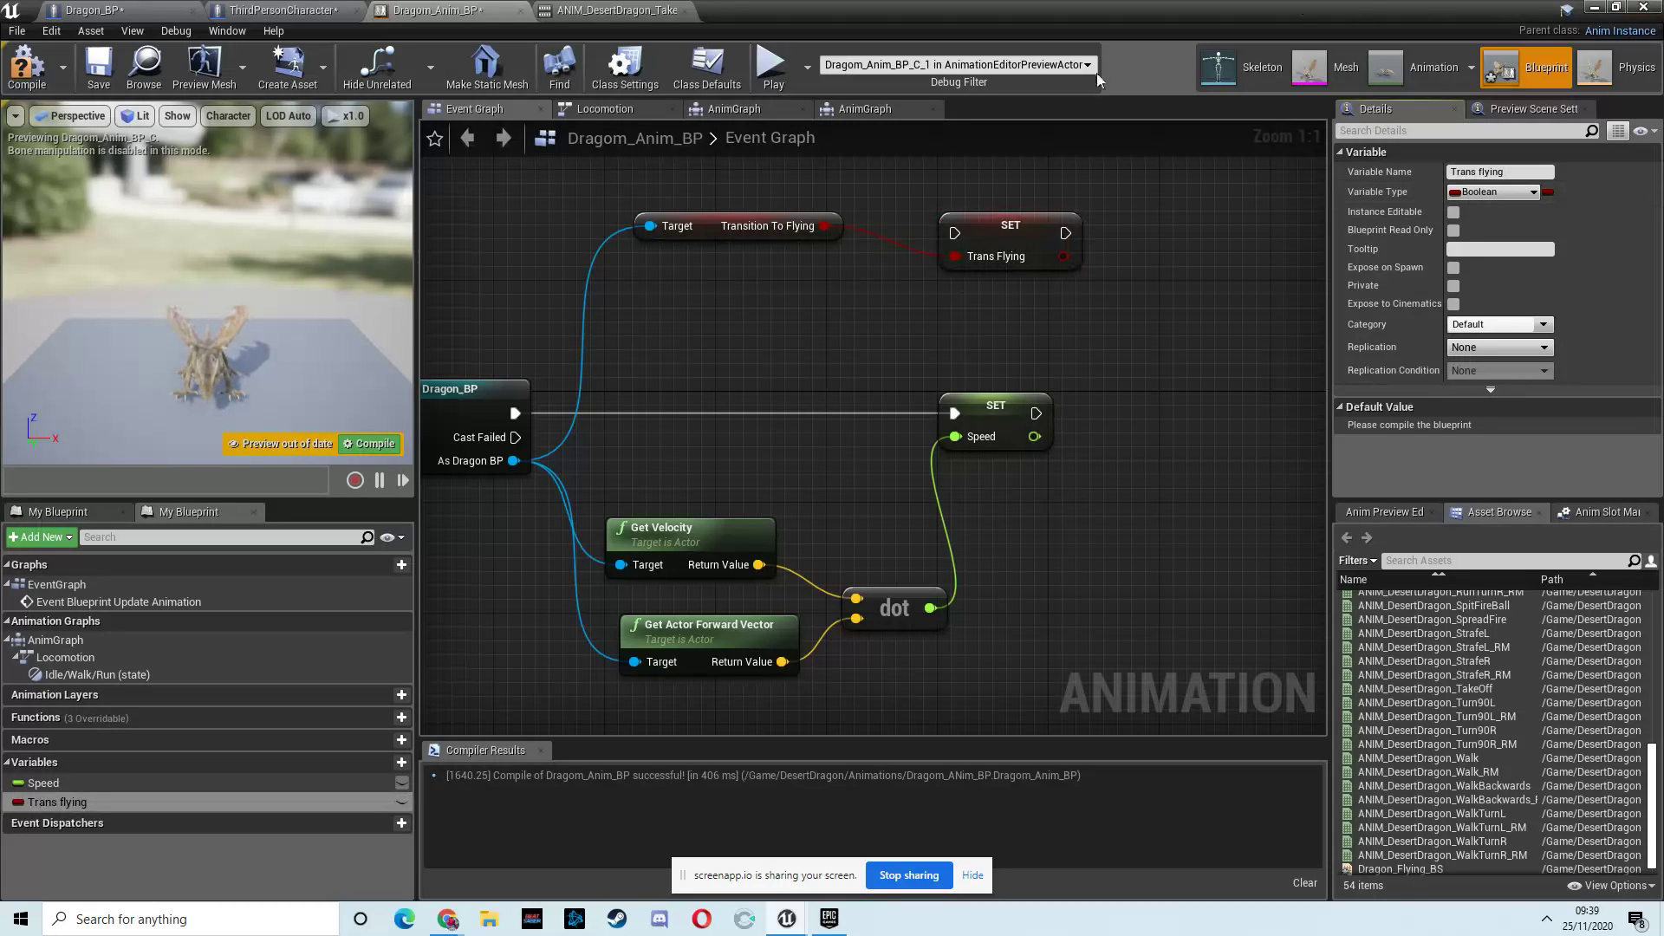
Place the Set Trans Flying node beside the Set Speed node and connect their execution pins
{"action": "left_click_drag", "start_coordinate": [1024, 252], "coordinate": [1174, 446]}
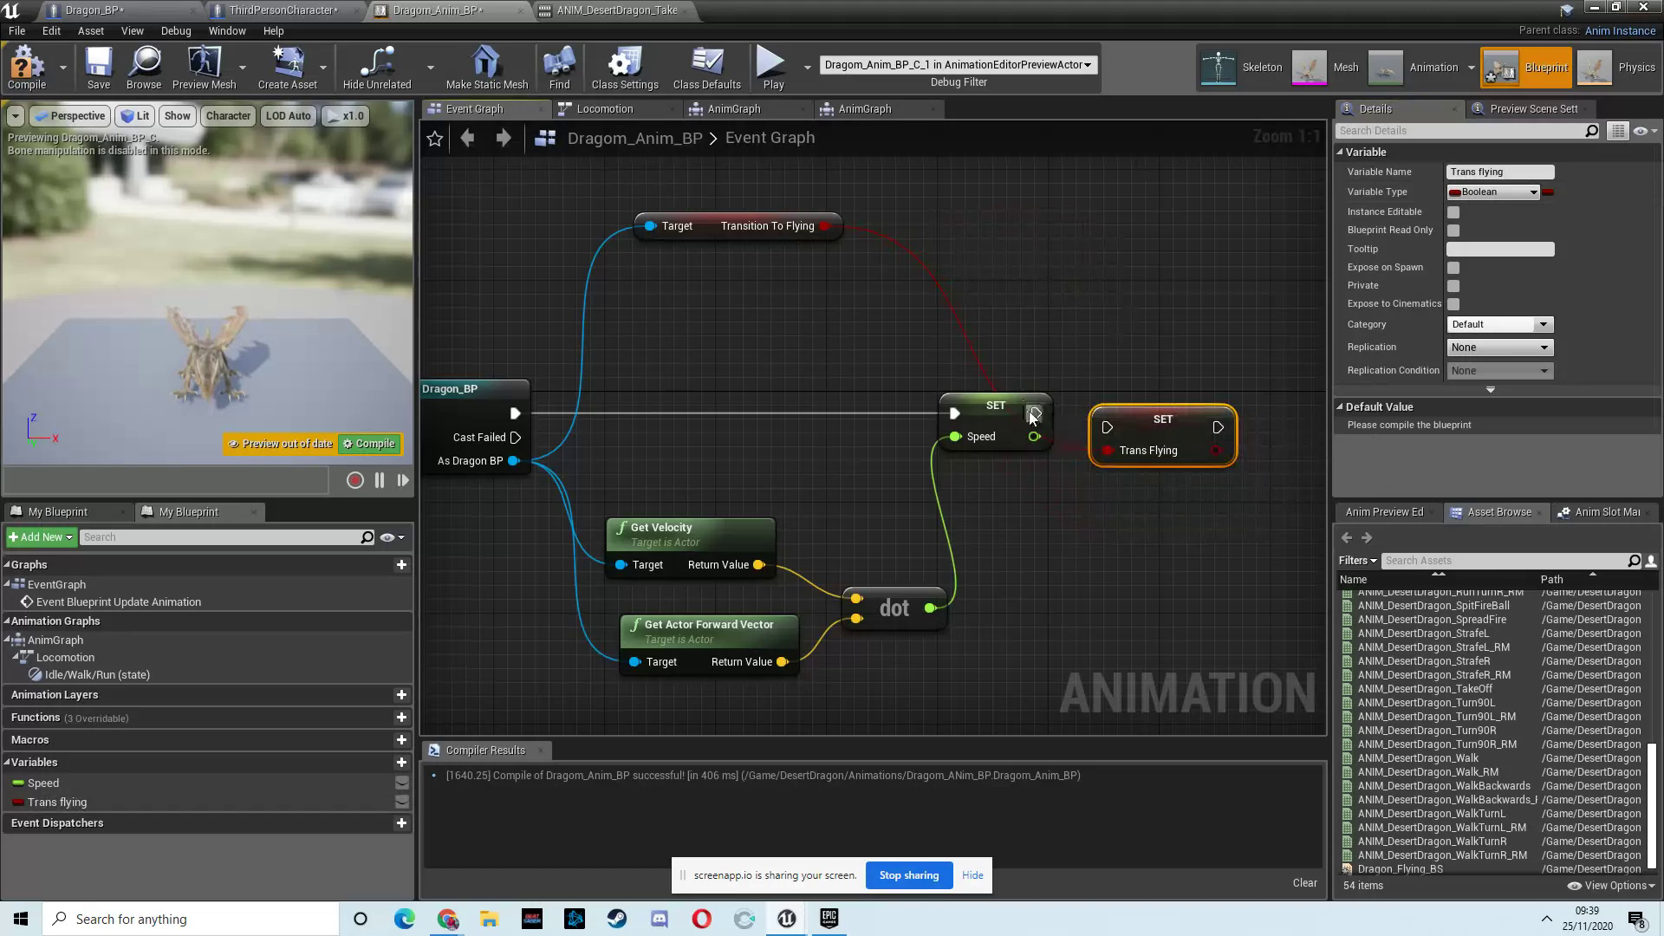
{"action": "left_click_drag", "start_coordinate": [1033, 416], "coordinate": [1111, 429]}
{"action": "right_click_drag", "start_coordinate": [1153, 379], "coordinate": [1048, 301]}
{"action": "left_click_drag", "start_coordinate": [1069, 349], "coordinate": [1069, 336]}
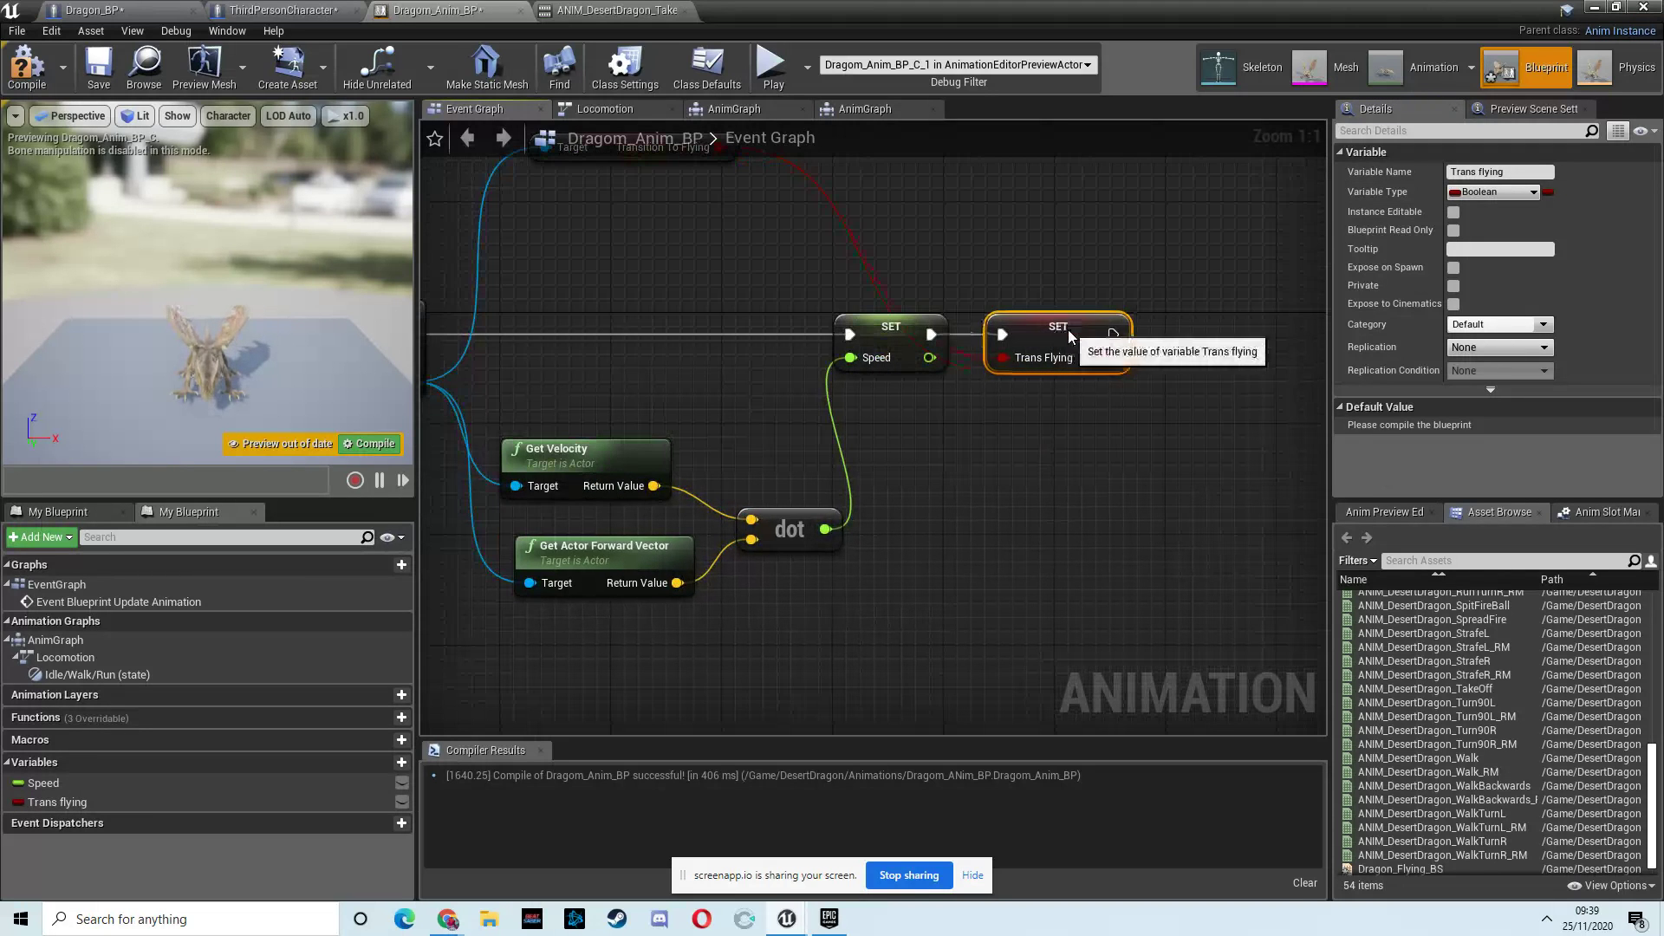
{"action": "right_click_drag", "start_coordinate": [880, 155], "coordinate": [917, 190]}
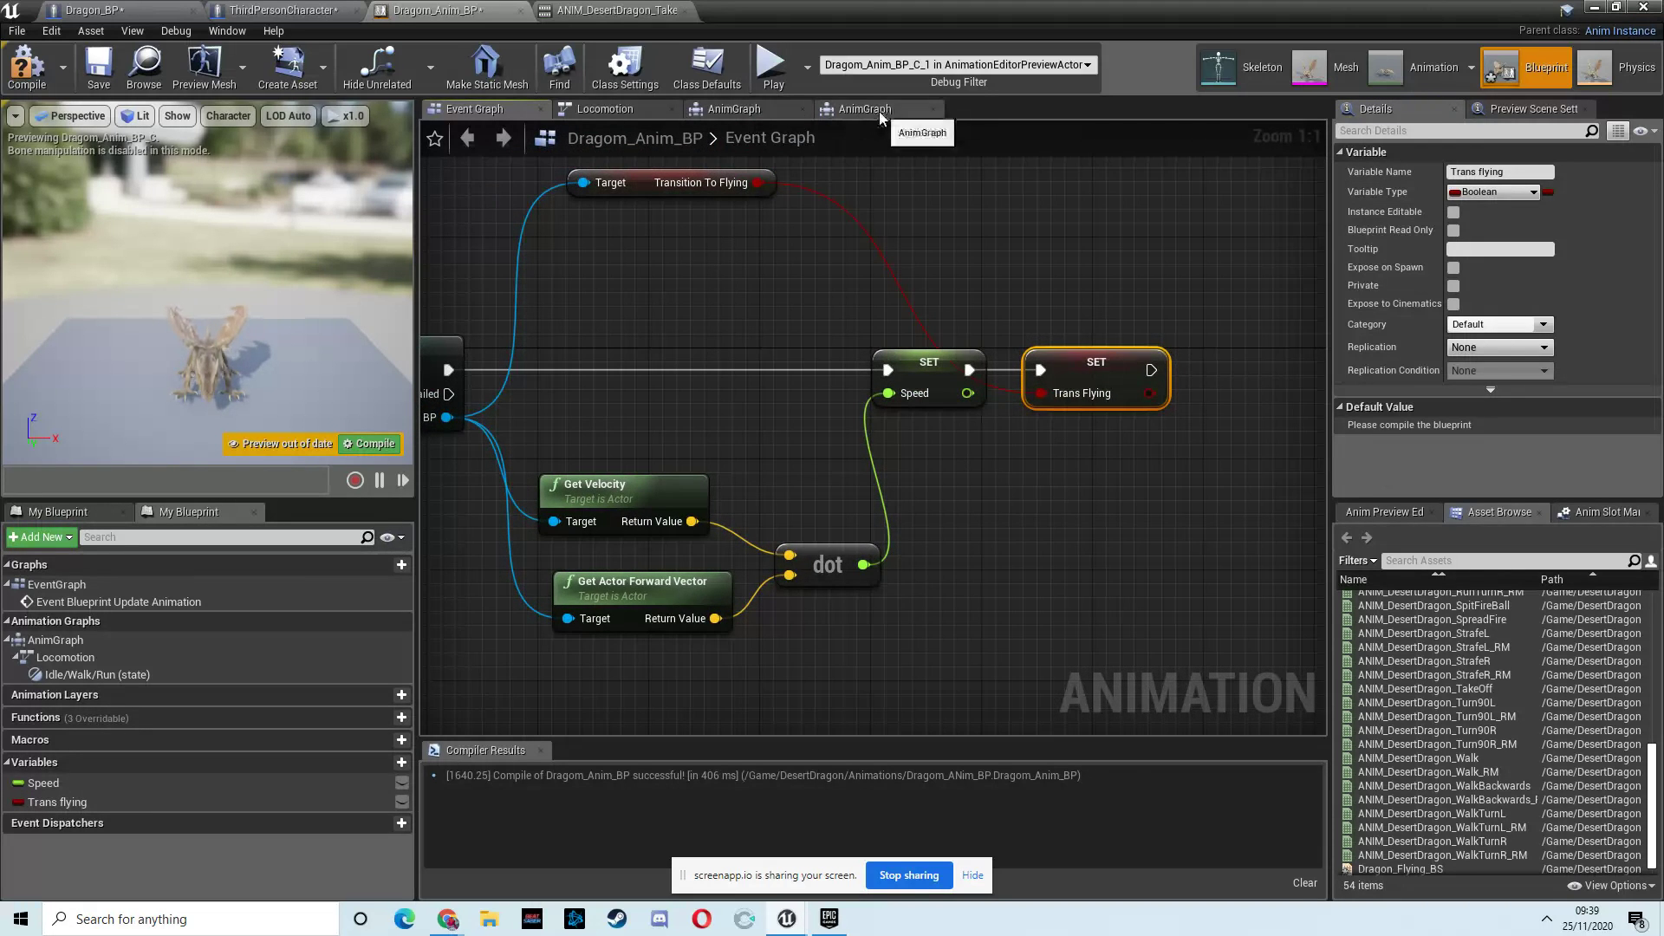
In the Locomotion state machine, add a state named Transition to flying with a transition leading from Idle/Walk/Run
{"action": "left_click", "coordinate": [747, 108]}
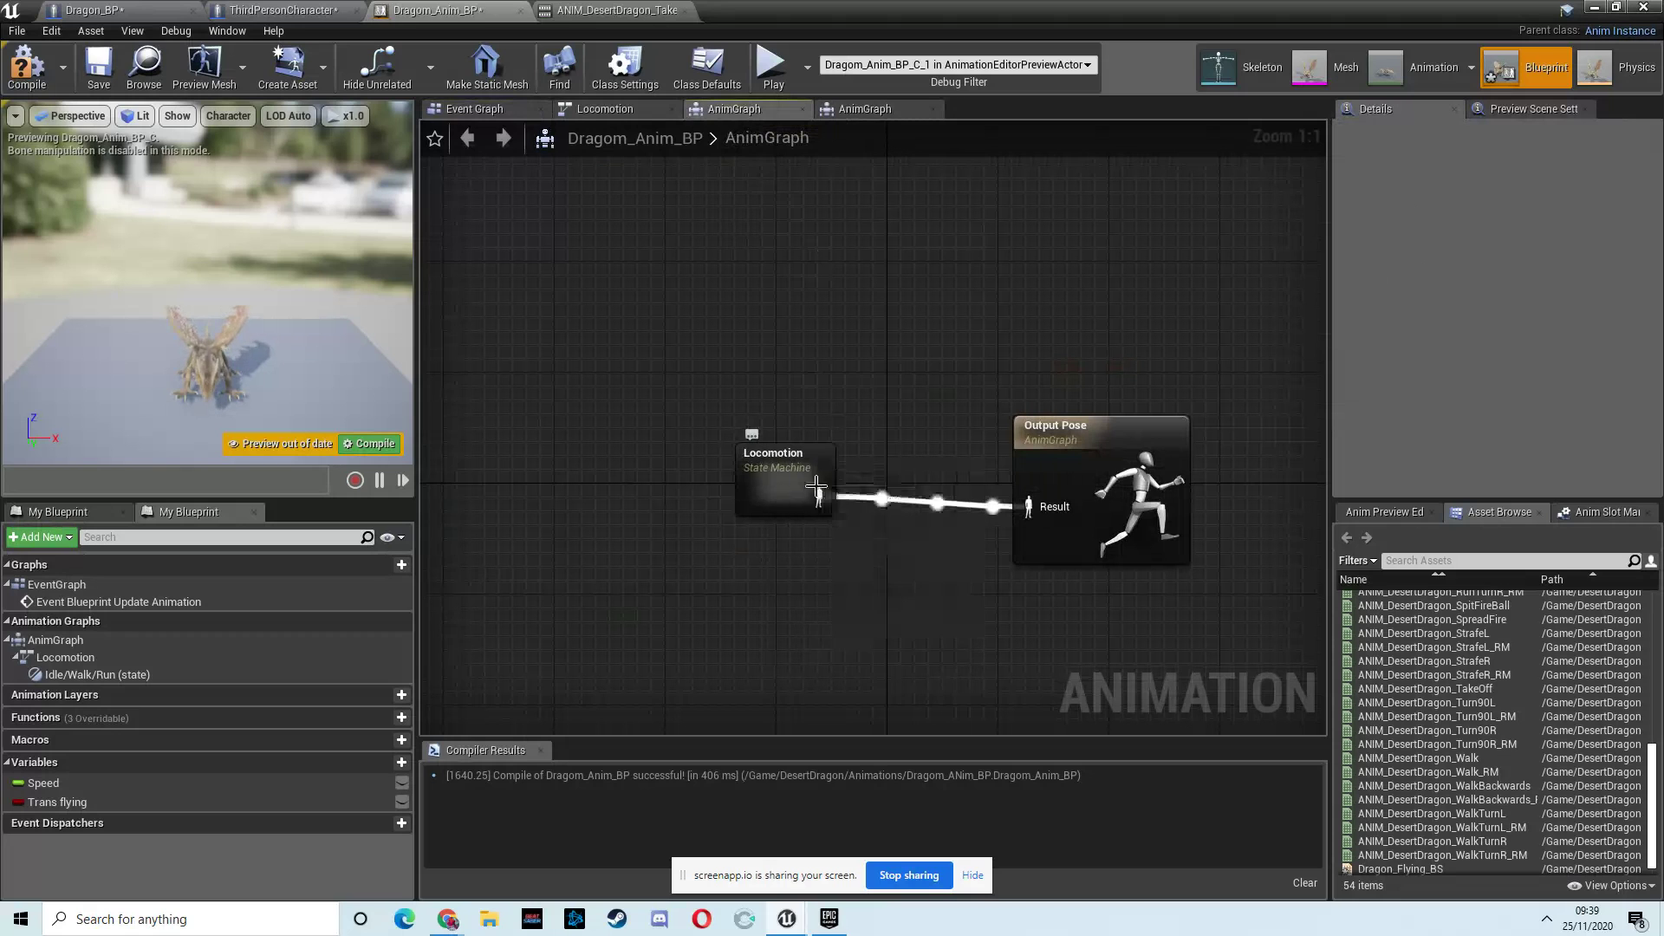
{"action": "double_click", "coordinate": [766, 467]}
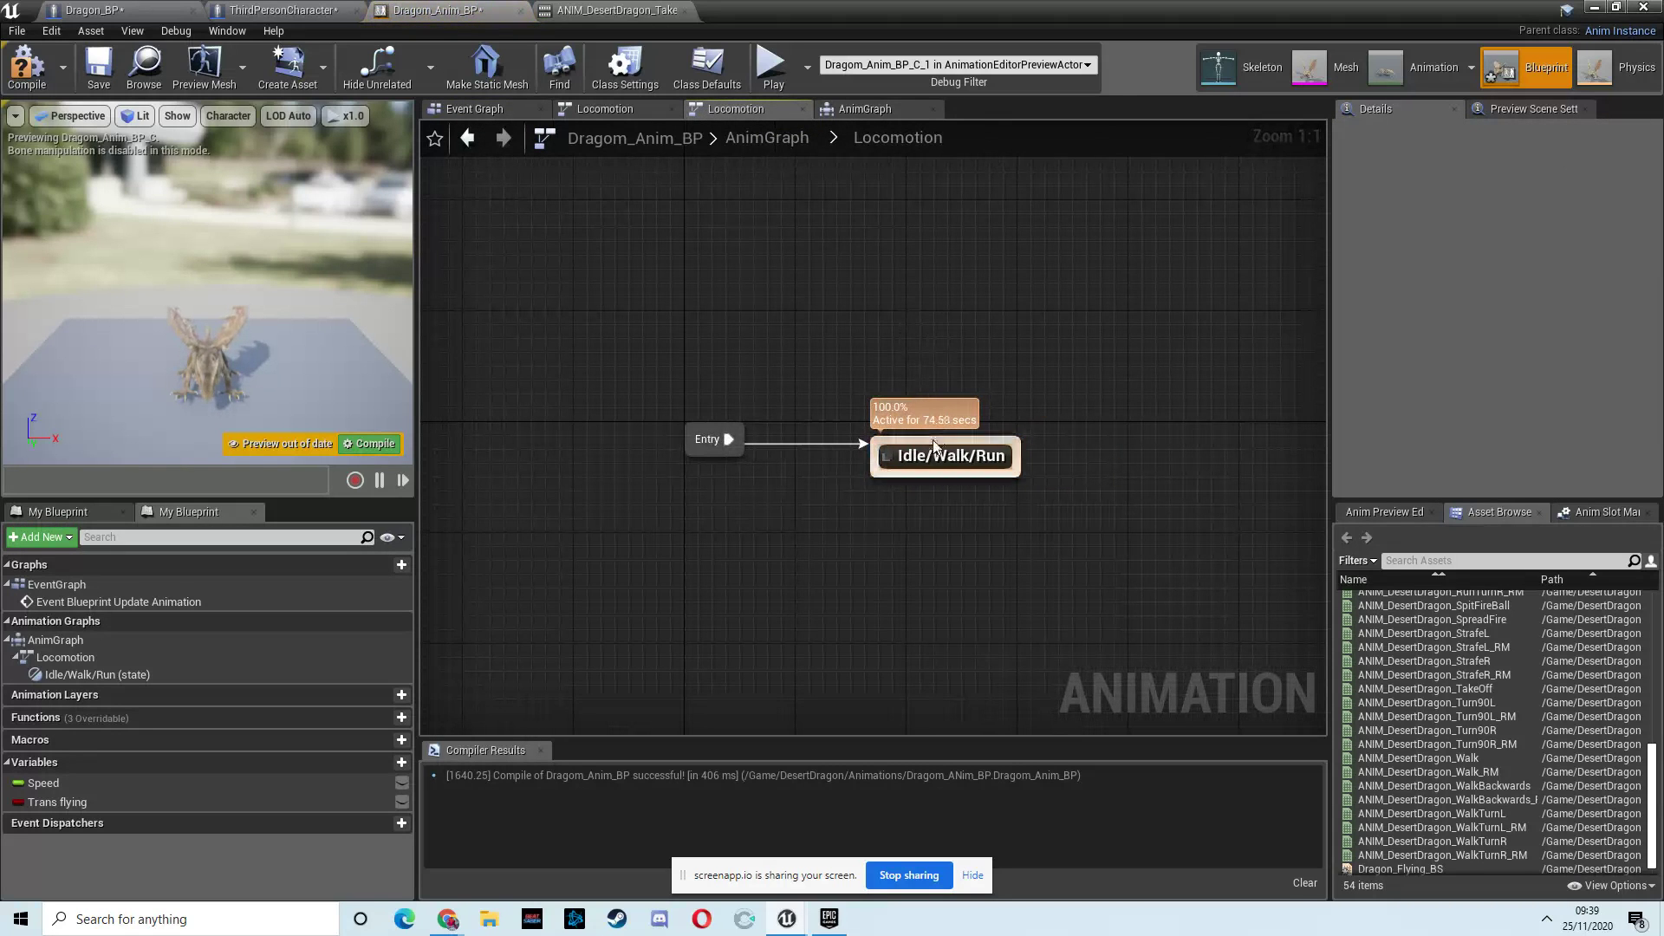
{"action": "right_click_drag", "start_coordinate": [947, 435], "coordinate": [814, 470]}
{"action": "left_click_drag", "start_coordinate": [814, 470], "coordinate": [808, 238]}
{"action": "left_click", "coordinate": [847, 283]}
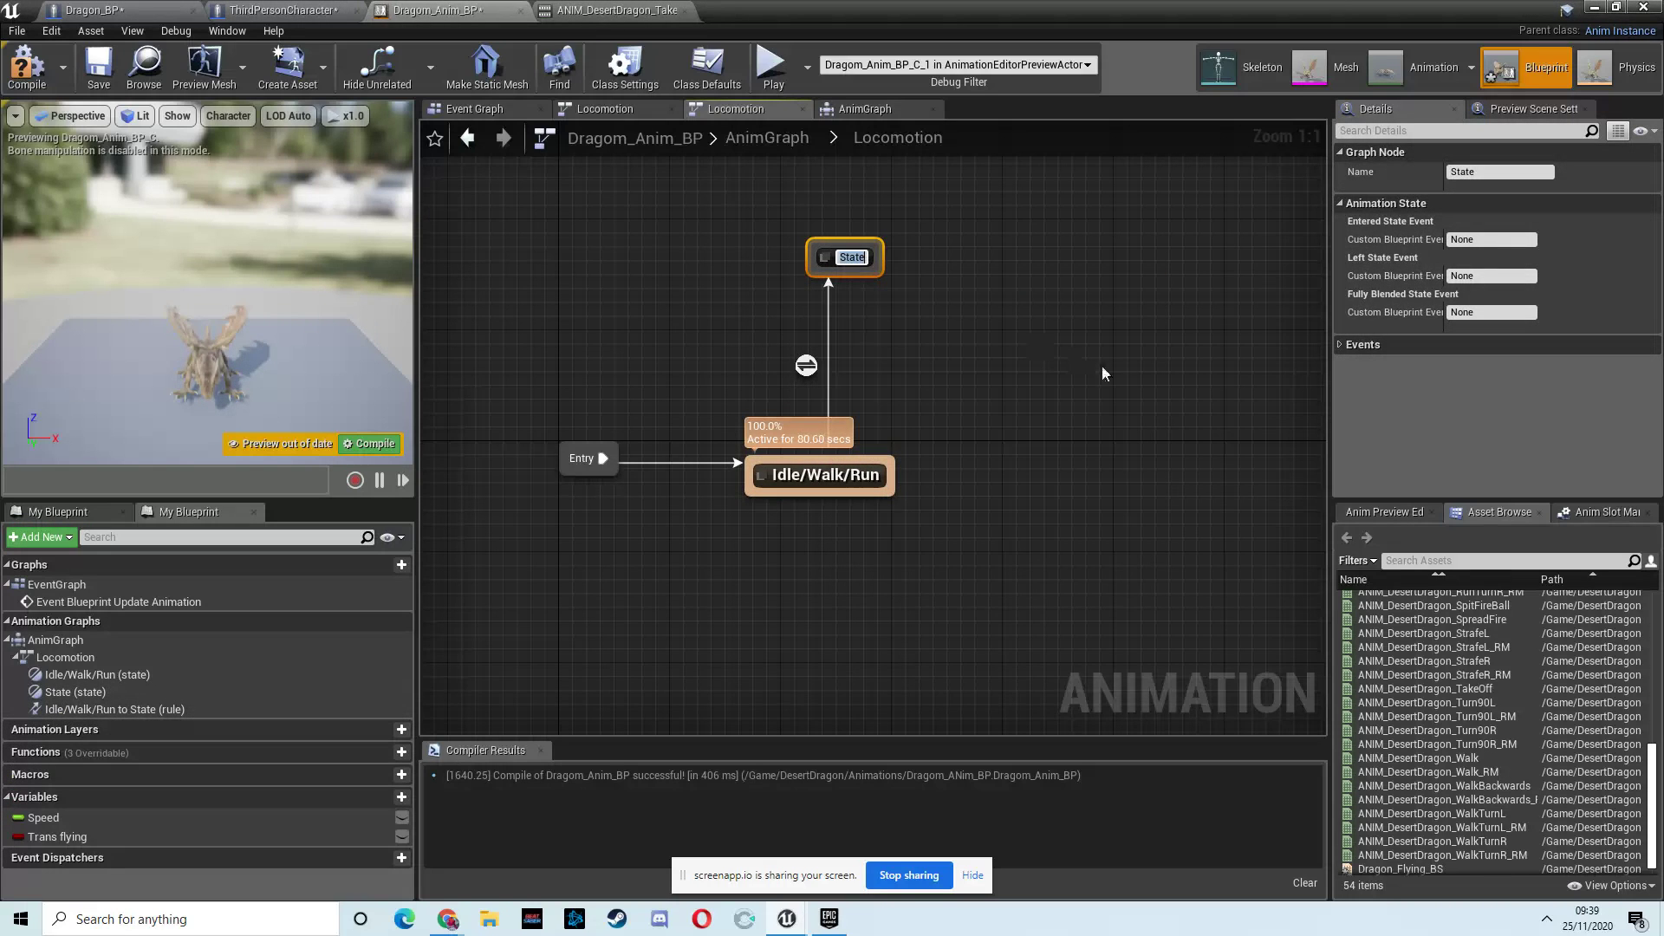
{"action": "type", "text": "Transit"}
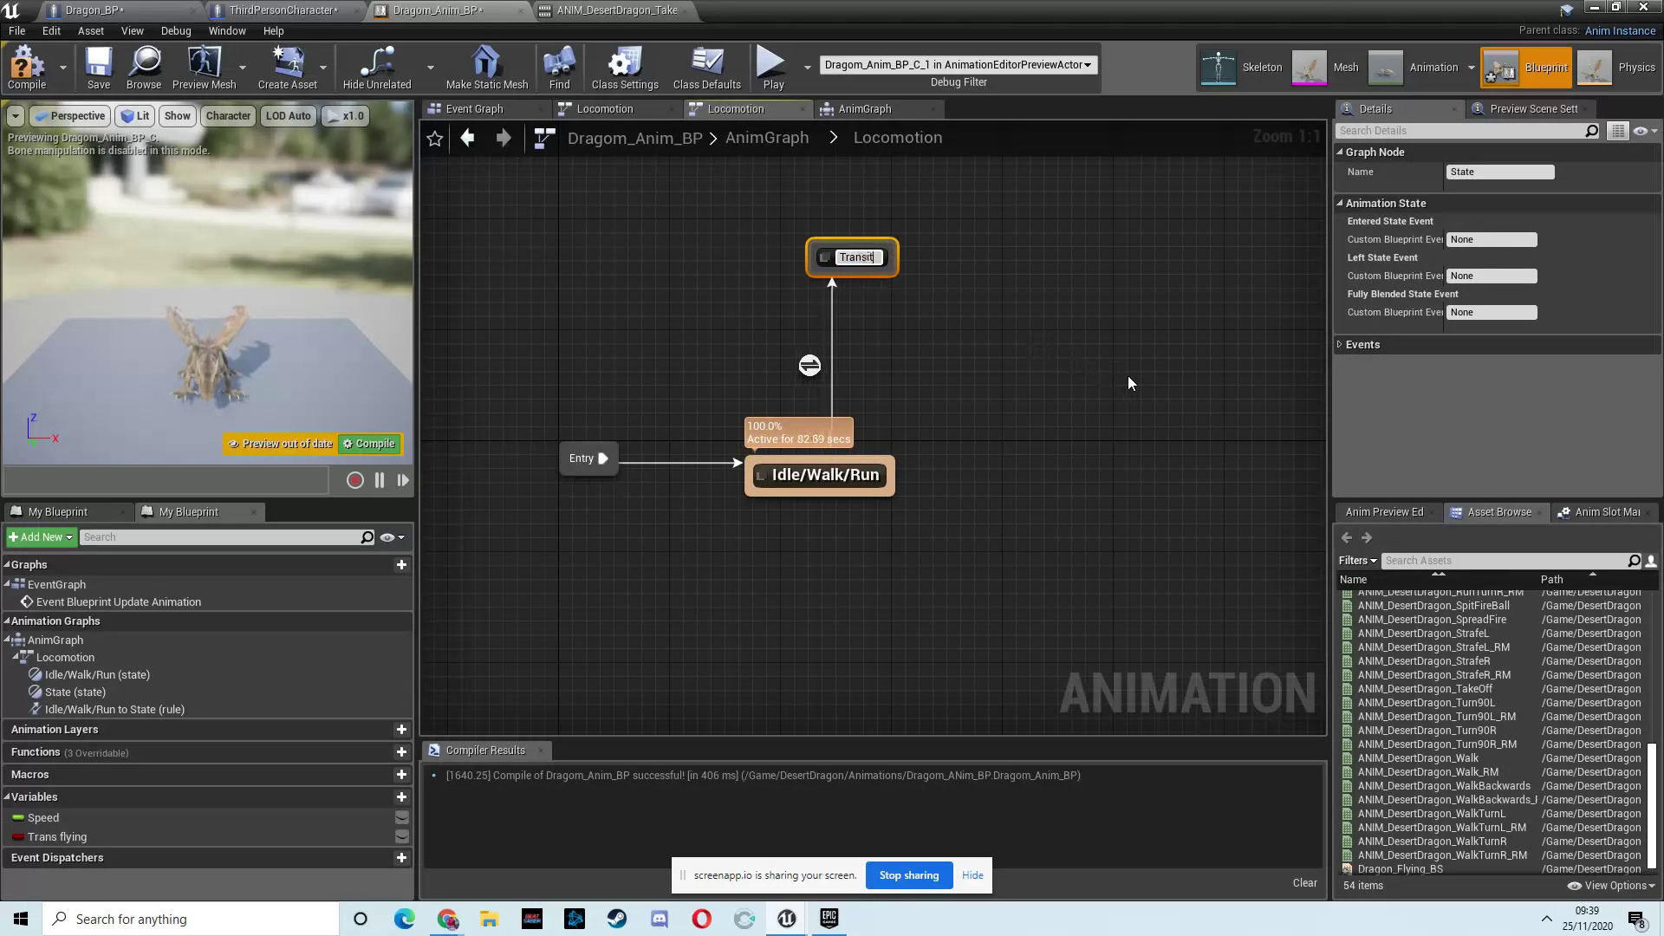
{"action": "type", "text": "ion to flying"}
{"action": "key", "text": "Return"}
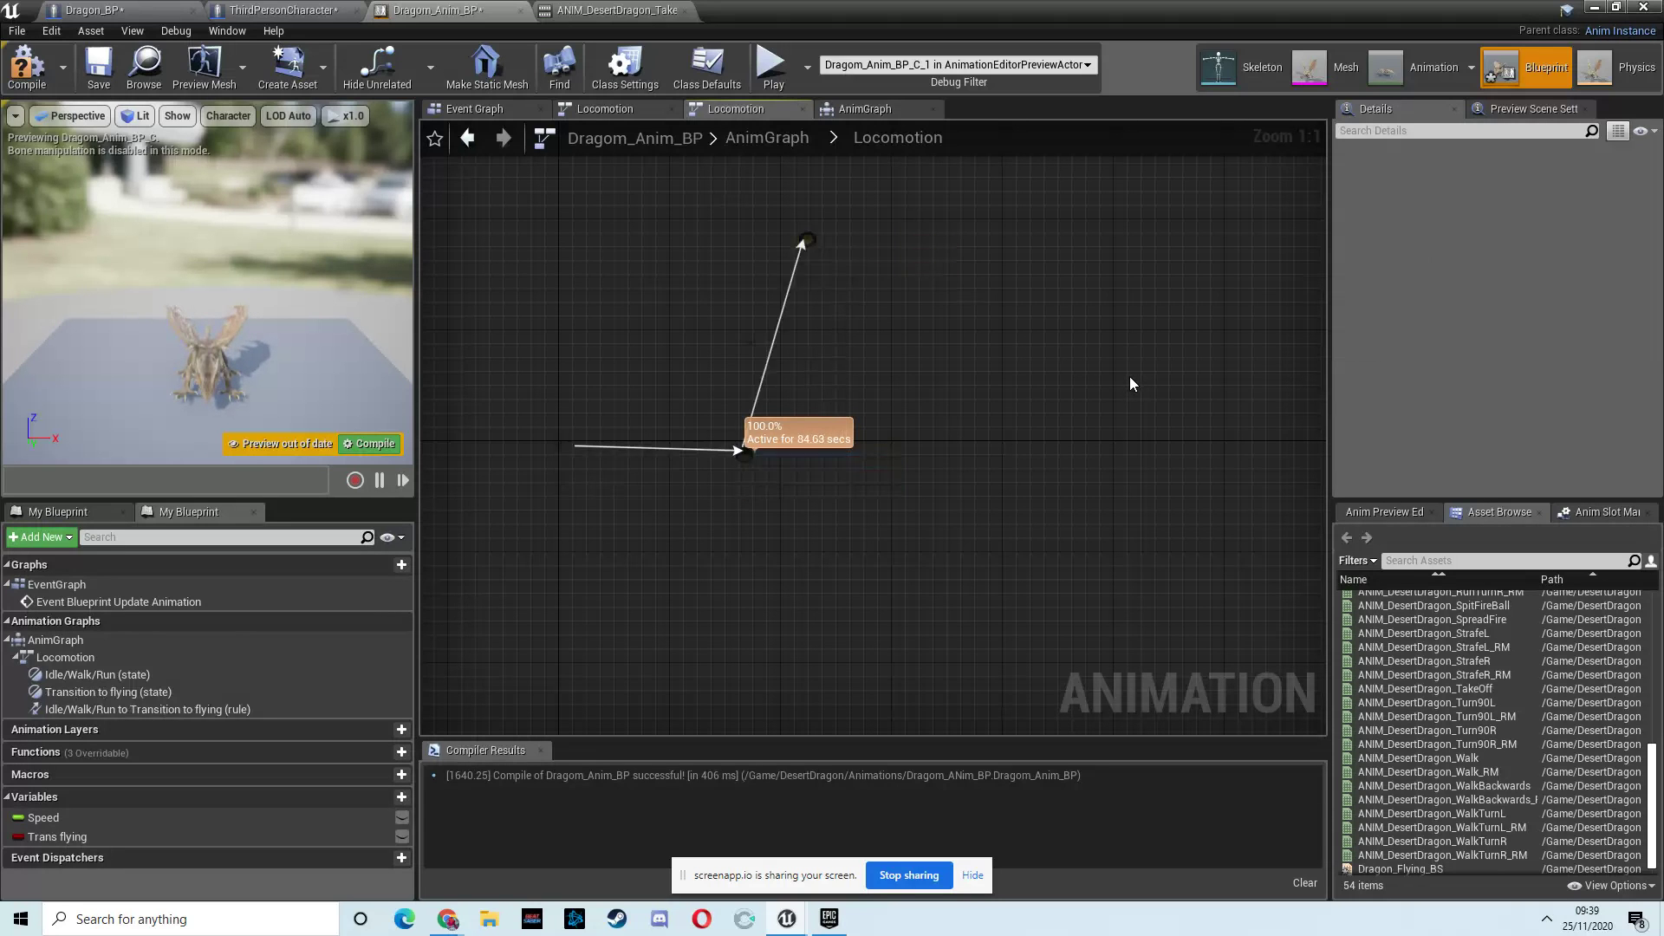
{"action": "left_click_drag", "start_coordinate": [939, 258], "coordinate": [896, 251]}
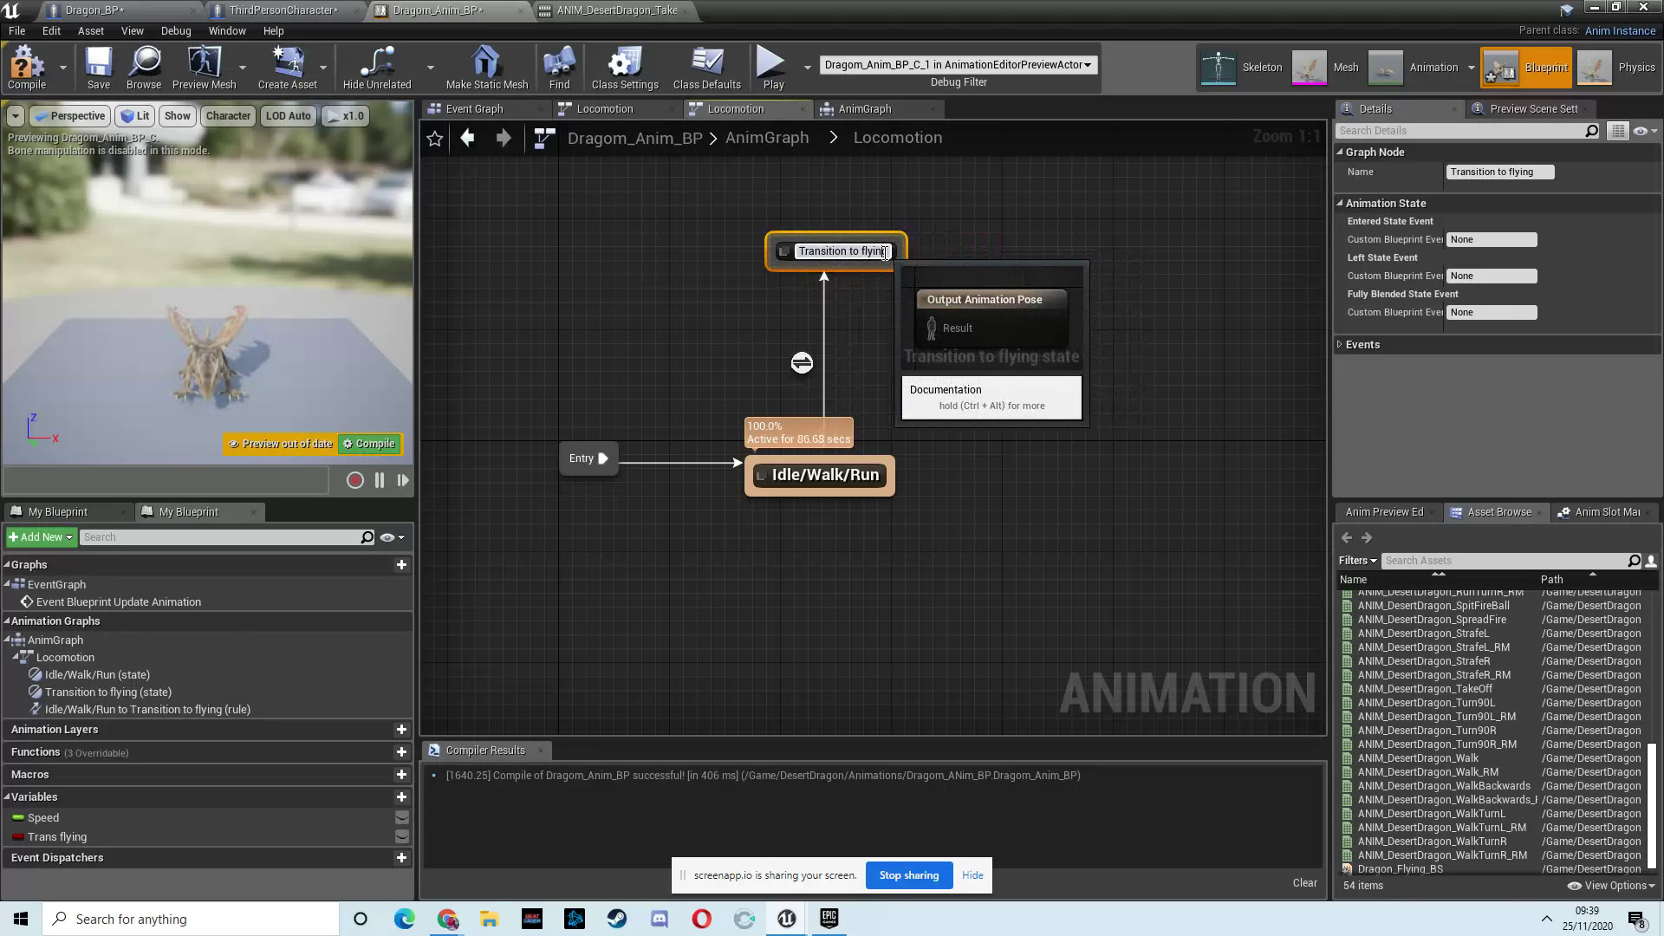
Inside the Transition to flying state, connect the ANIM_DesertDragon_TakeOff animation to the Output Animation Pose and compile the animation blueprint
{"action": "double_click", "coordinate": [900, 250]}
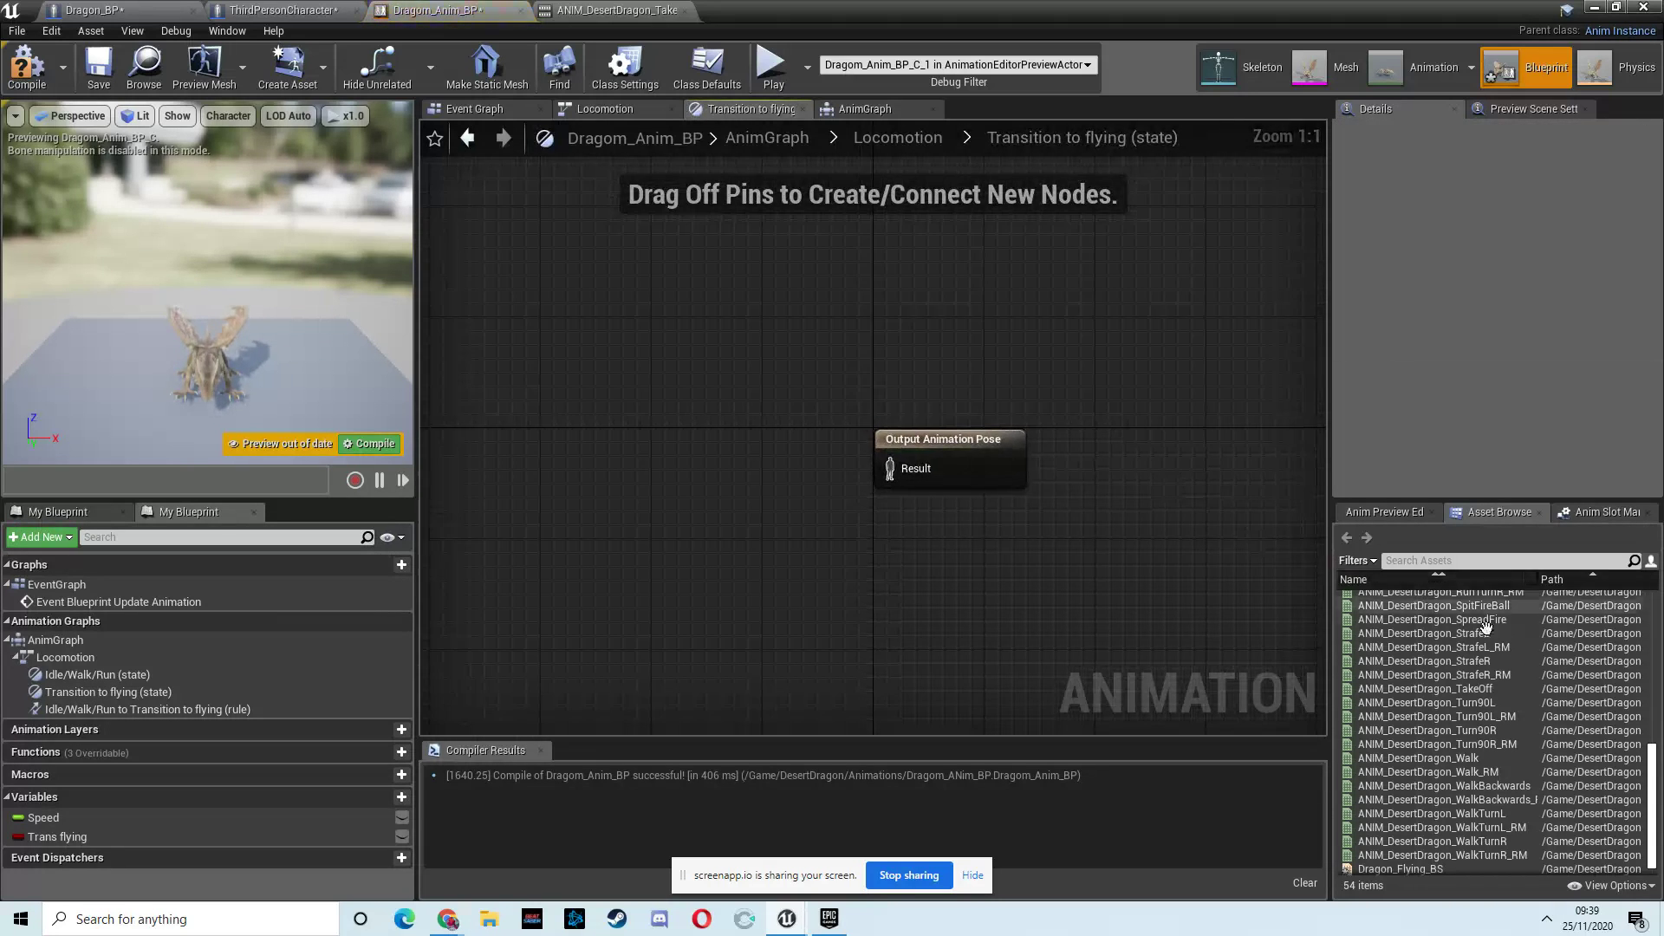
{"action": "scroll", "coordinate": [1658, 805], "scroll_direction": "down", "scroll_amount": 1}
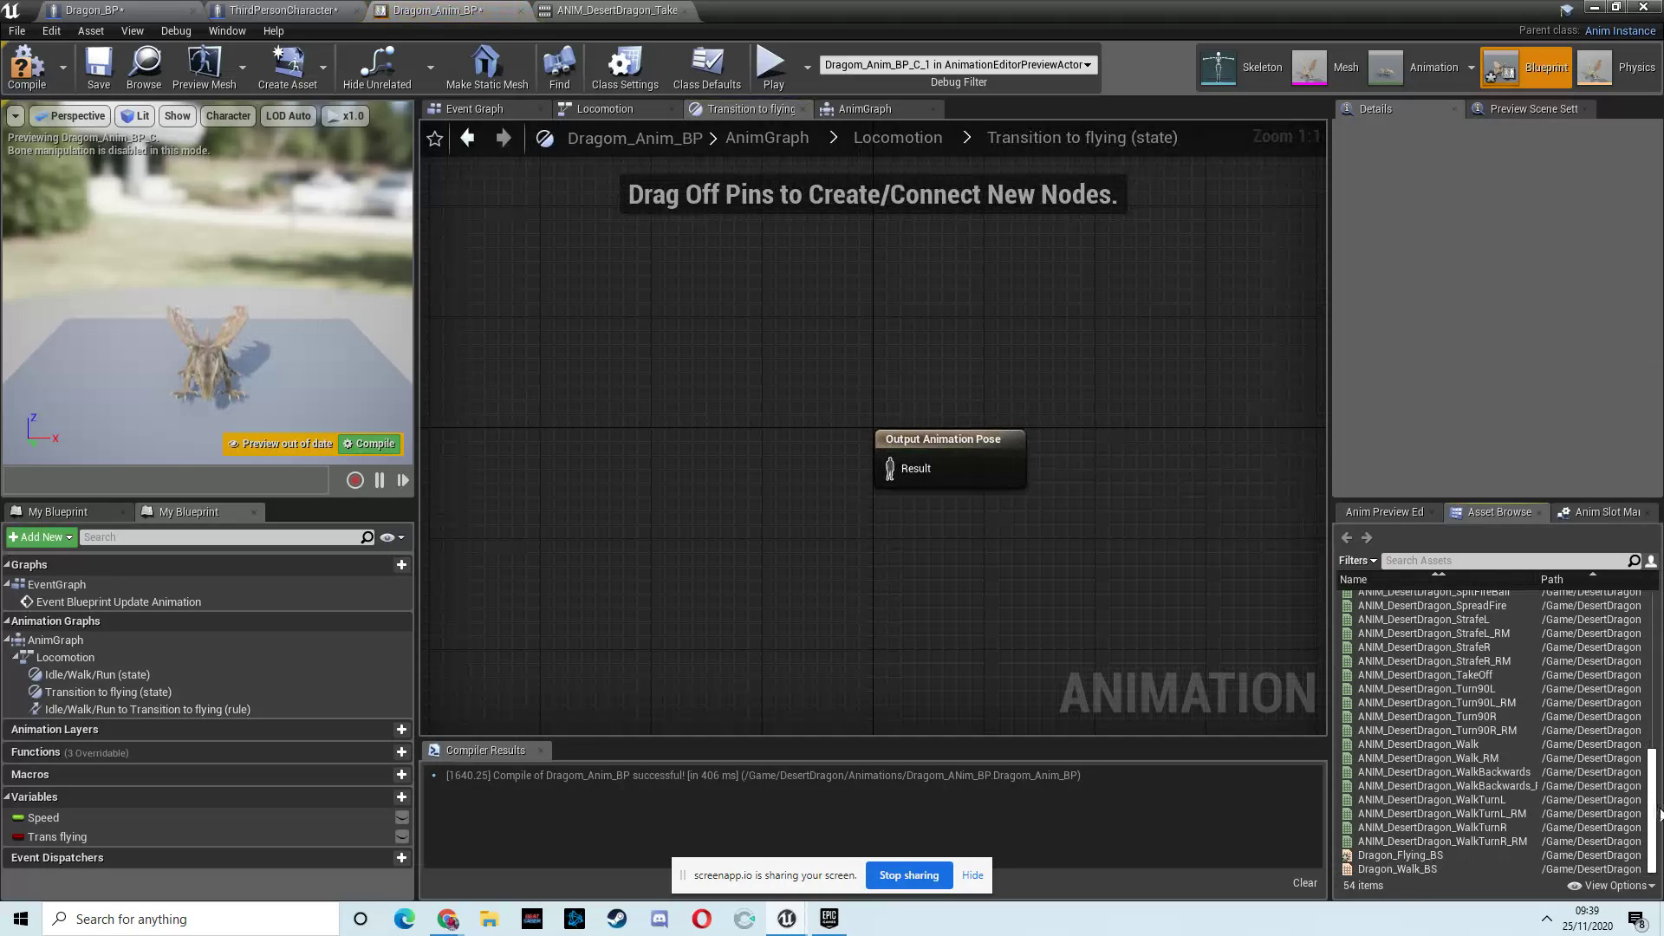
{"action": "scroll", "coordinate": [1659, 805], "scroll_direction": "up", "scroll_amount": 3}
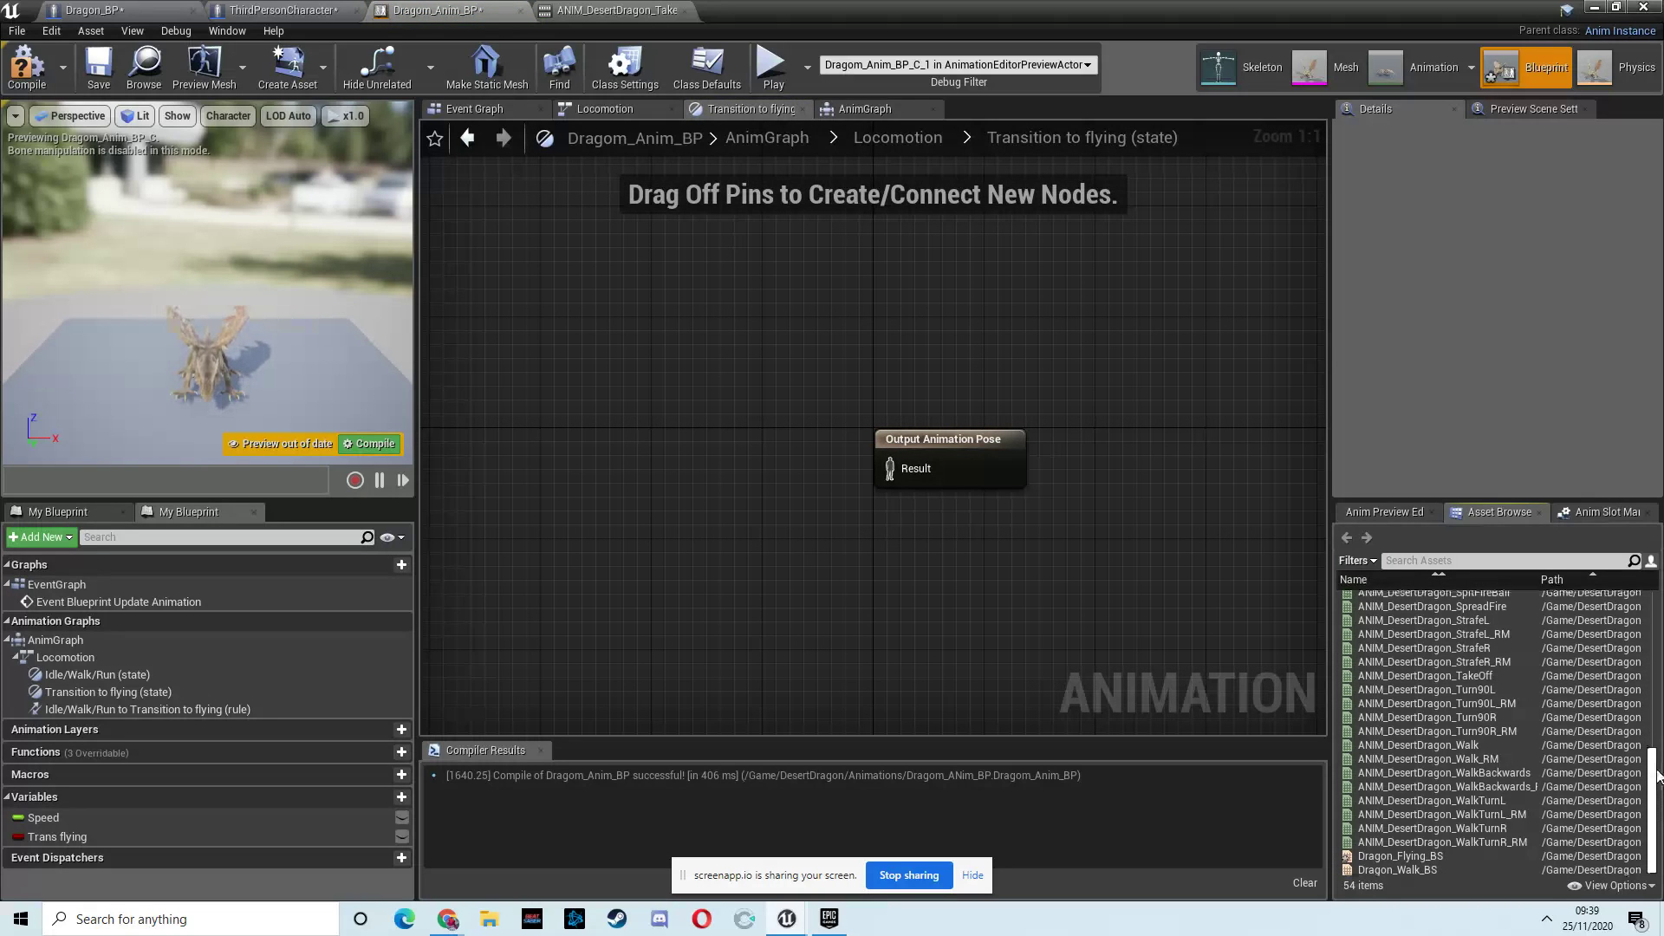
{"action": "left_click_drag", "start_coordinate": [1654, 750], "coordinate": [1654, 743]}
{"action": "left_click", "coordinate": [1415, 562]}
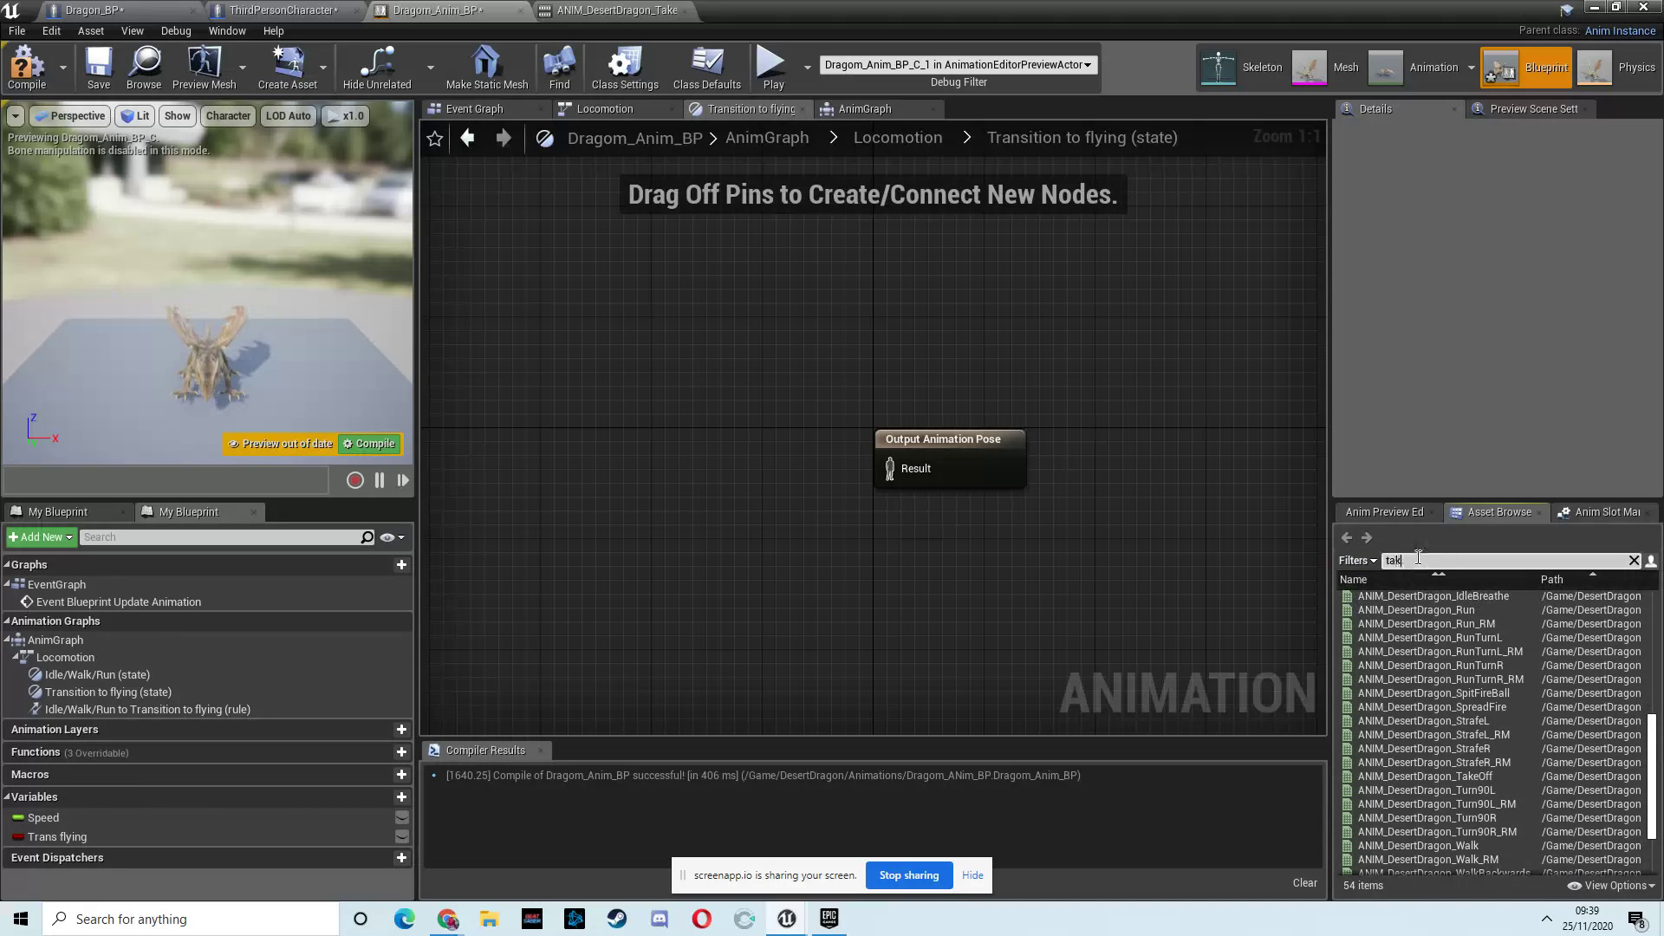
{"action": "type", "text": "take"}
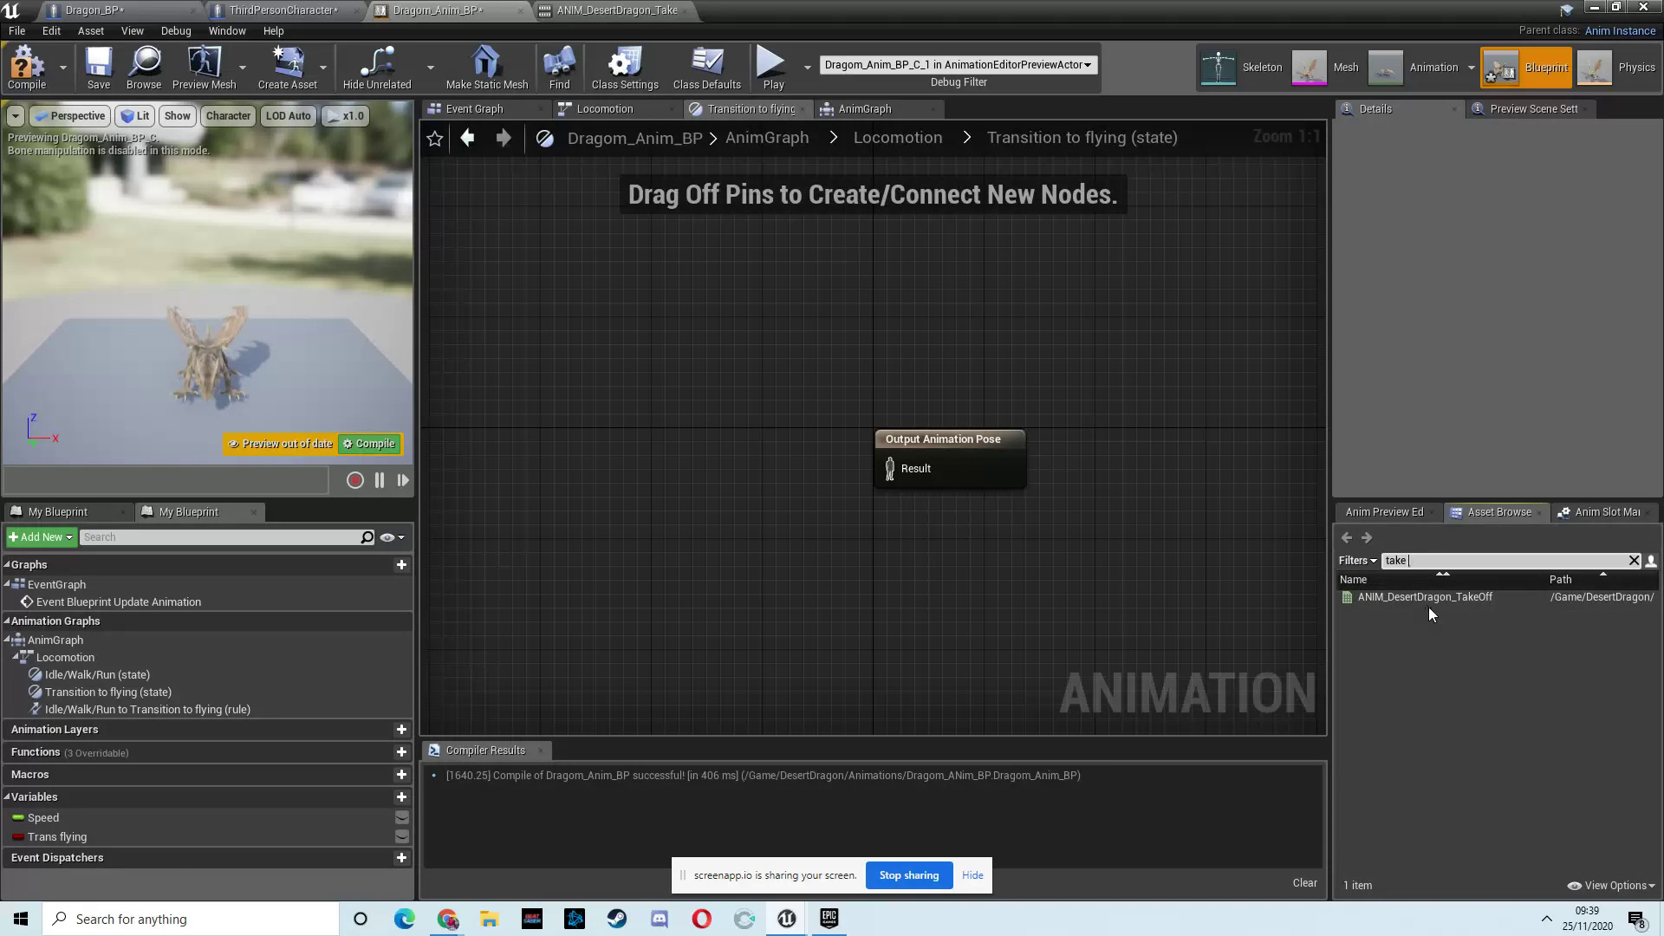
{"action": "left_click_drag", "start_coordinate": [1429, 598], "coordinate": [621, 425]}
{"action": "left_click_drag", "start_coordinate": [805, 455], "coordinate": [897, 468]}
{"action": "left_click_drag", "start_coordinate": [754, 435], "coordinate": [742, 435]}
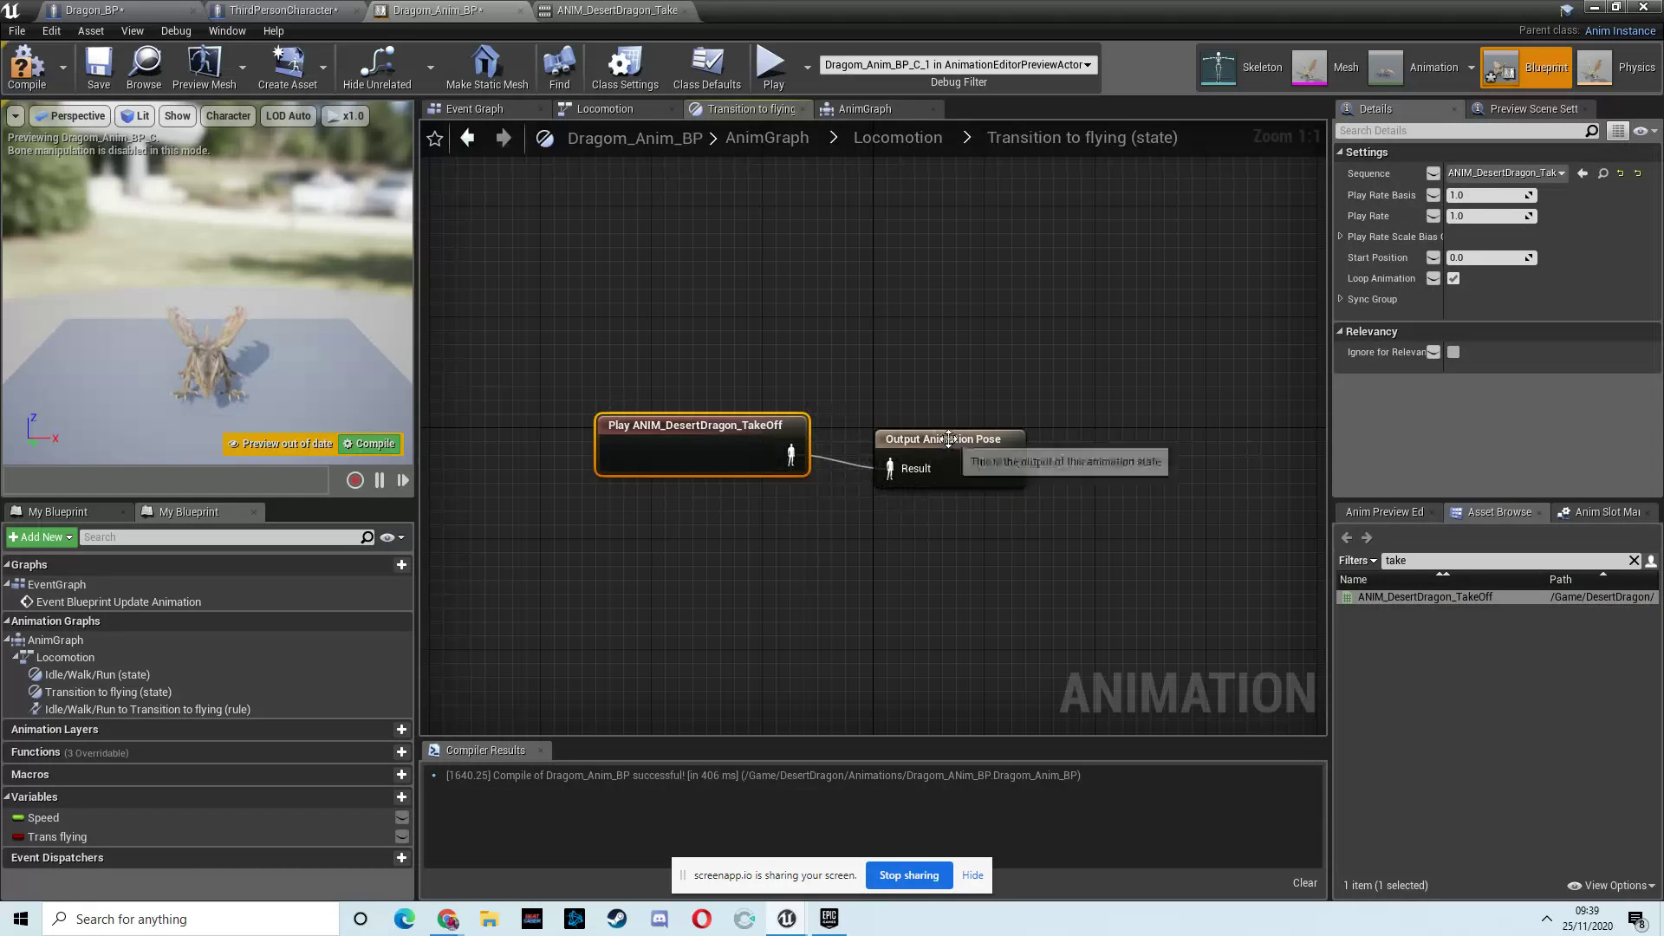
{"action": "left_click_drag", "start_coordinate": [950, 439], "coordinate": [946, 426]}
{"action": "left_click", "coordinate": [27, 66]}
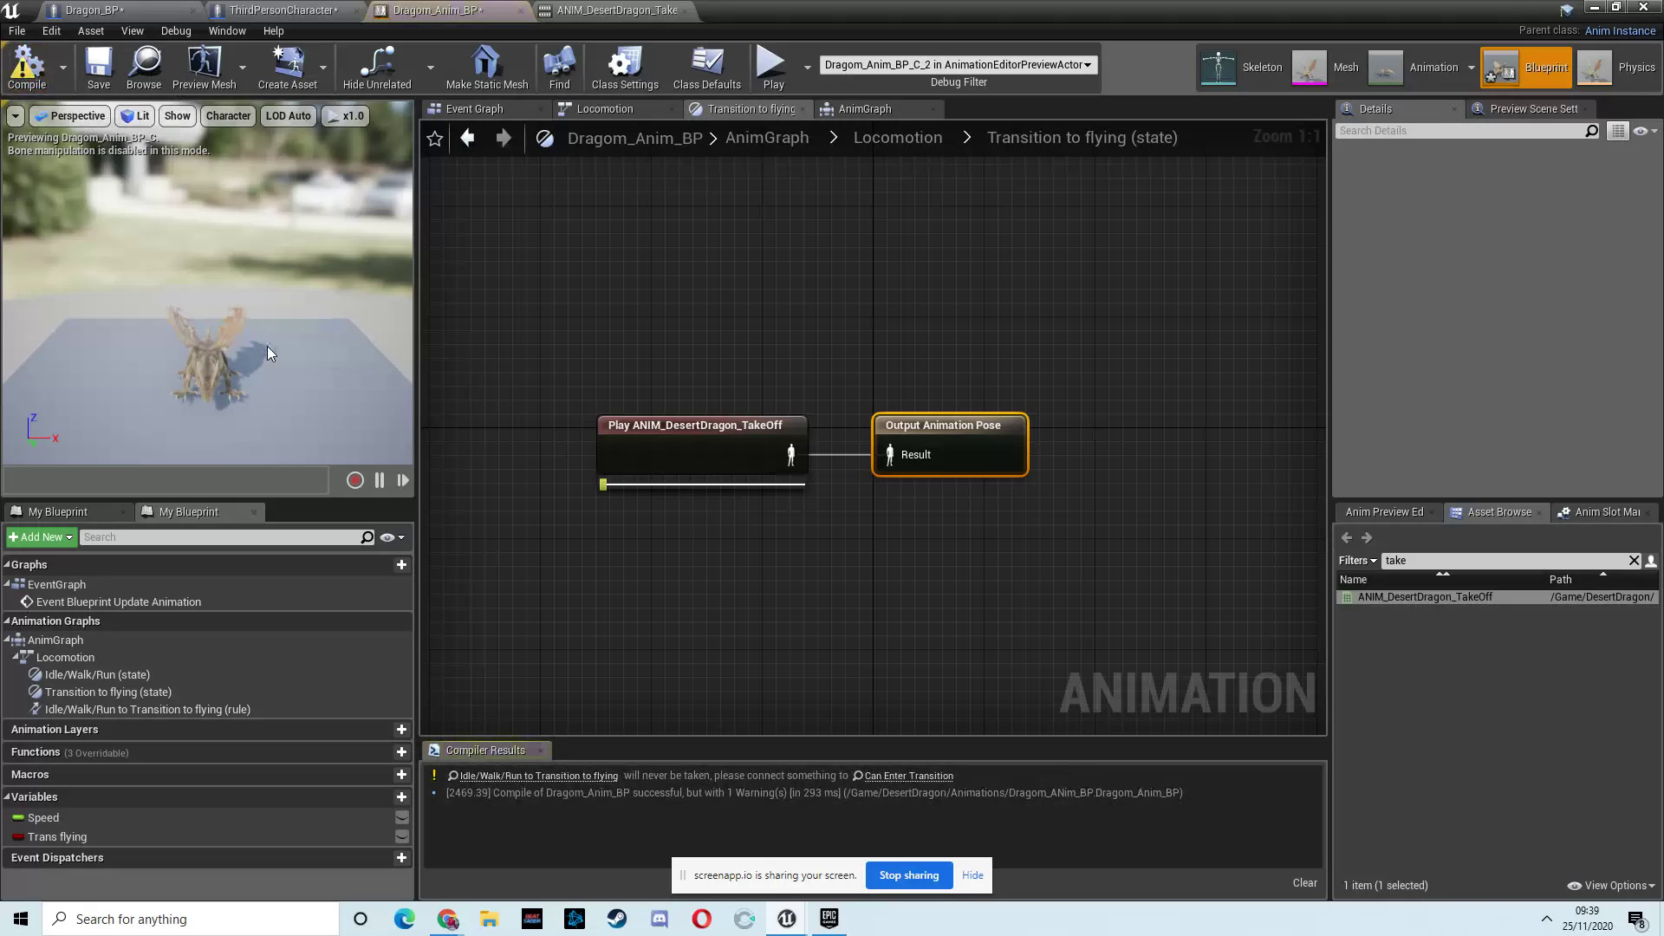
In the Locomotion state machine, add a new state above Transition to flying with a transition leading to it
{"action": "left_click", "coordinate": [901, 139]}
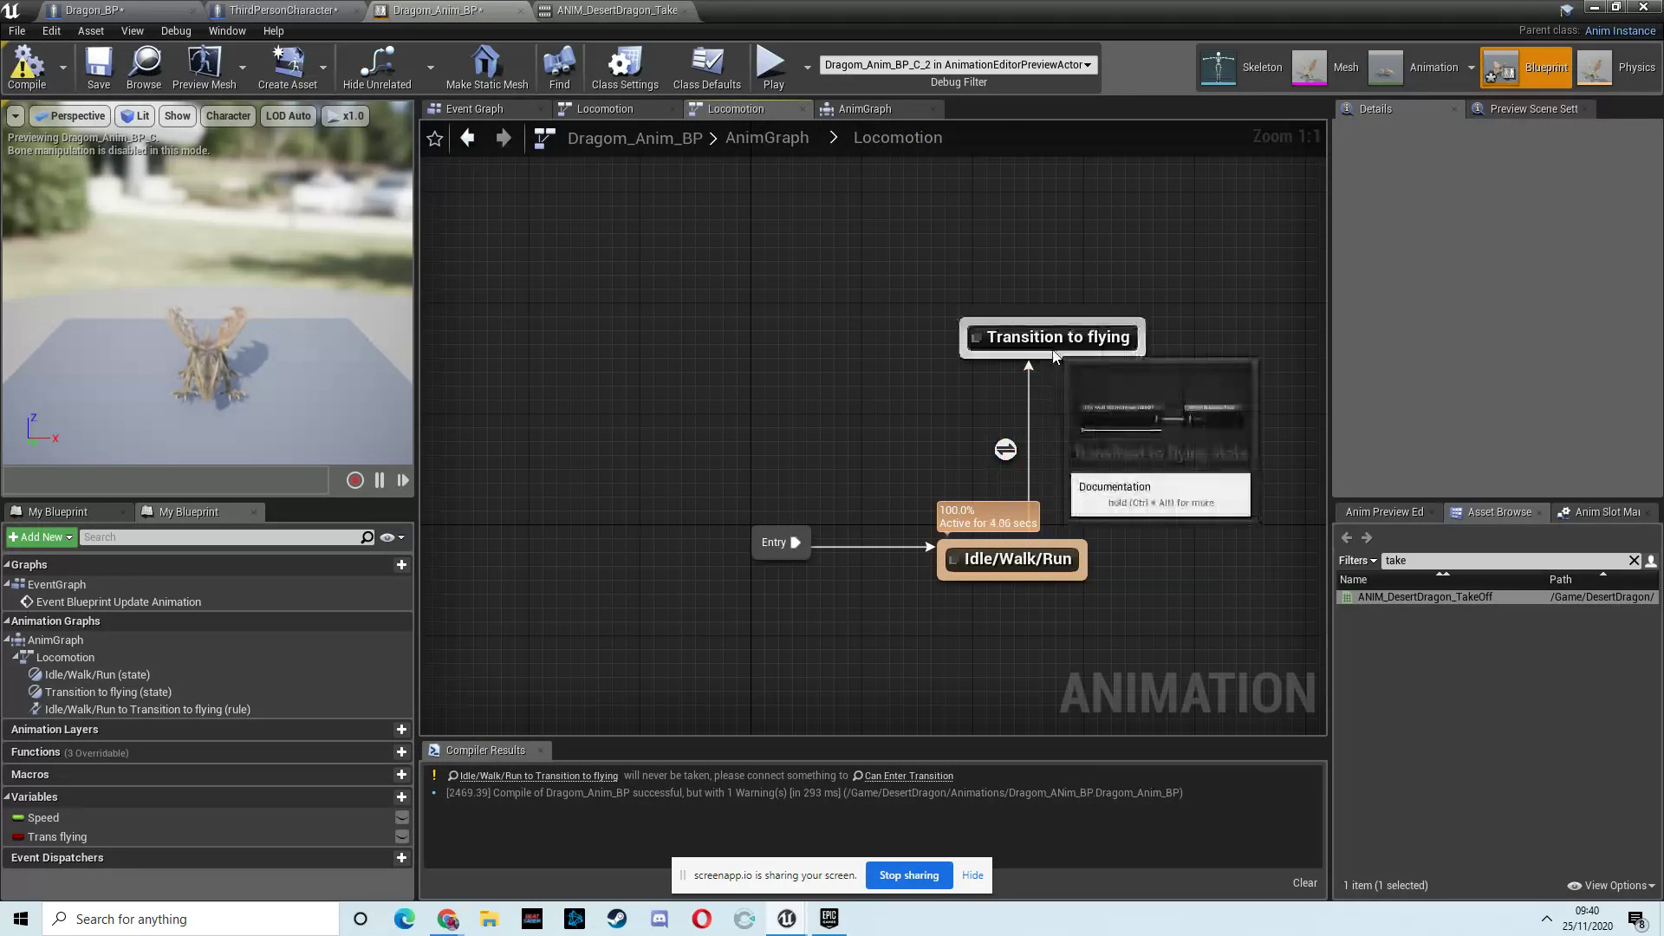
{"action": "right_click_drag", "start_coordinate": [1040, 279], "coordinate": [945, 240]}
{"action": "left_click_drag", "start_coordinate": [949, 315], "coordinate": [985, 379]}
{"action": "left_click", "coordinate": [1042, 355]}
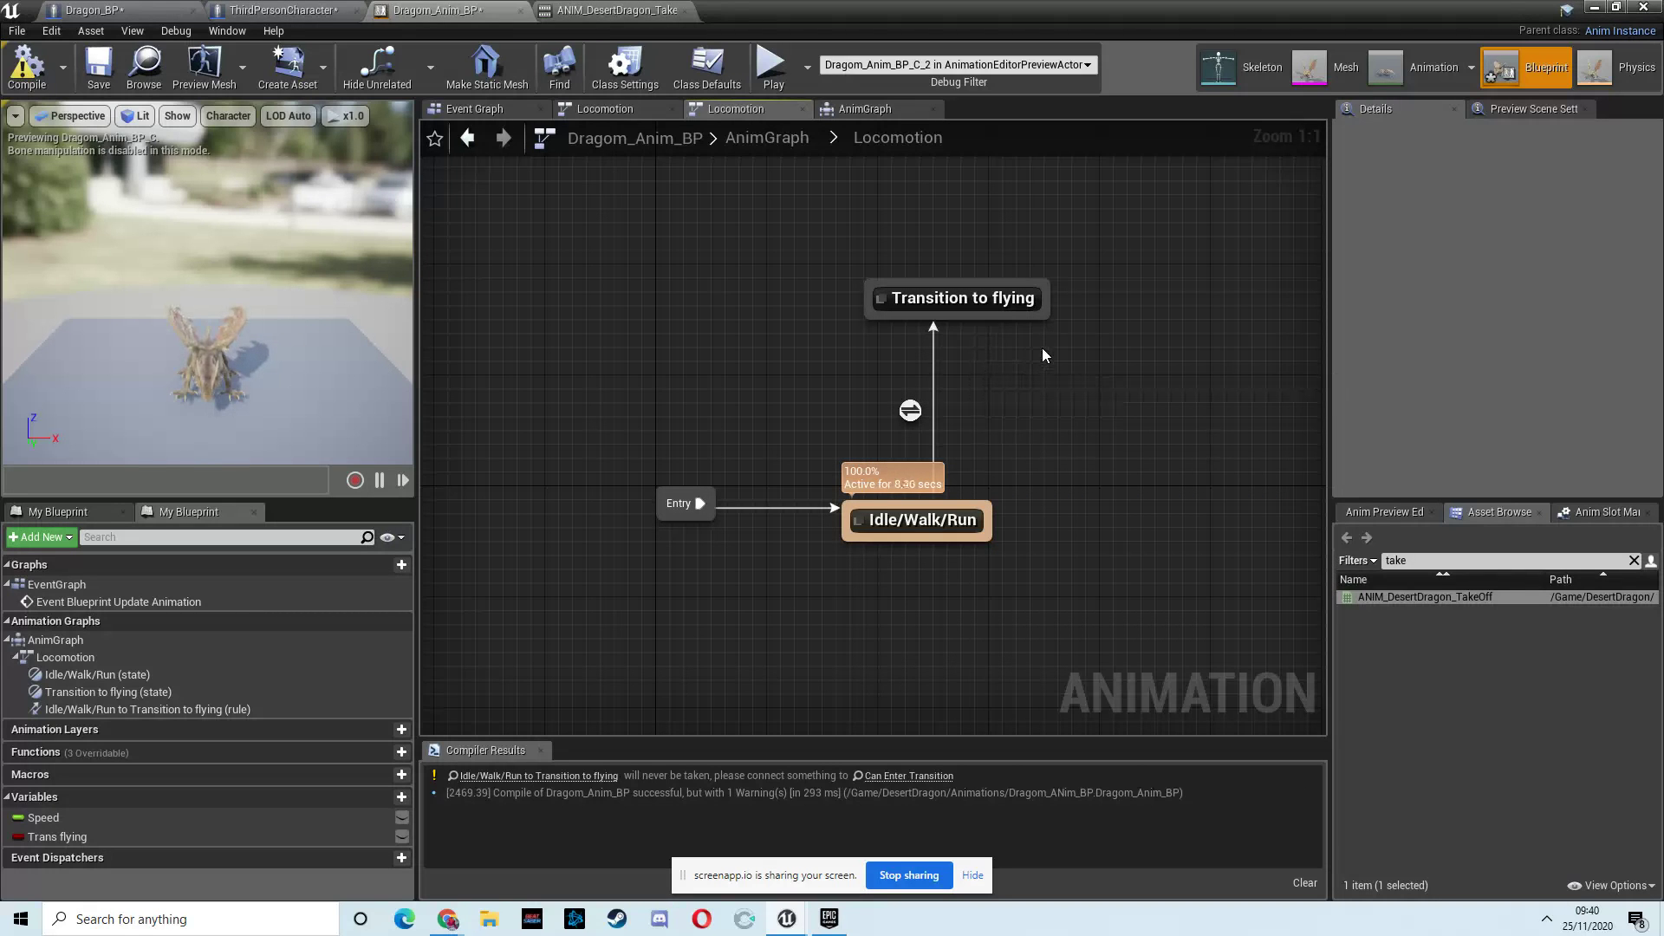
{"action": "right_click_drag", "start_coordinate": [1104, 305], "coordinate": [980, 478]}
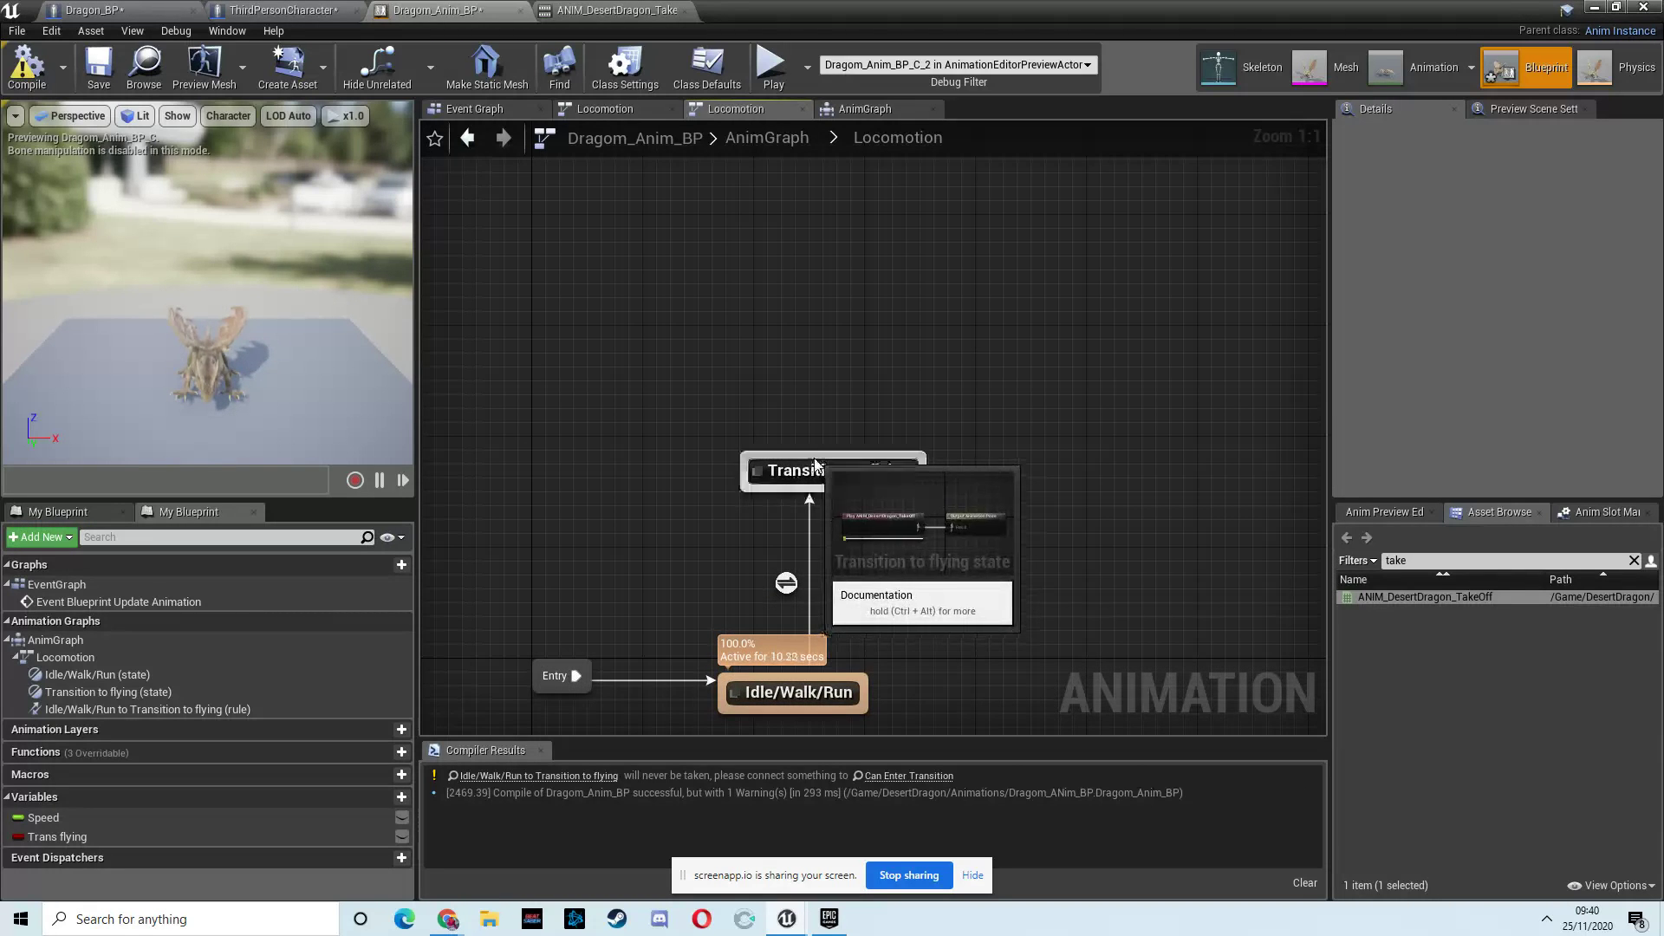
{"action": "left_click_drag", "start_coordinate": [828, 468], "coordinate": [824, 344]}
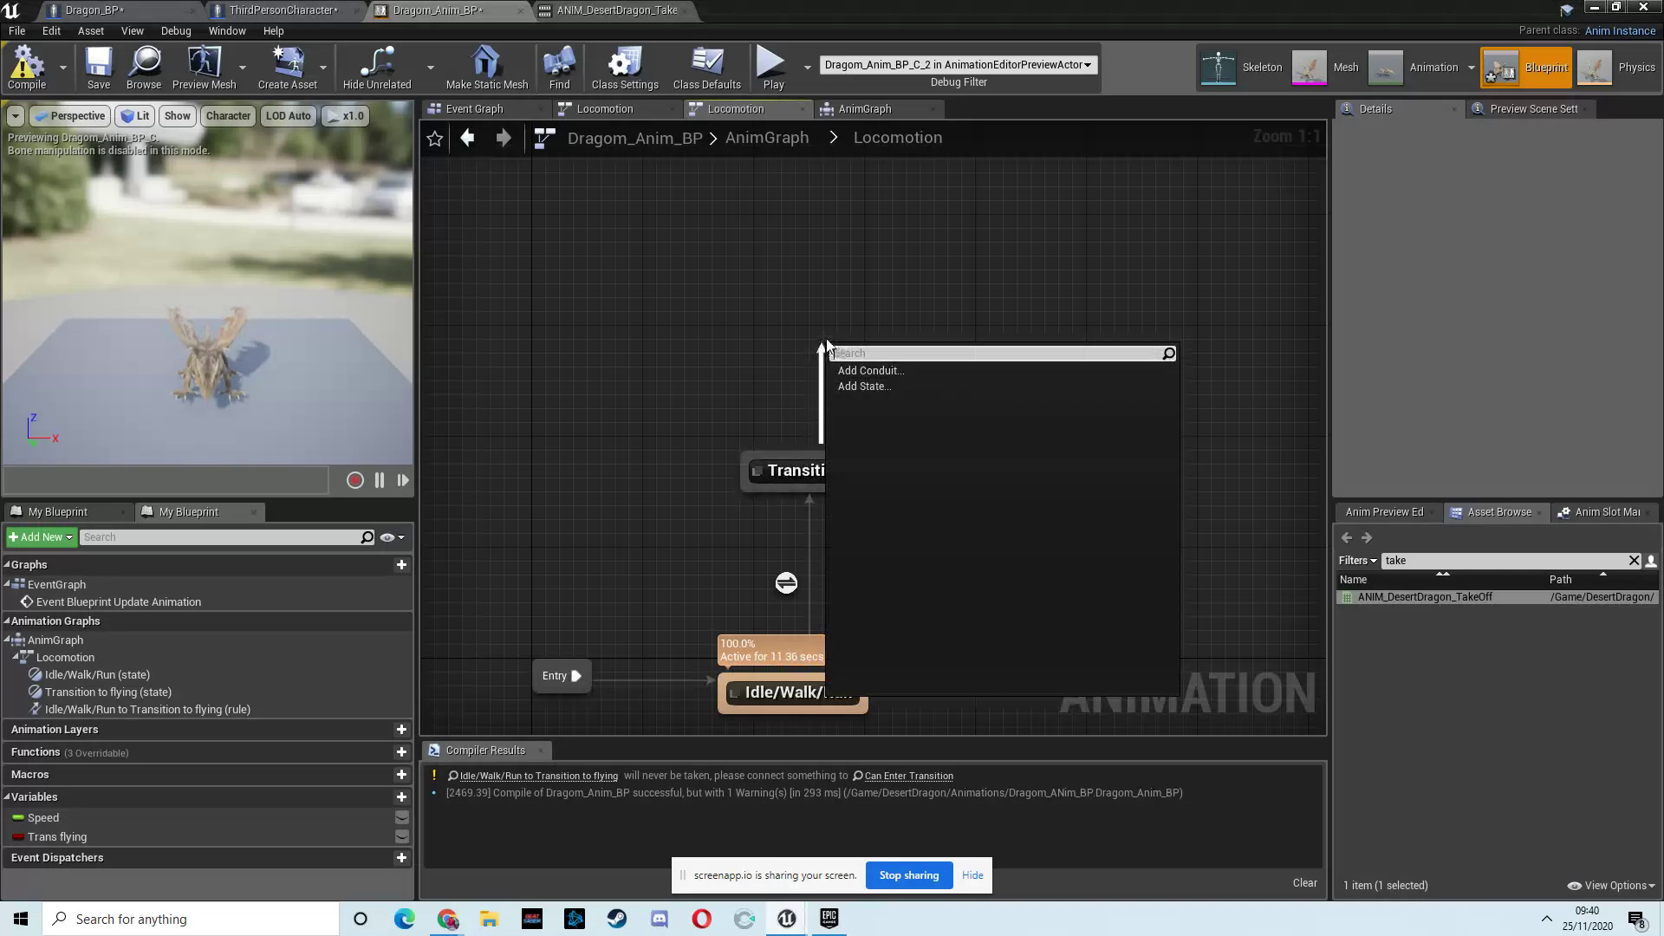
{"action": "left_click", "coordinate": [885, 386]}
Name the new state Flying and move it further above the Transition to flying state
{"action": "type", "text": "F"}
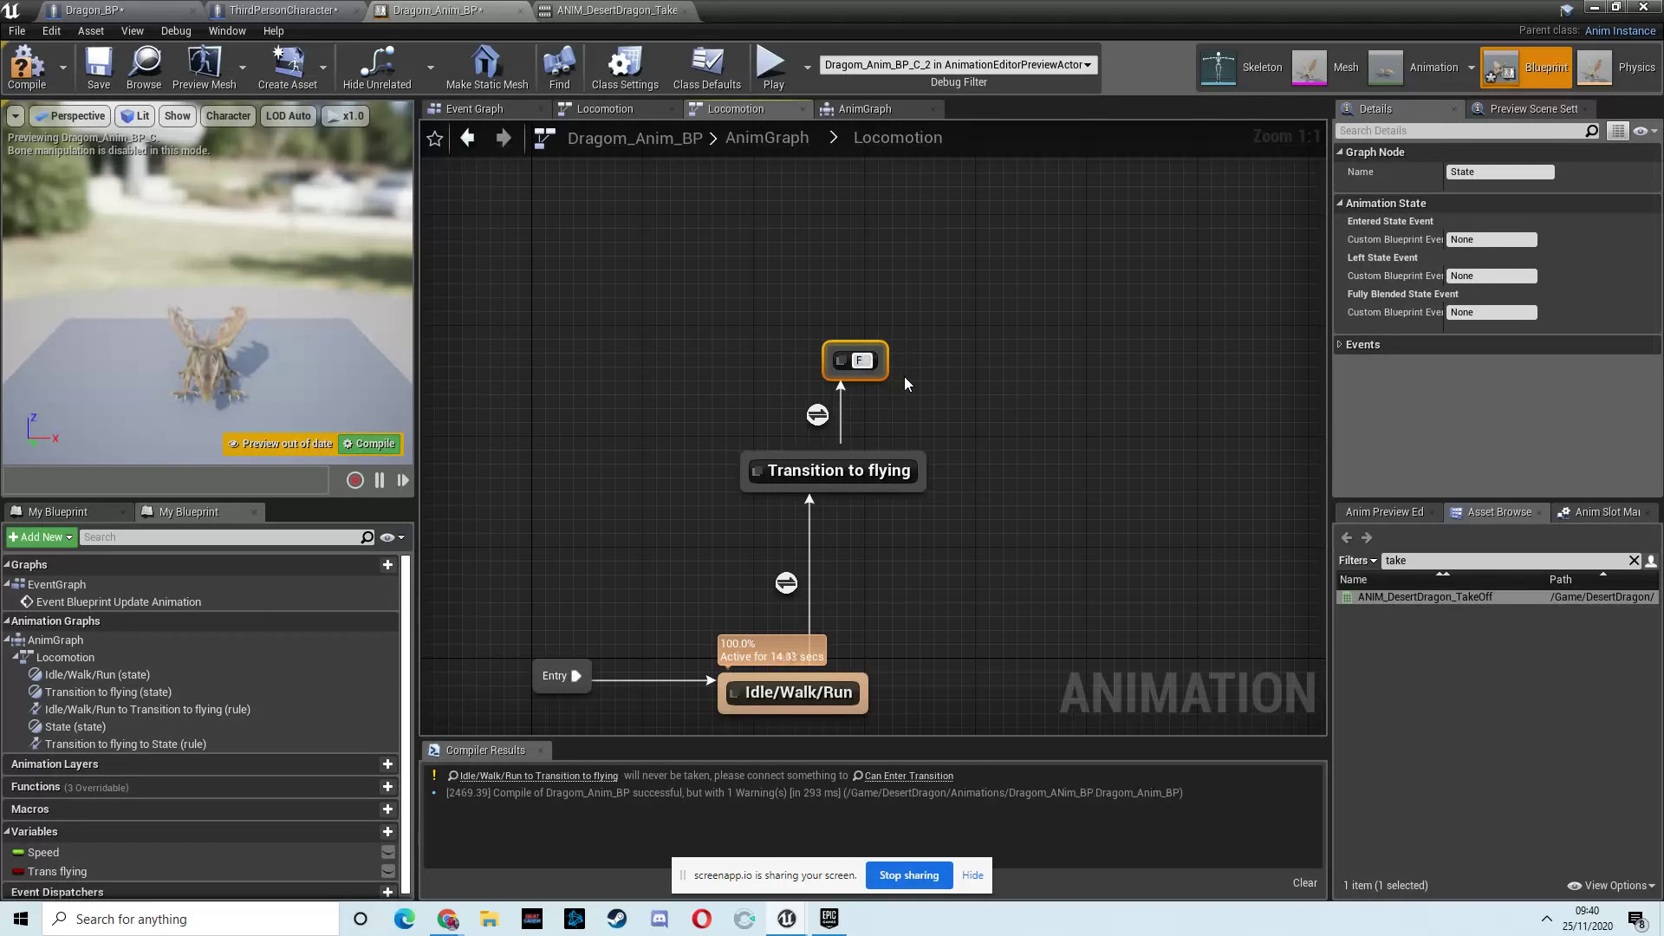
{"action": "type", "text": "yling"}
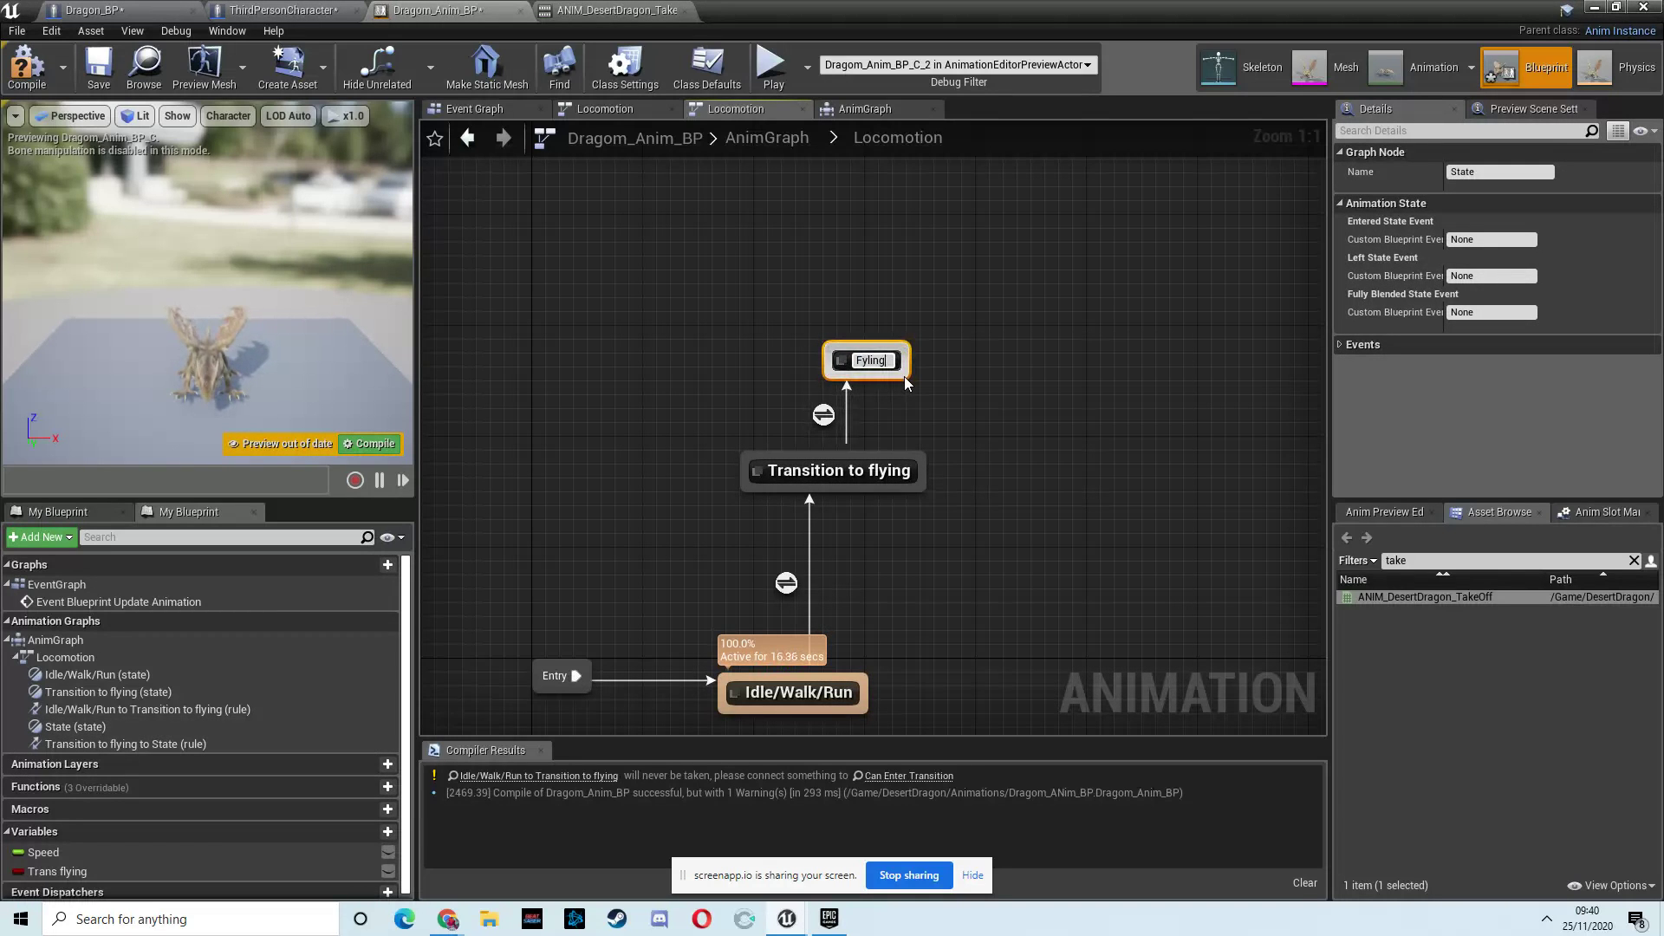
{"action": "key", "text": "BackSpace"}
{"action": "key", "text": "BackSpace"}
{"action": "key", "text": "BackSpace"}
{"action": "key", "text": "BackSpace"}
{"action": "key", "text": "BackSpace"}
{"action": "type", "text": "lying"}
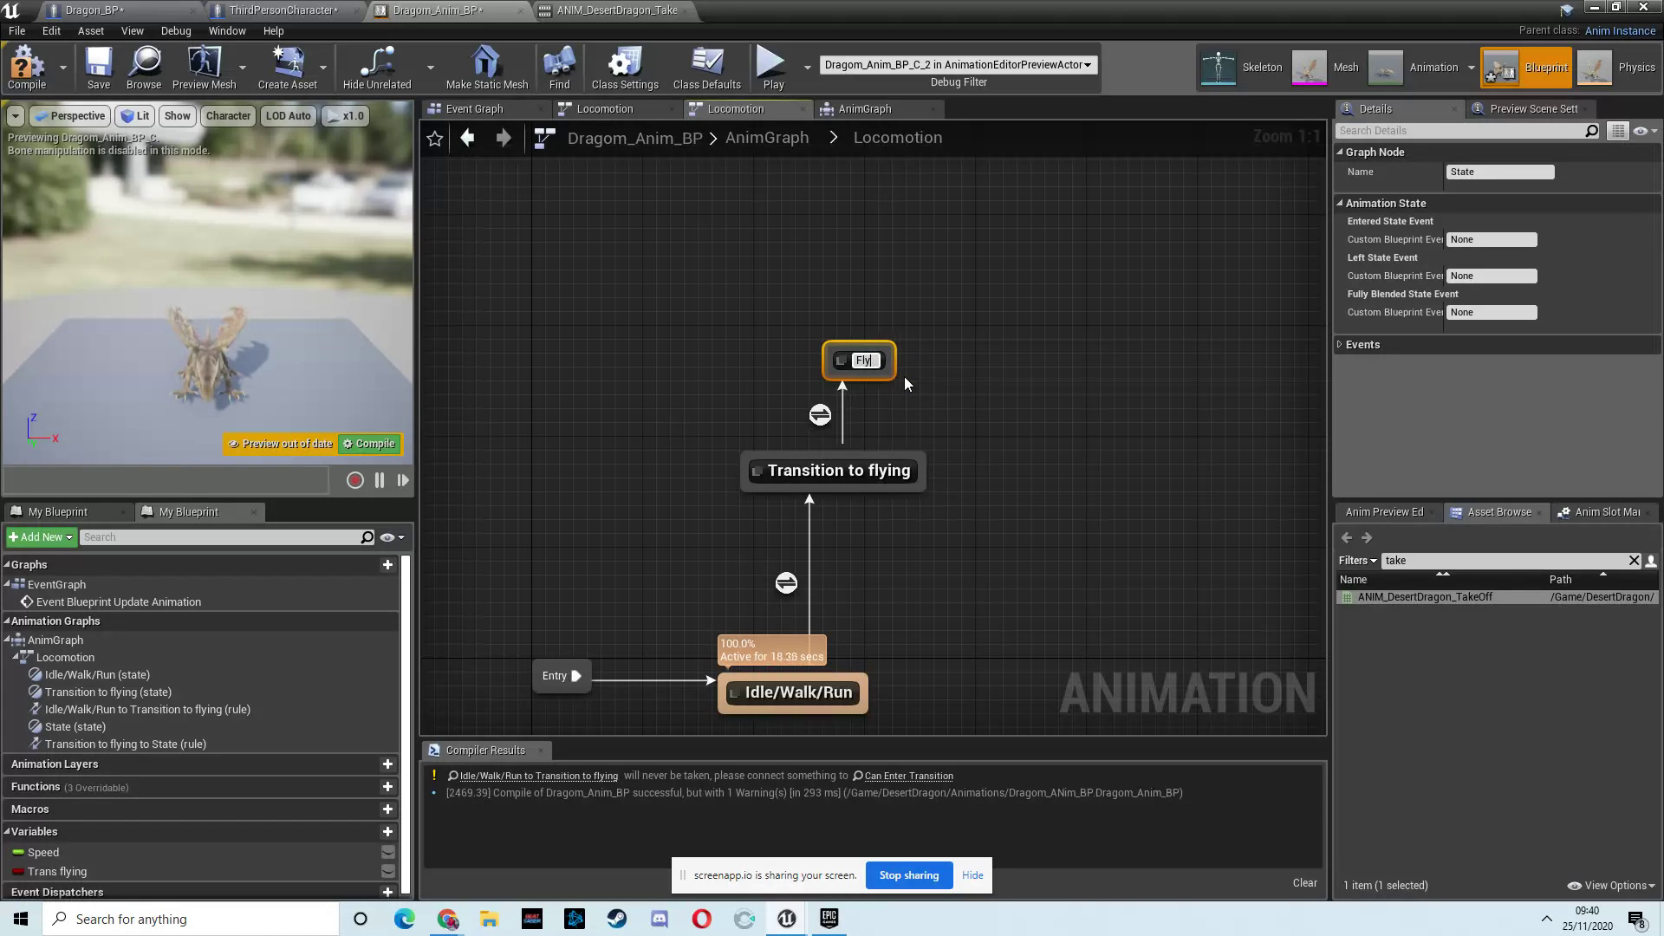
{"action": "key", "text": "Return"}
{"action": "left_click_drag", "start_coordinate": [882, 360], "coordinate": [860, 285]}
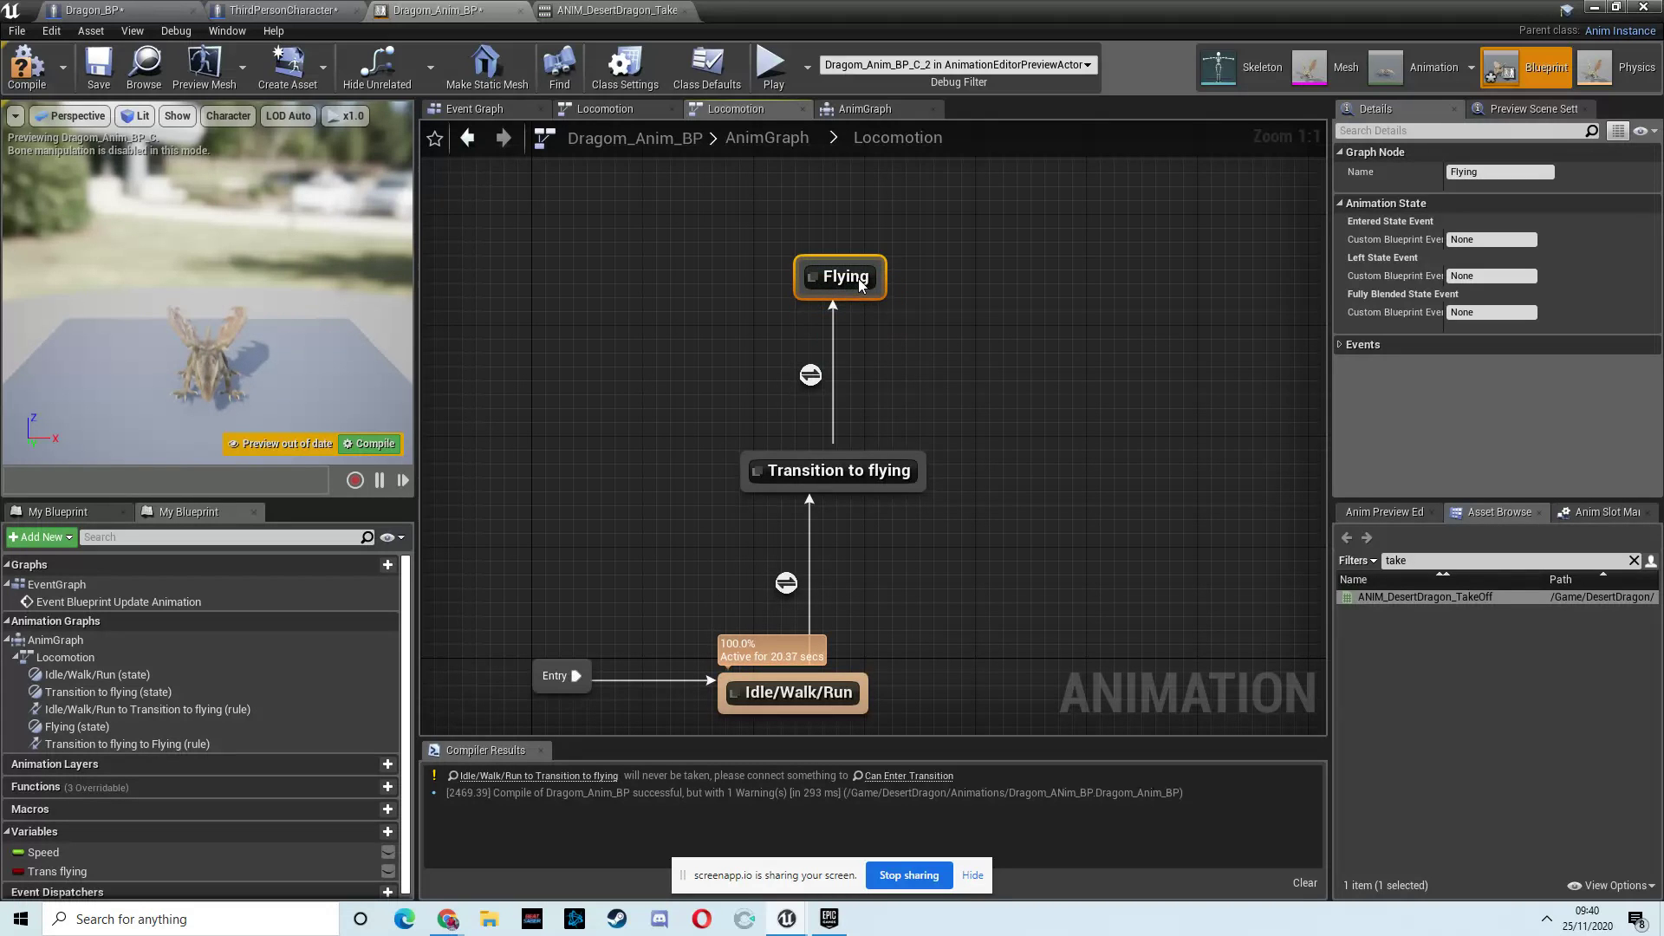
Inside the Flying state, place the Dragon_Flying_BS blend space and connect it to the Output Animation Pose
{"action": "double_click", "coordinate": [856, 278]}
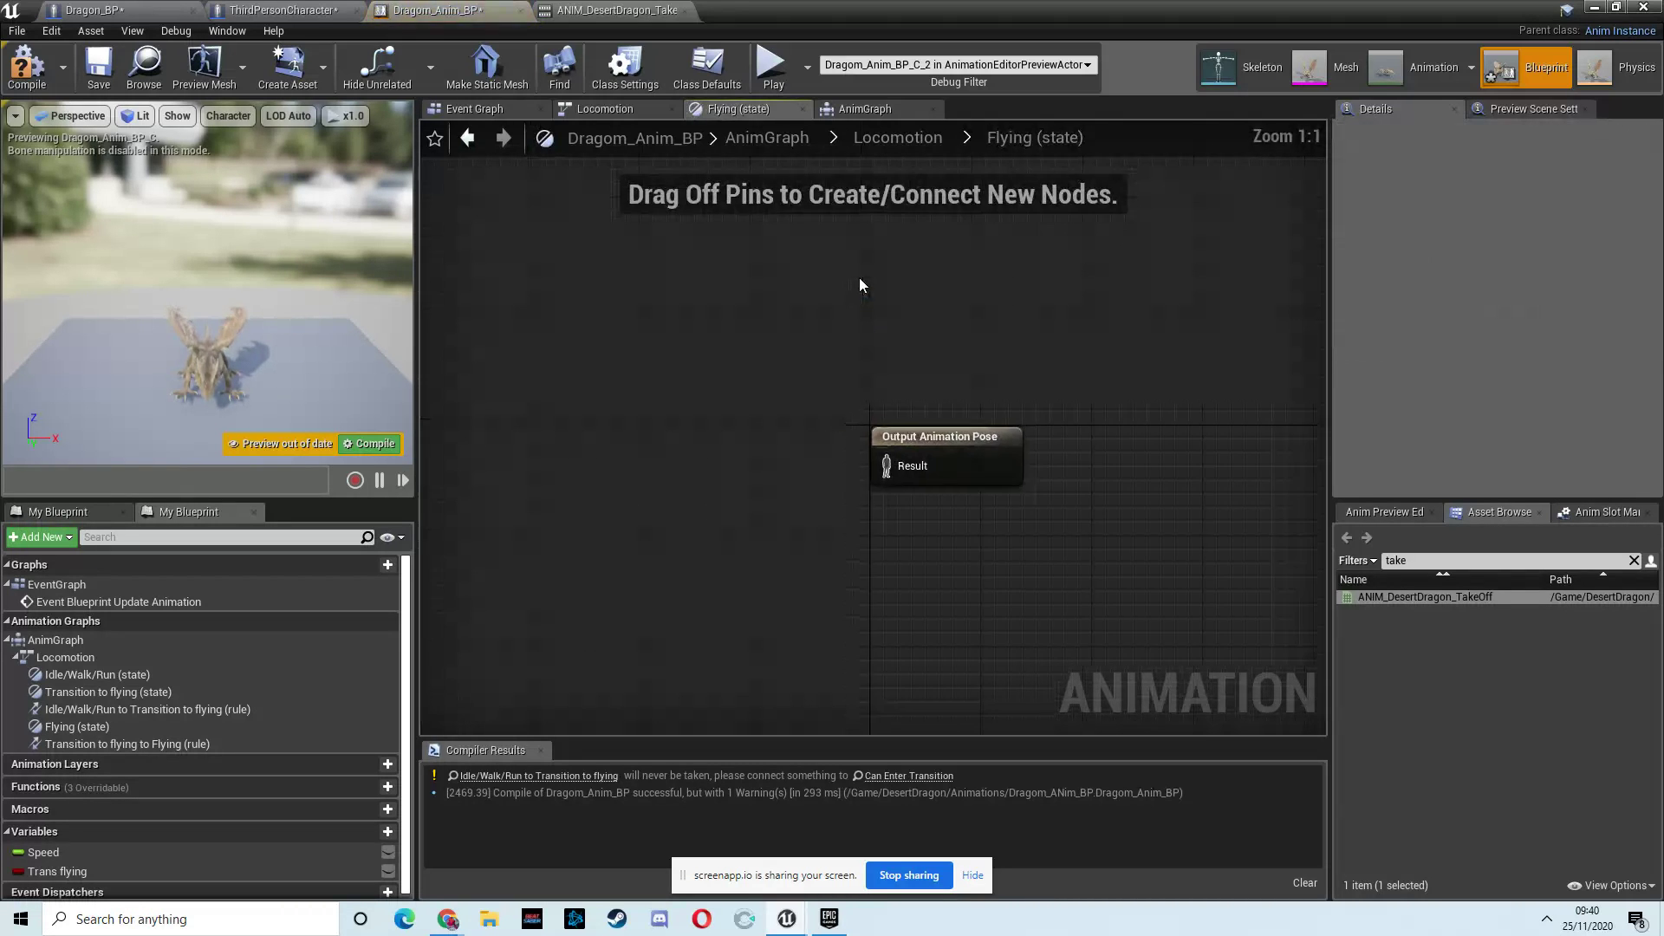
{"action": "left_click", "coordinate": [1422, 560]}
{"action": "key", "text": "BackSpace"}
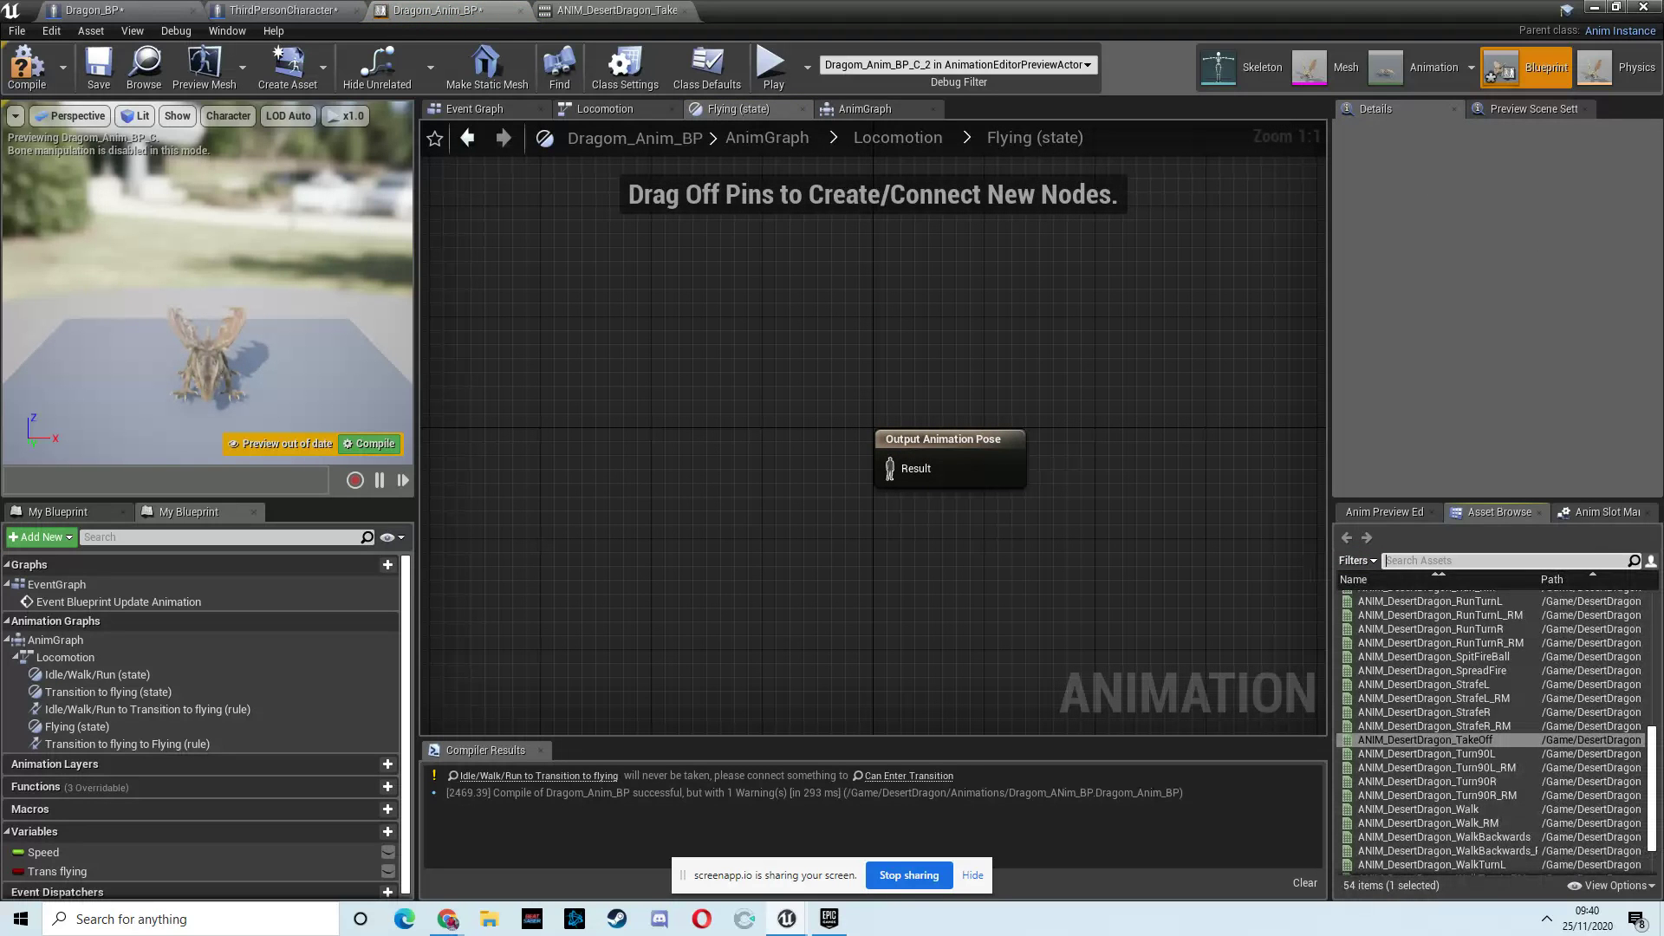
{"action": "left_click_drag", "start_coordinate": [1655, 766], "coordinate": [1657, 824]}
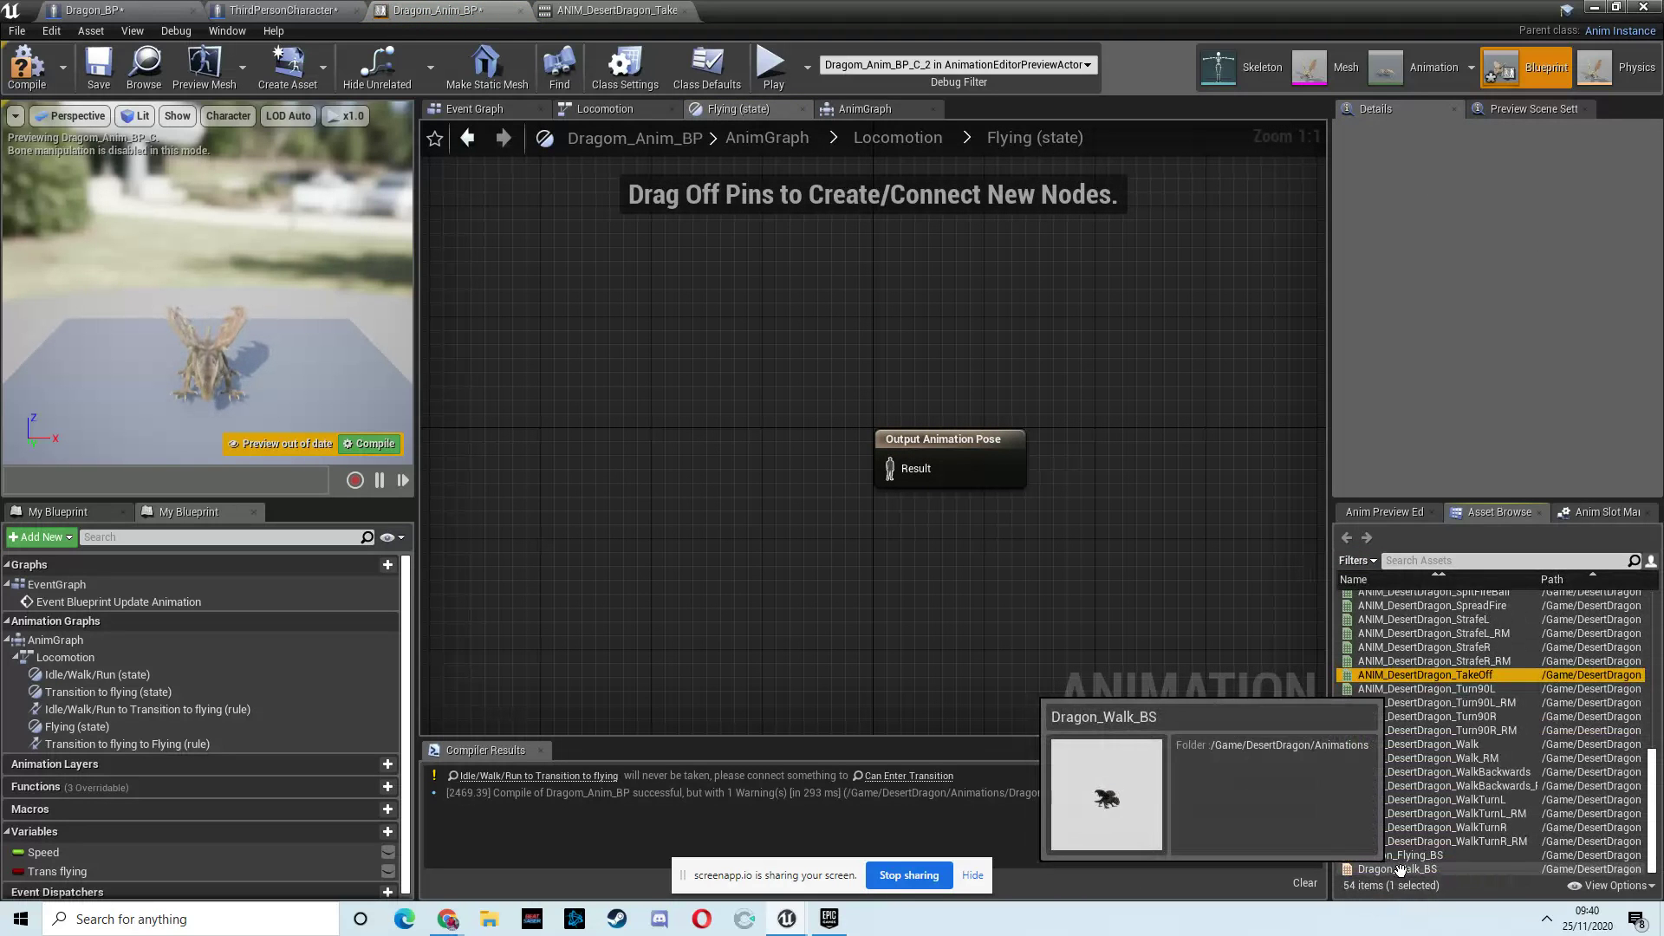
{"action": "left_click_drag", "start_coordinate": [1399, 855], "coordinate": [650, 498]}
{"action": "left_click_drag", "start_coordinate": [766, 468], "coordinate": [890, 469]}
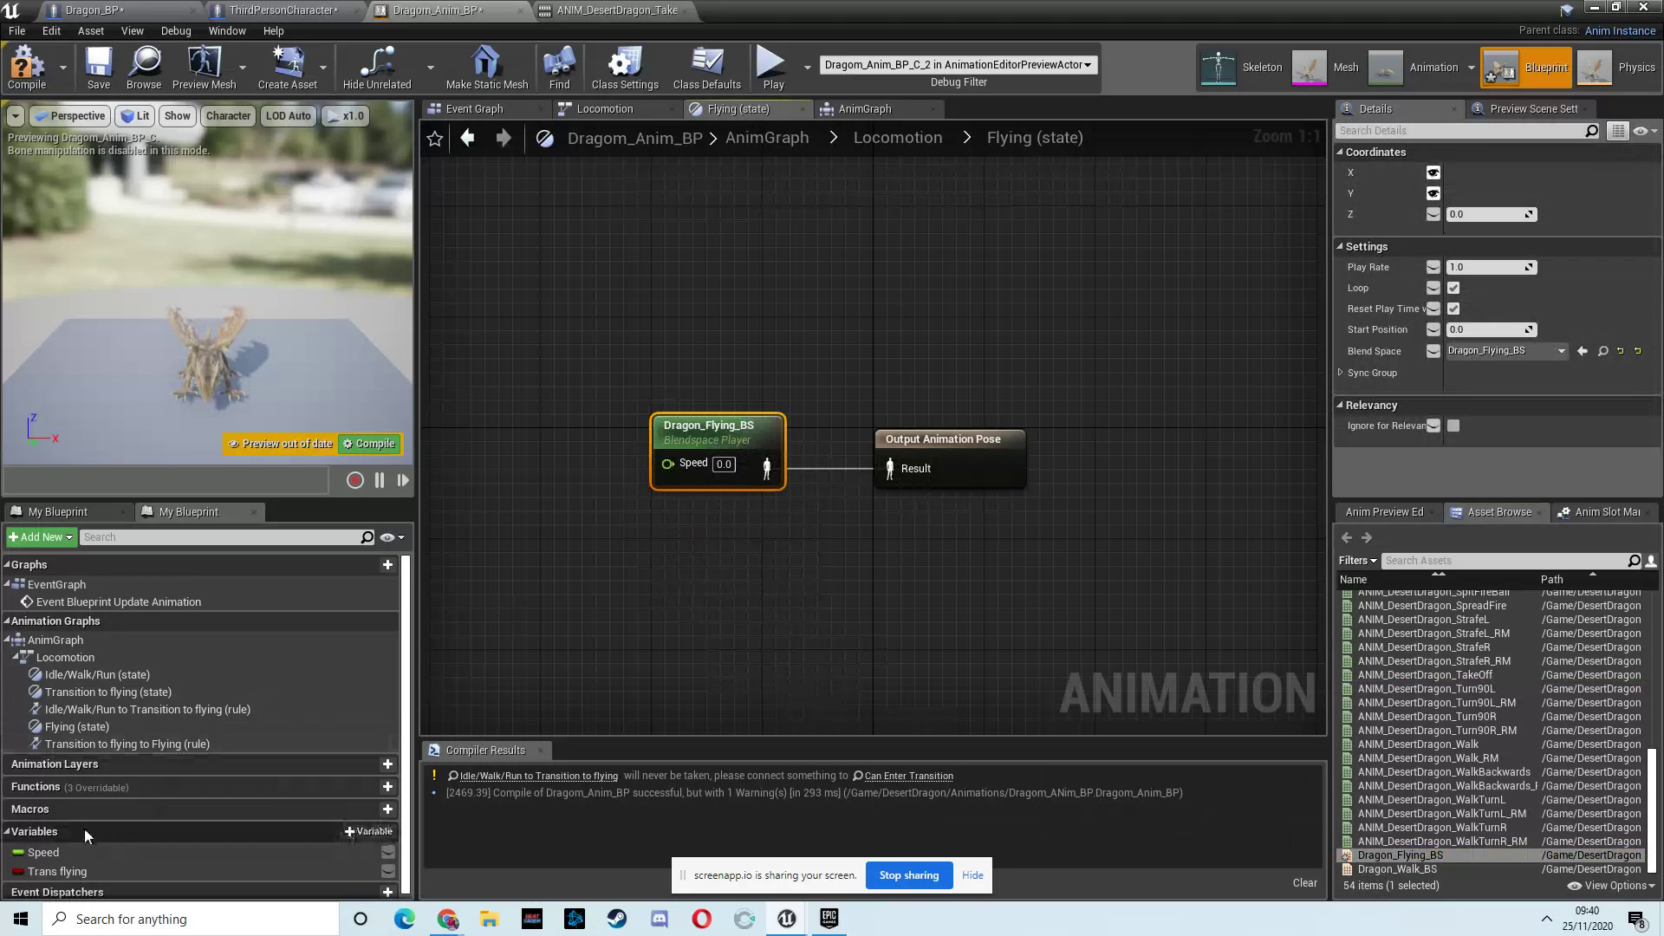
Feed the Speed variable into the Dragon_Flying_BS player's Speed input and move the Output Animation Pose slightly closer
{"action": "left_click_drag", "start_coordinate": [44, 852], "coordinate": [672, 465]}
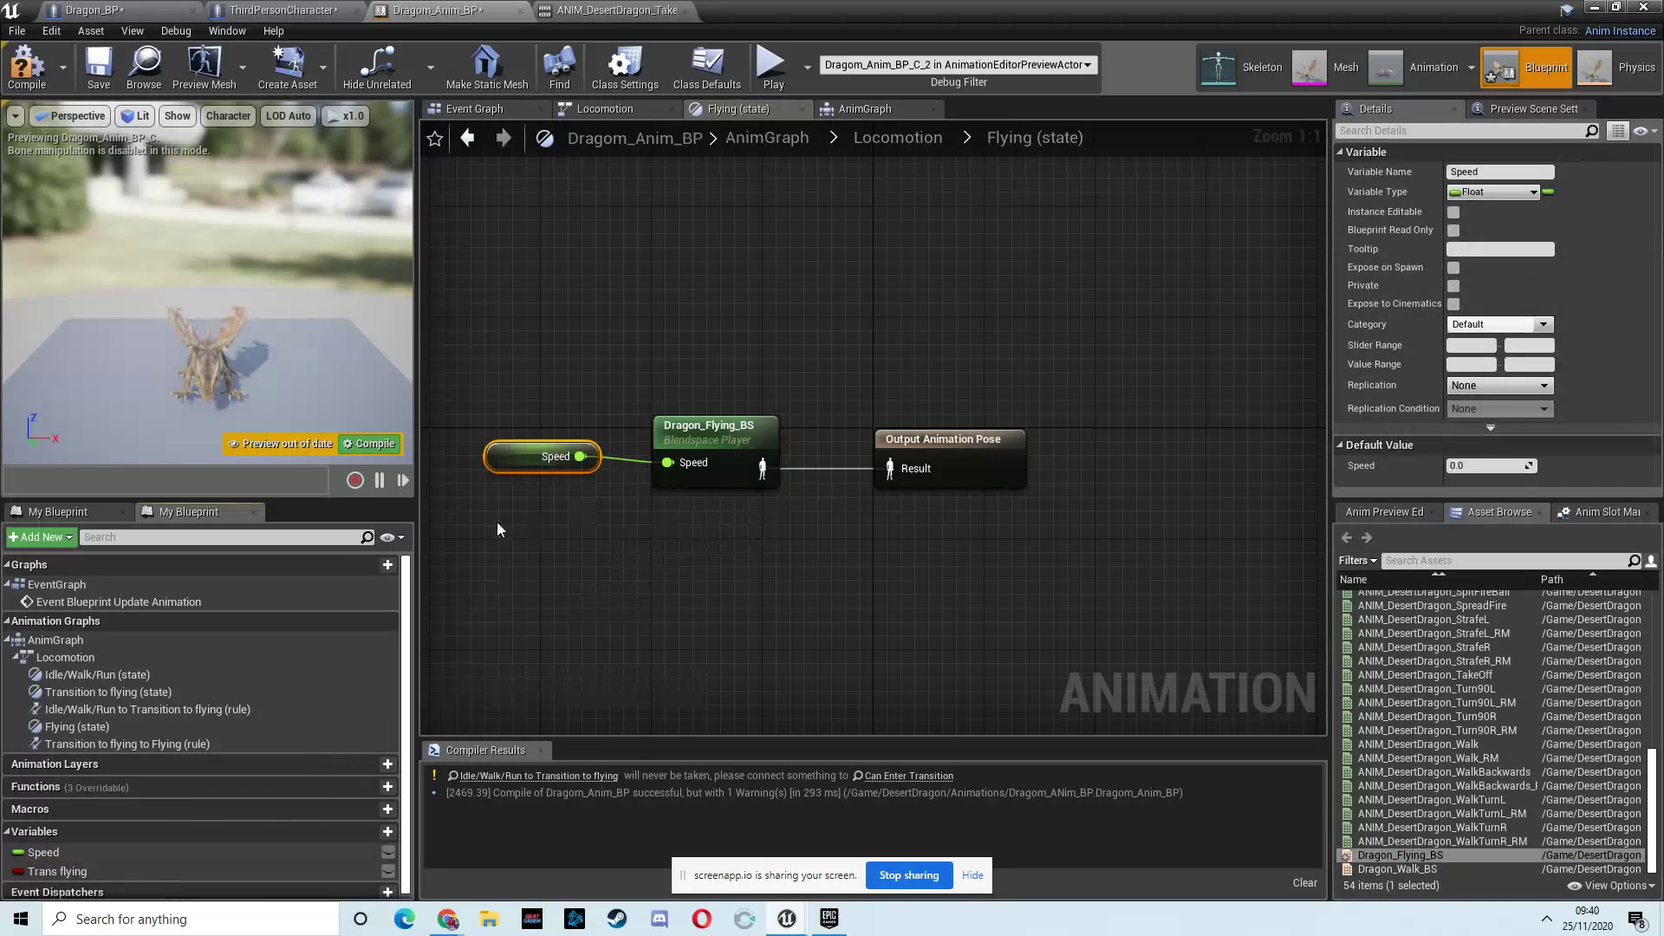
{"action": "left_click", "coordinate": [988, 446]}
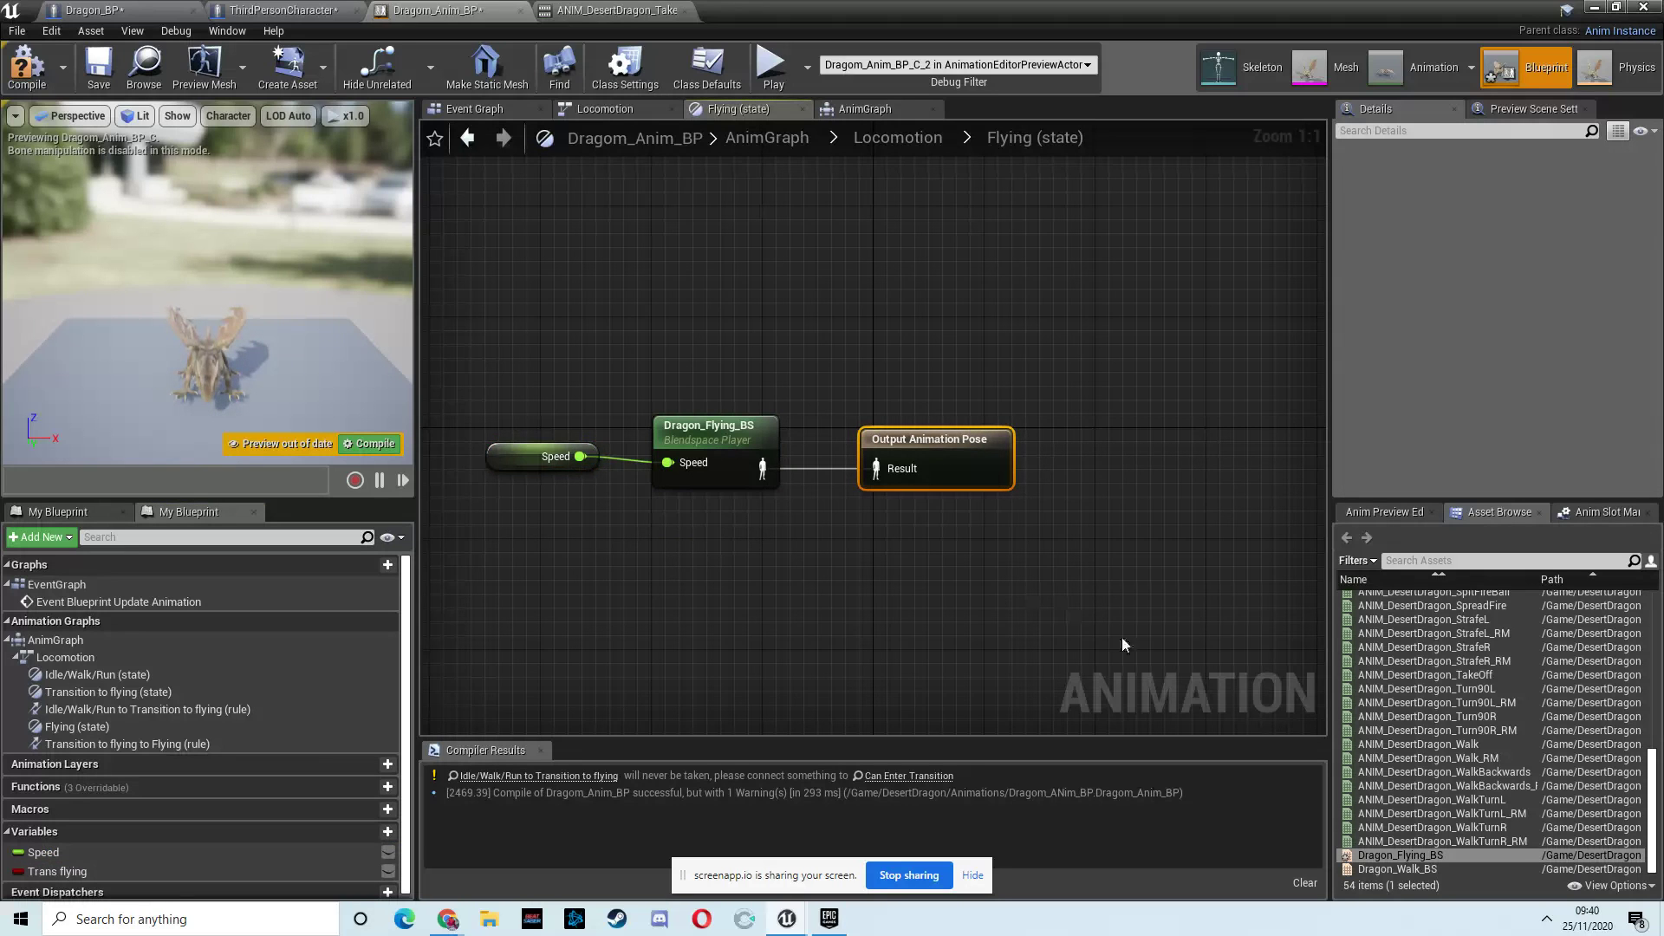
{"action": "right_click_drag", "start_coordinate": [1122, 637], "coordinate": [1111, 522]}
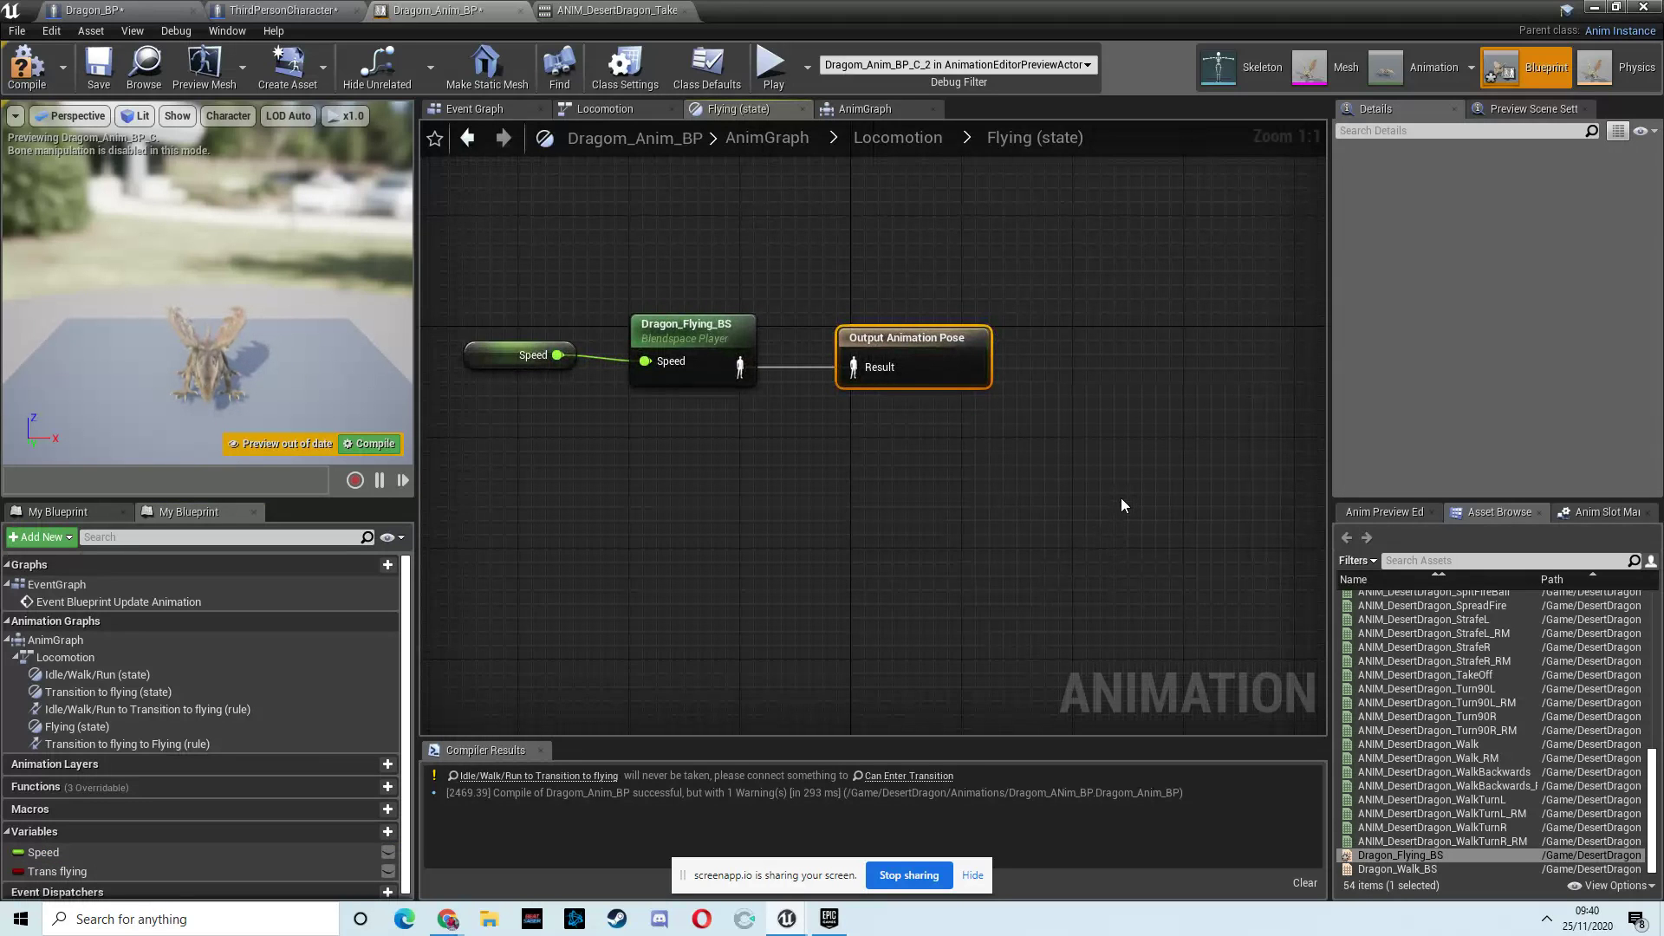
Back in the Locomotion state machine, line up the Flying and Transition to flying states above Idle/Walk/Run
{"action": "left_click", "coordinate": [898, 137]}
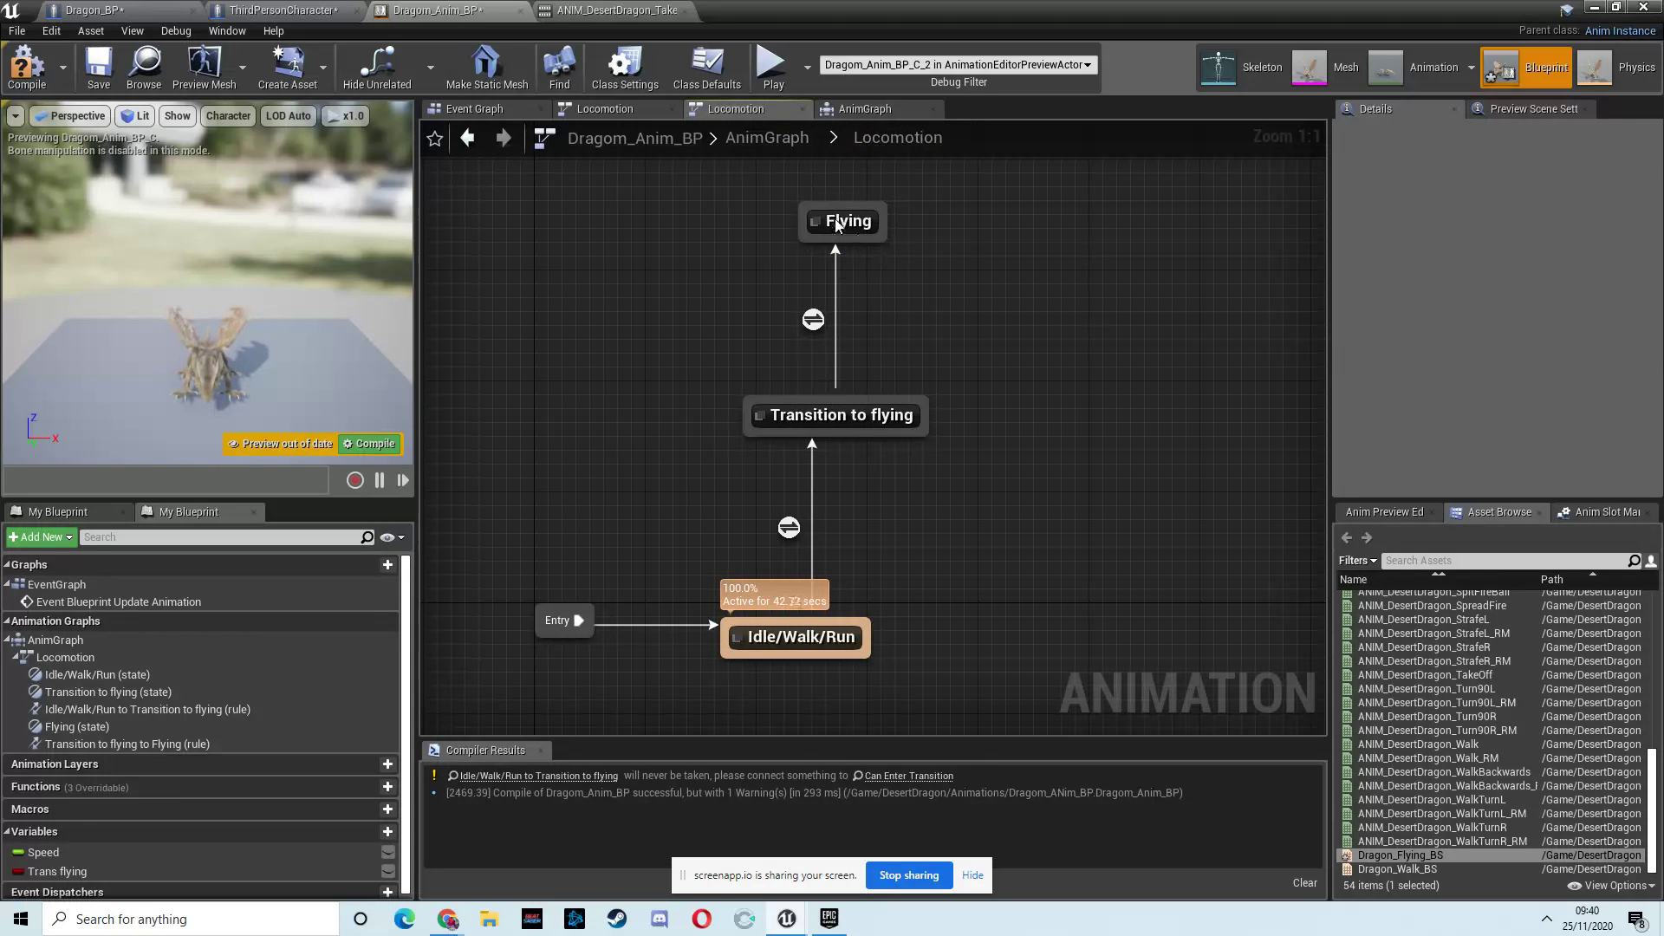
{"action": "left_click_drag", "start_coordinate": [855, 228], "coordinate": [827, 214]}
{"action": "left_click_drag", "start_coordinate": [862, 417], "coordinate": [833, 419]}
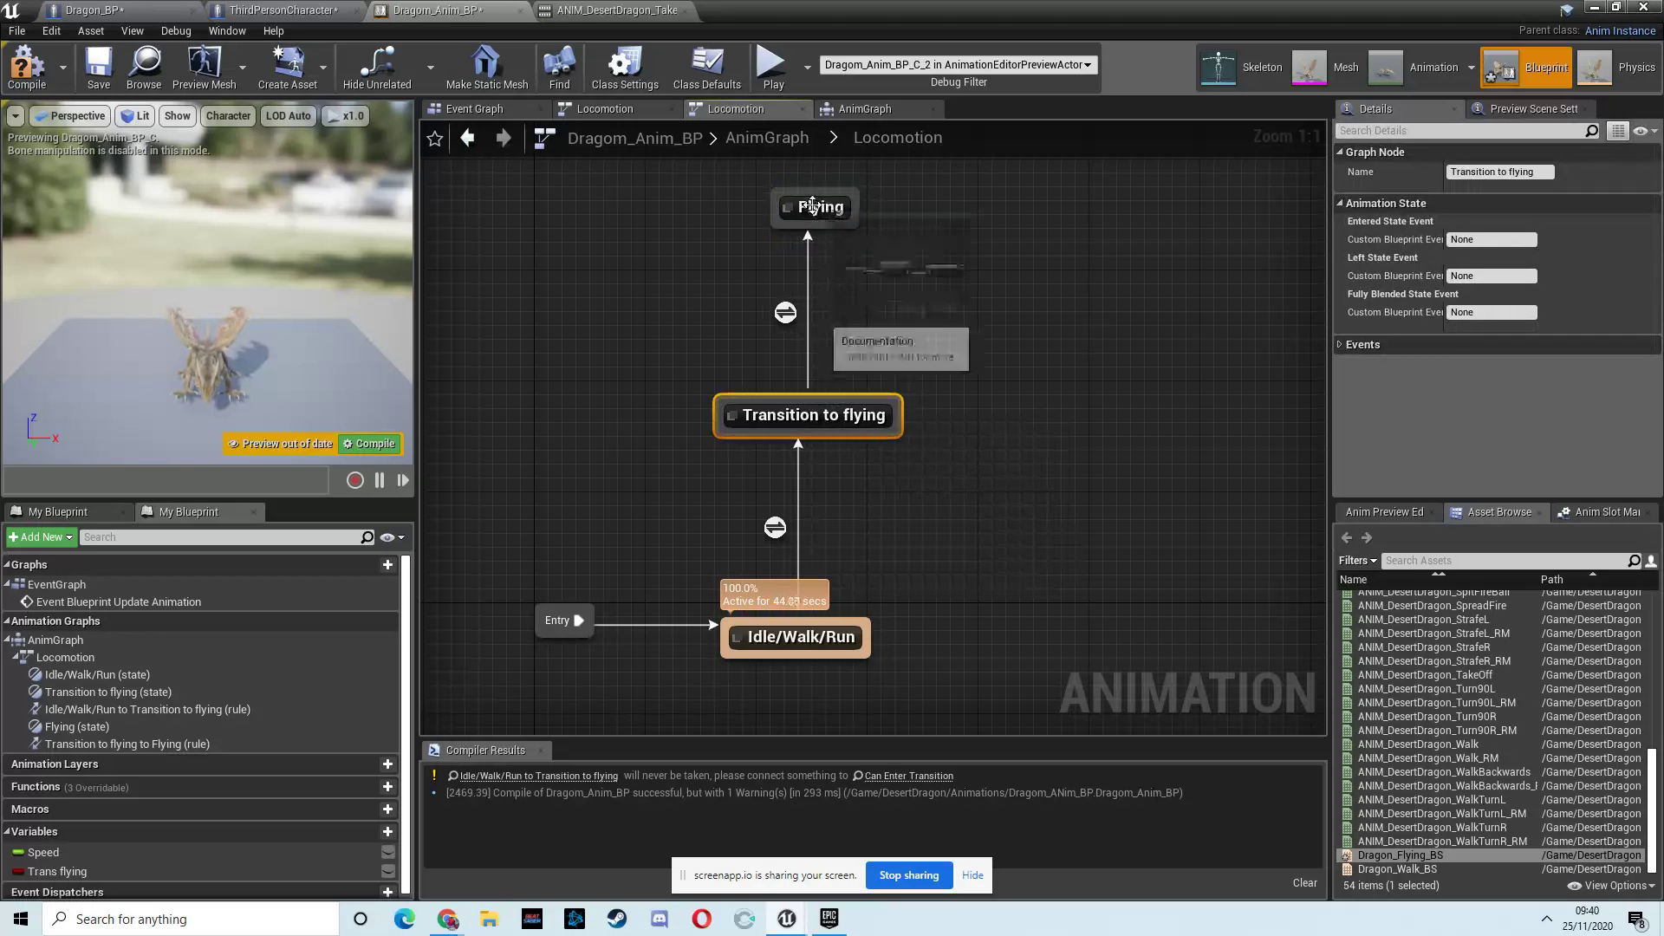
{"action": "left_click_drag", "start_coordinate": [855, 212], "coordinate": [828, 213]}
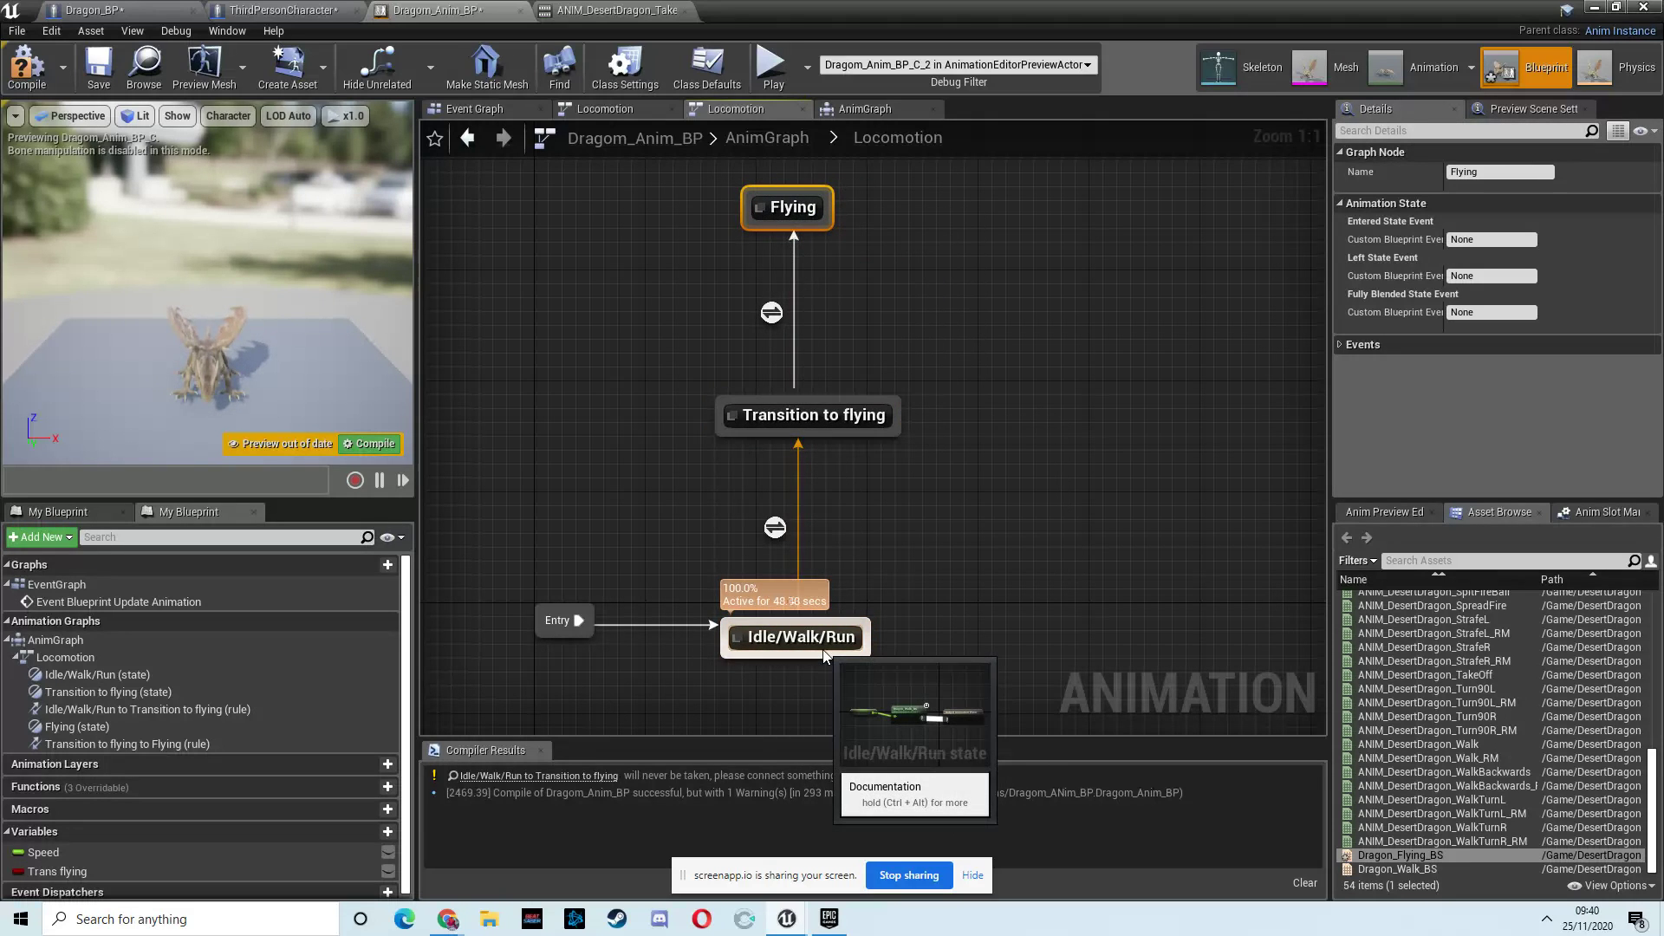
{"action": "left_click", "coordinate": [795, 416]}
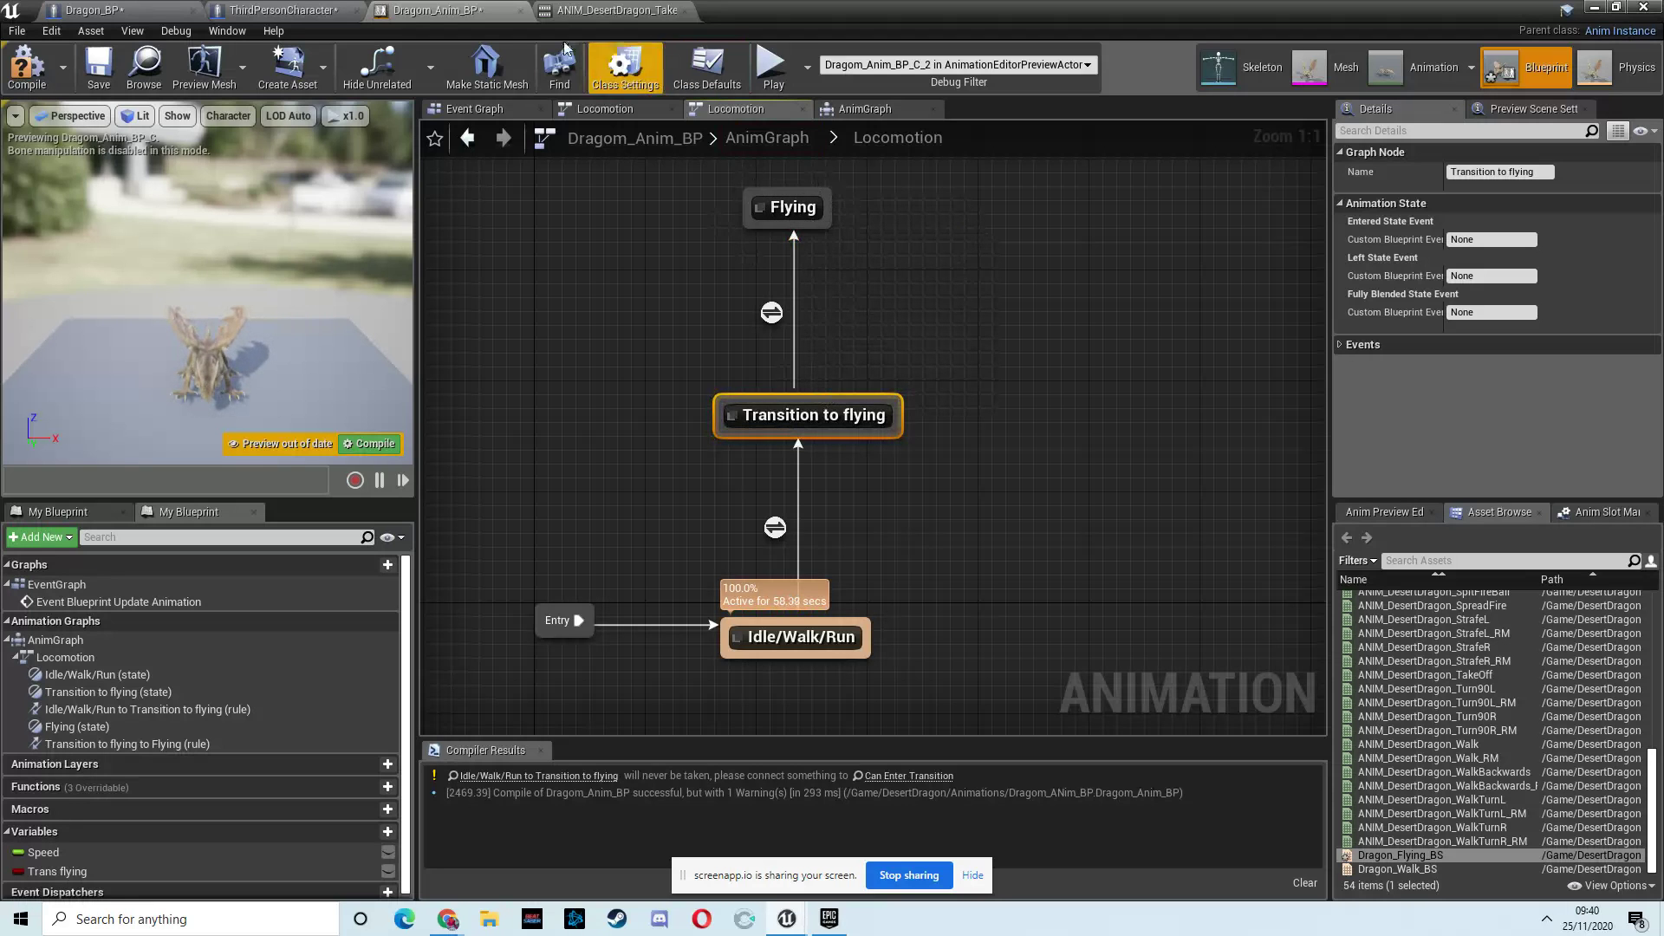
Close the ThirdPersonCharacter blueprint and, in Dragon_BP's event graph, add a Delay node after the Set Transition To Flying node
{"action": "left_click", "coordinate": [272, 16]}
{"action": "left_click", "coordinate": [347, 10]}
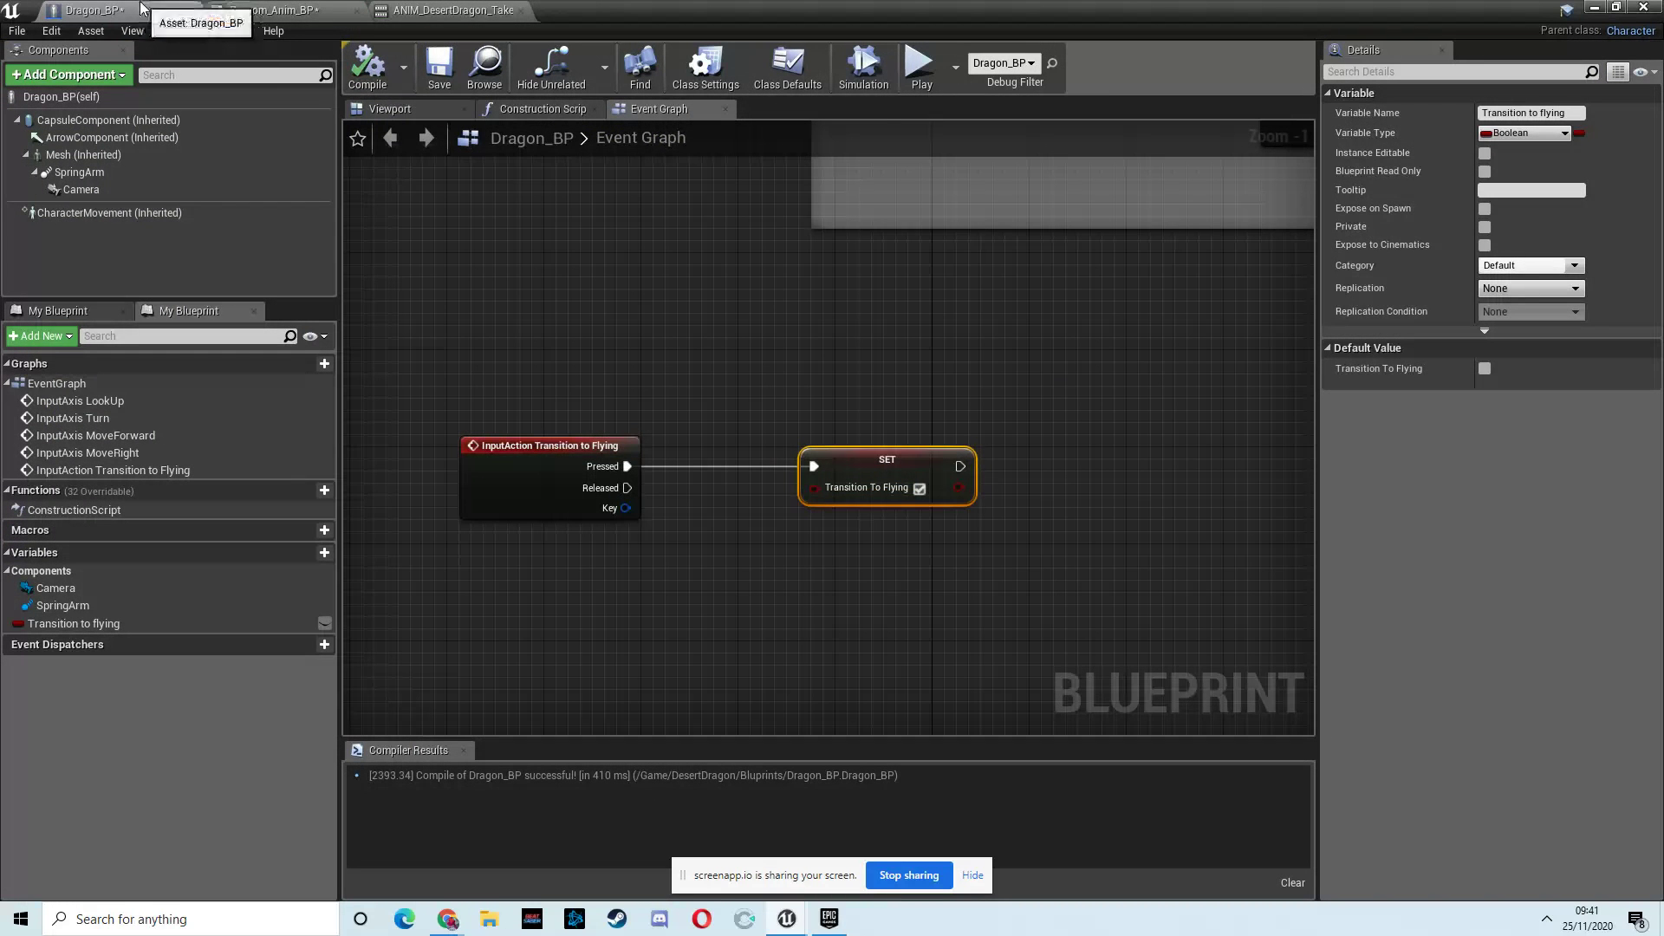
{"action": "right_click_drag", "start_coordinate": [870, 357], "coordinate": [695, 349]}
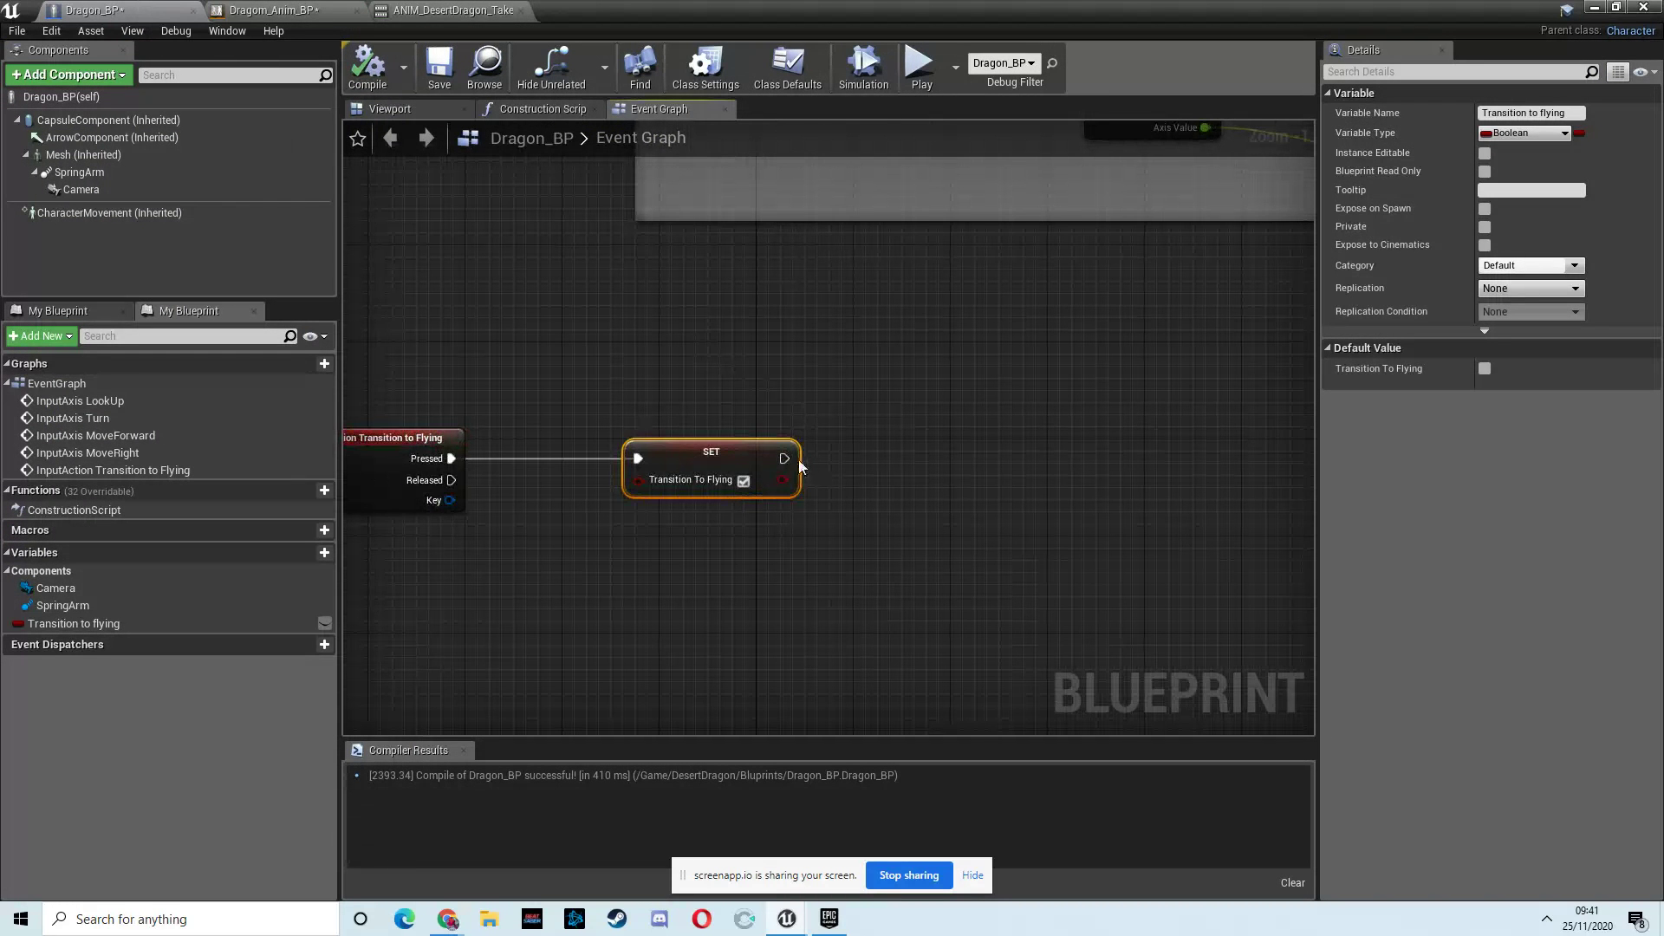
{"action": "left_click_drag", "start_coordinate": [783, 458], "coordinate": [855, 468]}
{"action": "type", "text": "delay"}
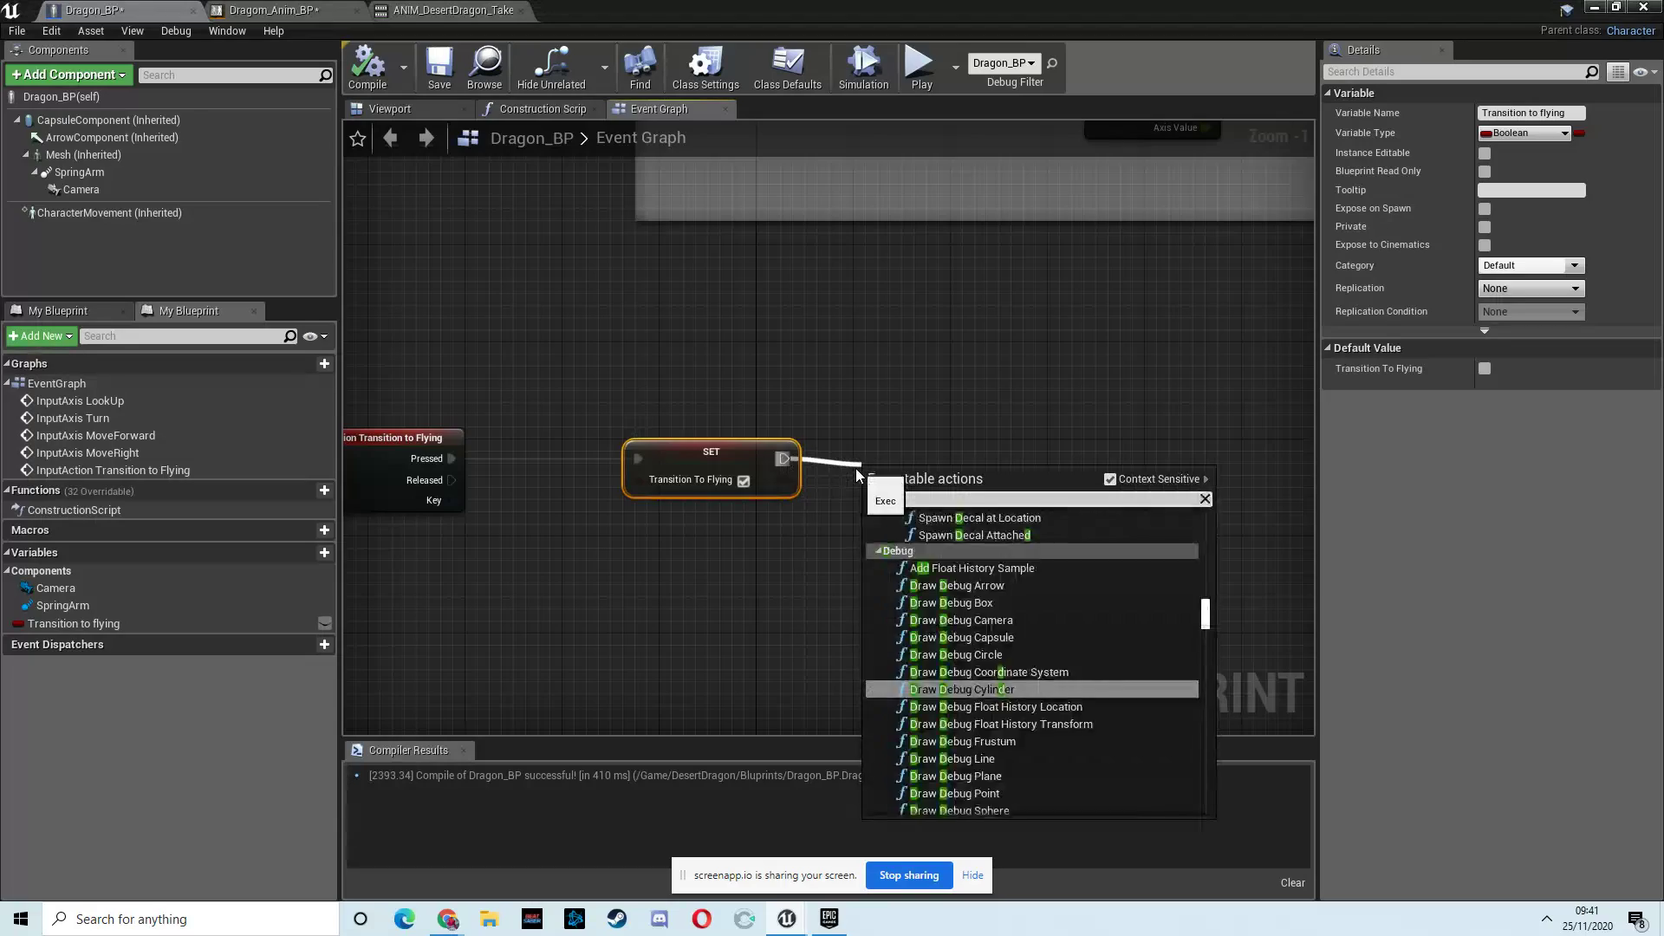
{"action": "key", "text": "Return"}
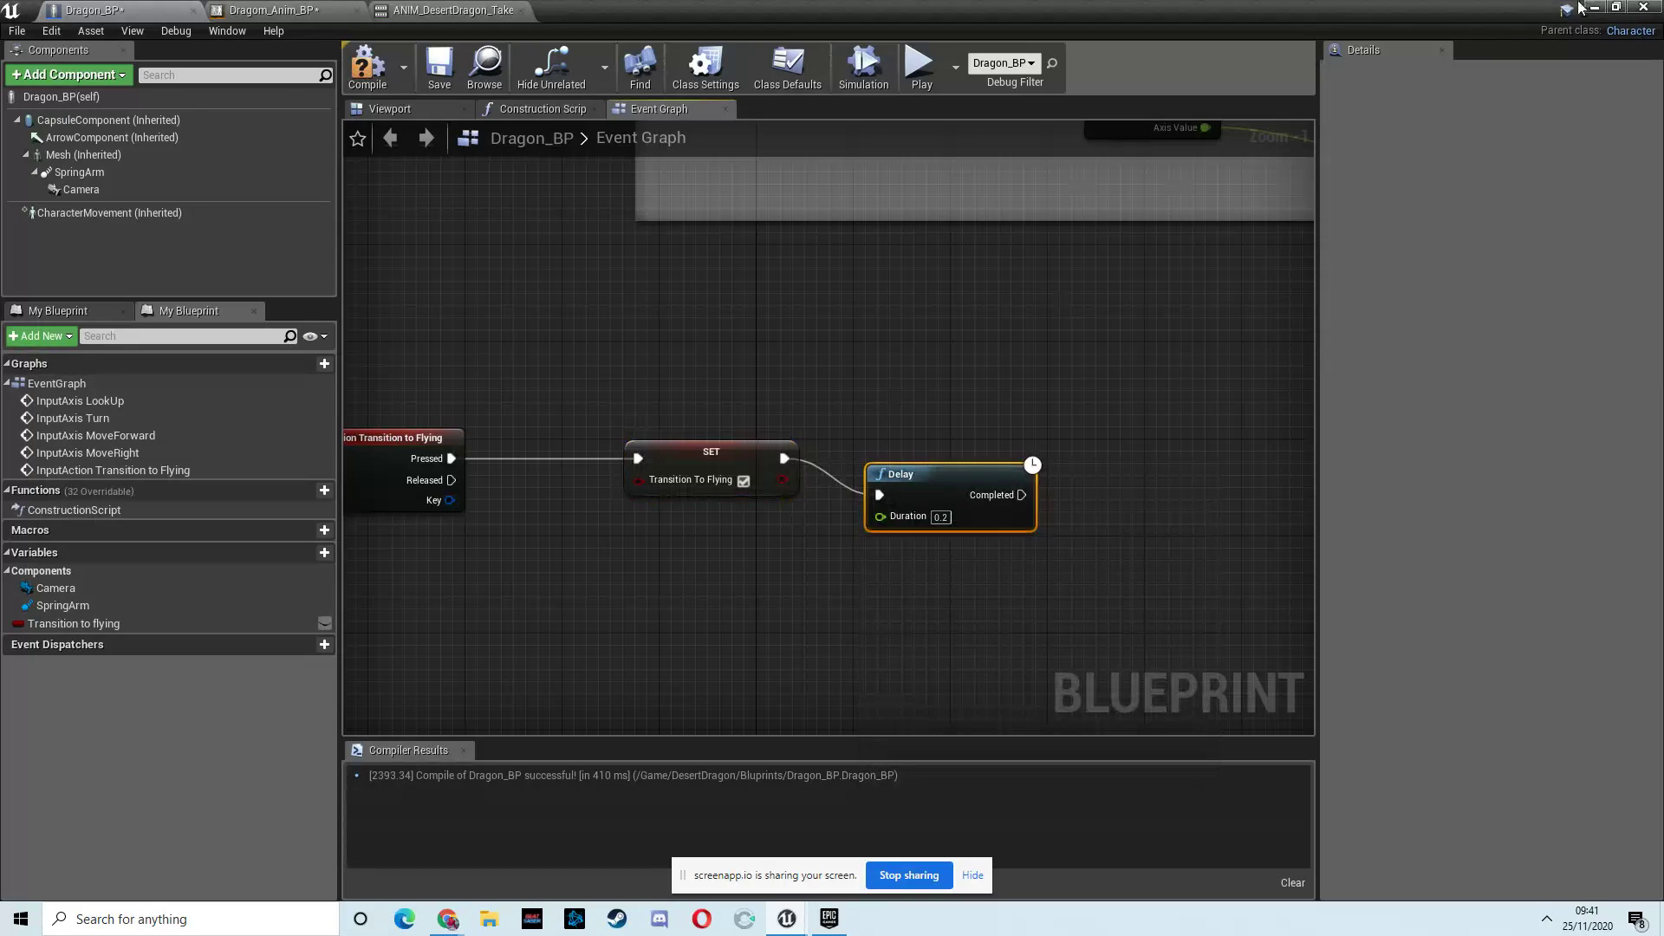
Check the duration of the ANIM_DesertDragon_TakeOff animation in its animation editor
{"action": "left_click", "coordinate": [1593, 10]}
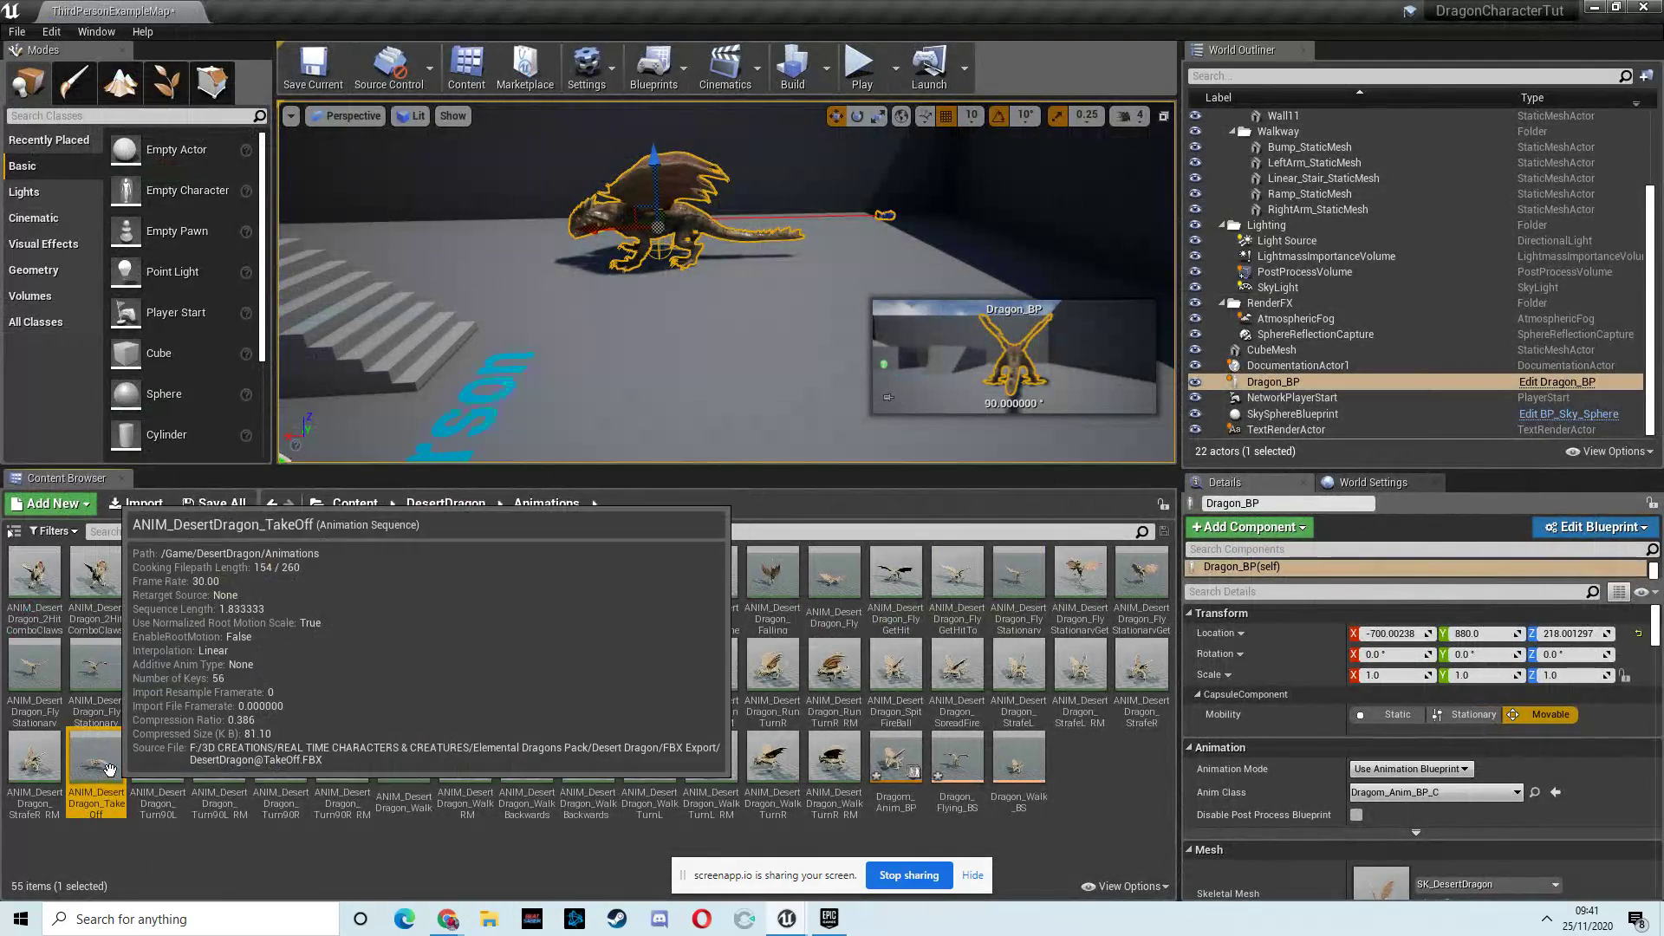
{"action": "double_click", "coordinate": [114, 778]}
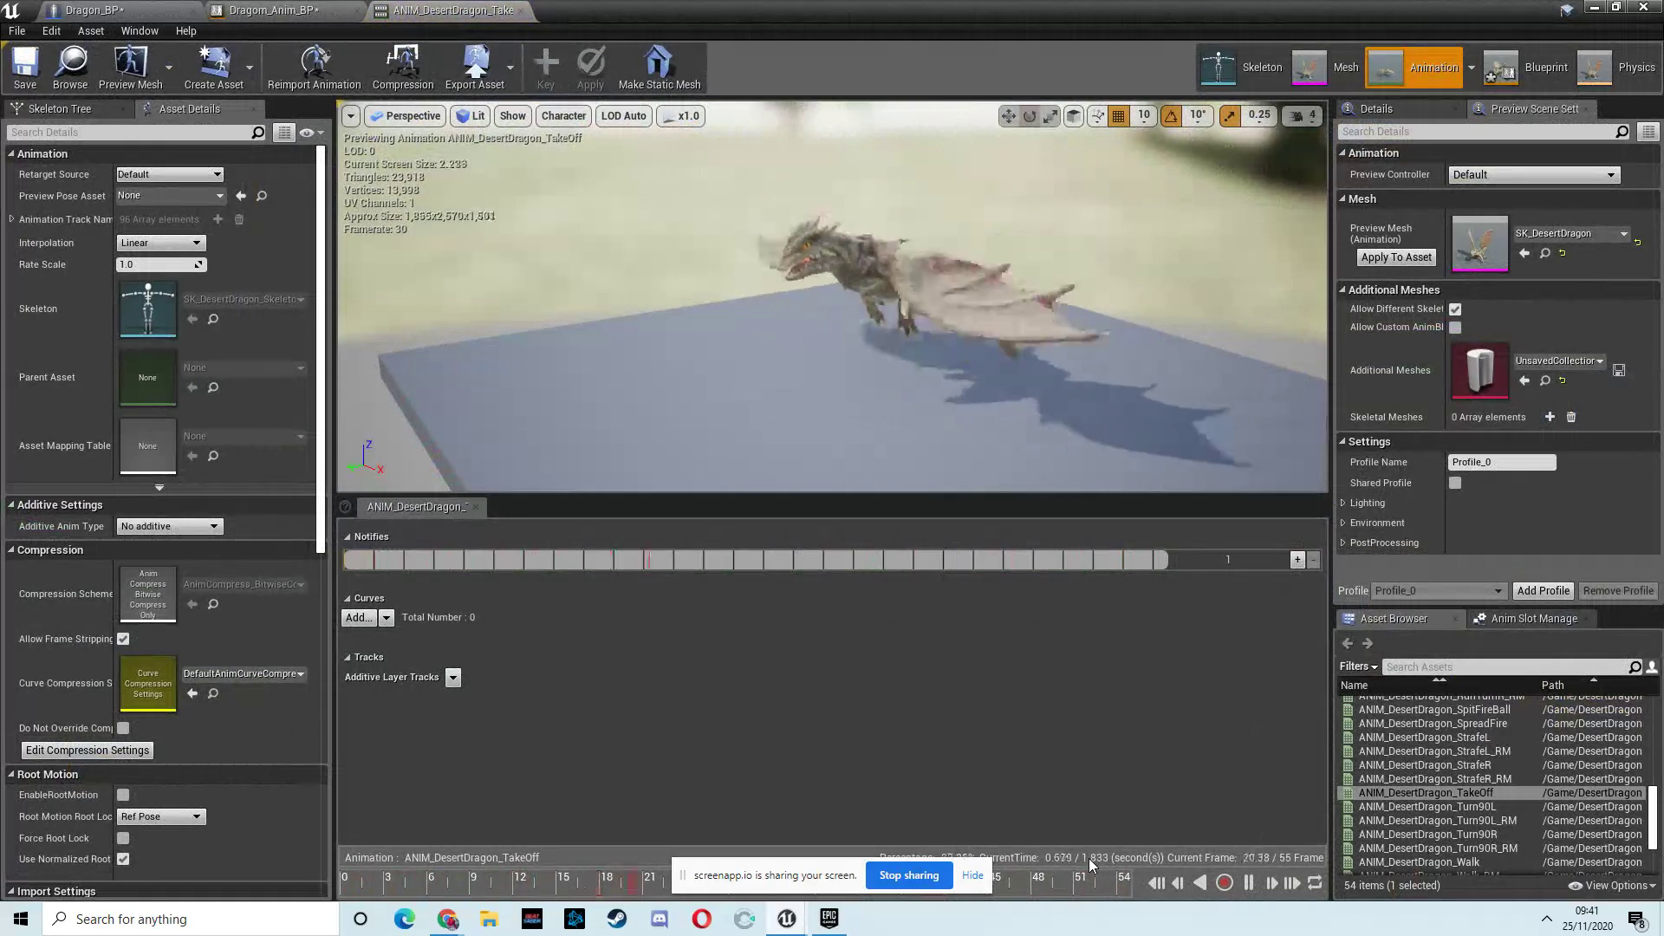
{"action": "left_click", "coordinate": [1595, 8]}
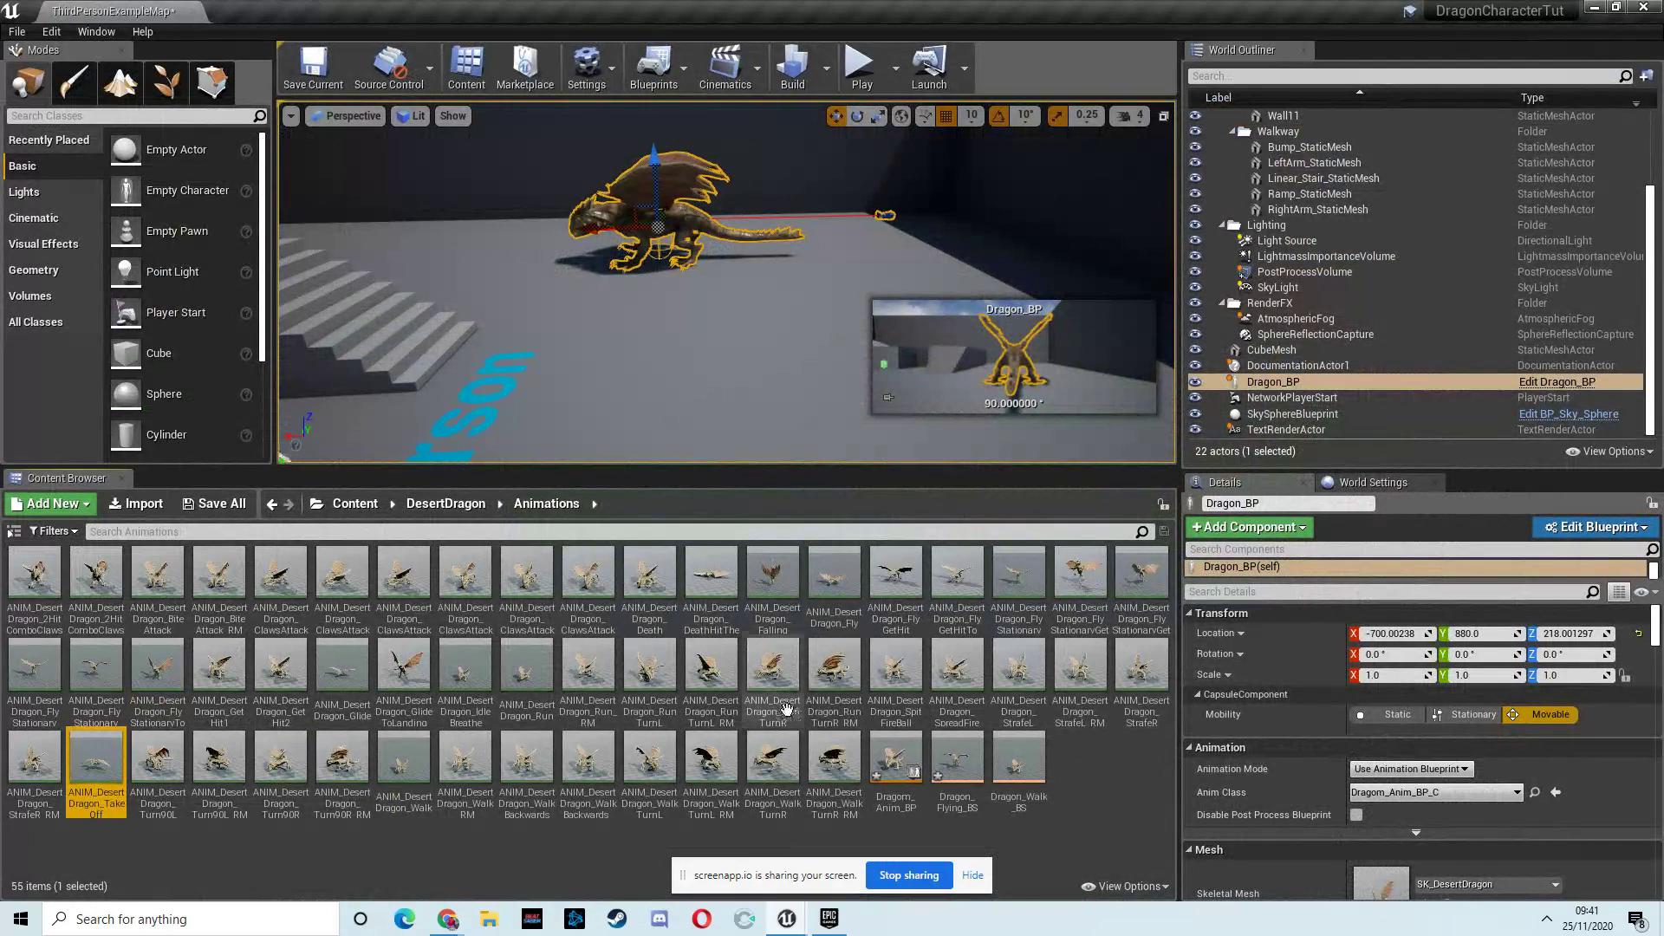
{"action": "mouse_move", "coordinate": [786, 921]}
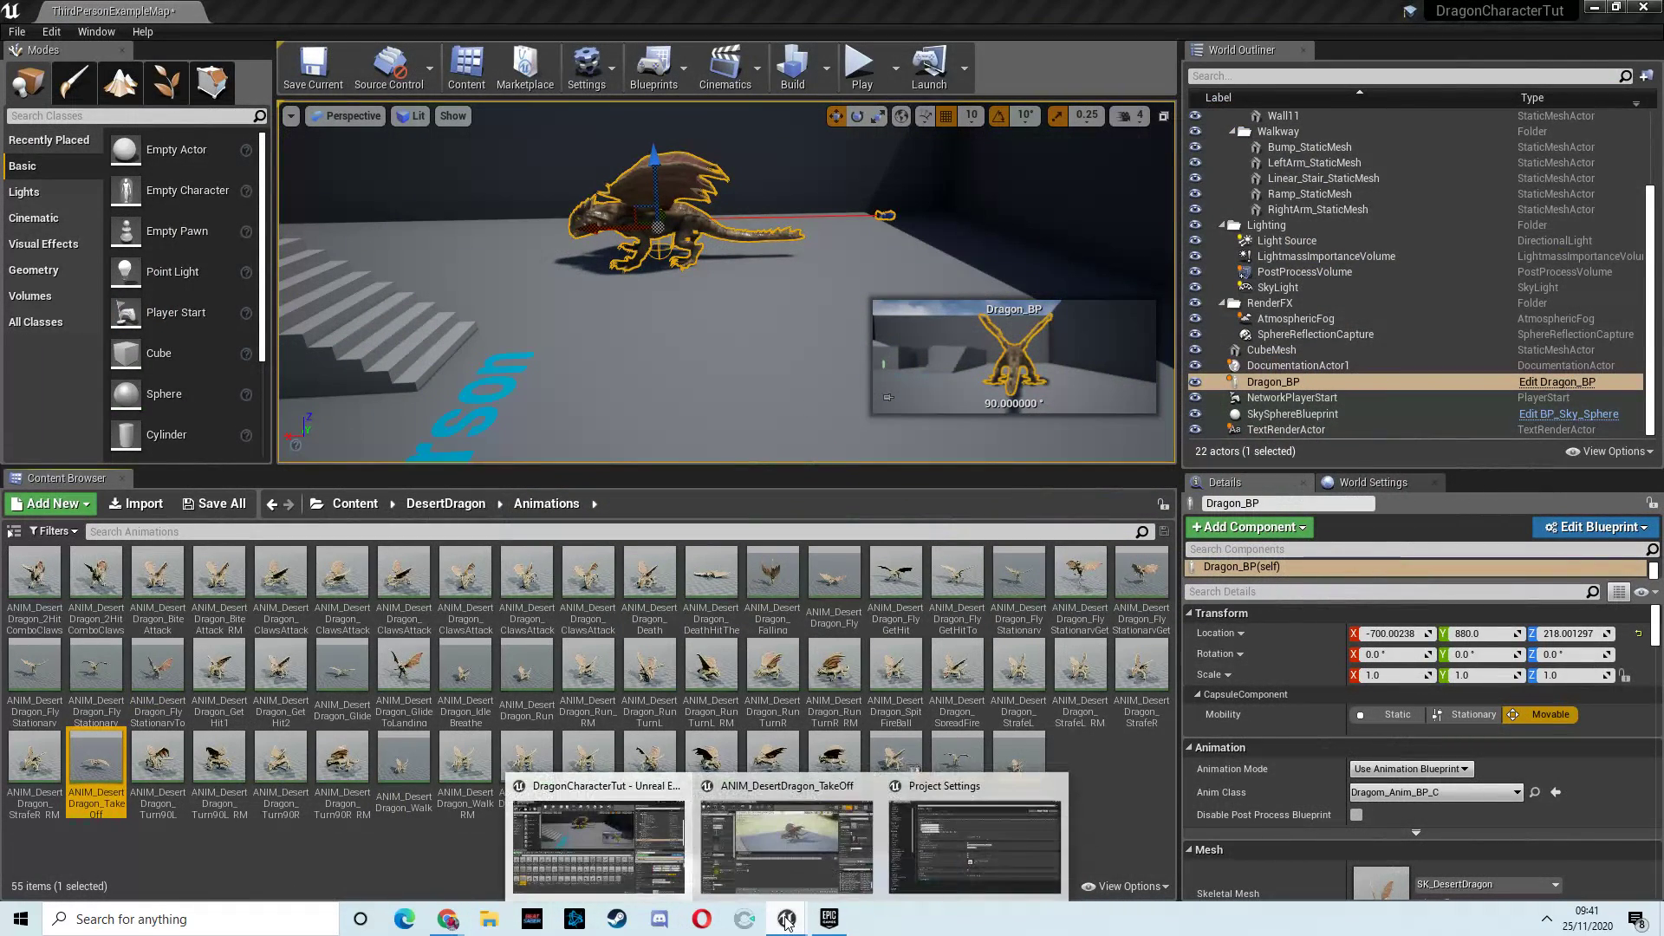
{"action": "left_click", "coordinate": [765, 844]}
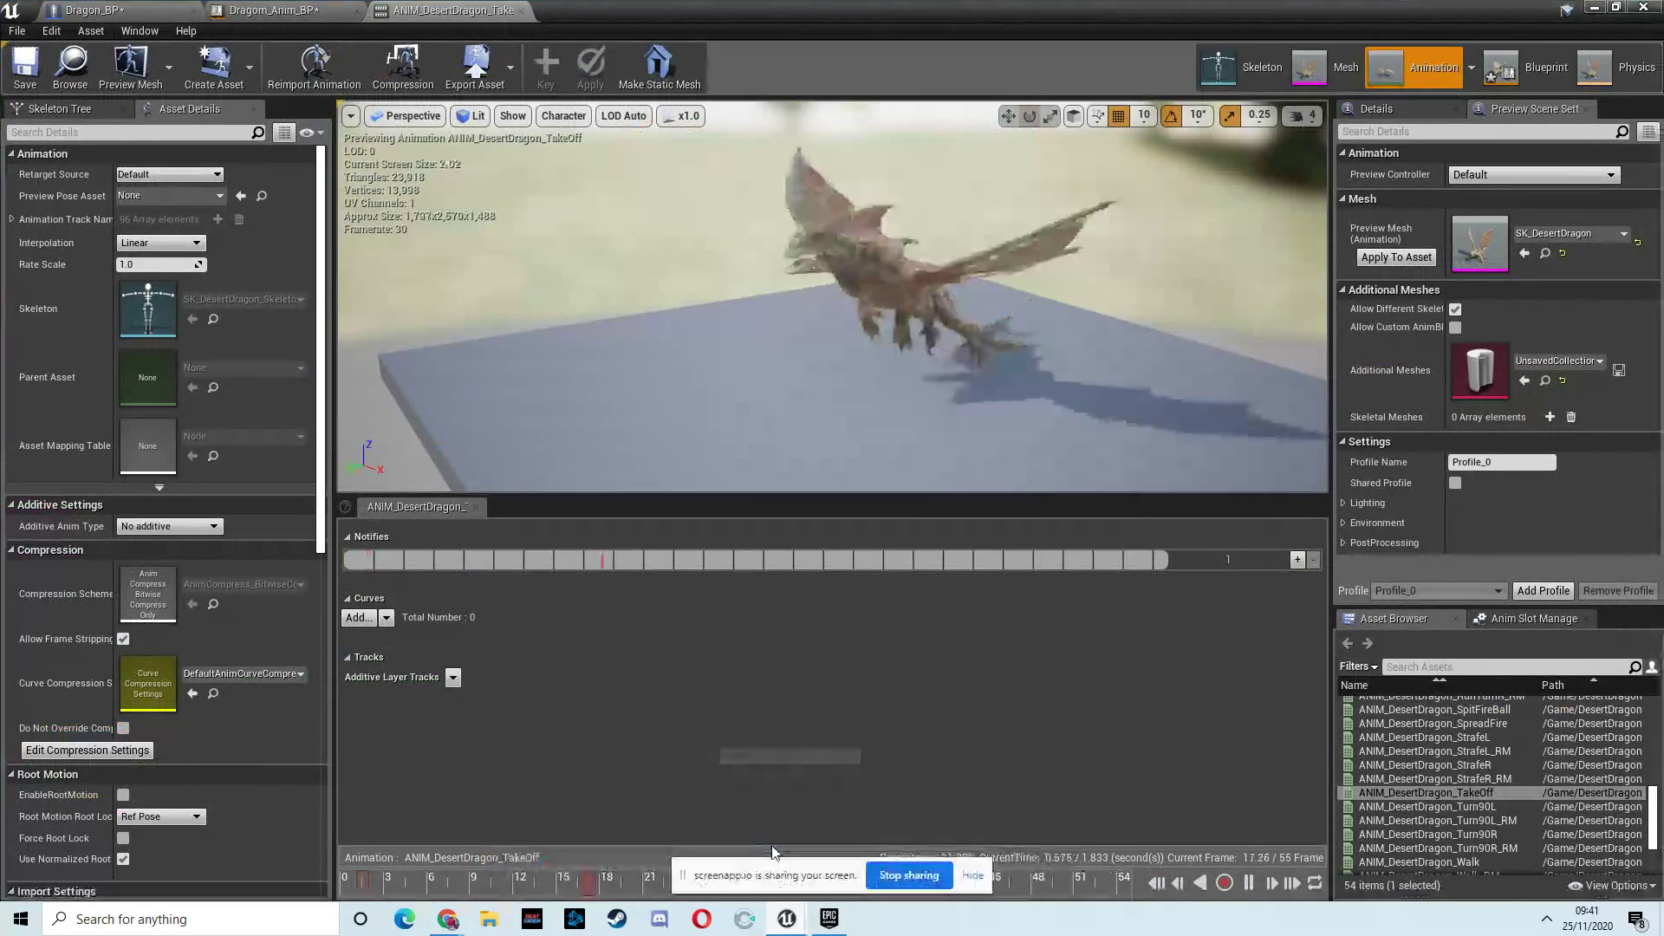
{"action": "left_click", "coordinate": [252, 19]}
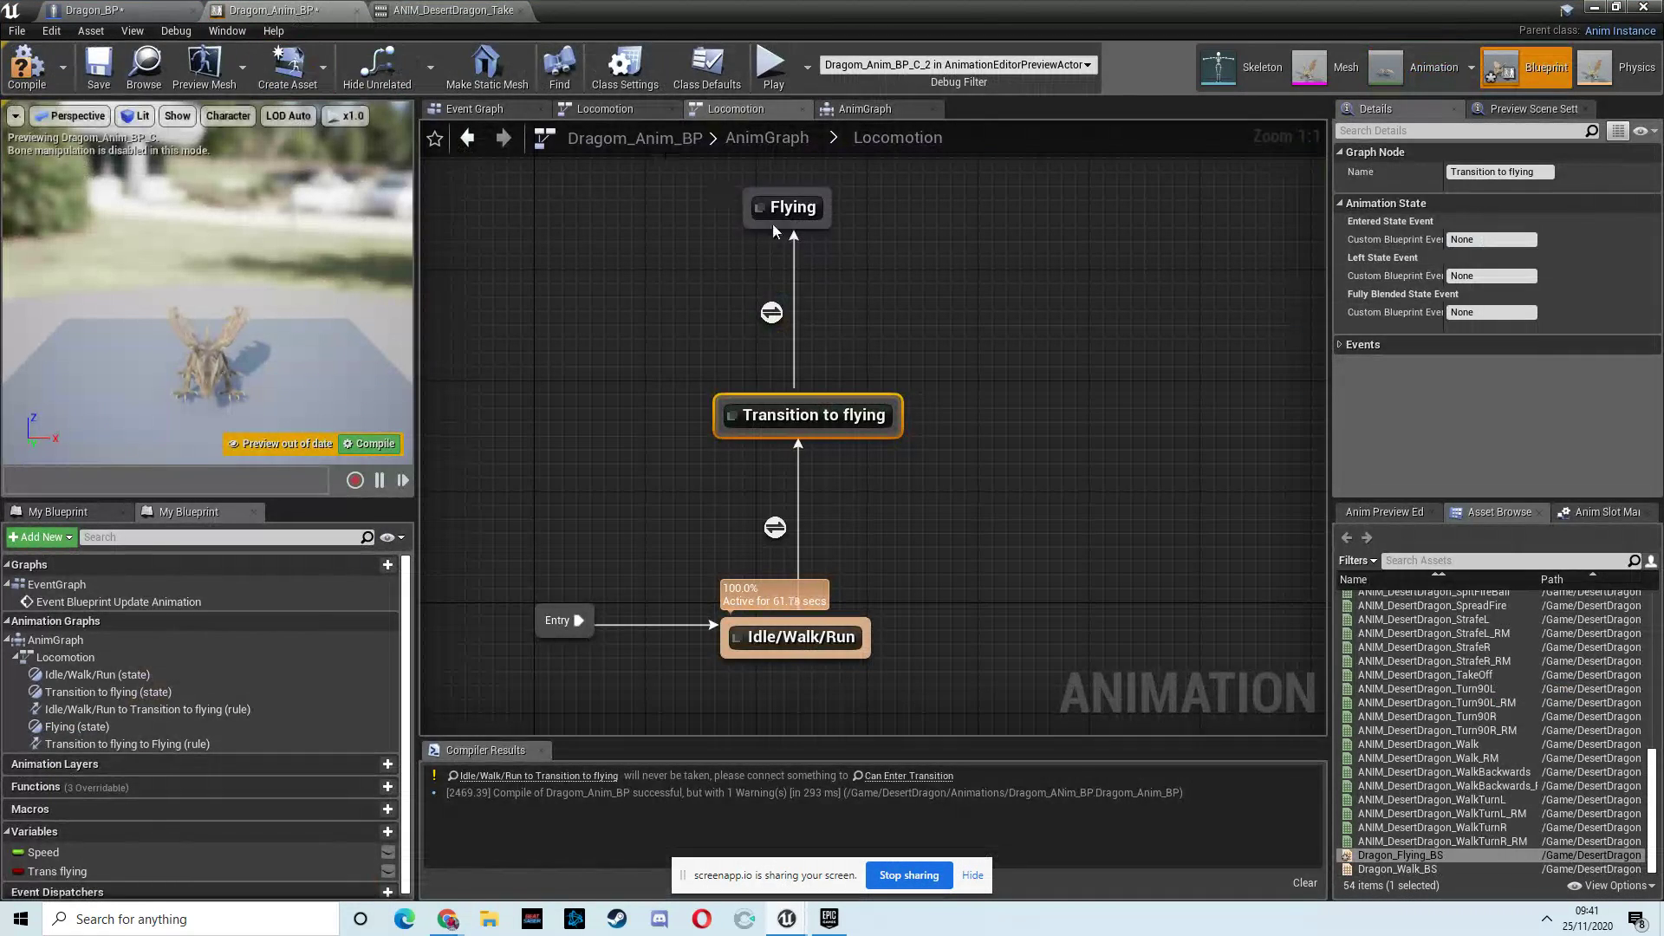
In Dragon_BP's event graph, set the Delay node's Duration to 1.7
{"action": "left_click", "coordinate": [145, 15]}
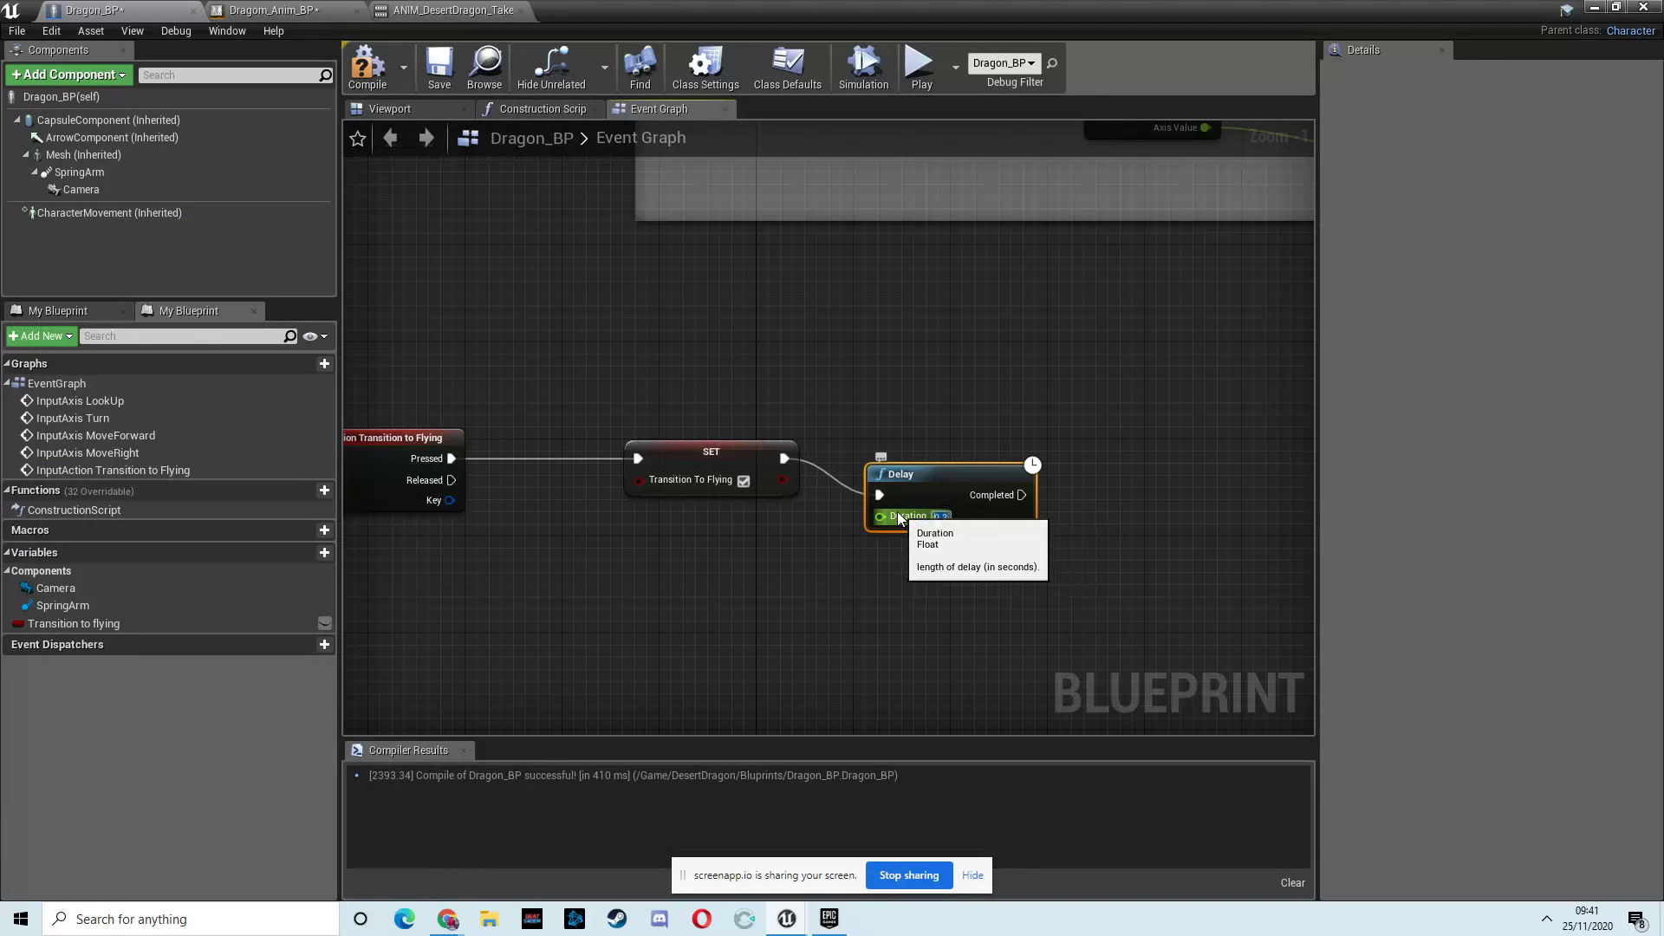
{"action": "type", "text": "1.7"}
Place a second Set Transition To Flying node after the Delay node, with its value left unchecked
{"action": "left_click_drag", "start_coordinate": [102, 630], "coordinate": [1137, 472]}
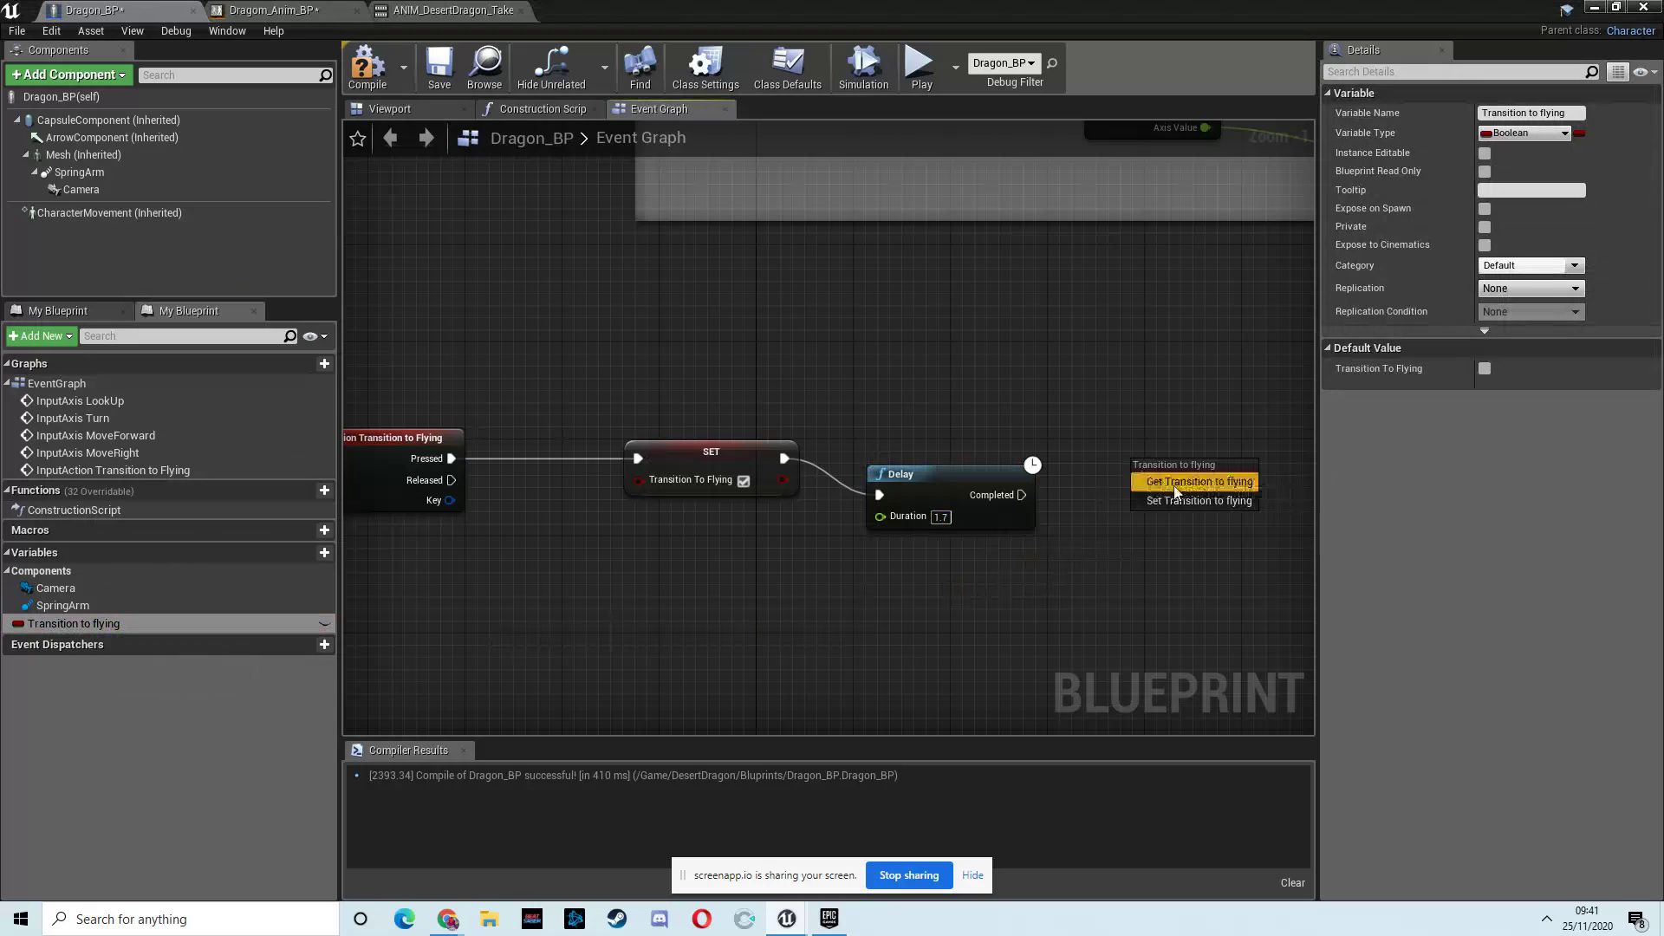
{"action": "left_click", "coordinate": [1178, 509]}
{"action": "right_click_drag", "start_coordinate": [1188, 559], "coordinate": [1101, 553]}
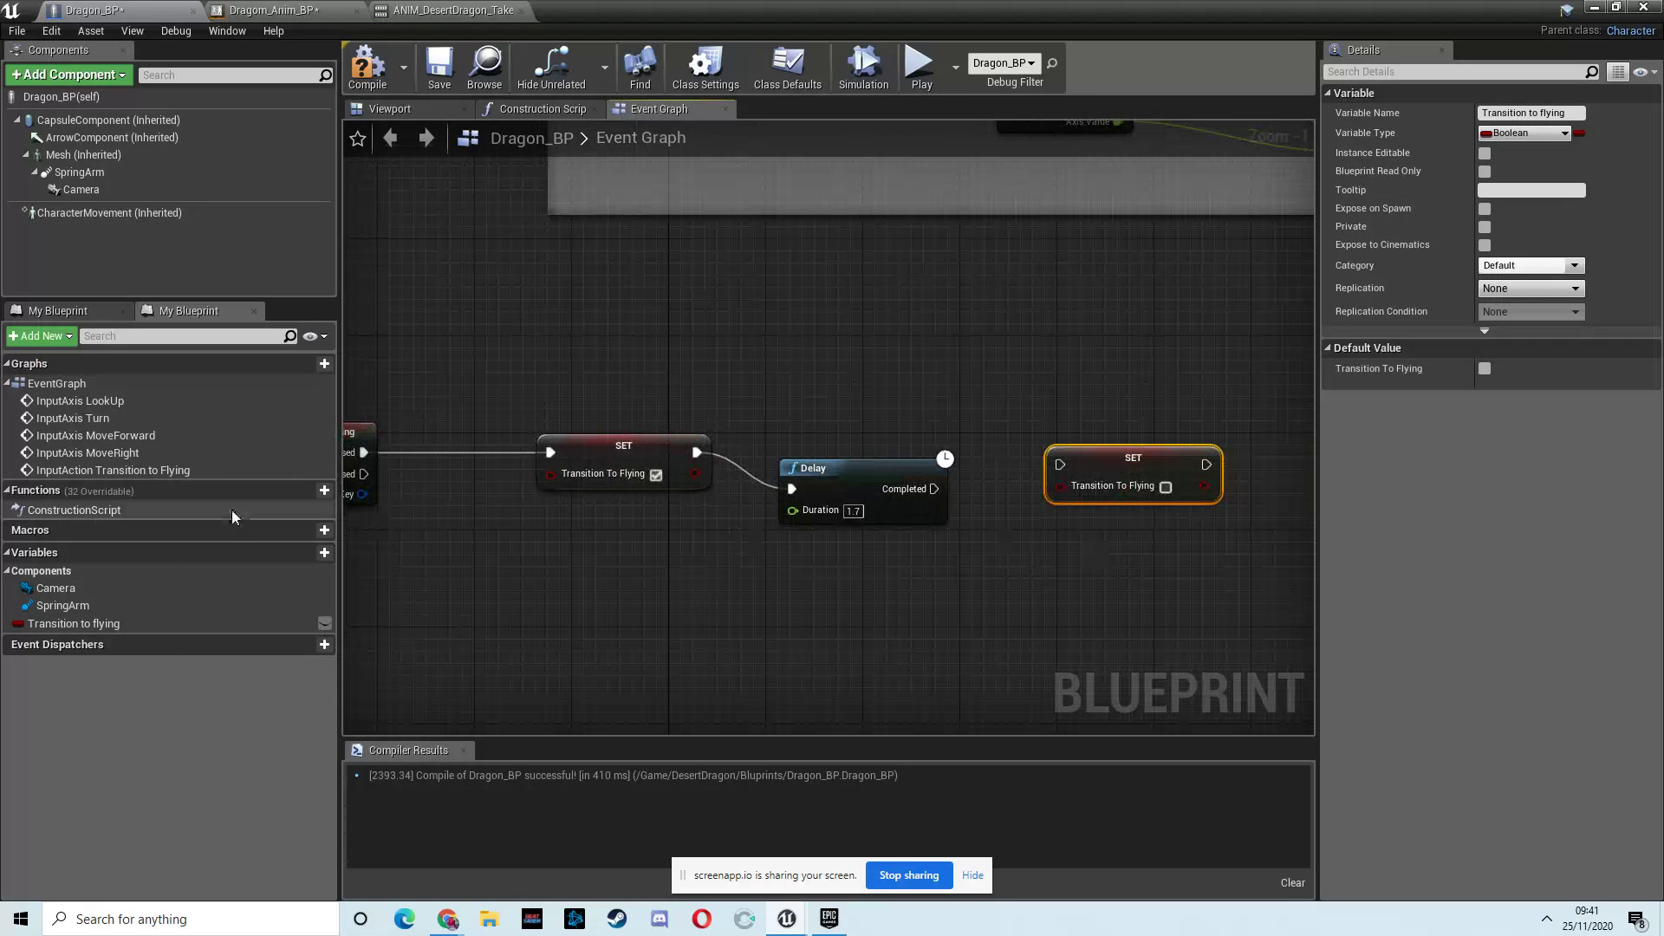
Create a new Boolean variable named Flying in Dragon_BP
{"action": "left_click", "coordinate": [324, 552]}
{"action": "type", "text": "Flying"}
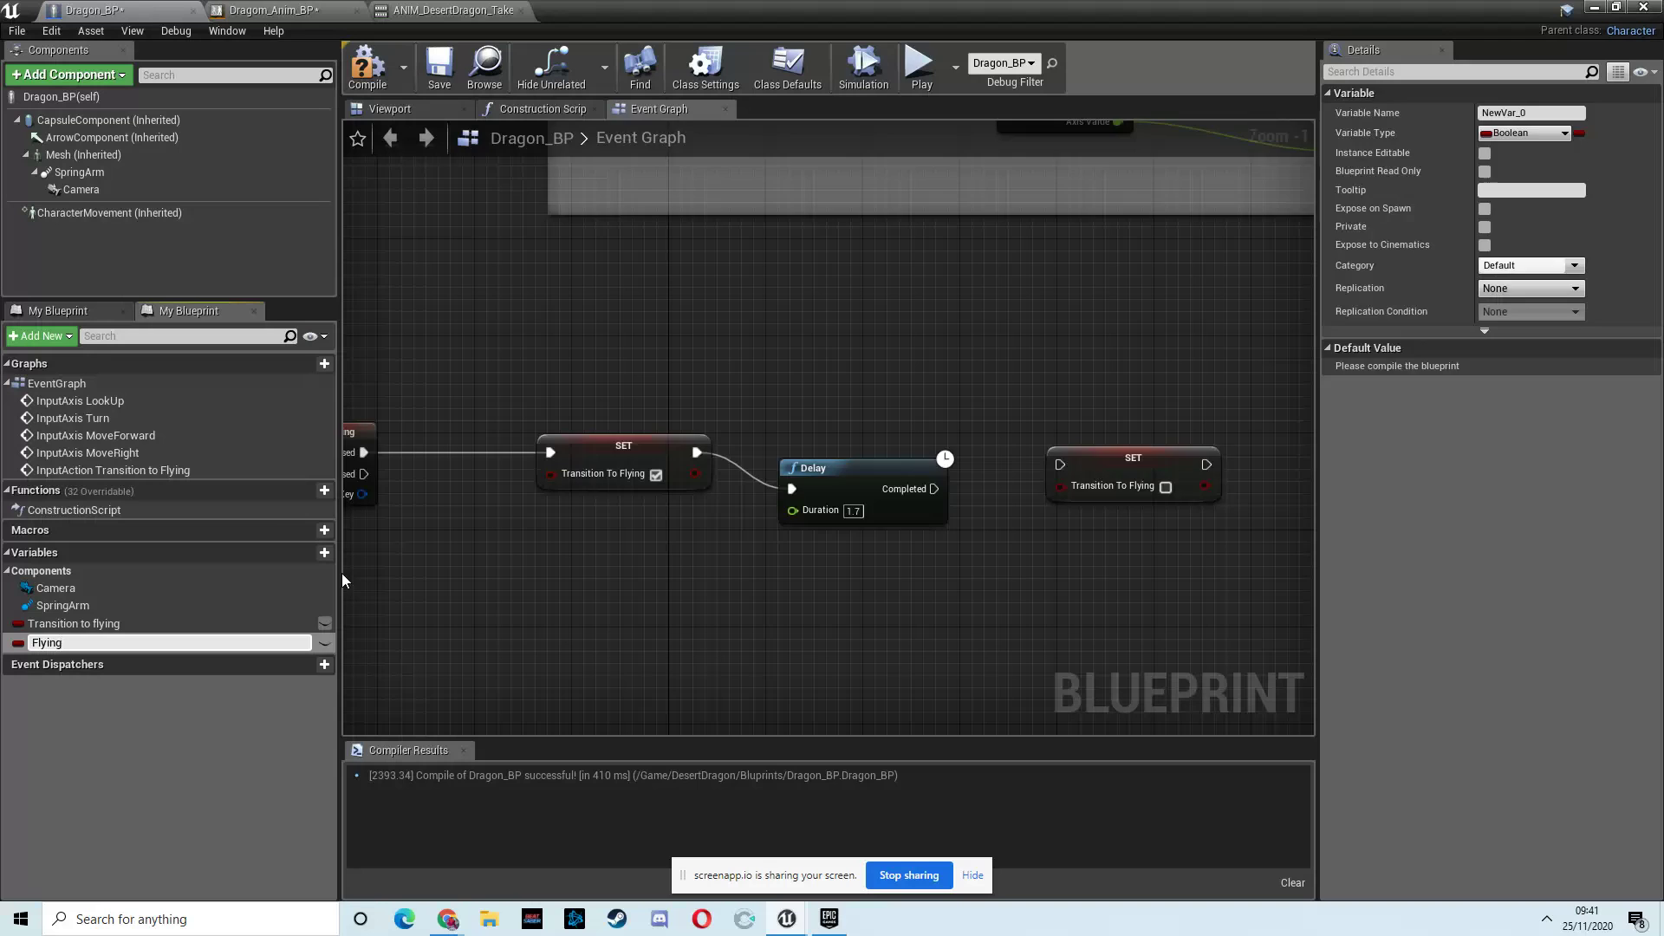
{"action": "key", "text": "Return"}
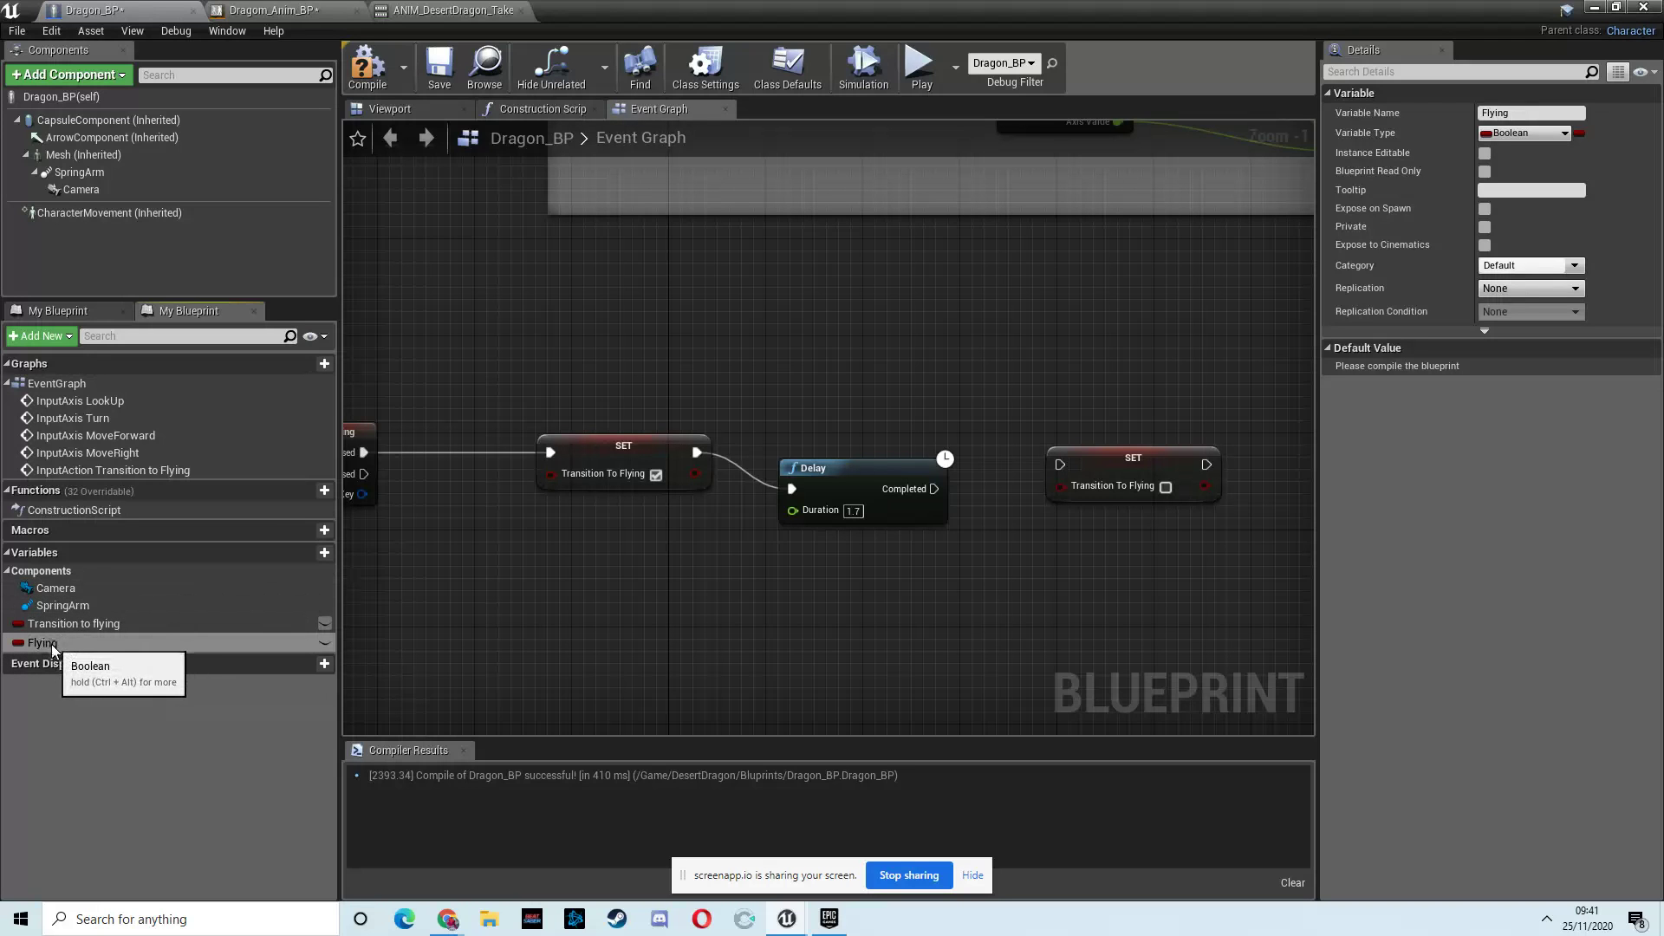
Place a Set Flying node after the second Set Transition To Flying node in Dragon_BP's event graph, with its value checked
{"action": "left_click_drag", "start_coordinate": [57, 647], "coordinate": [1095, 465]}
{"action": "left_click_drag", "start_coordinate": [1267, 470], "coordinate": [1267, 472]}
{"action": "right_click_drag", "start_coordinate": [1180, 547], "coordinate": [957, 546]}
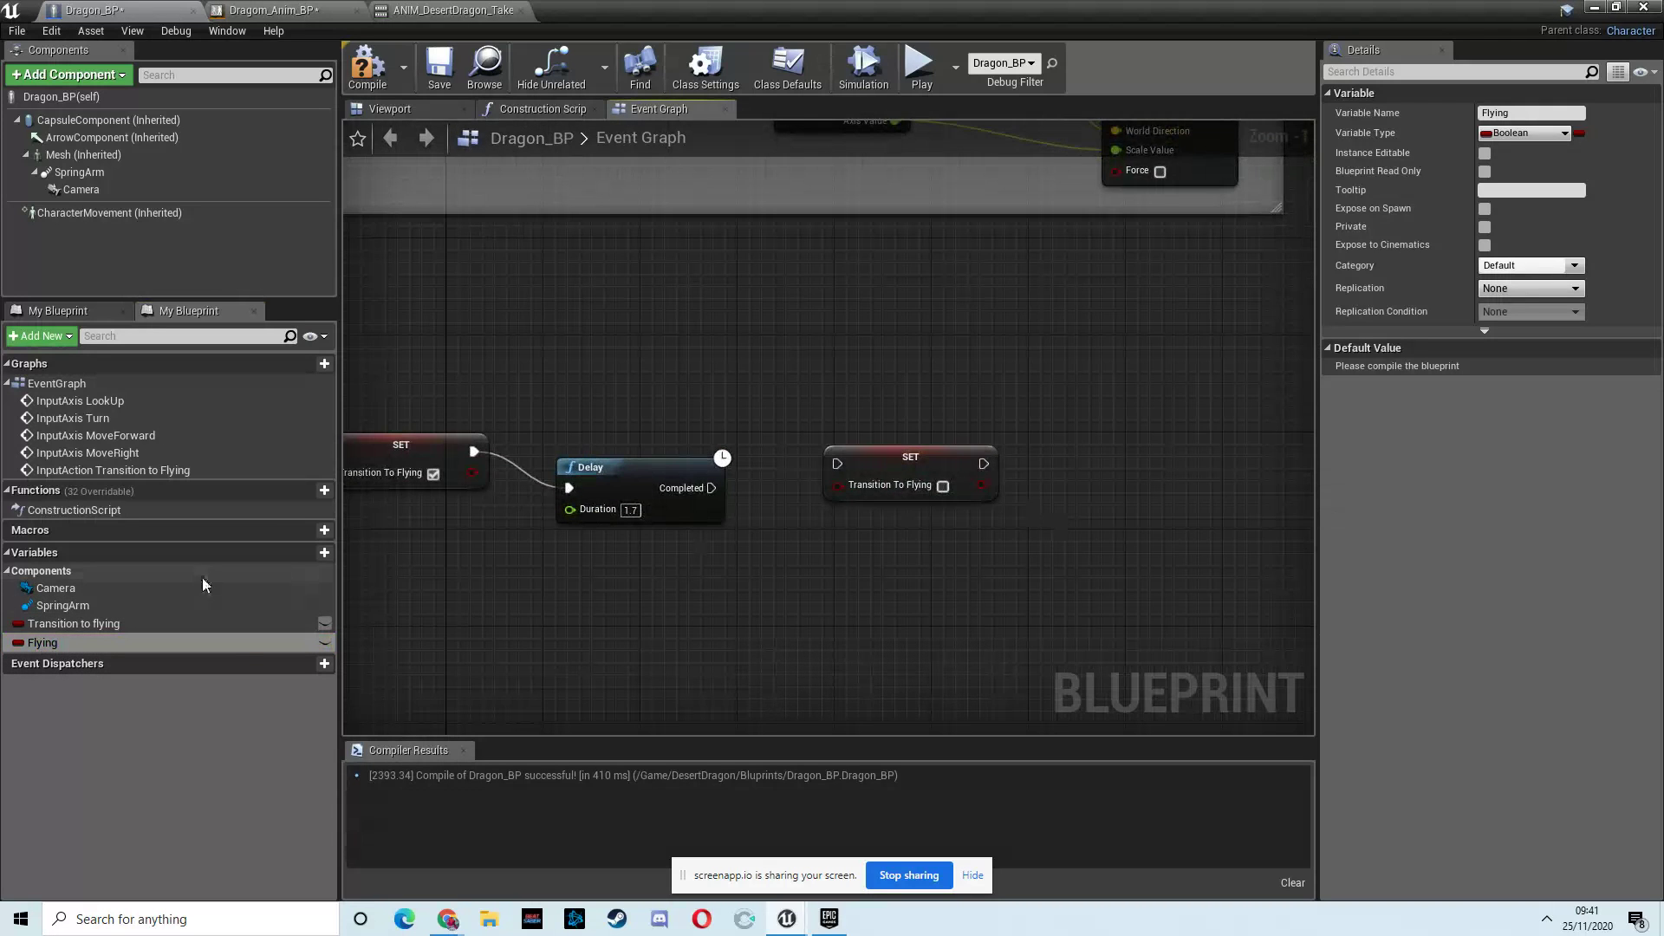
{"action": "left_click_drag", "start_coordinate": [41, 647], "coordinate": [1087, 433]}
{"action": "left_click", "coordinate": [1124, 477]}
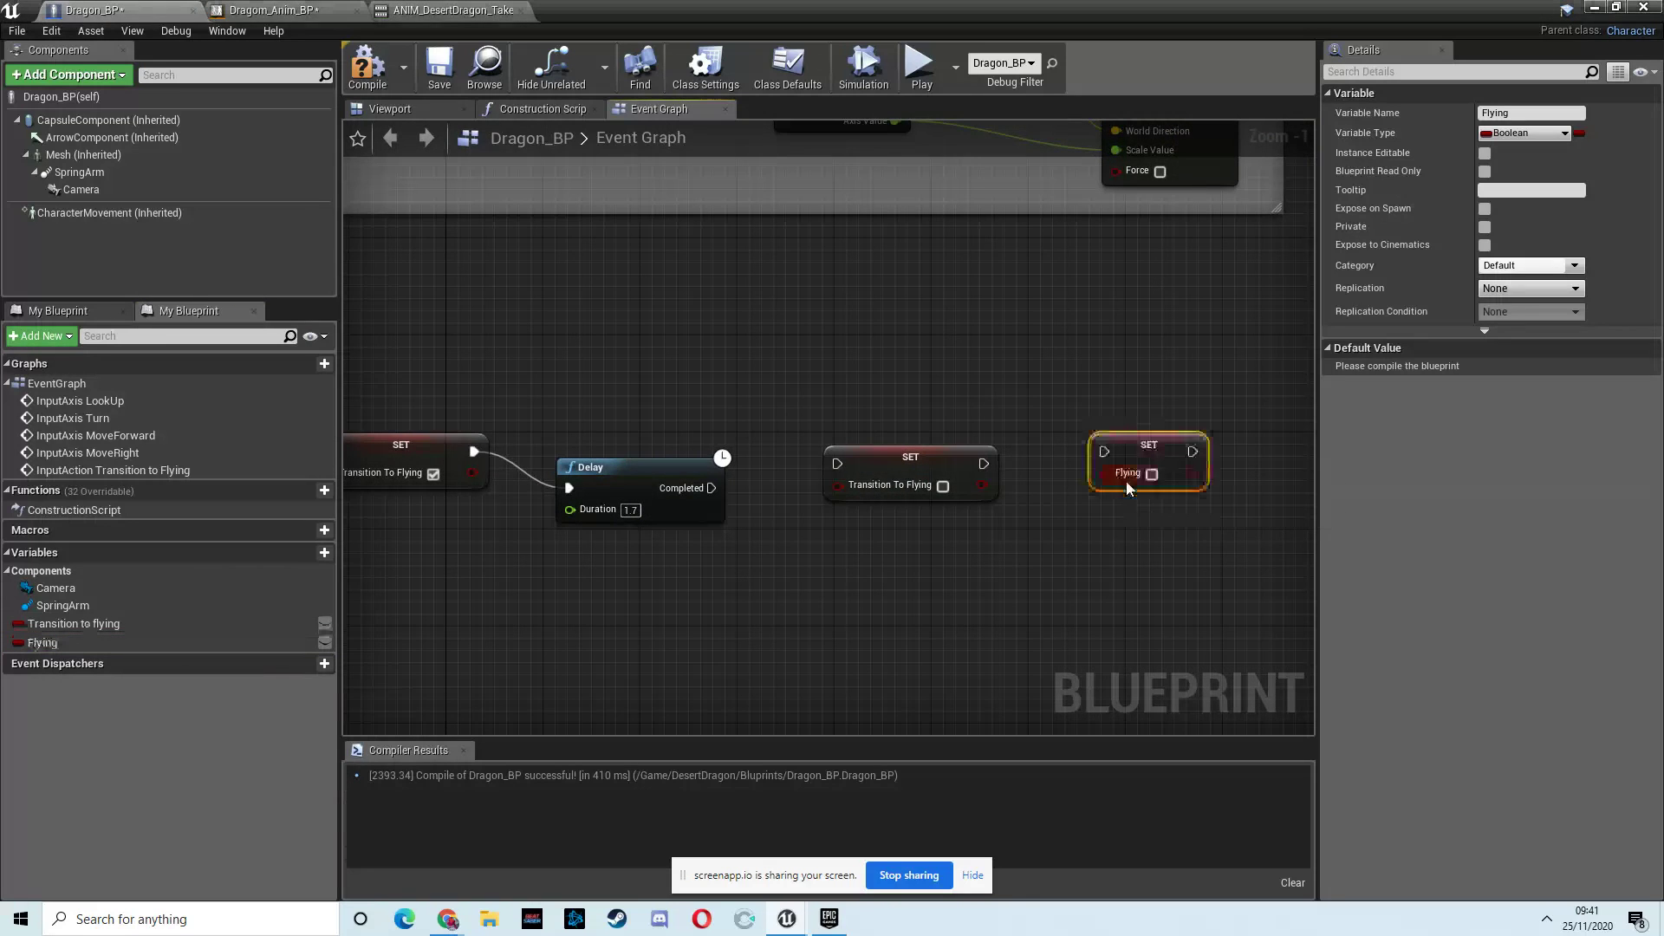
{"action": "left_click", "coordinate": [1154, 476]}
Wire the Delay's Completed output through the unchecked Set Transition To Flying node into the Set Flying node
{"action": "left_click_drag", "start_coordinate": [710, 488], "coordinate": [928, 479]}
{"action": "left_click_drag", "start_coordinate": [1142, 455], "coordinate": [1142, 479]}
{"action": "left_click_drag", "start_coordinate": [997, 476], "coordinate": [1097, 469]}
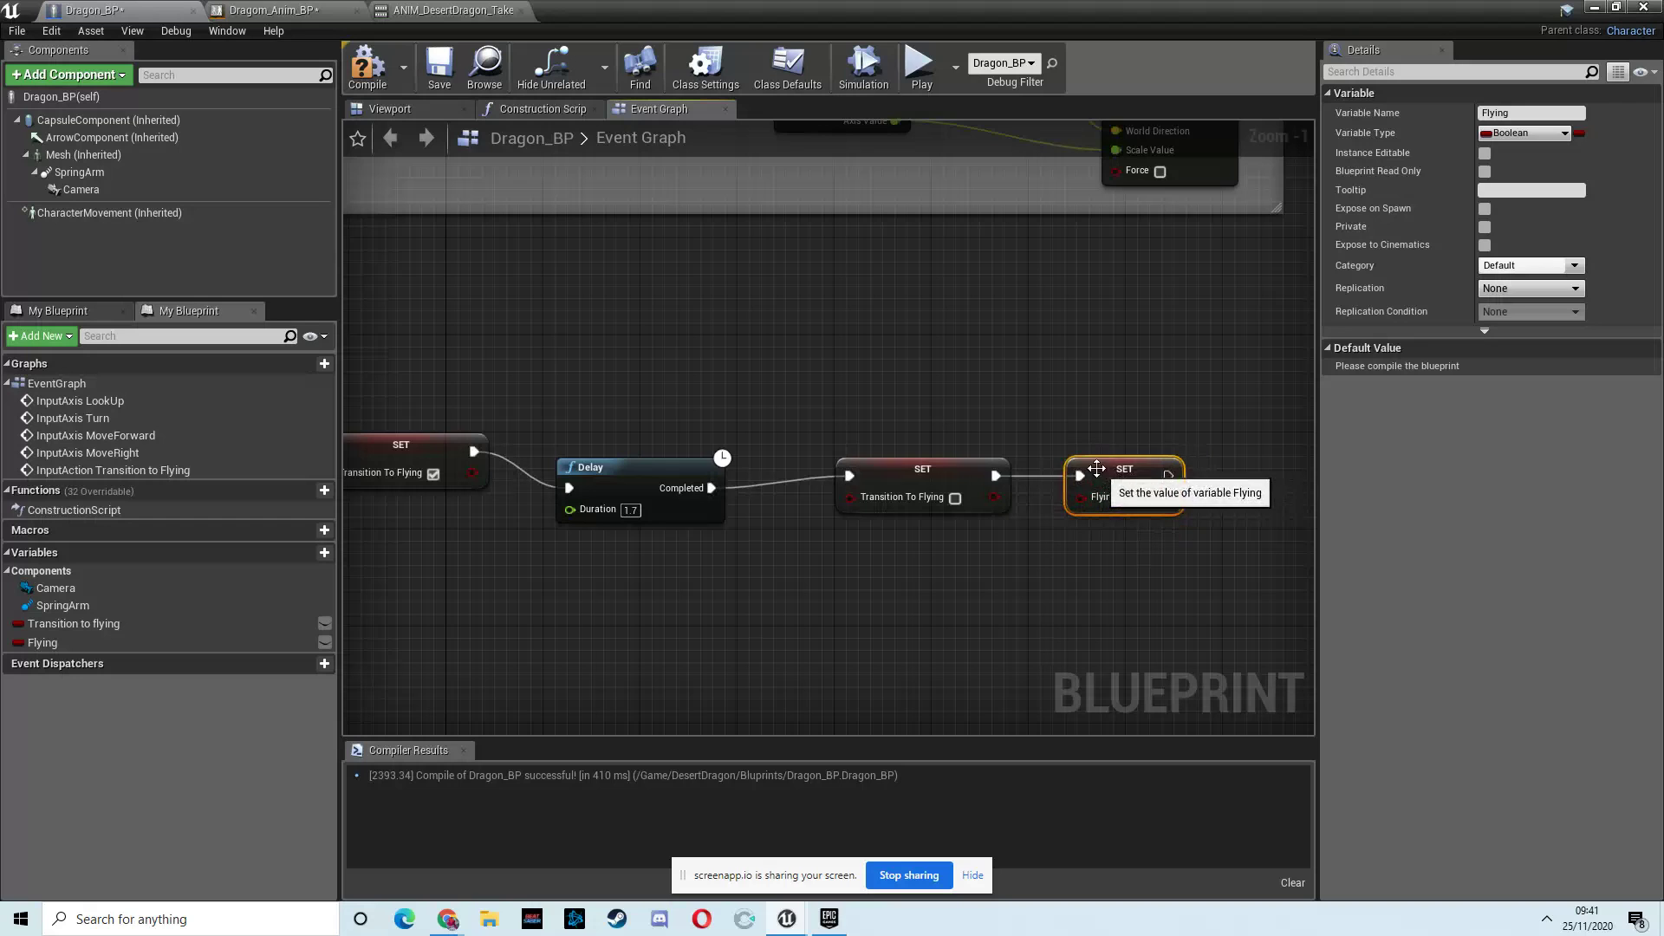
Compile Dragon_BP and add a Get Flying node from the cast's As Dragon BP output in Dragom_Anim_BP's event graph
{"action": "left_click", "coordinate": [304, 13]}
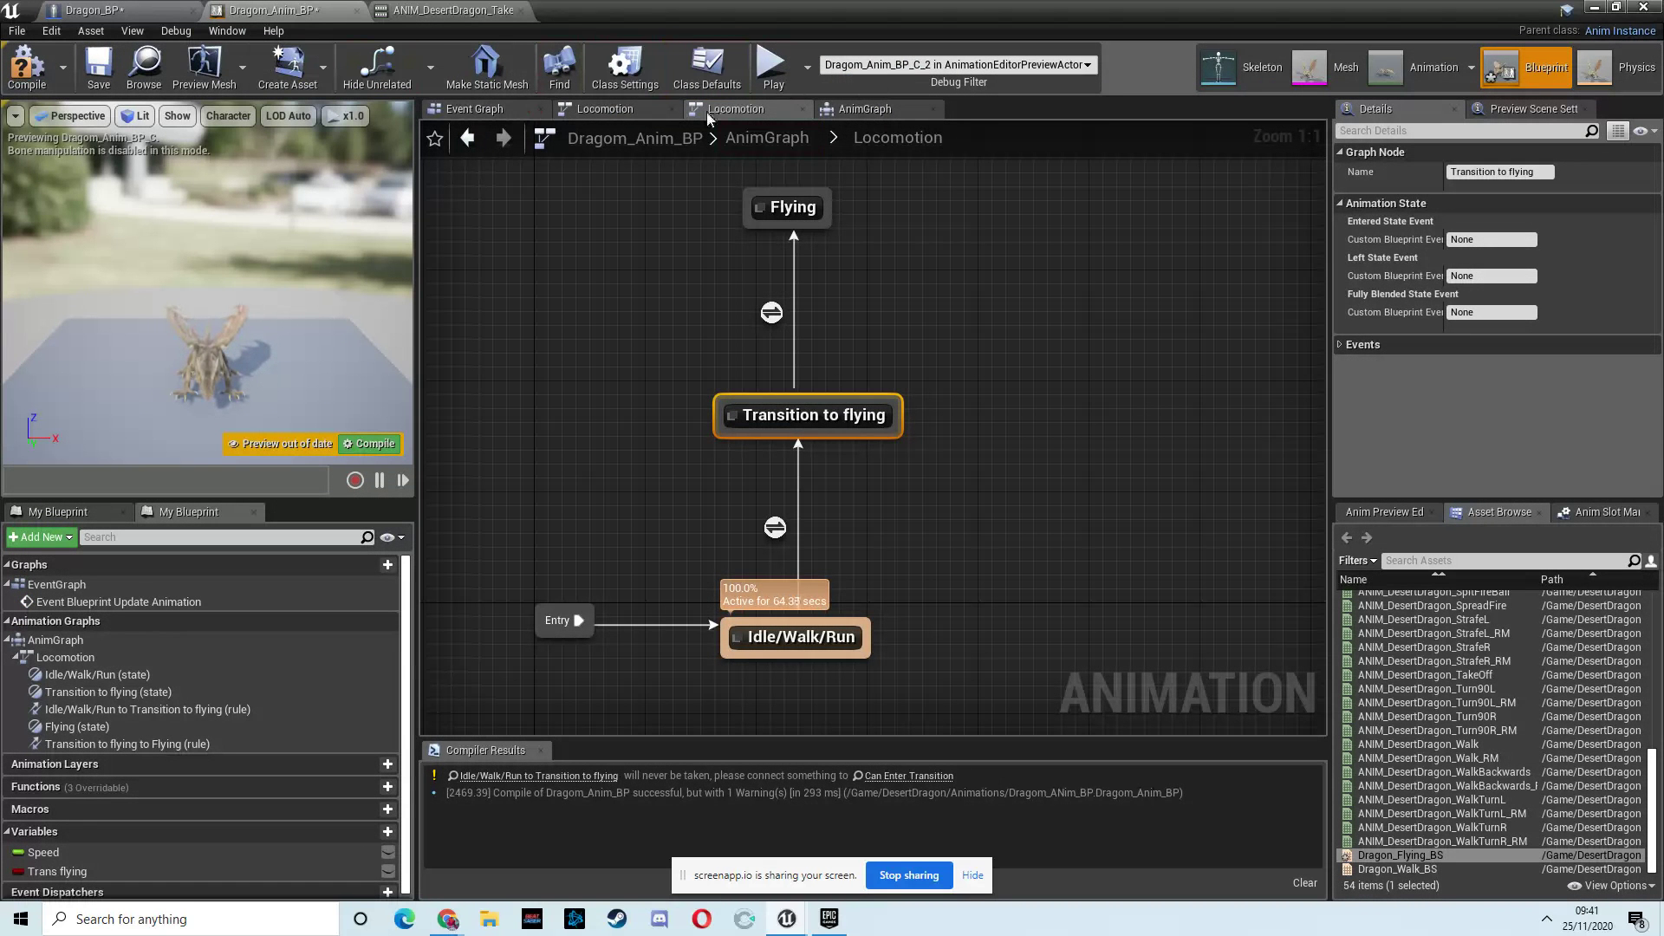
{"action": "left_click", "coordinate": [496, 114]}
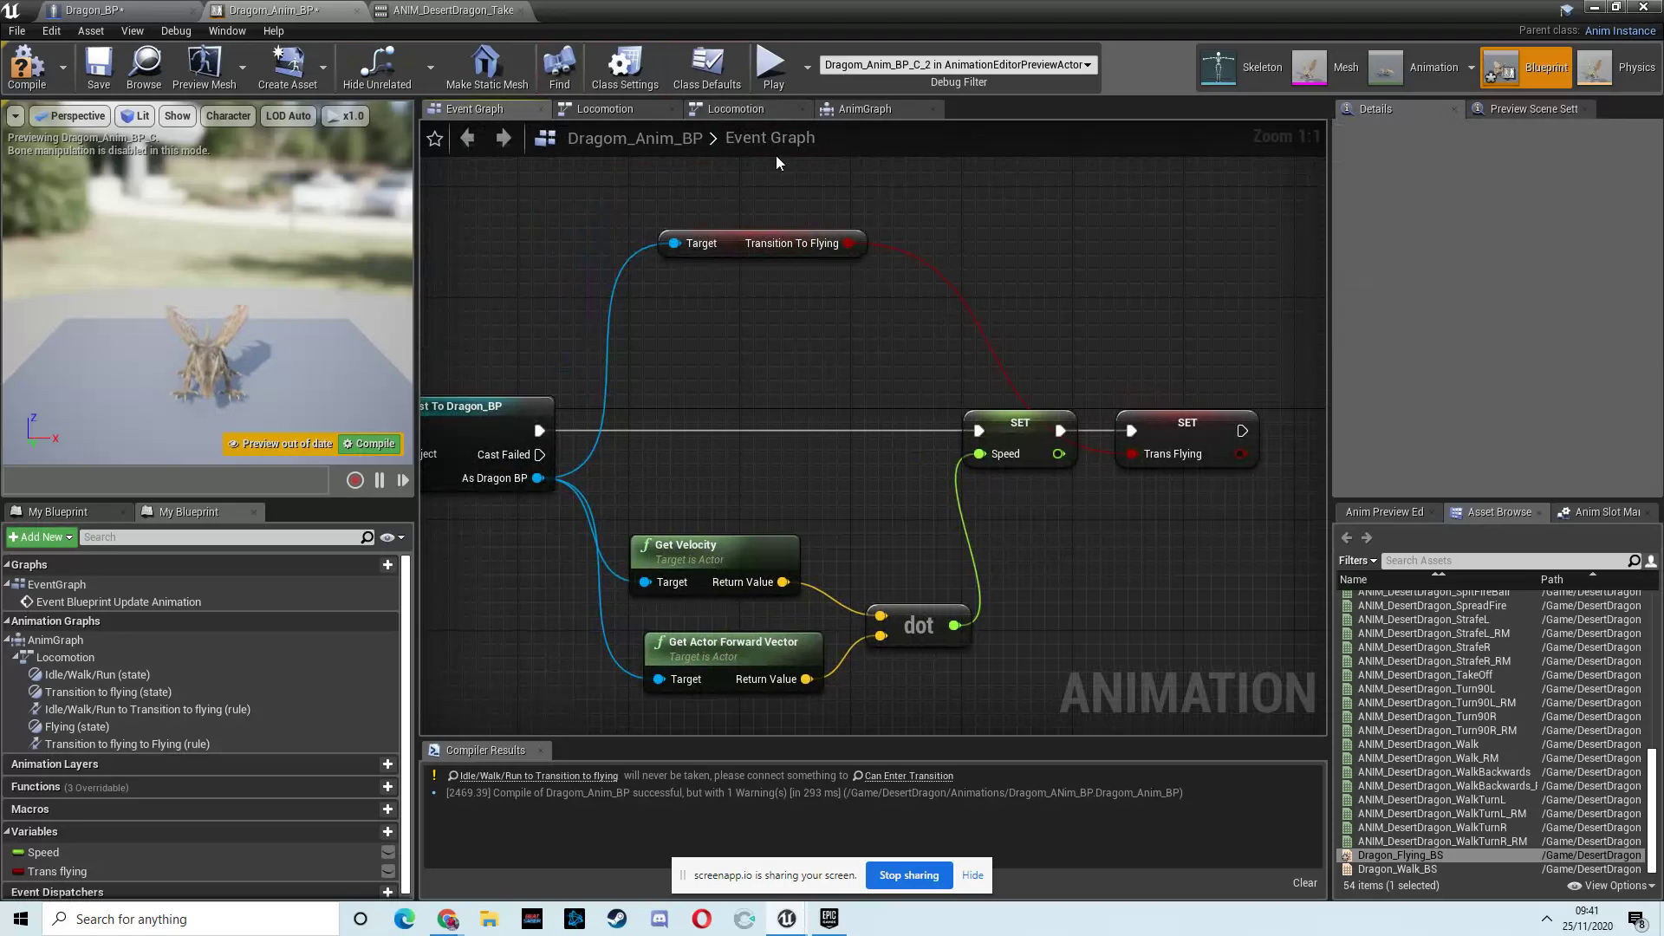
{"action": "left_click", "coordinate": [121, 11]}
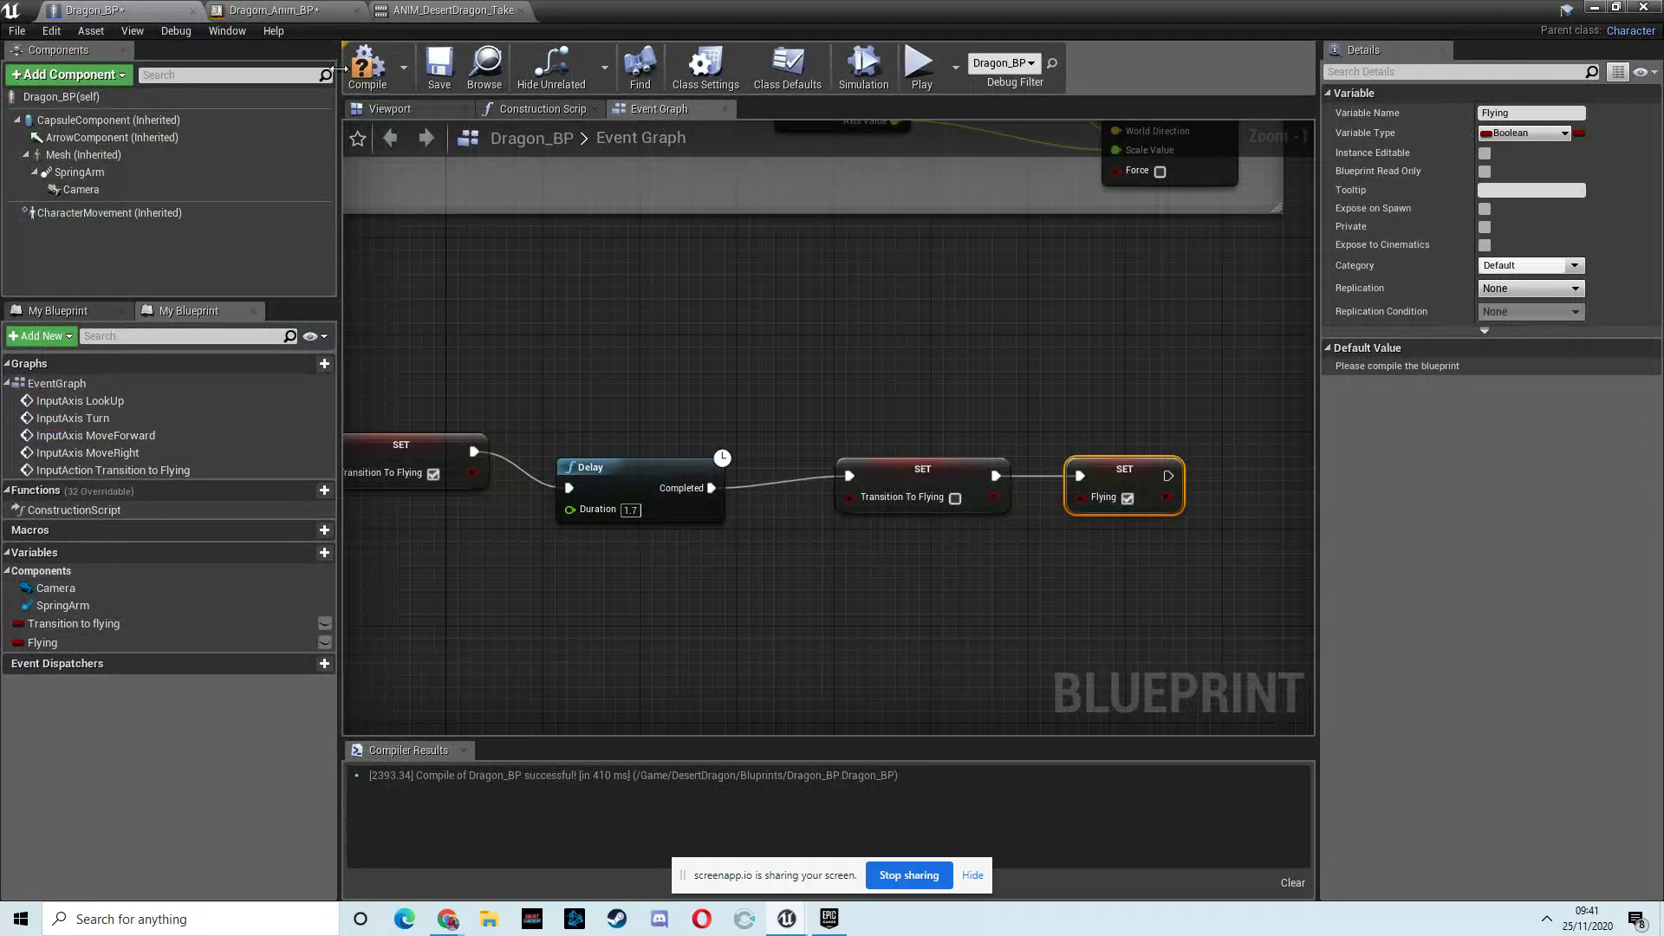
{"action": "left_click", "coordinate": [278, 10]}
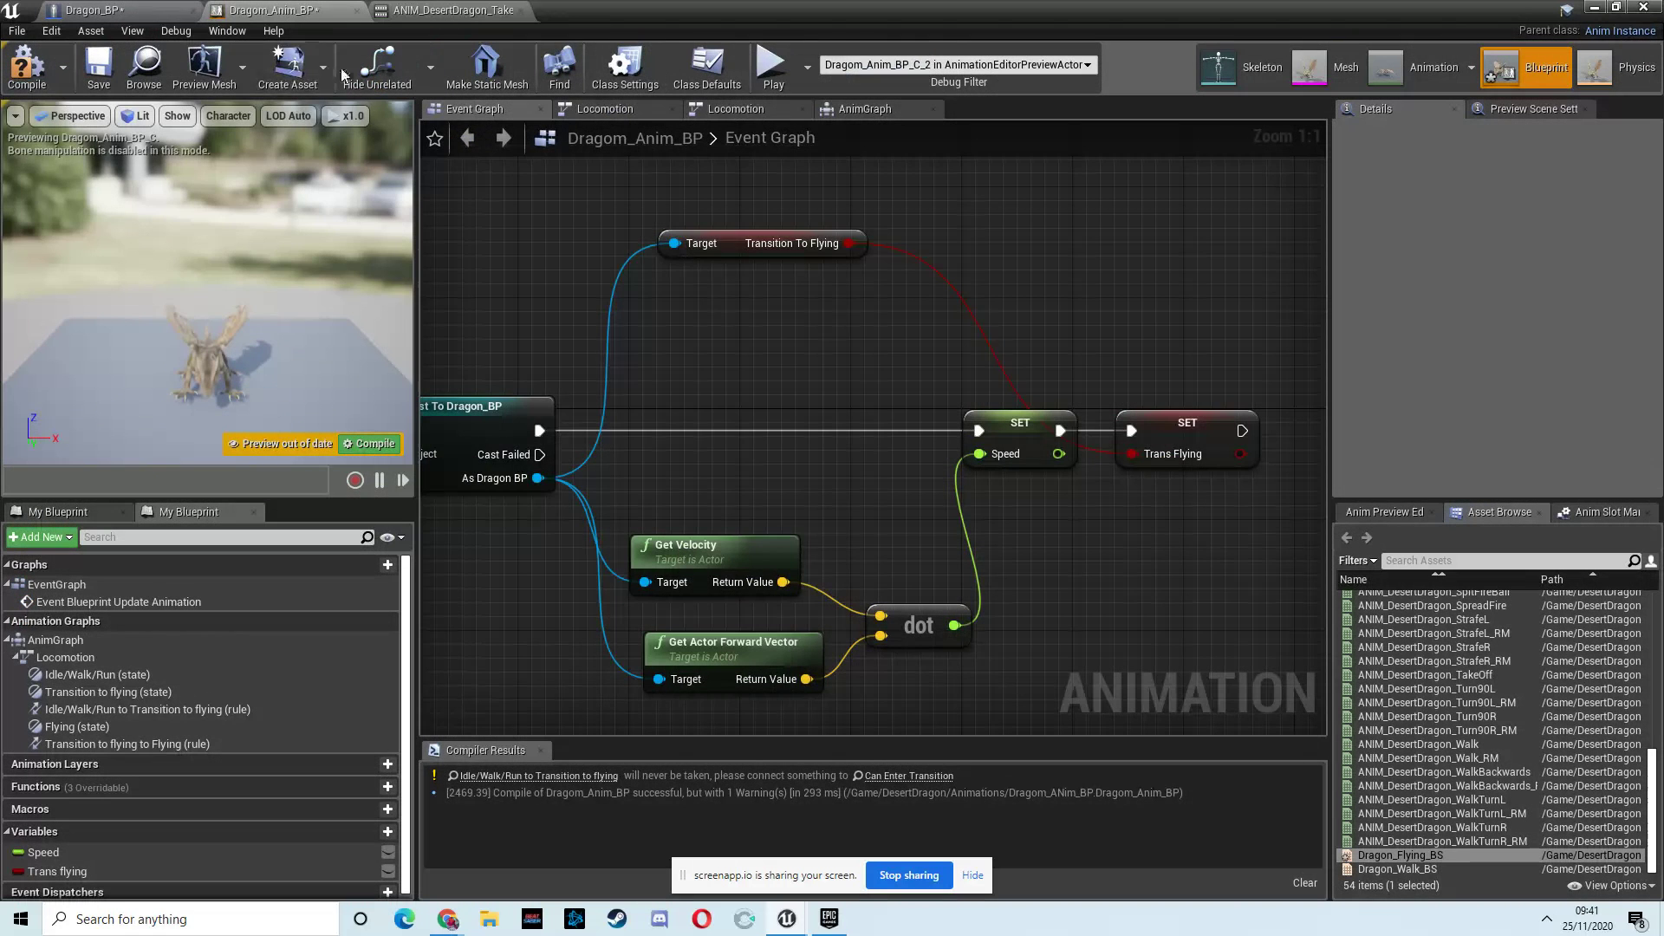
{"action": "left_click_drag", "start_coordinate": [537, 477], "coordinate": [683, 196]}
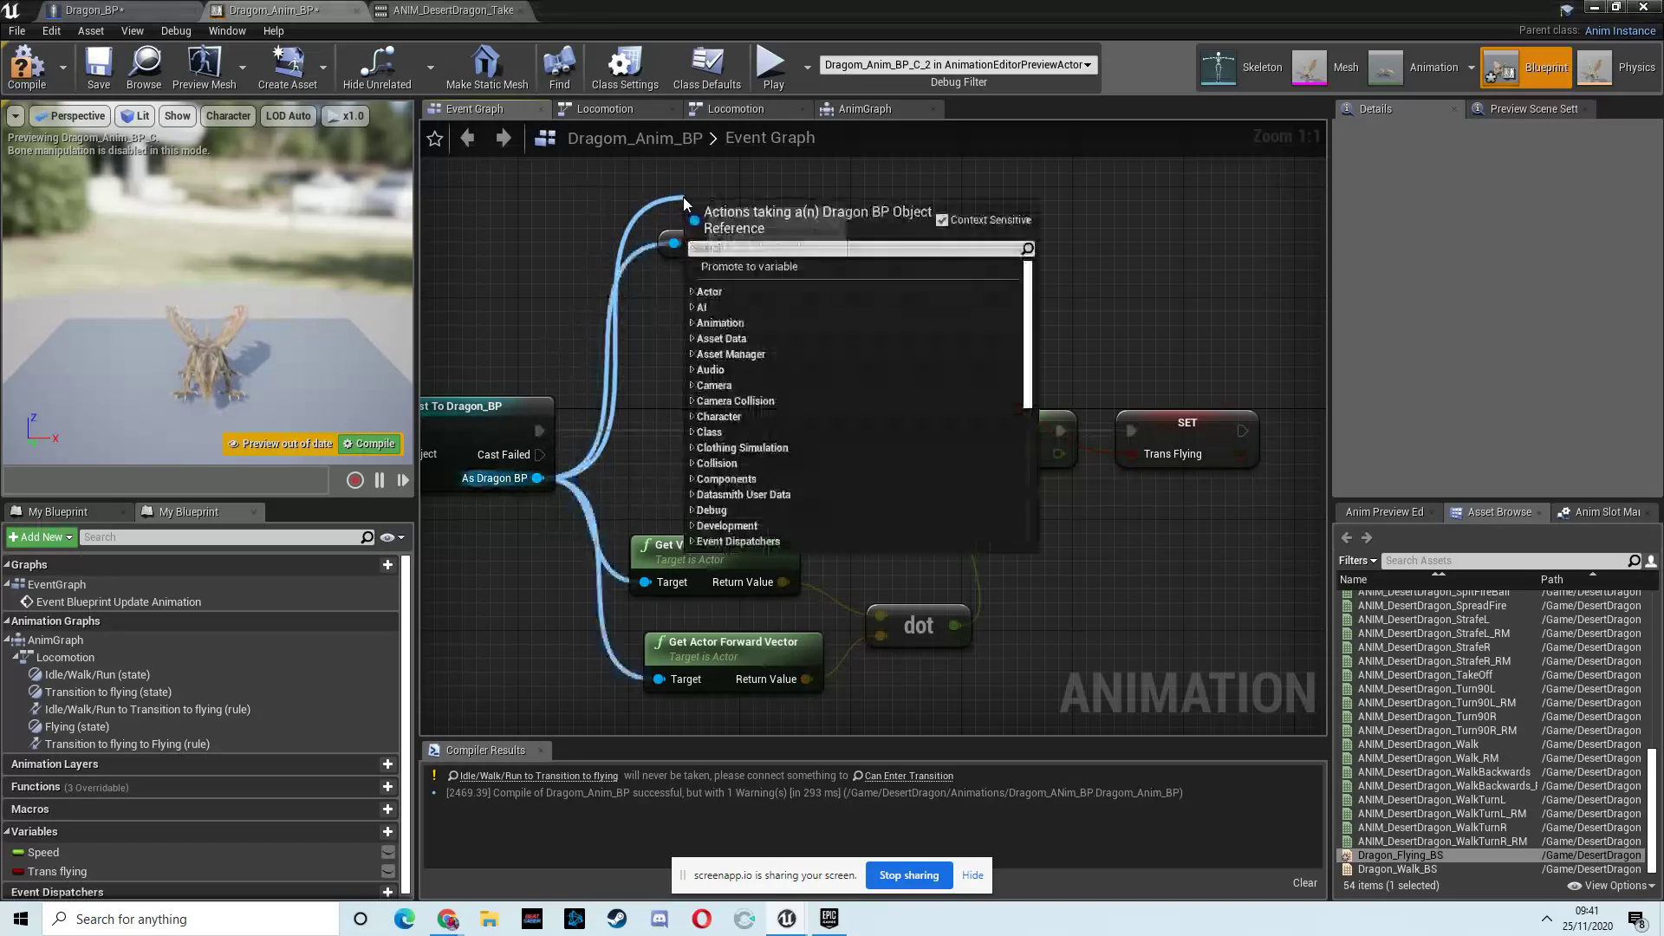
{"action": "type", "text": "flying"}
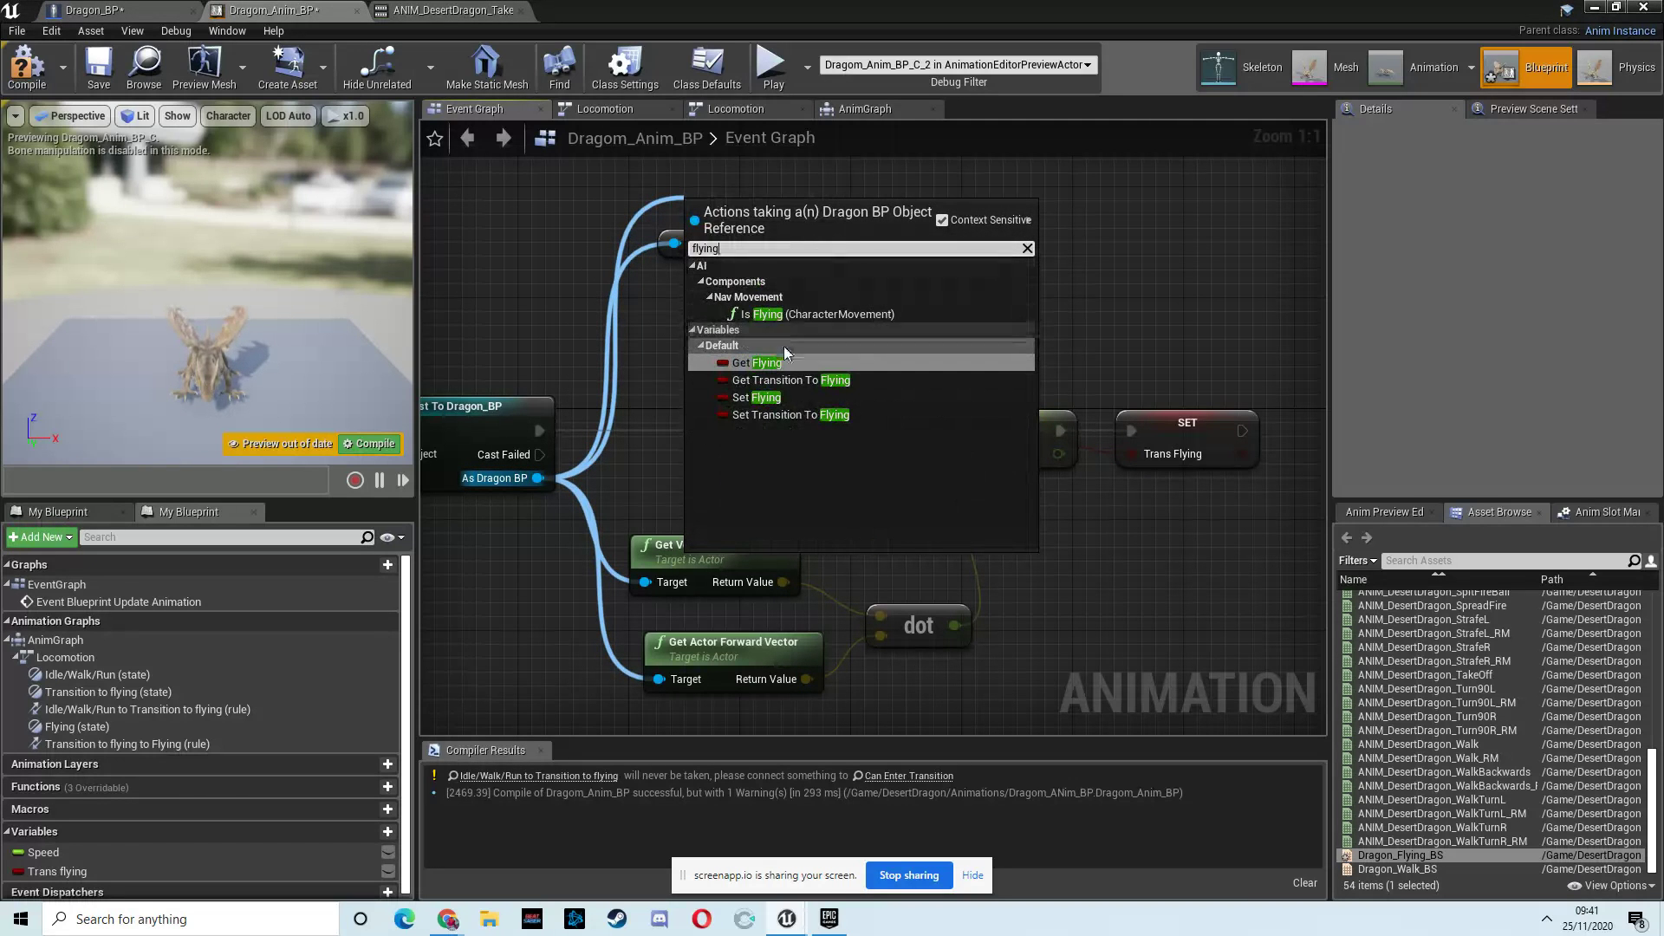
{"action": "left_click", "coordinate": [767, 363]}
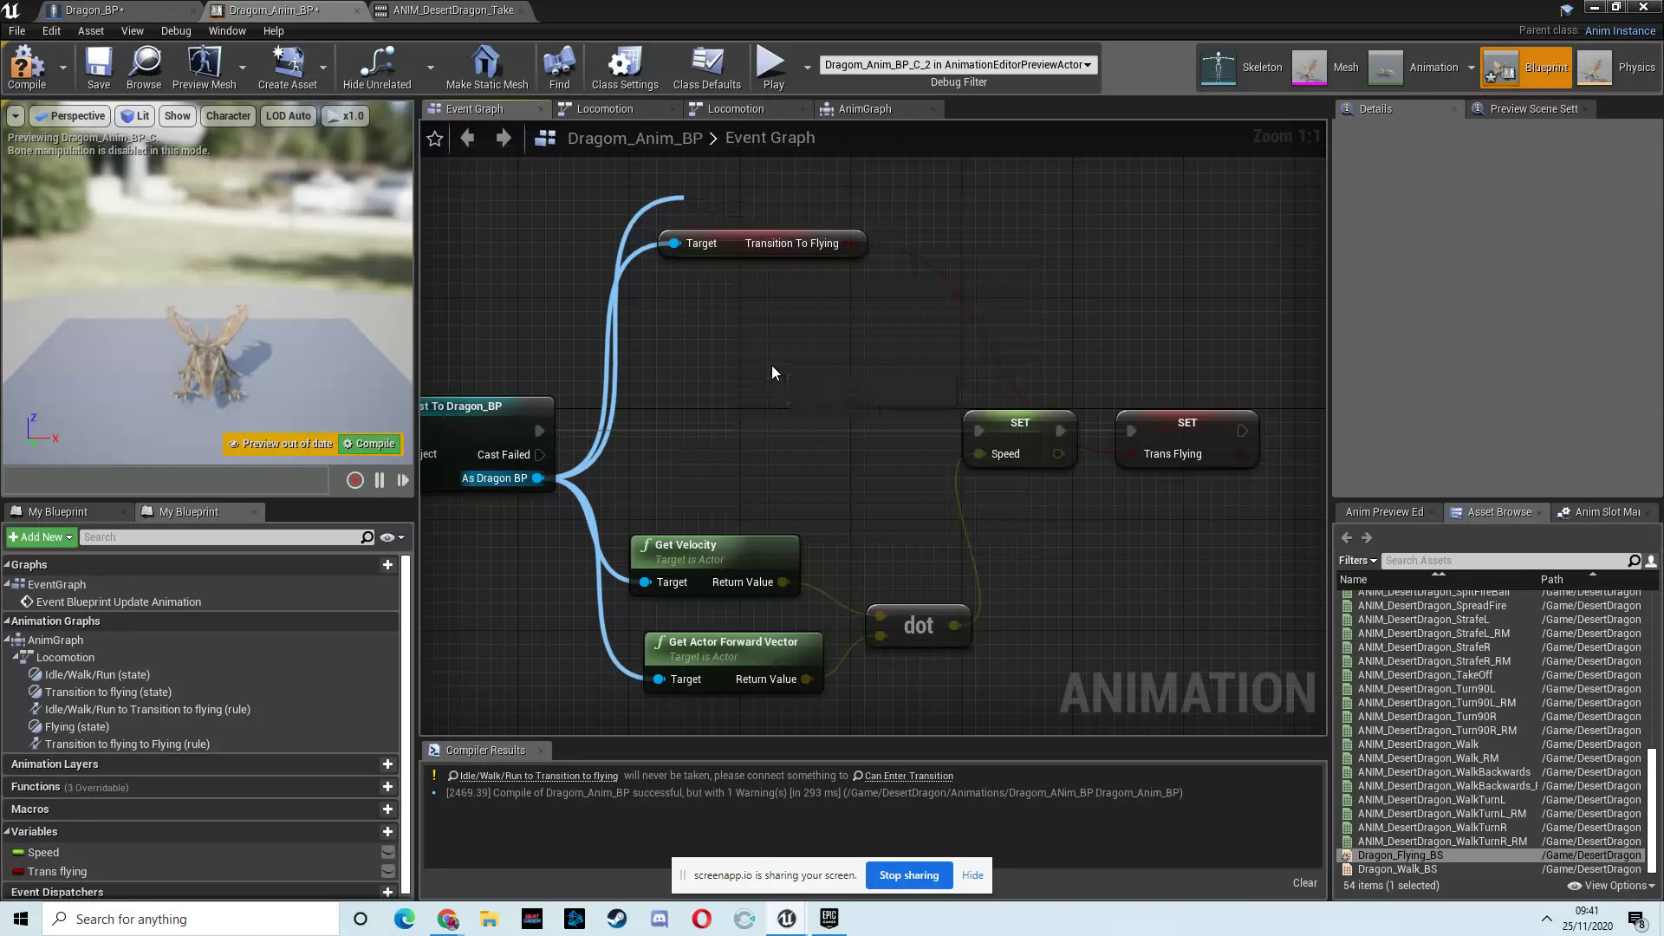
{"action": "left_click_drag", "start_coordinate": [796, 195], "coordinate": [837, 167]}
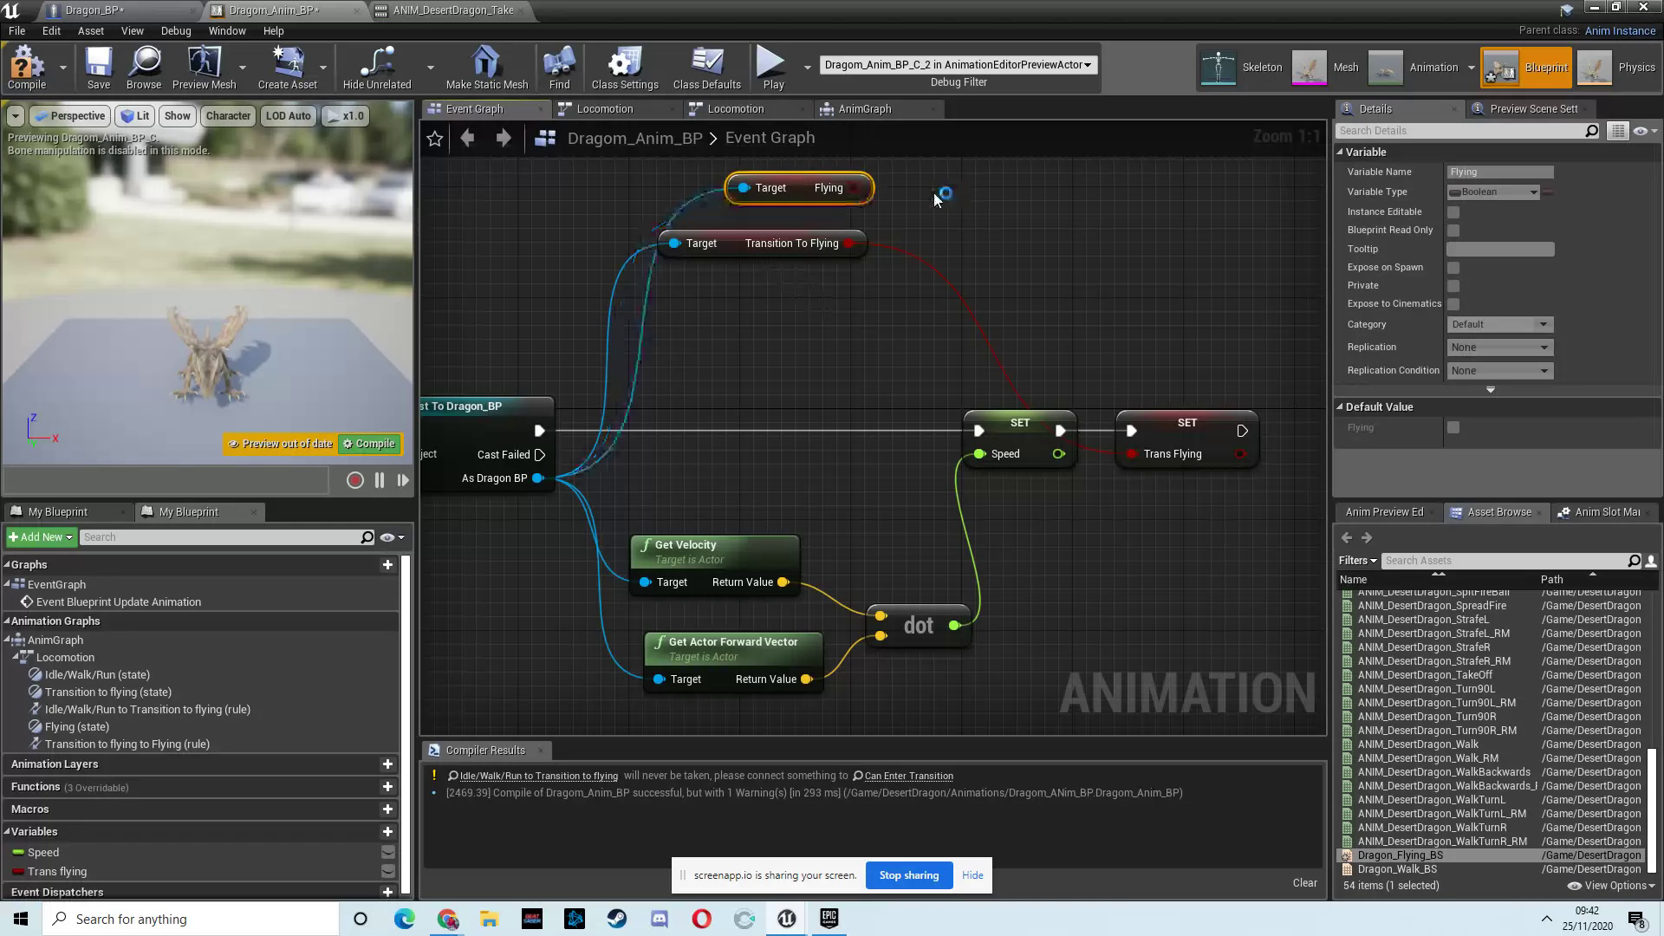
Promote the Flying output to a Boolean variable named fly, chain its Set node after Set Trans Flying, and compile
{"action": "right_click_drag", "start_coordinate": [1075, 215], "coordinate": [886, 302]}
{"action": "left_click_drag", "start_coordinate": [665, 274], "coordinate": [819, 340]}
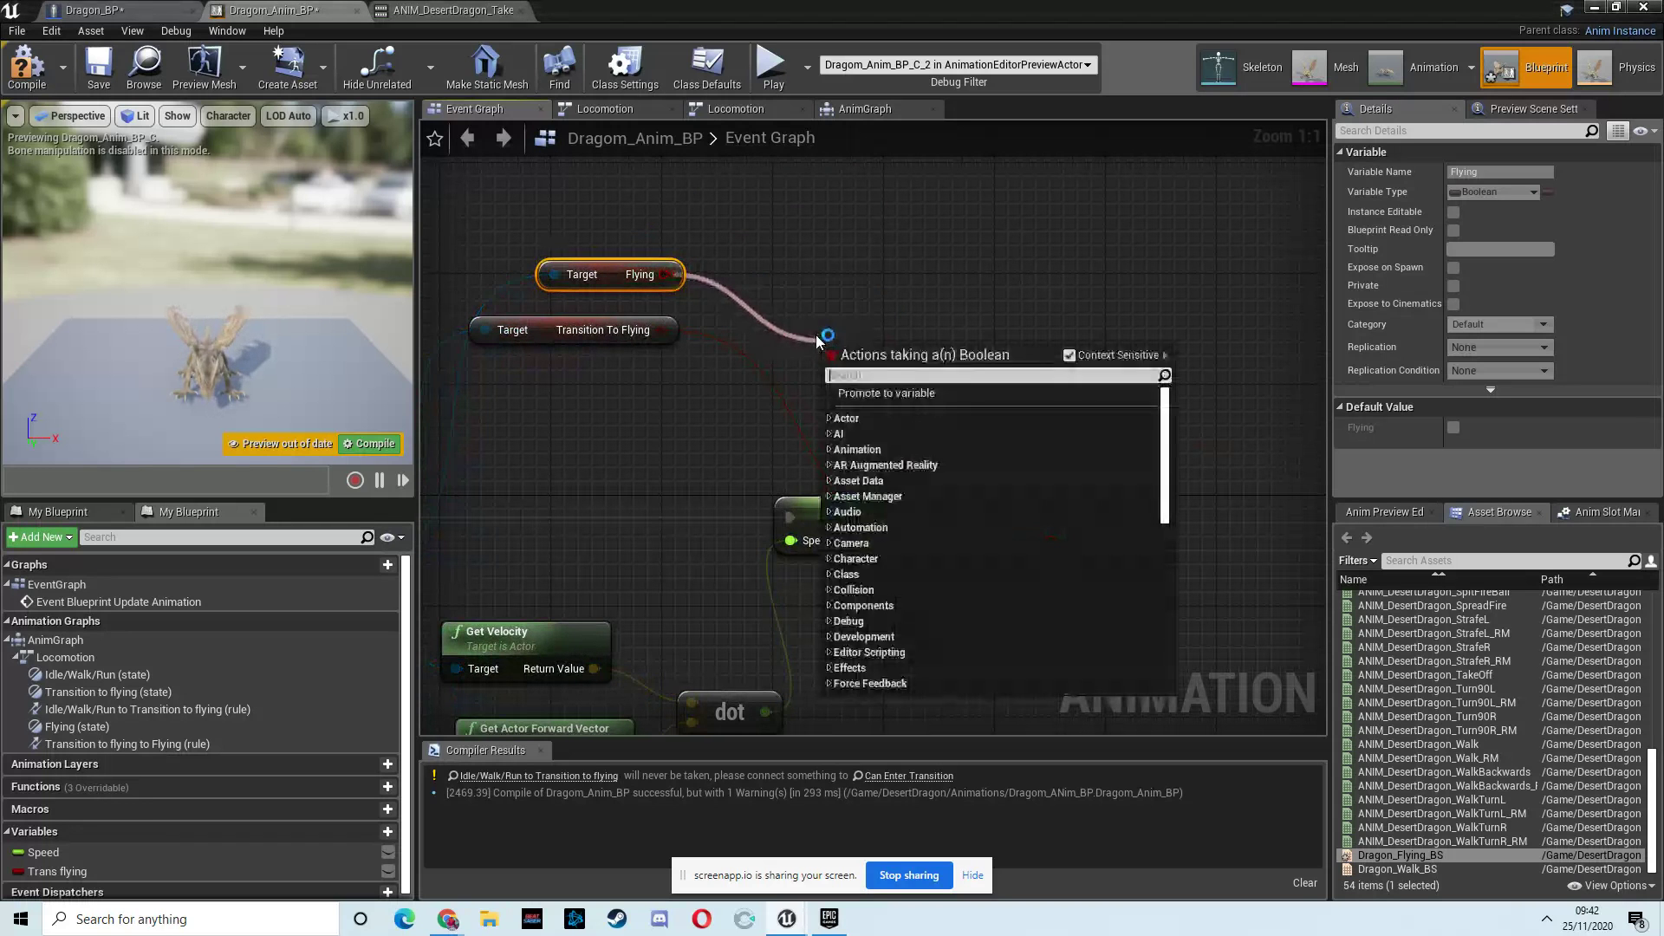
{"action": "left_click", "coordinate": [869, 398]}
{"action": "right_click_drag", "start_coordinate": [1048, 365], "coordinate": [906, 340]}
{"action": "left_click_drag", "start_coordinate": [808, 271], "coordinate": [1023, 508]}
{"action": "left_click", "coordinate": [1478, 172]}
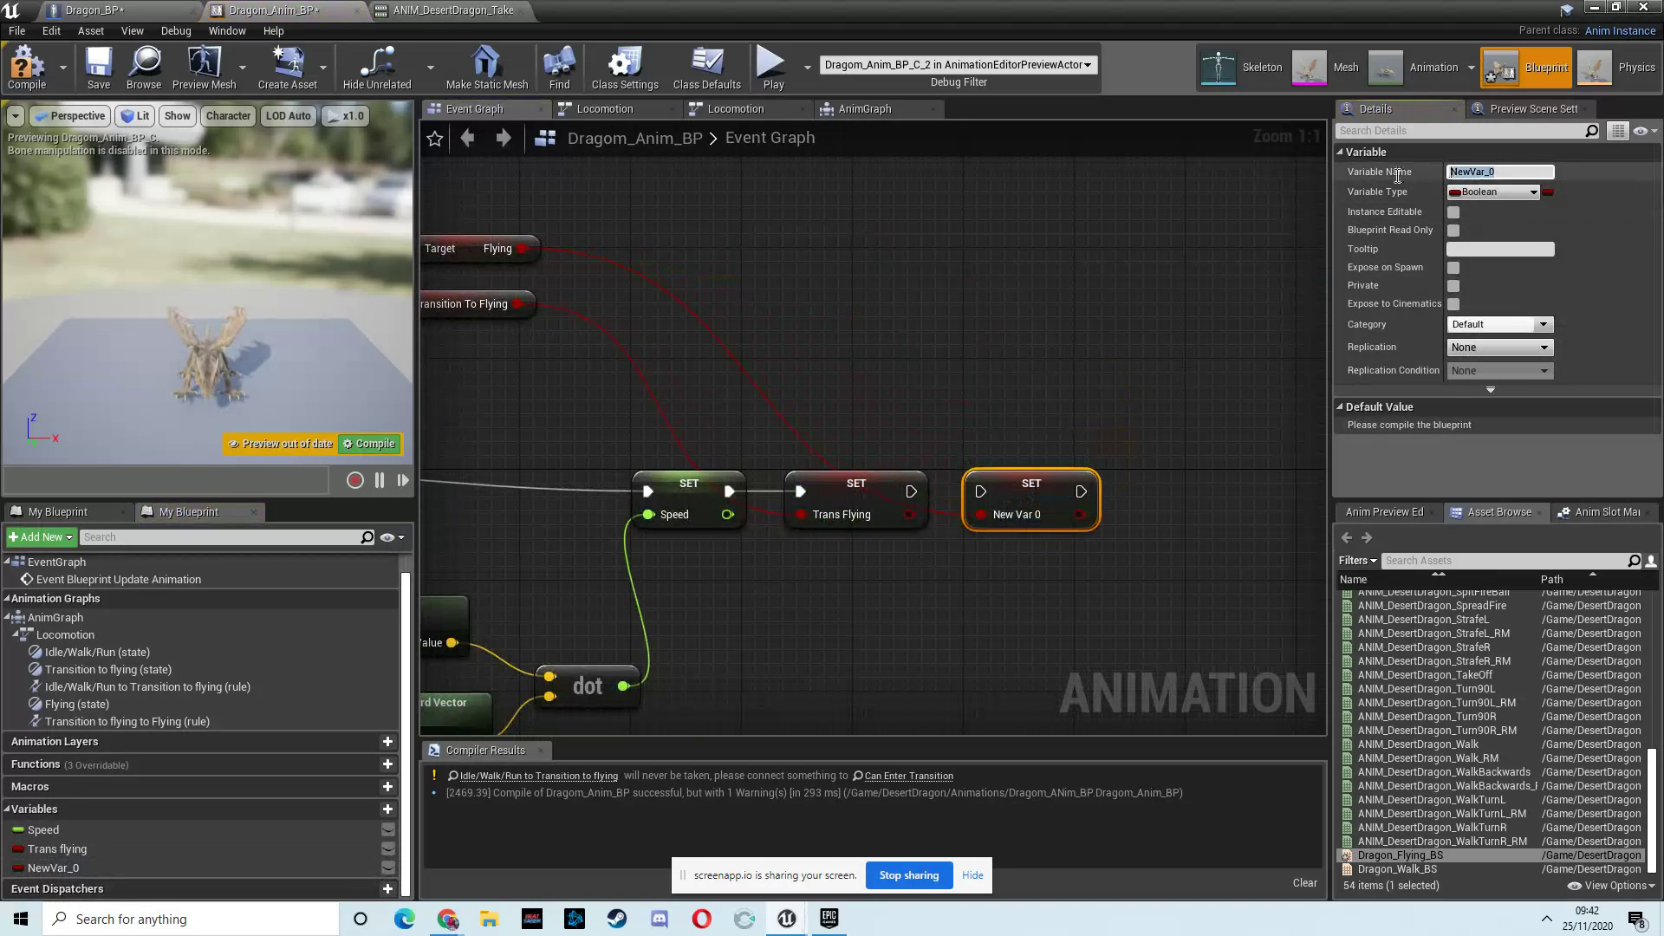
{"action": "type", "text": "fly"}
{"action": "key", "text": "Return"}
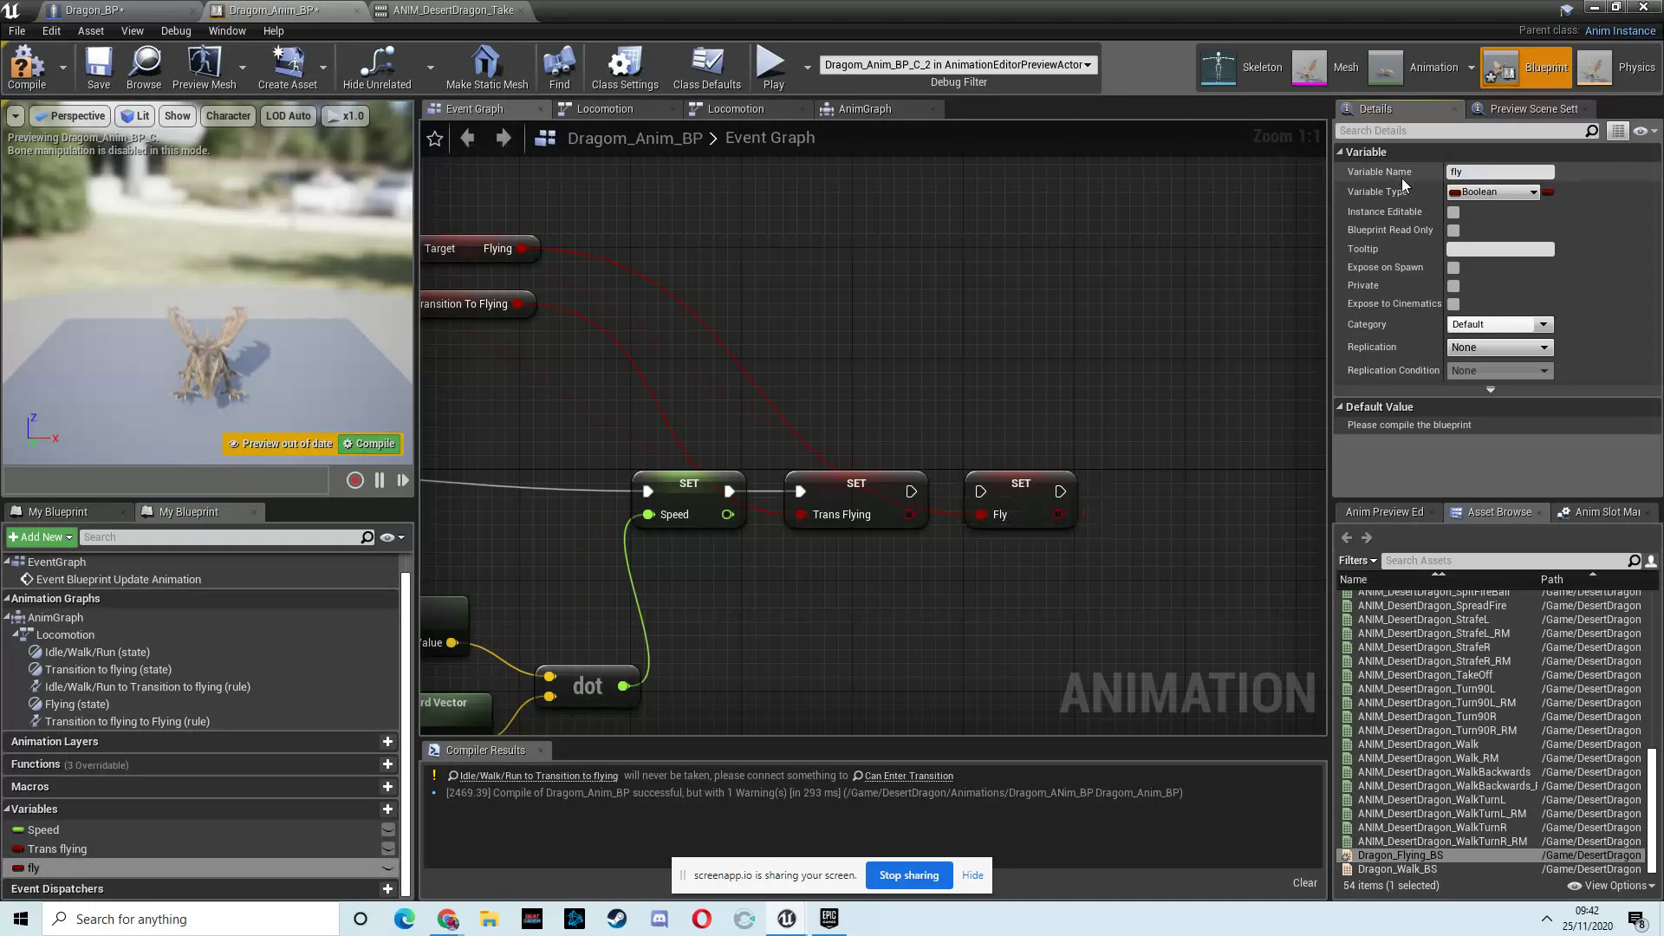
{"action": "left_click_drag", "start_coordinate": [910, 492], "coordinate": [980, 491]}
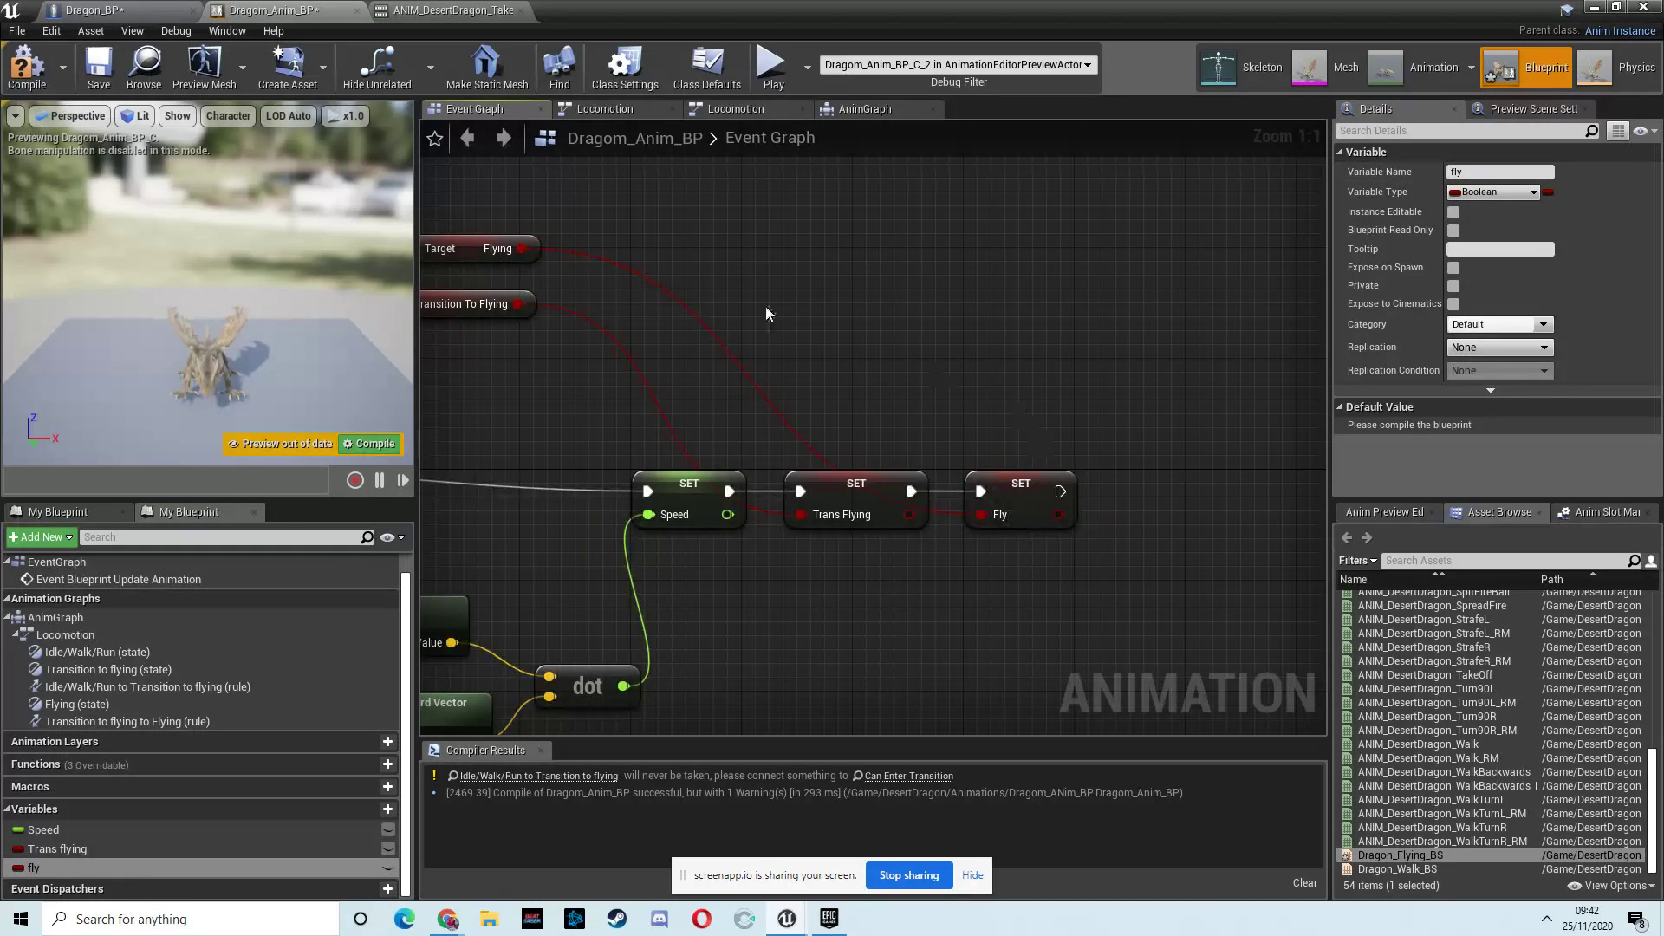
{"action": "left_click", "coordinate": [30, 71]}
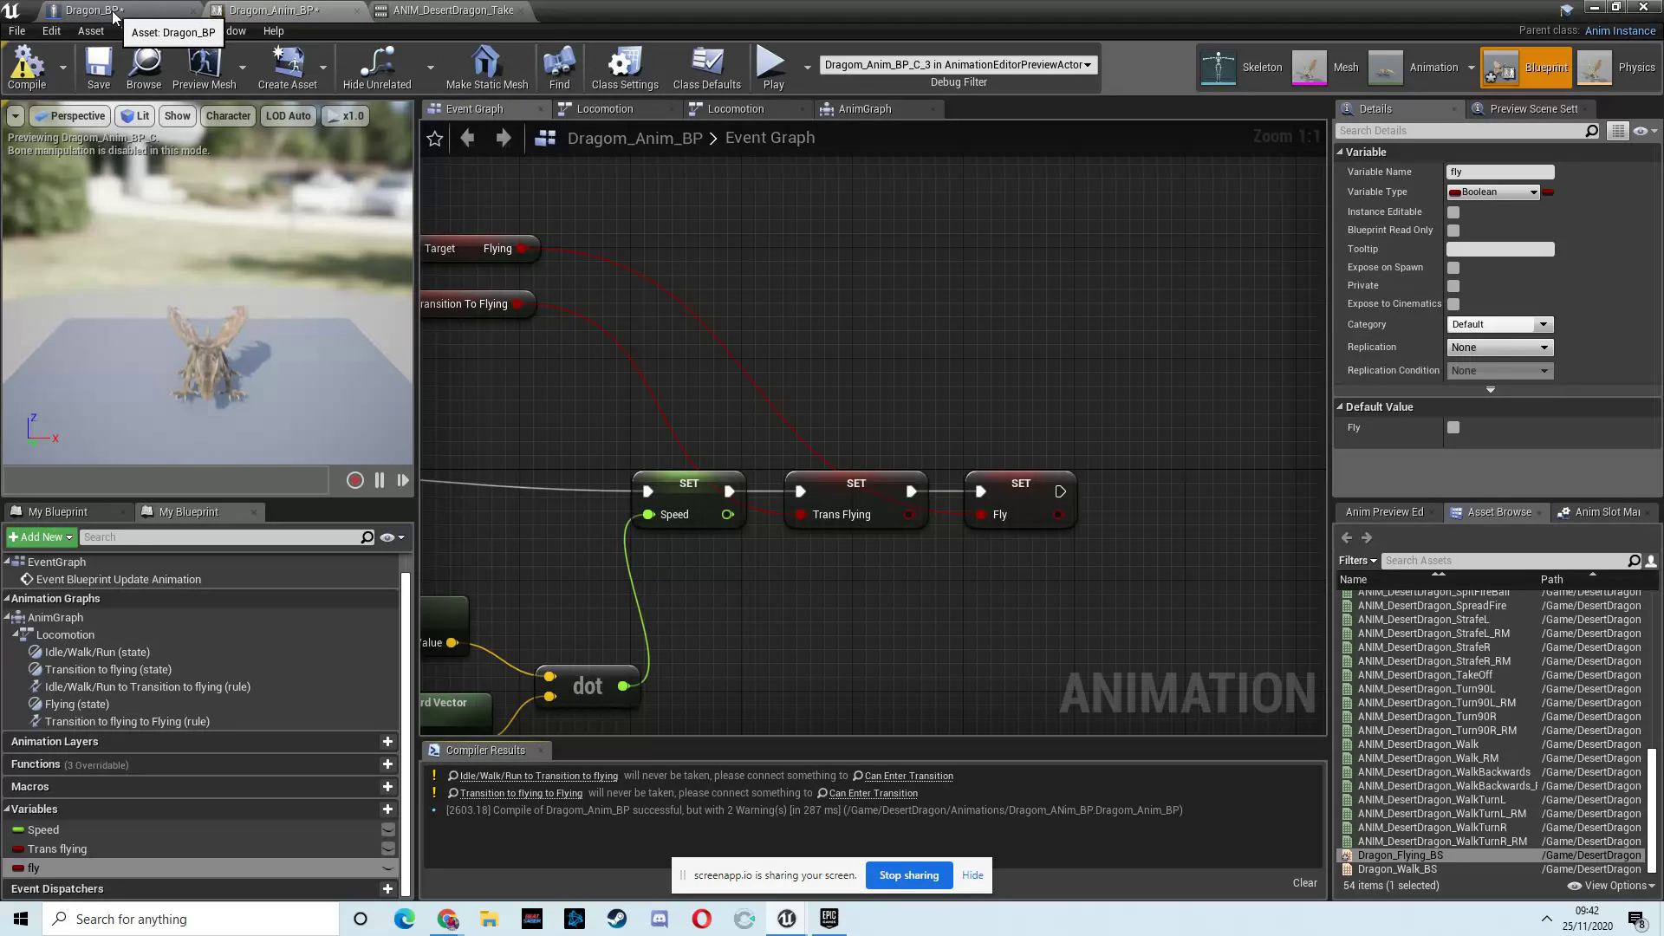
In the Transition to flying to Flying rule, compare Fly with true using an Equal Boolean node feeding Can Enter Transition
{"action": "double_click", "coordinate": [741, 146]}
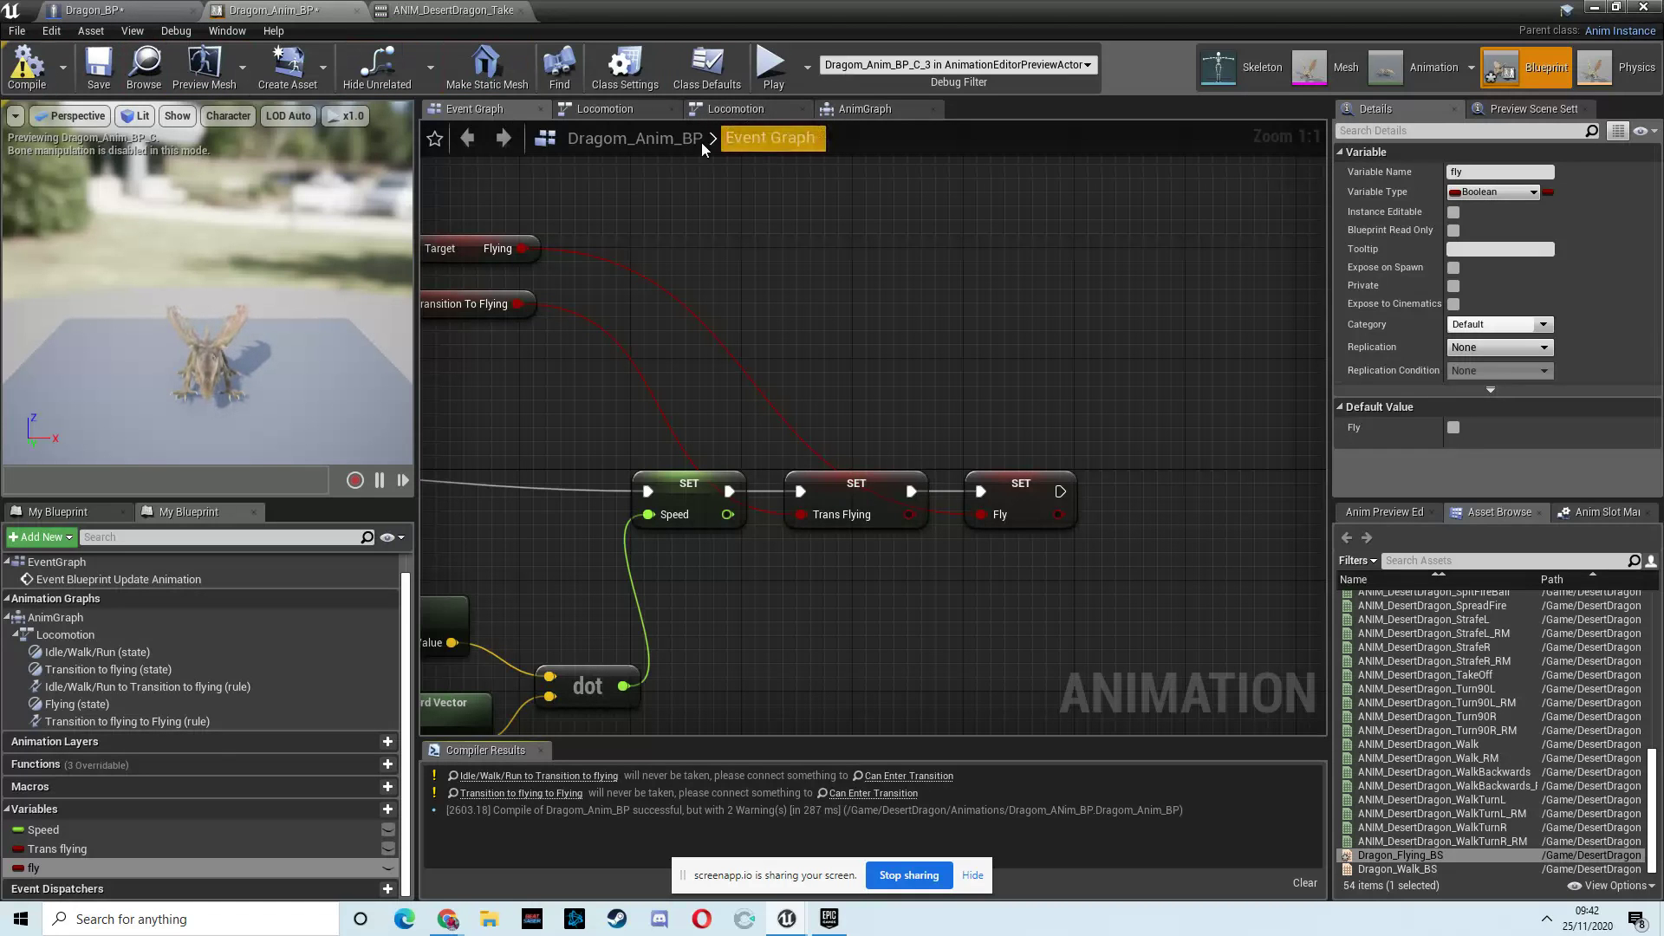
{"action": "left_click", "coordinate": [722, 116]}
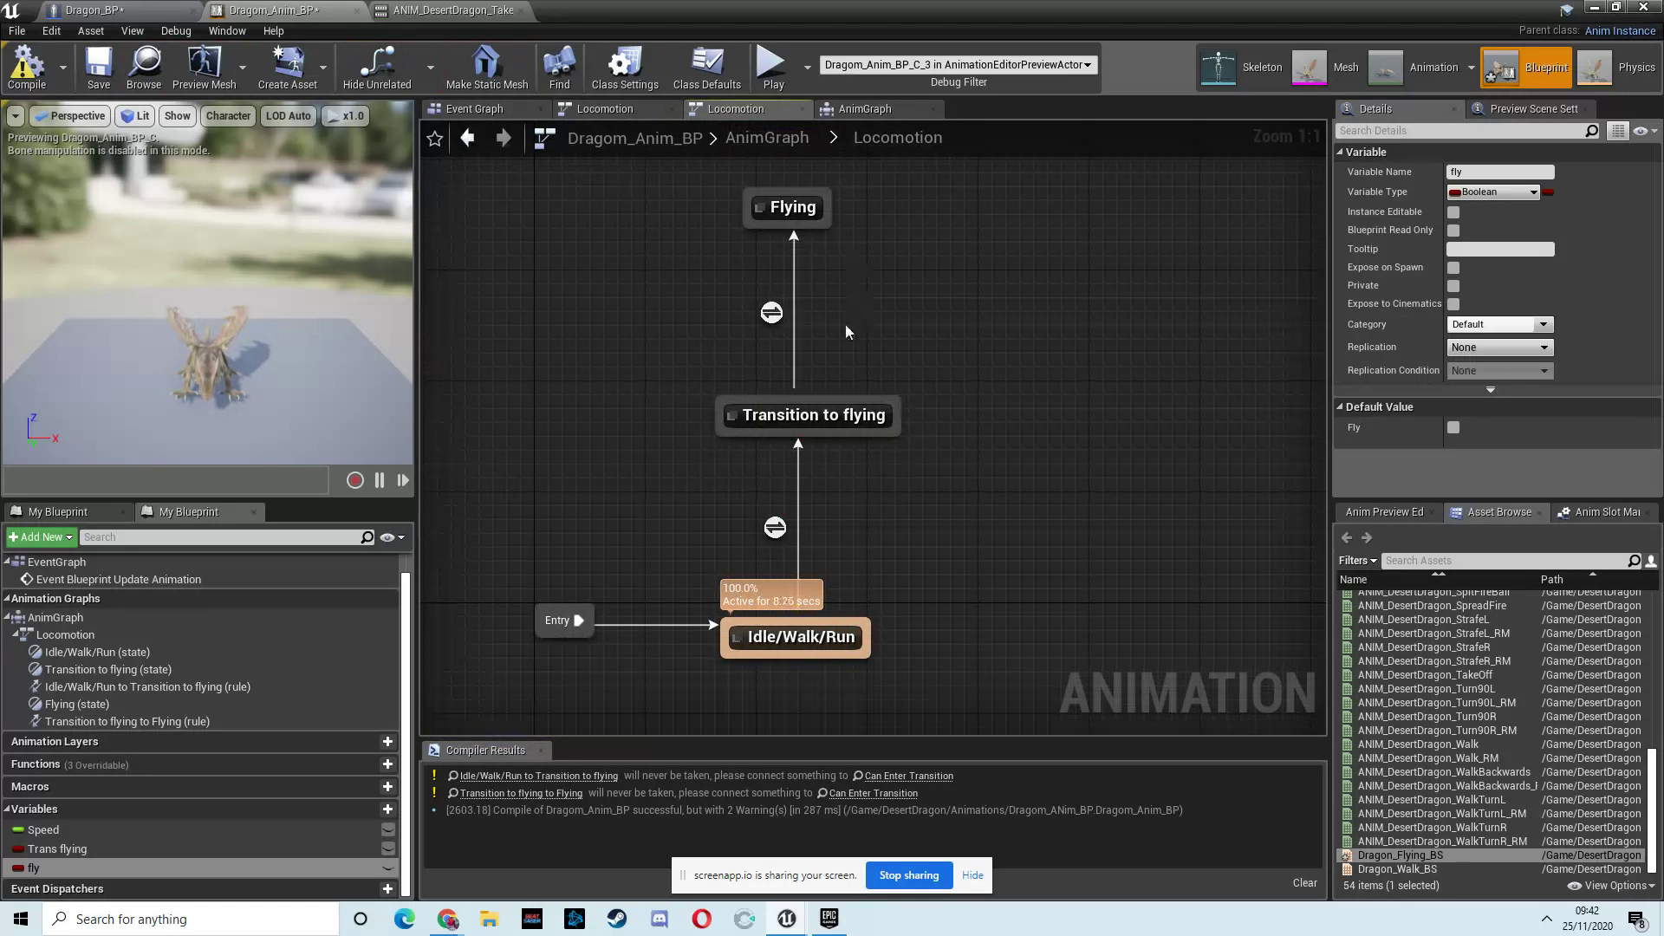
{"action": "double_click", "coordinate": [769, 313]}
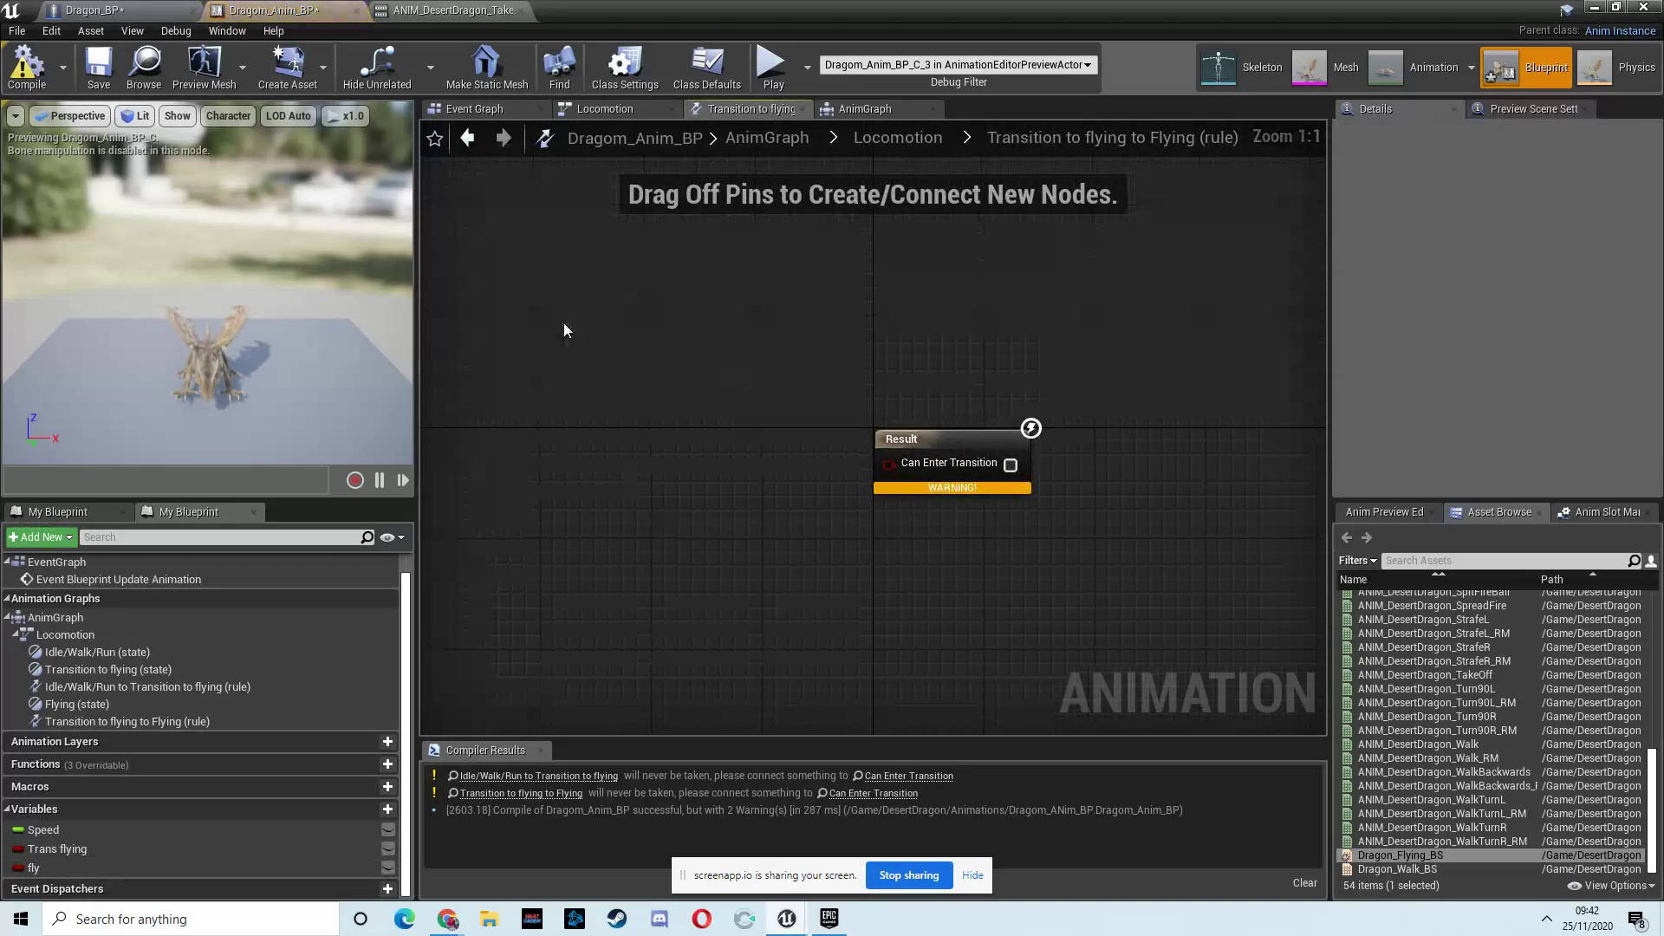
{"action": "left_click_drag", "start_coordinate": [32, 874], "coordinate": [683, 501]}
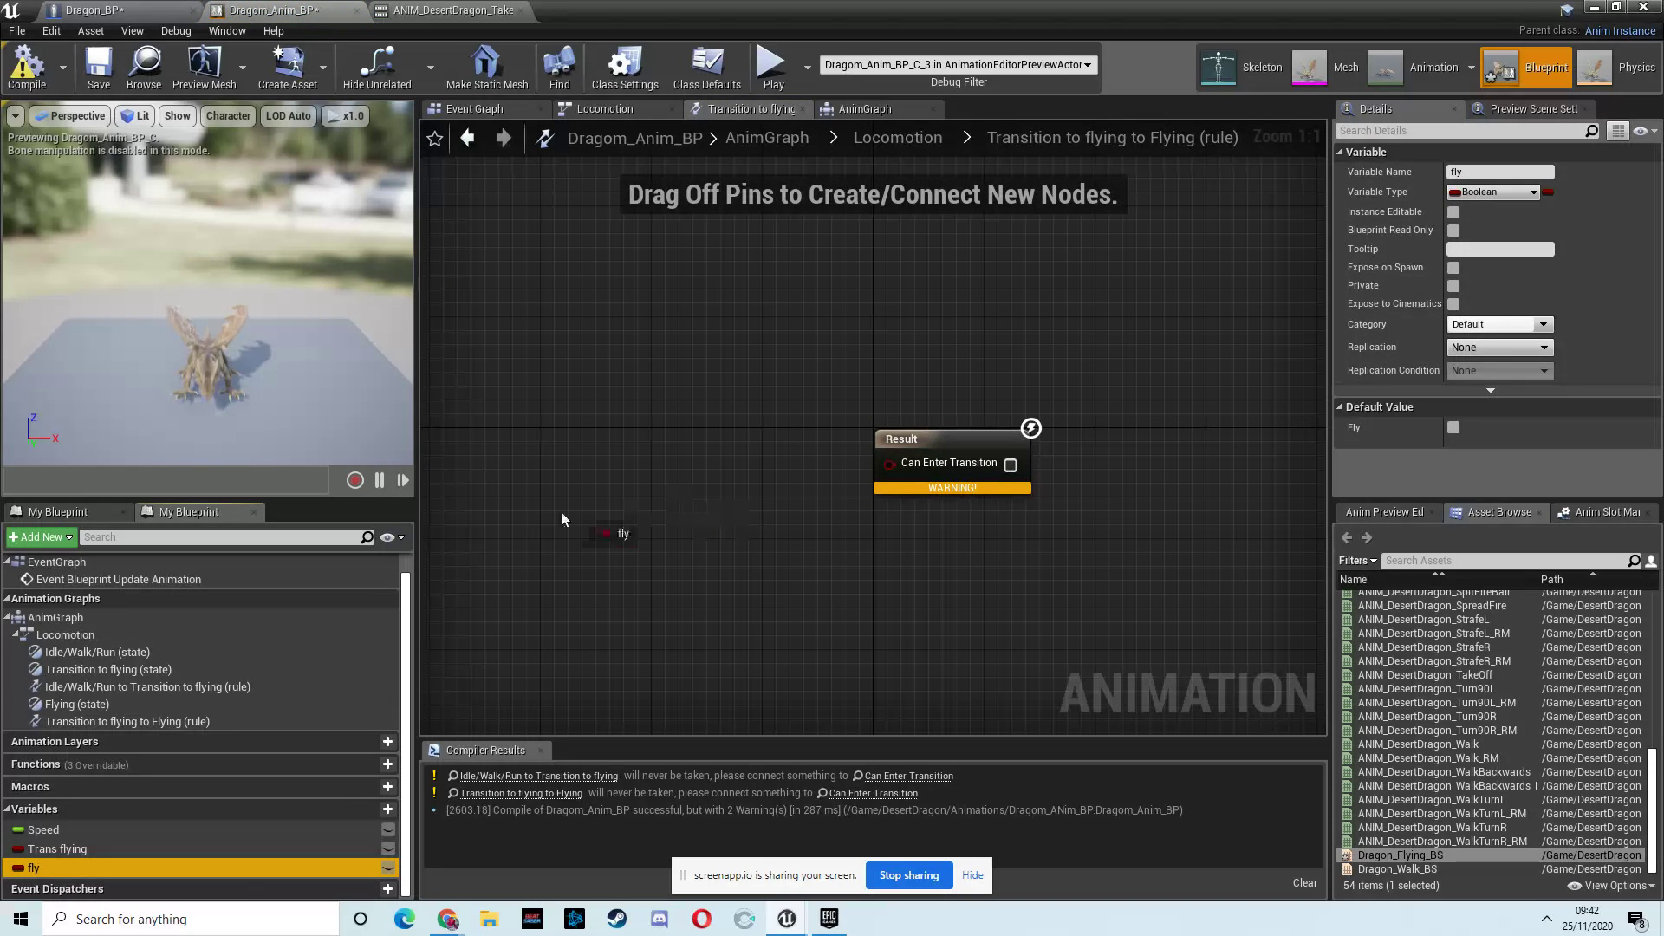
{"action": "left_click_drag", "start_coordinate": [562, 519], "coordinate": [720, 472]}
{"action": "left_click", "coordinate": [613, 559]}
{"action": "type", "text": "eq"}
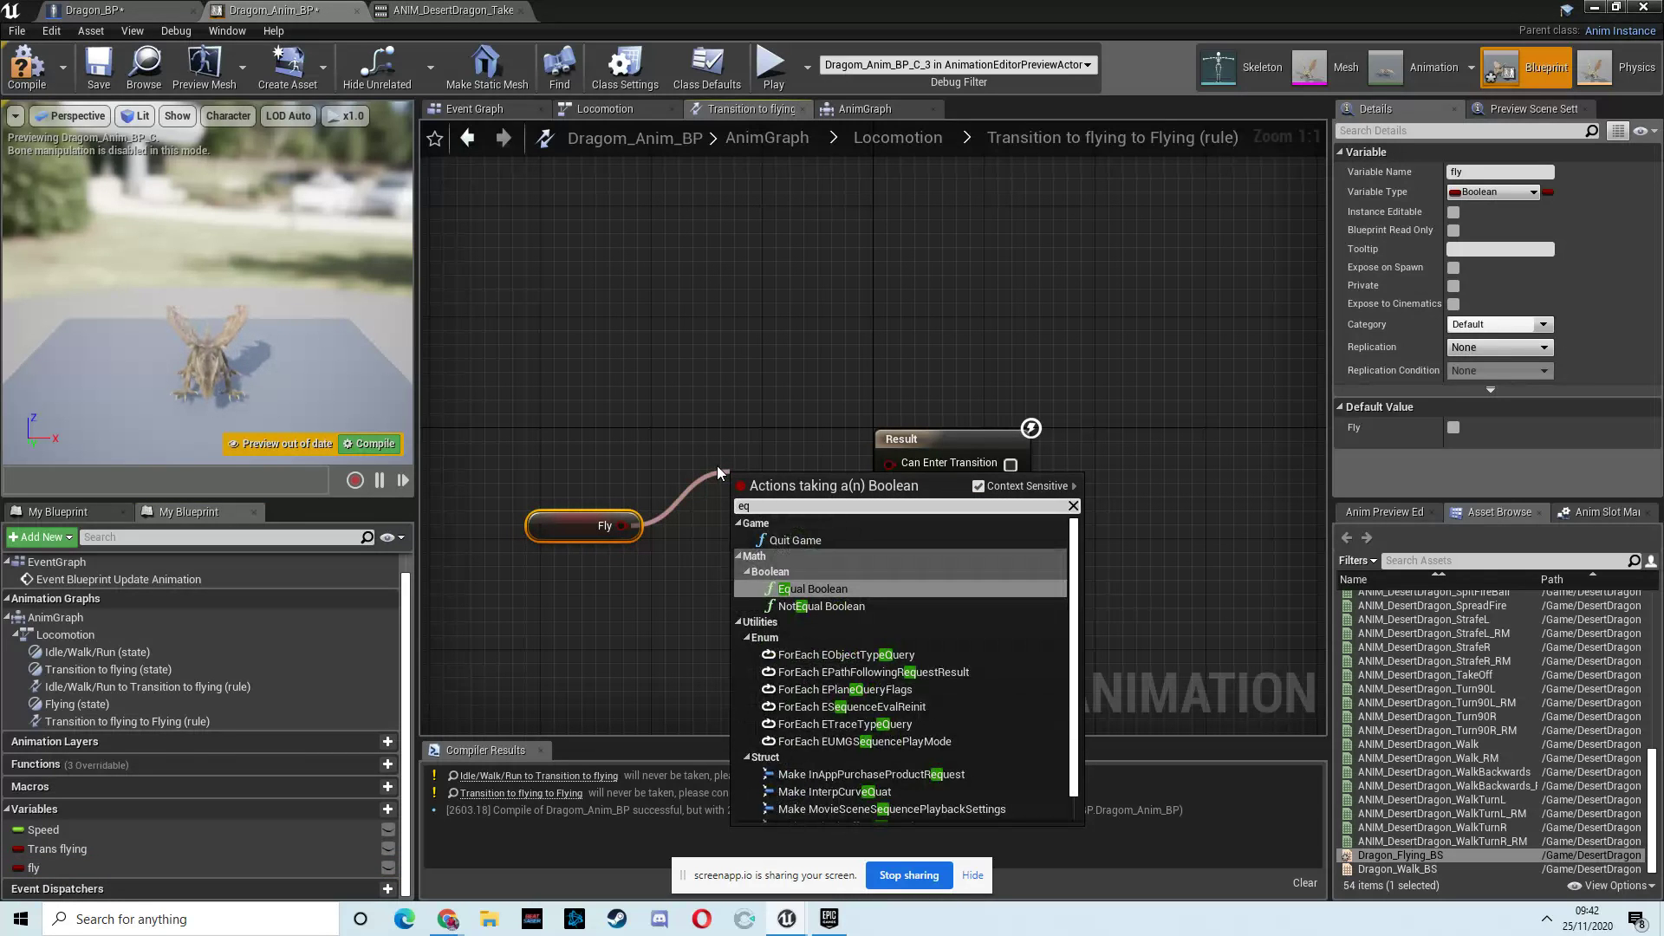
{"action": "left_click", "coordinate": [822, 585]}
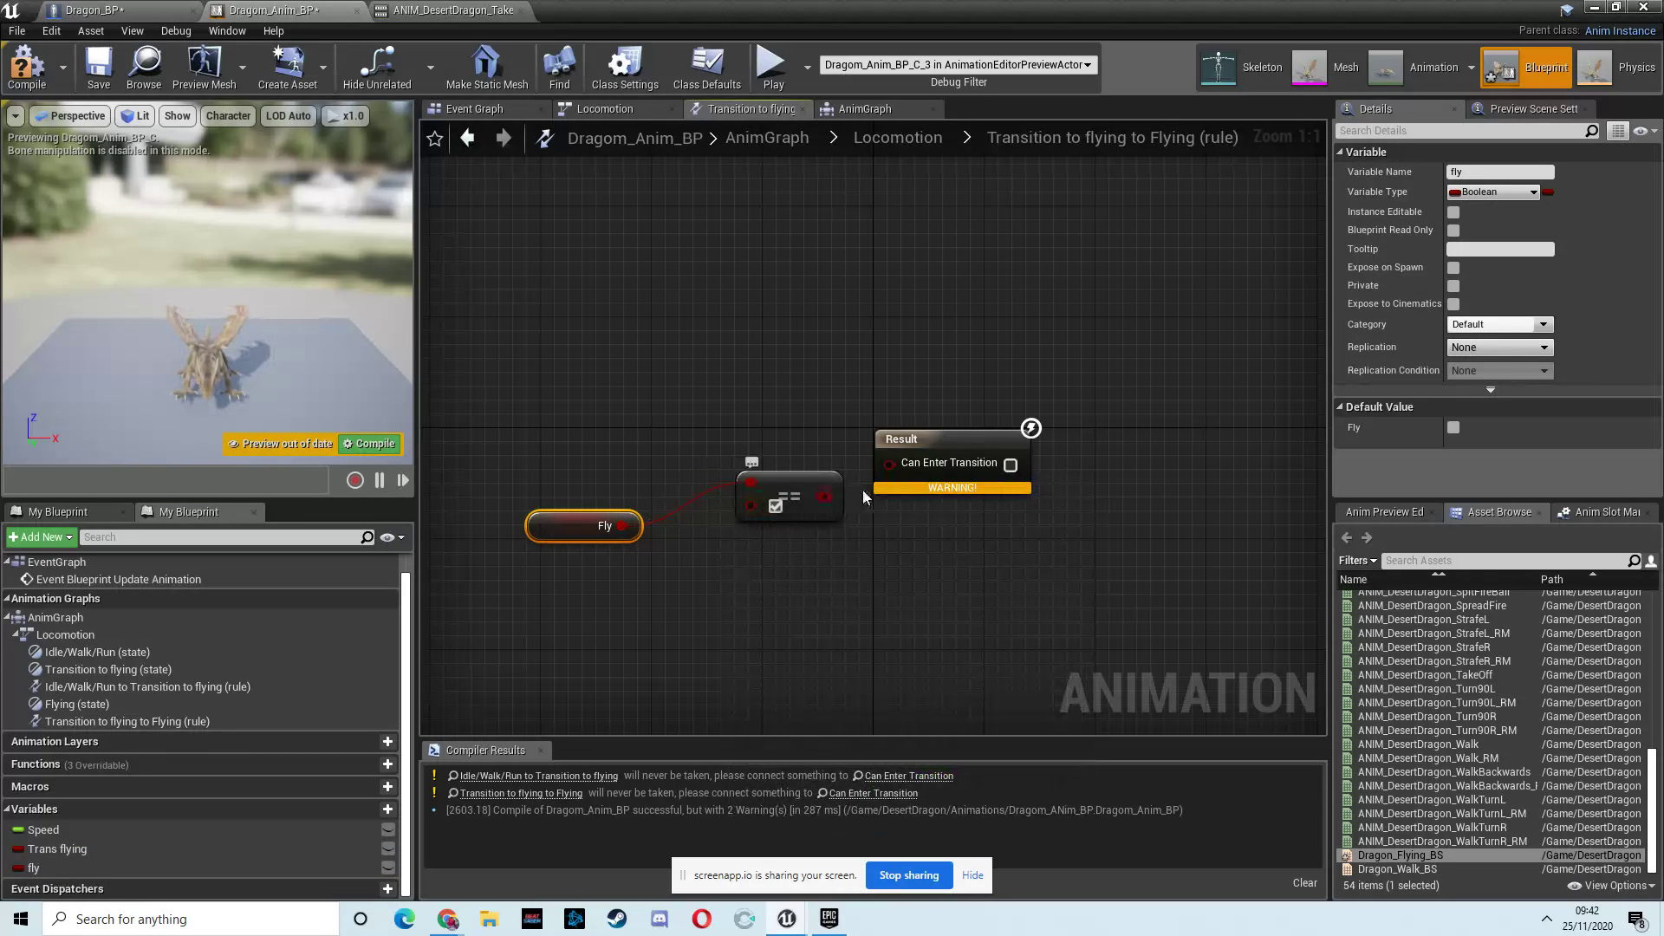
{"action": "left_click_drag", "start_coordinate": [824, 496], "coordinate": [890, 463]}
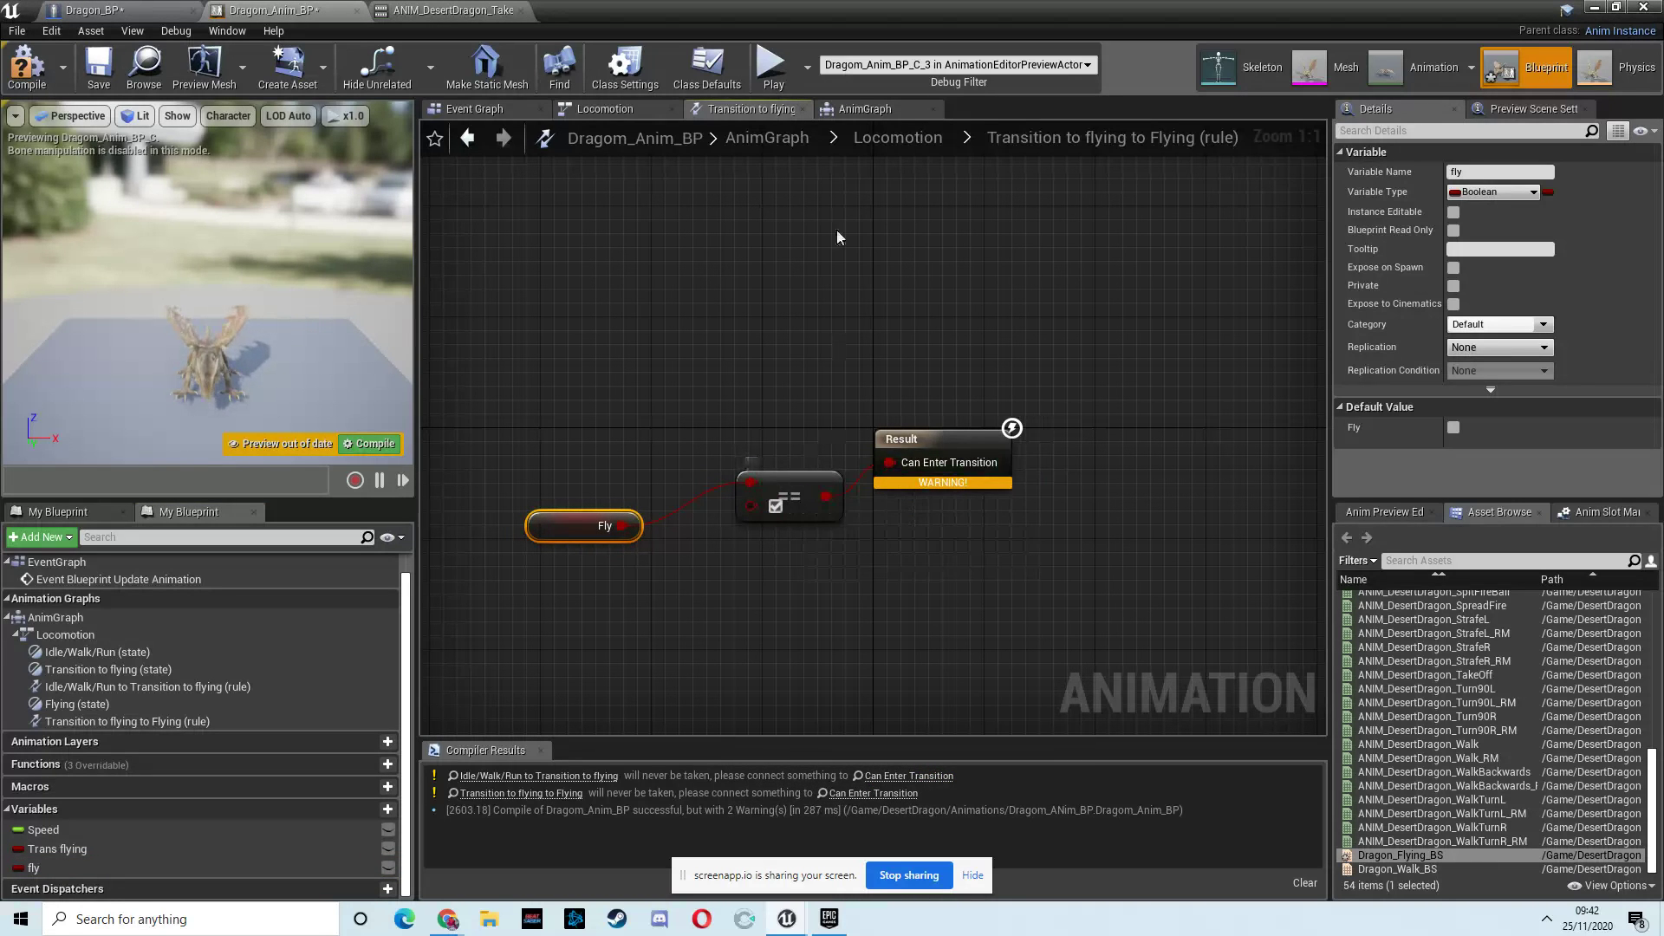
Disconnect the Equal node from Can Enter Transition and rearrange the Fly, Equal and Result nodes to make room between them
{"action": "left_click_drag", "start_coordinate": [565, 523], "coordinate": [566, 453]}
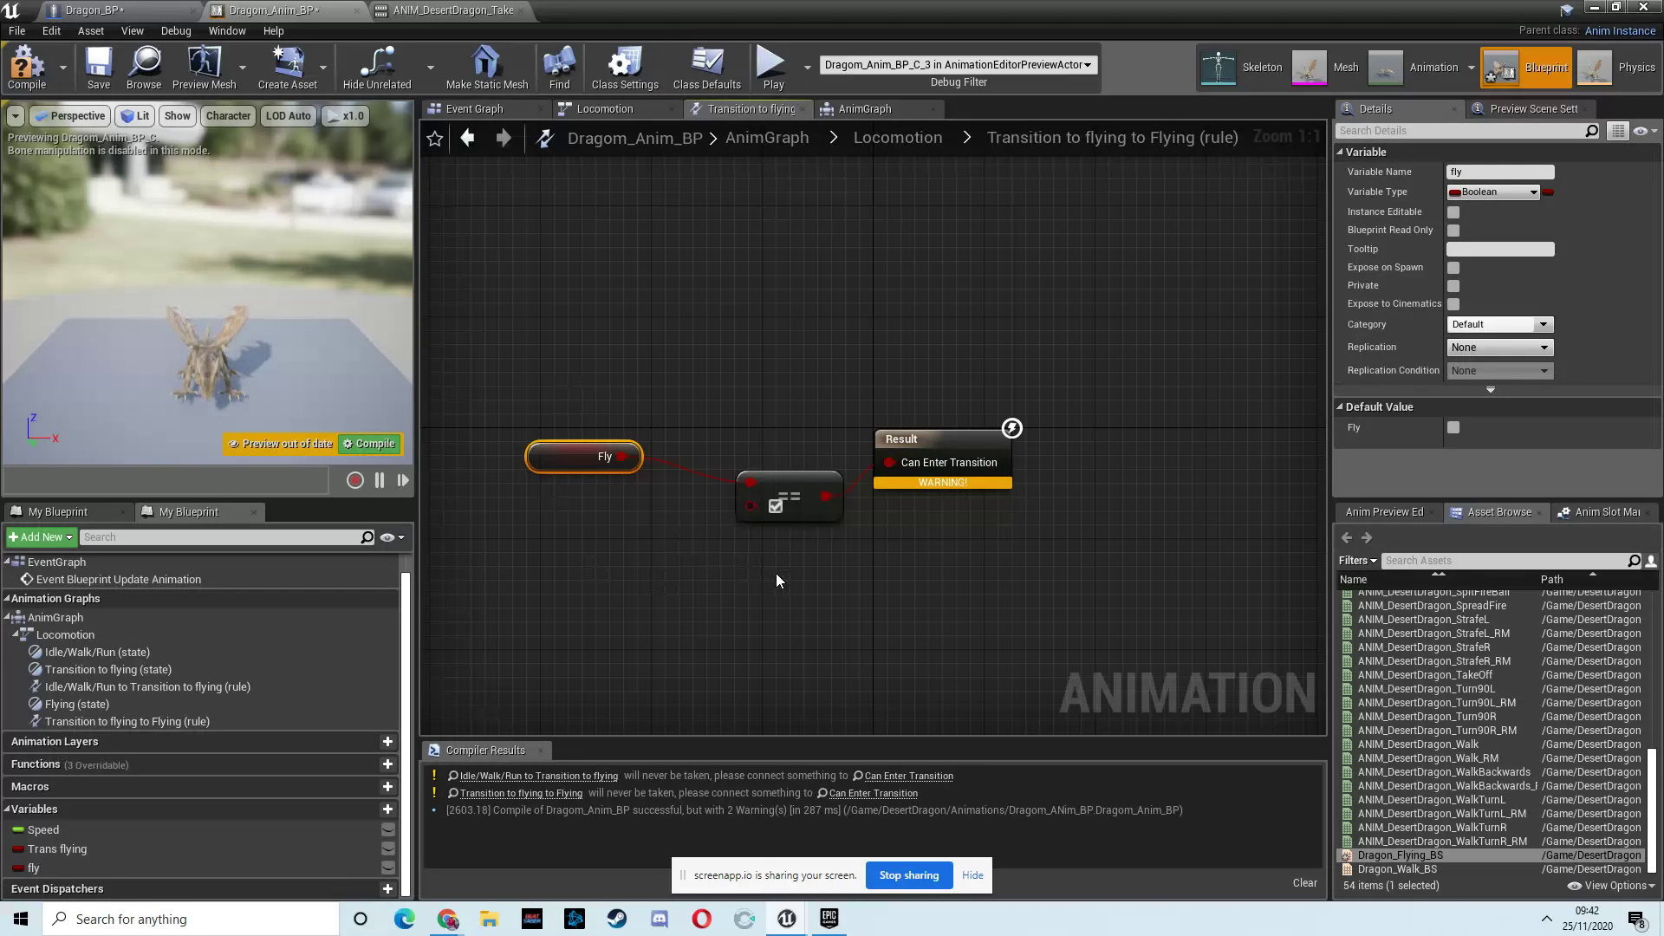
{"action": "left_click", "coordinate": [827, 497], "text": "alt"}
{"action": "left_click_drag", "start_coordinate": [926, 464], "coordinate": [995, 464]}
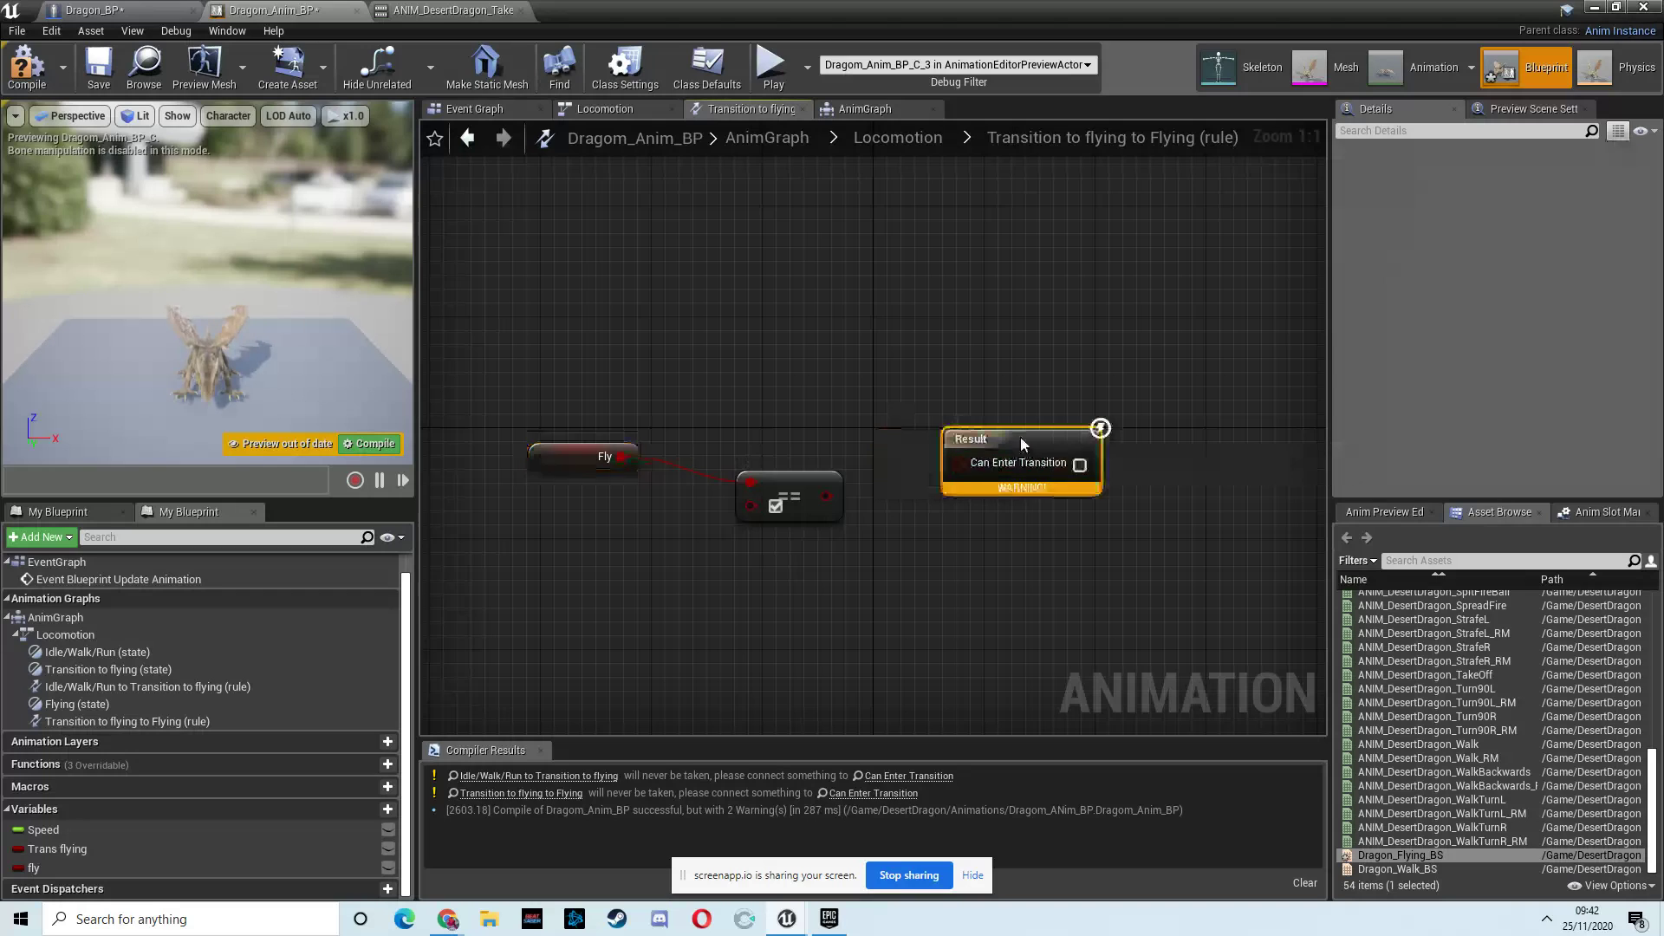
{"action": "left_click", "coordinate": [784, 485]}
Add a Get Trans Flying node below Fly and compare it with false using a duplicate of the Equal node
{"action": "left_click_drag", "start_coordinate": [48, 851], "coordinate": [565, 585]}
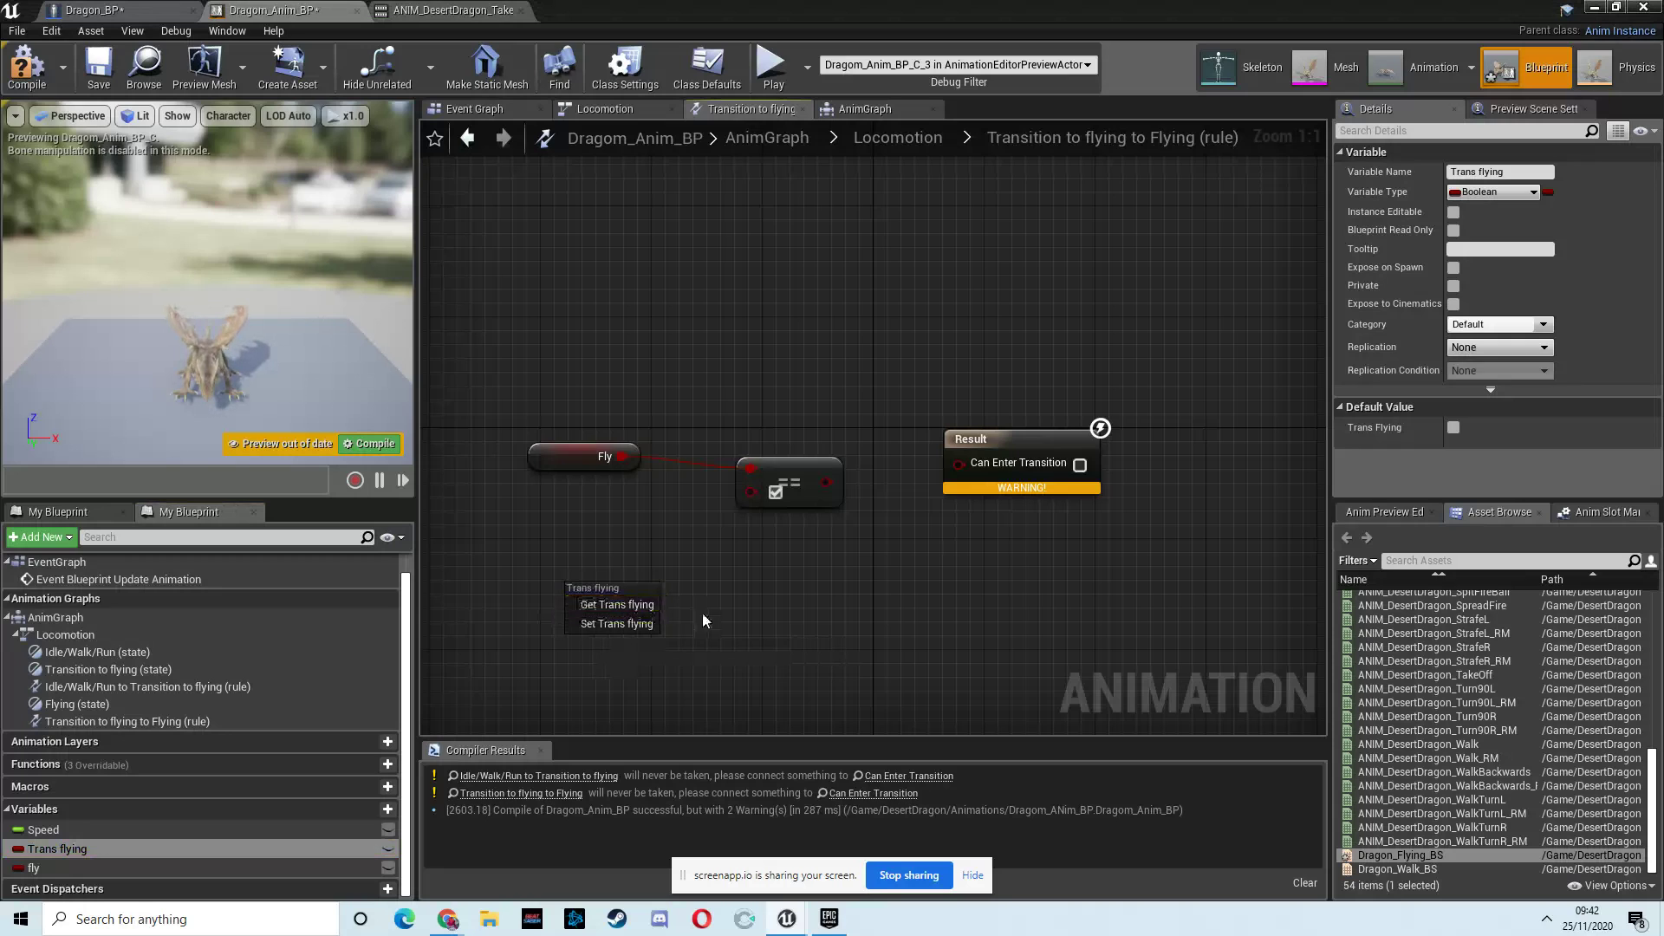
{"action": "left_click", "coordinate": [600, 607]}
{"action": "left_click_drag", "start_coordinate": [605, 601], "coordinate": [563, 629]}
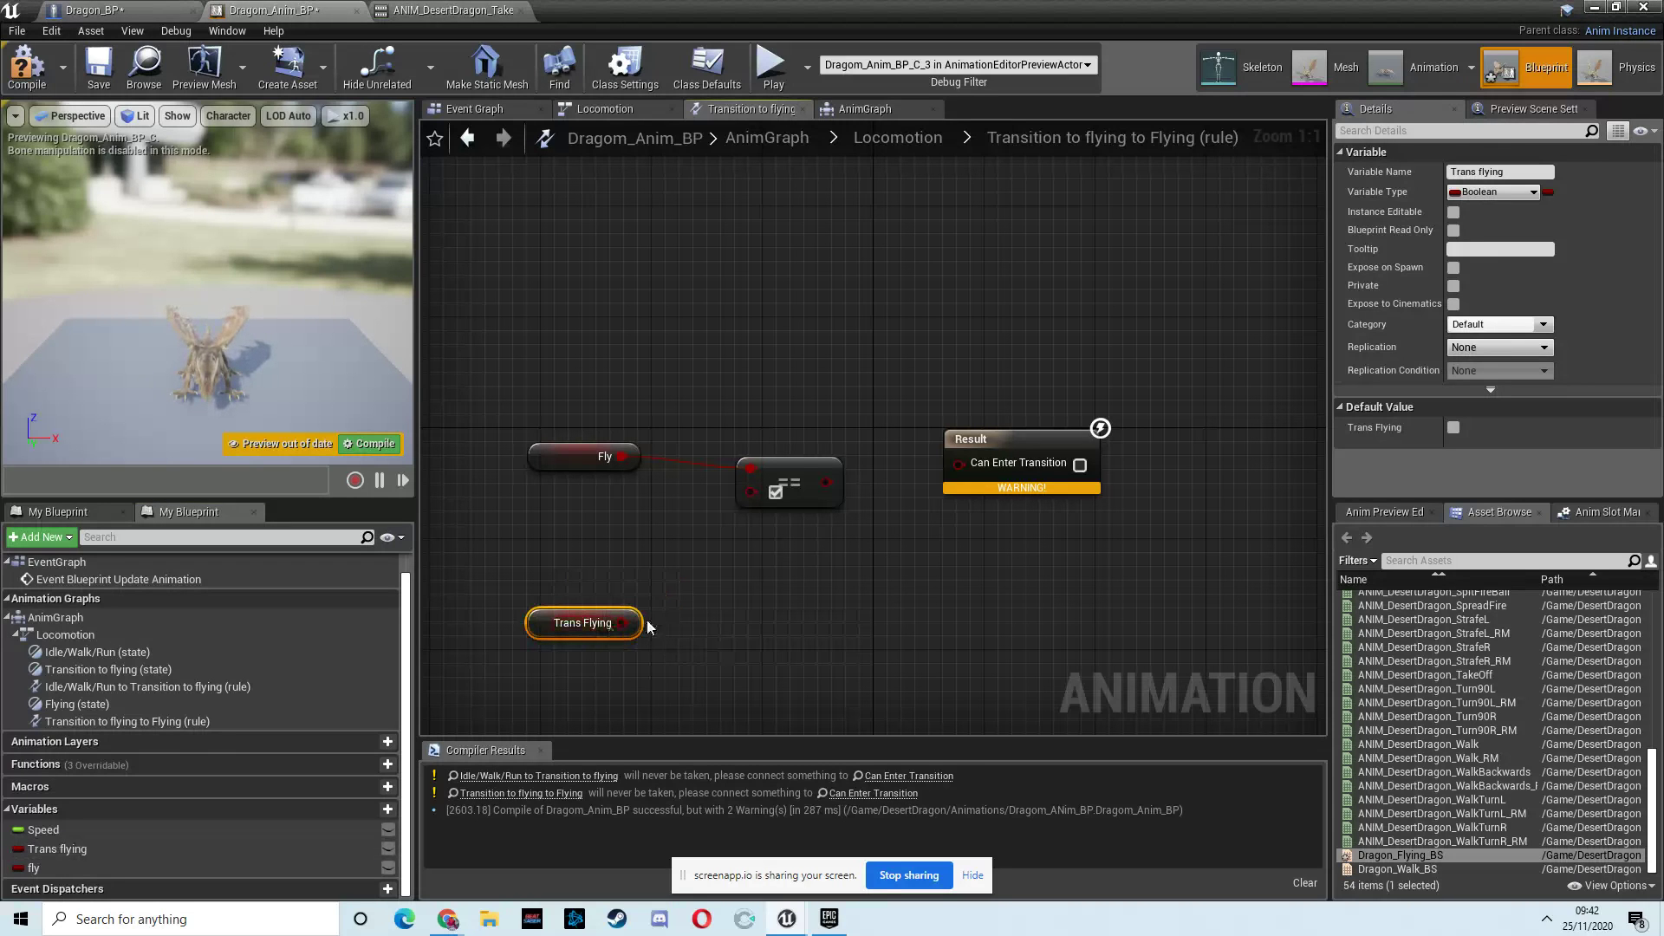
{"action": "left_click", "coordinate": [792, 470]}
{"action": "key", "text": "ctrl+w"}
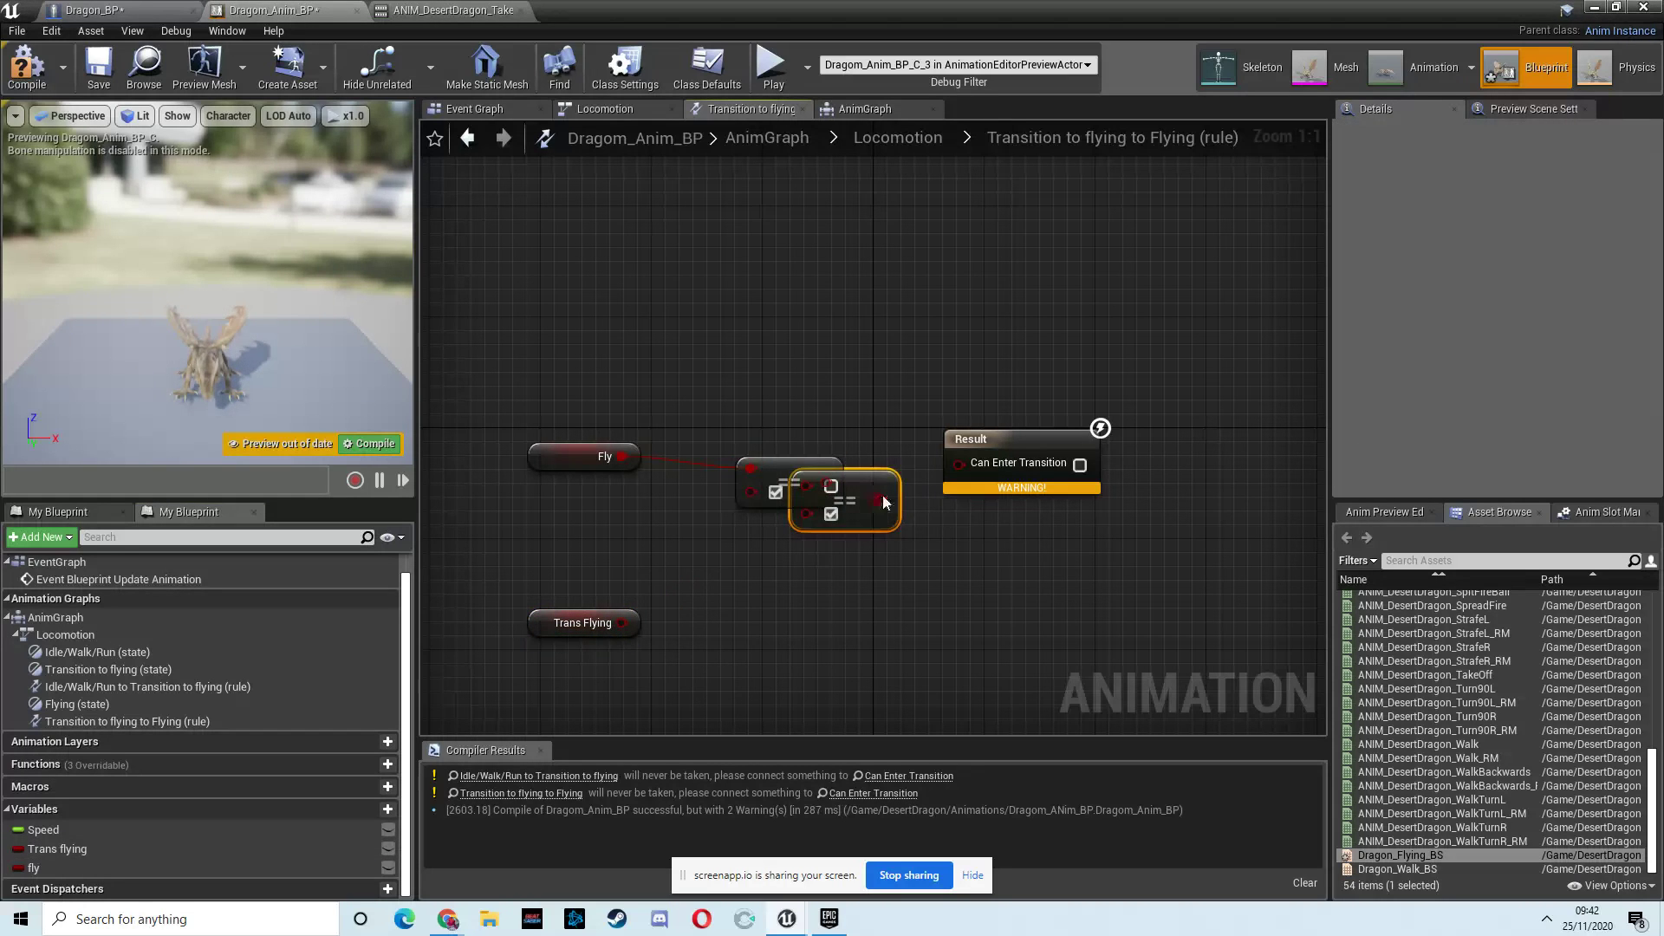
{"action": "left_click_drag", "start_coordinate": [883, 513], "coordinate": [817, 627]}
{"action": "left_click_drag", "start_coordinate": [621, 623], "coordinate": [810, 596]}
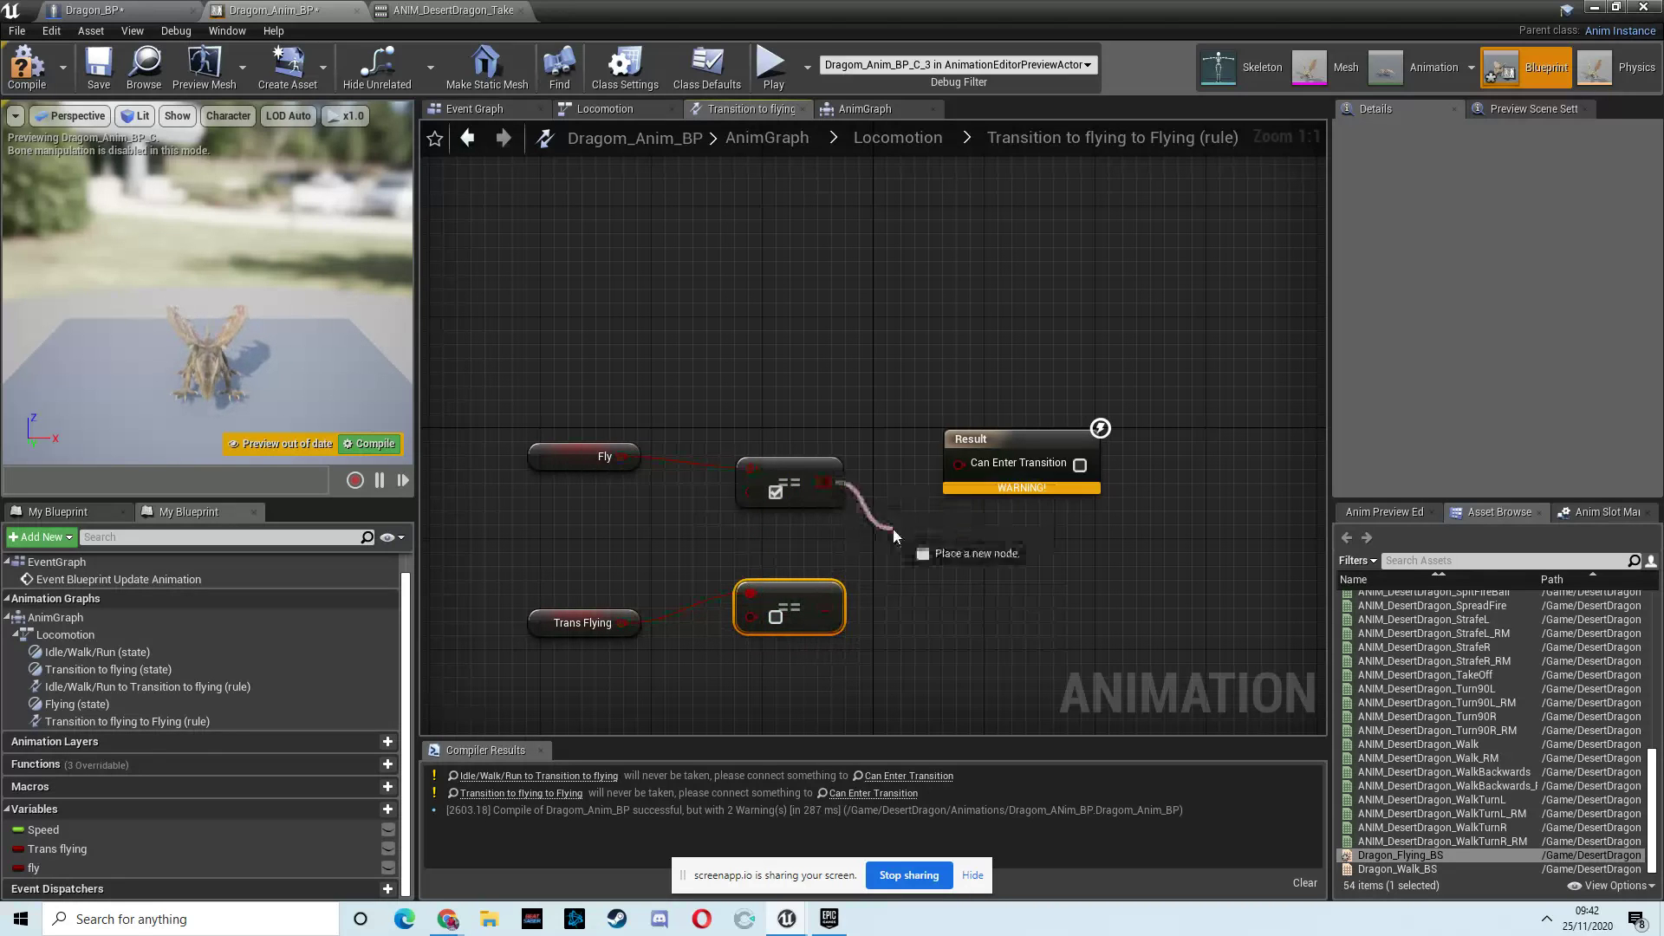
Combine both Equal results with an AND Boolean node and connect its output to the Result's Can Enter Transition
{"action": "left_click_drag", "start_coordinate": [893, 536], "coordinate": [894, 537]}
{"action": "type", "text": "and"}
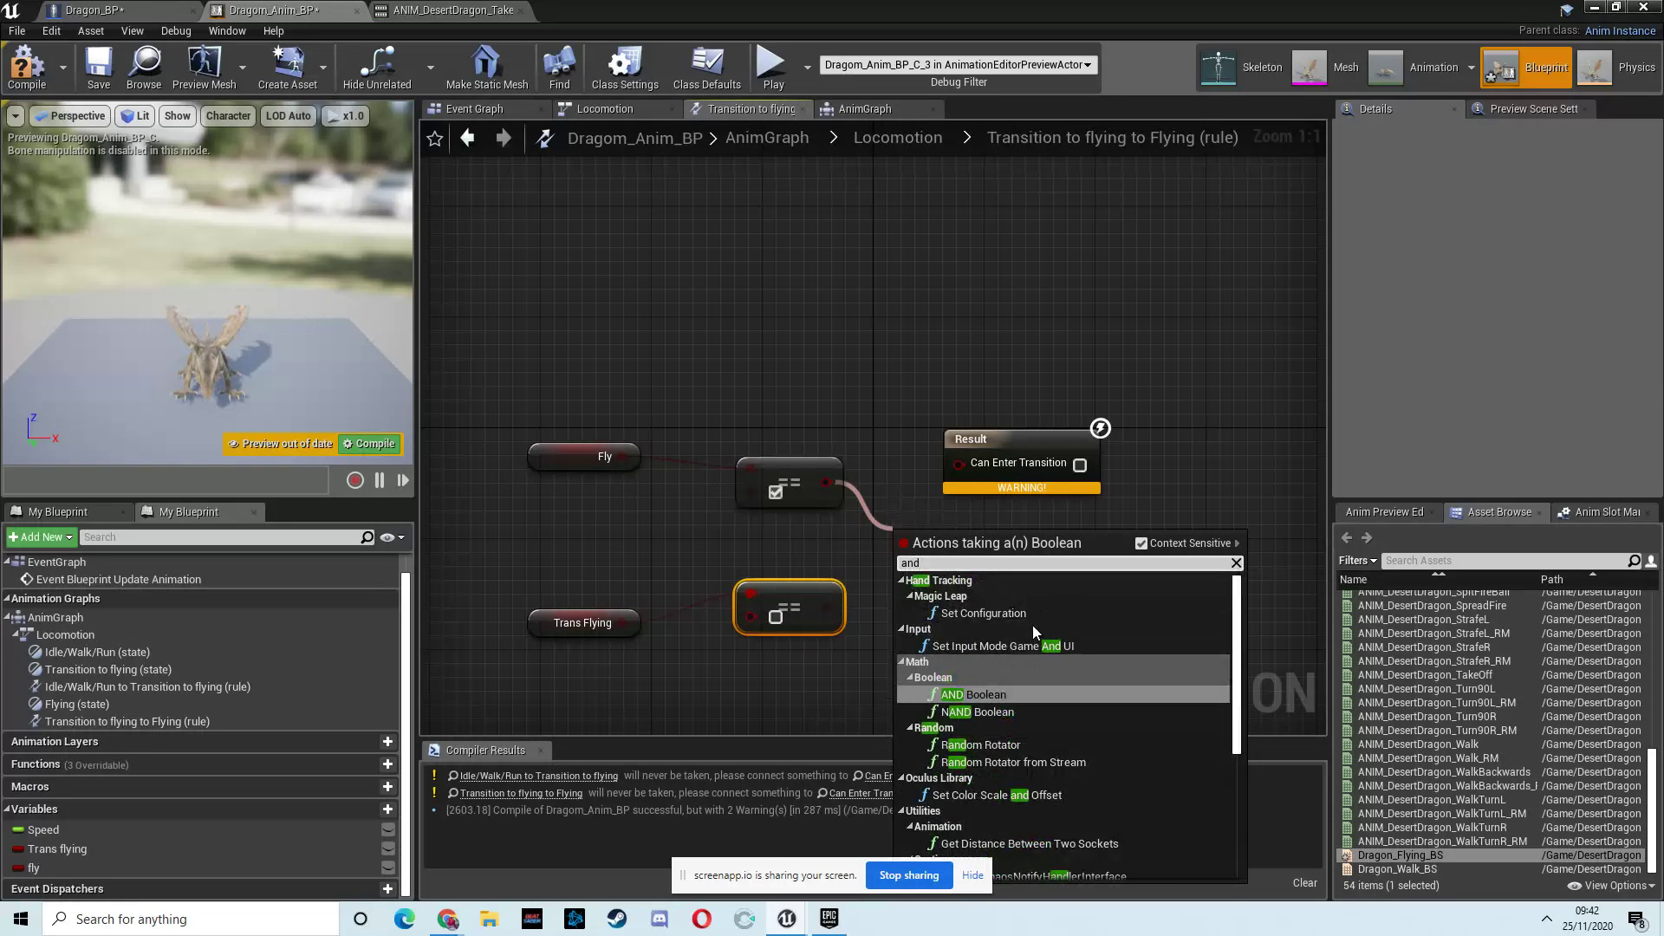
{"action": "left_click", "coordinate": [989, 697]}
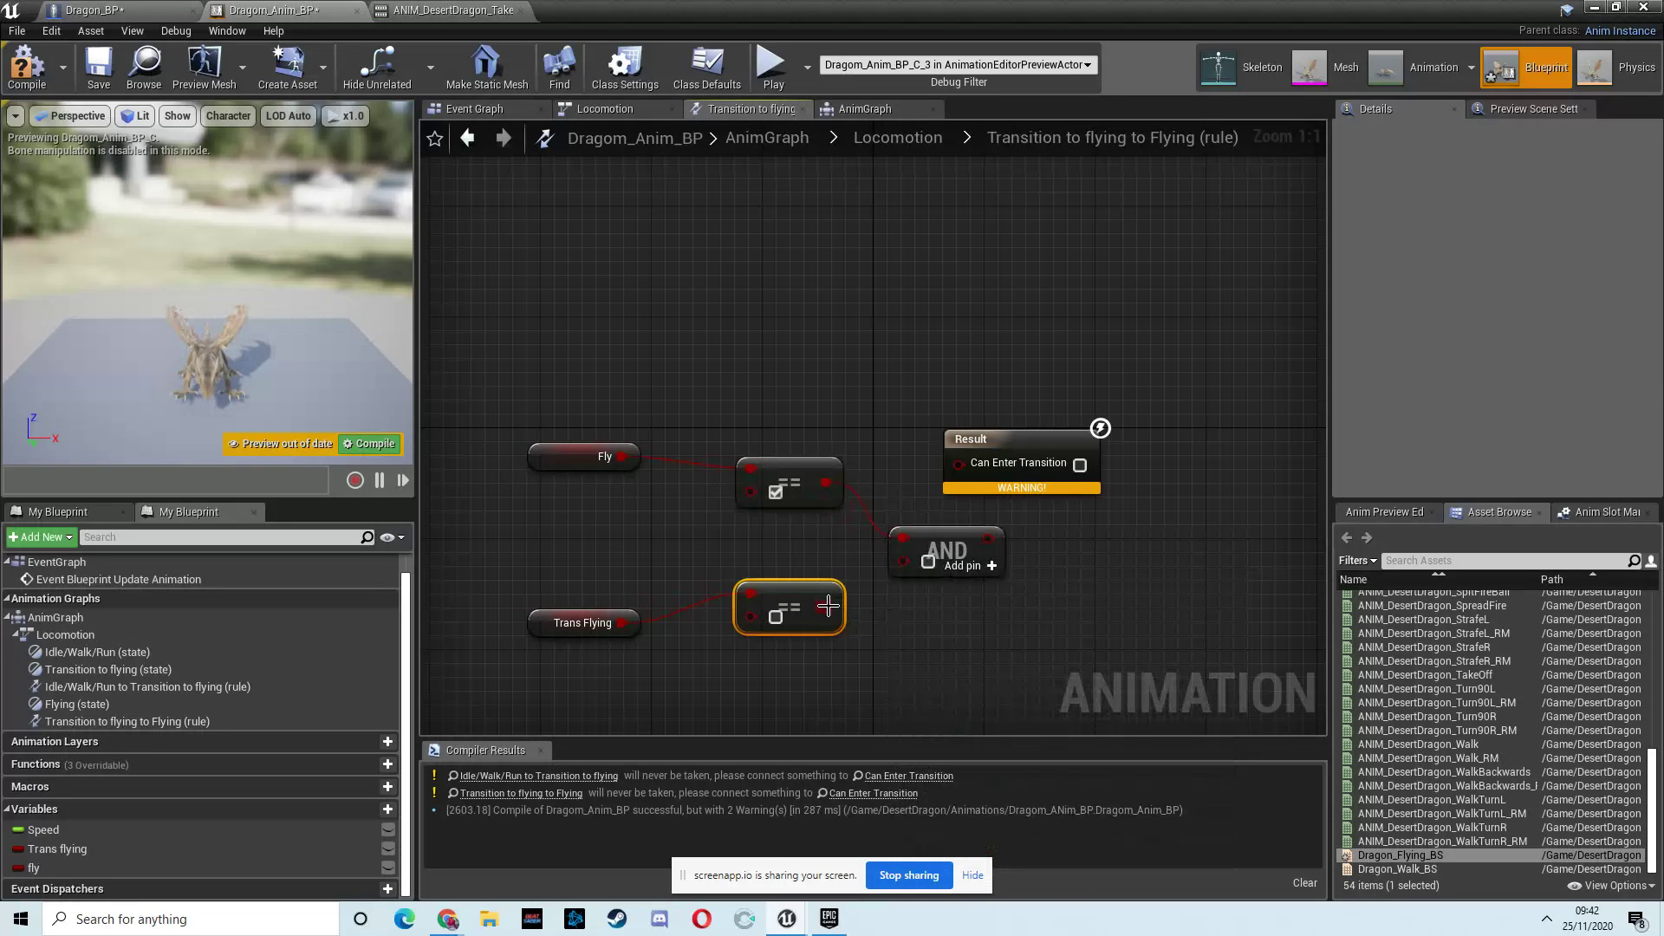
{"action": "left_click_drag", "start_coordinate": [945, 495], "coordinate": [1149, 467]}
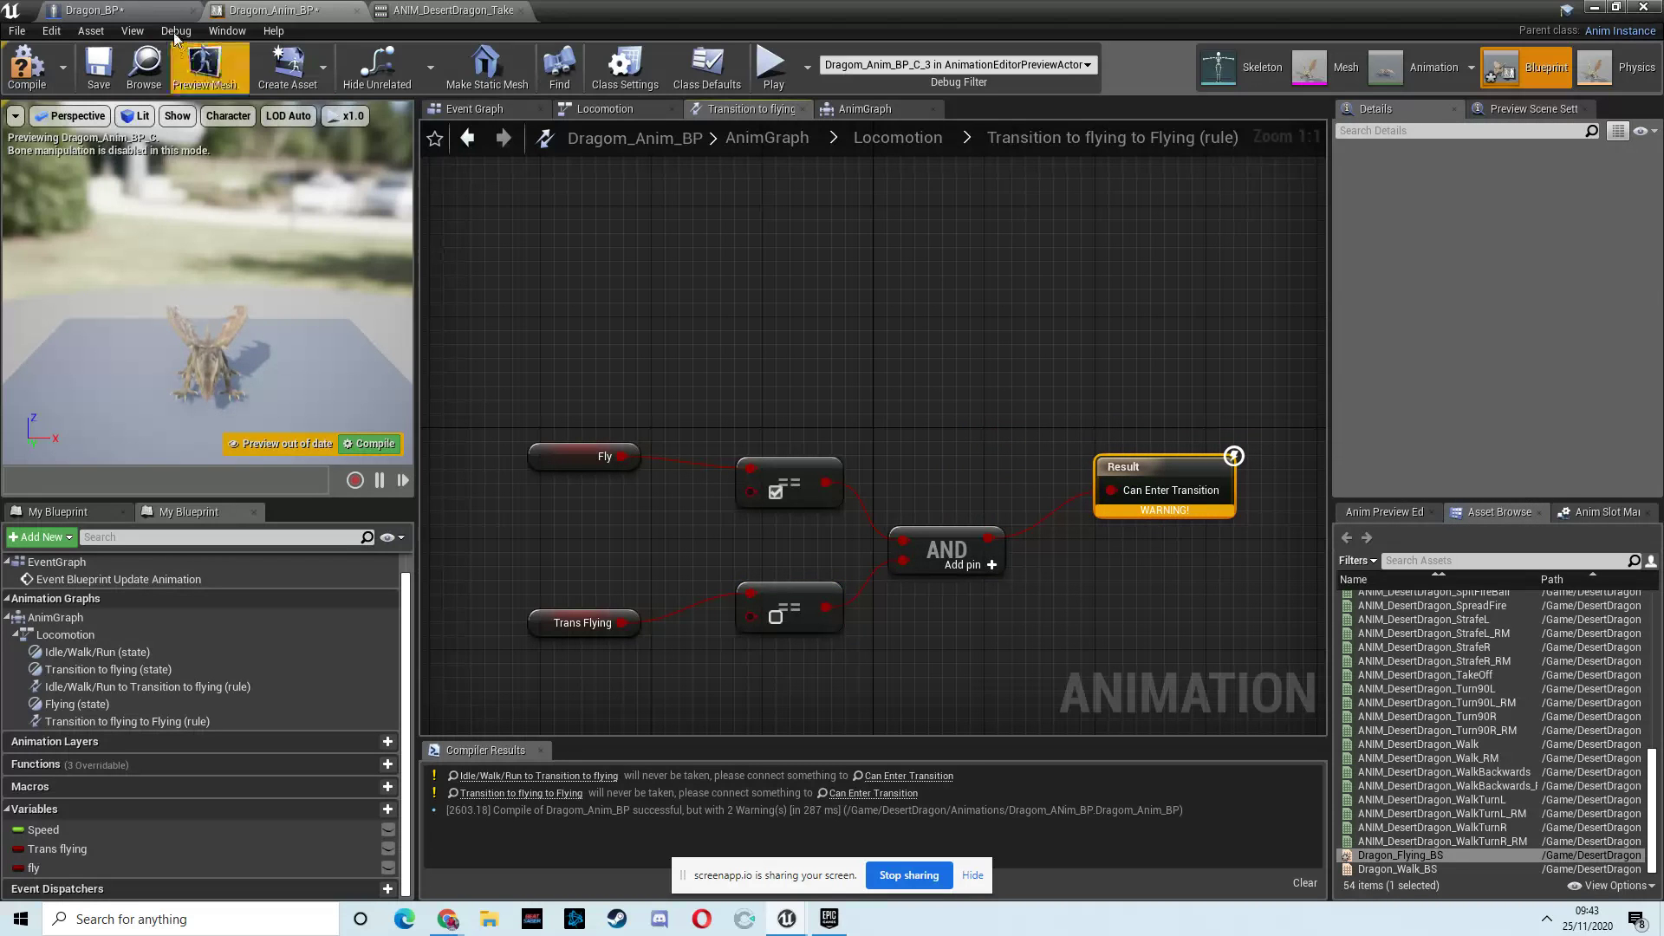
Review the delayed Set nodes in Dragon_BP and the ANIM_DesertDragon_TakeOff animation, and return to Dragom_Anim_BP's transition rule
{"action": "left_click", "coordinate": [91, 10]}
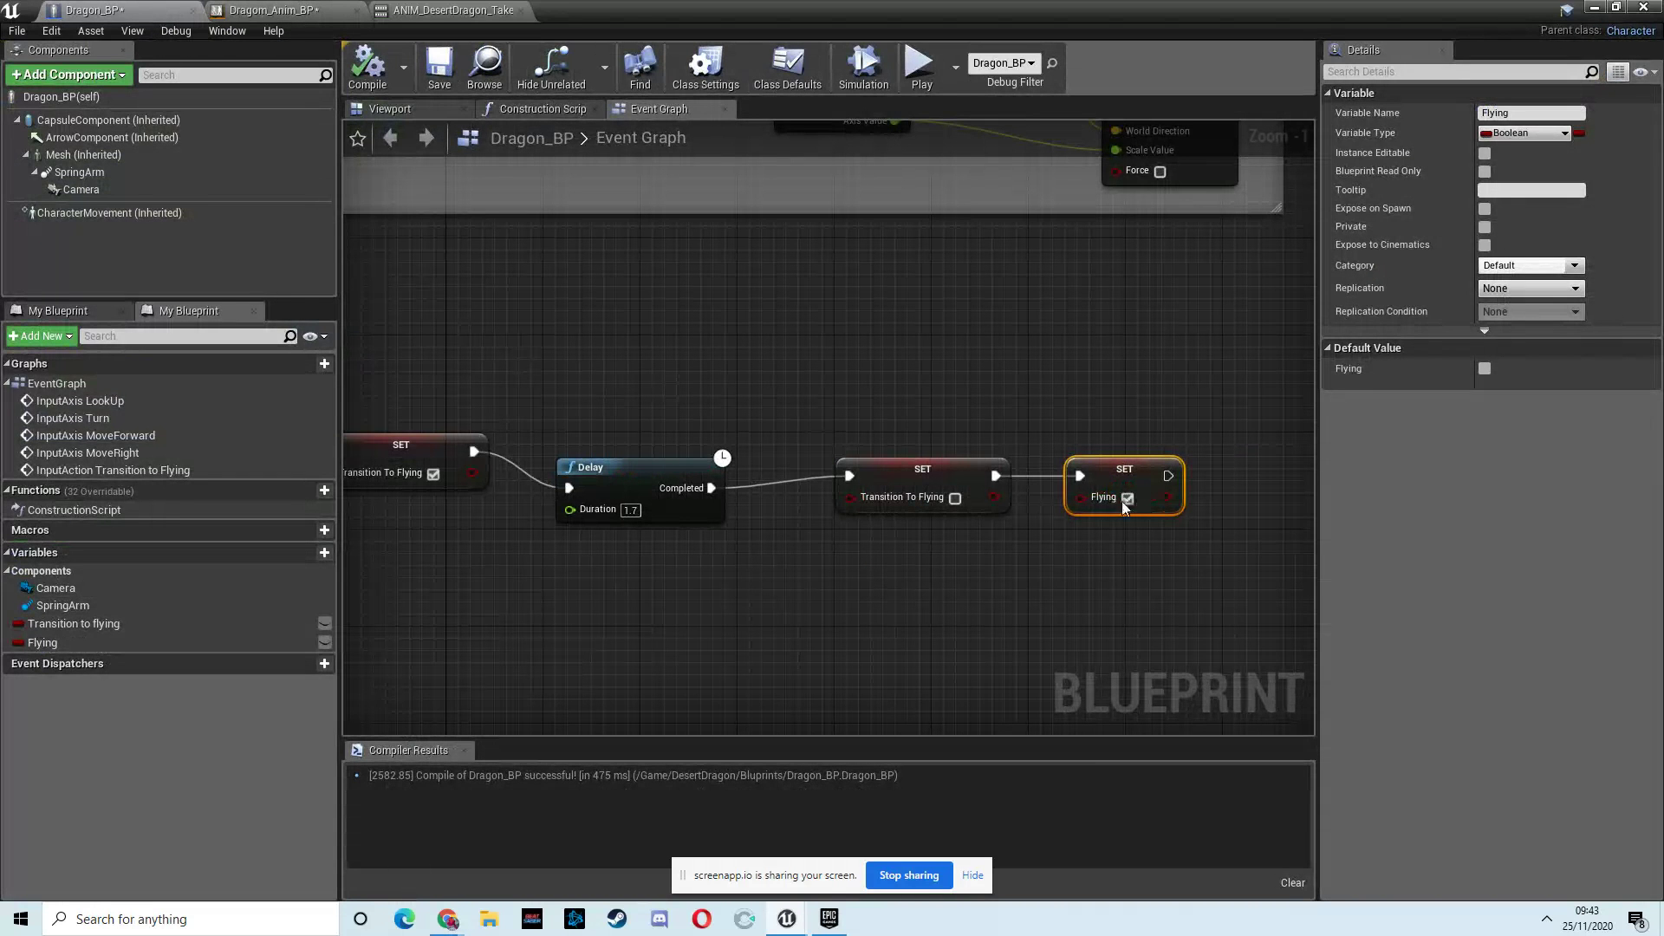
{"action": "right_click_drag", "start_coordinate": [734, 405], "coordinate": [791, 438]}
{"action": "left_click", "coordinate": [429, 12]}
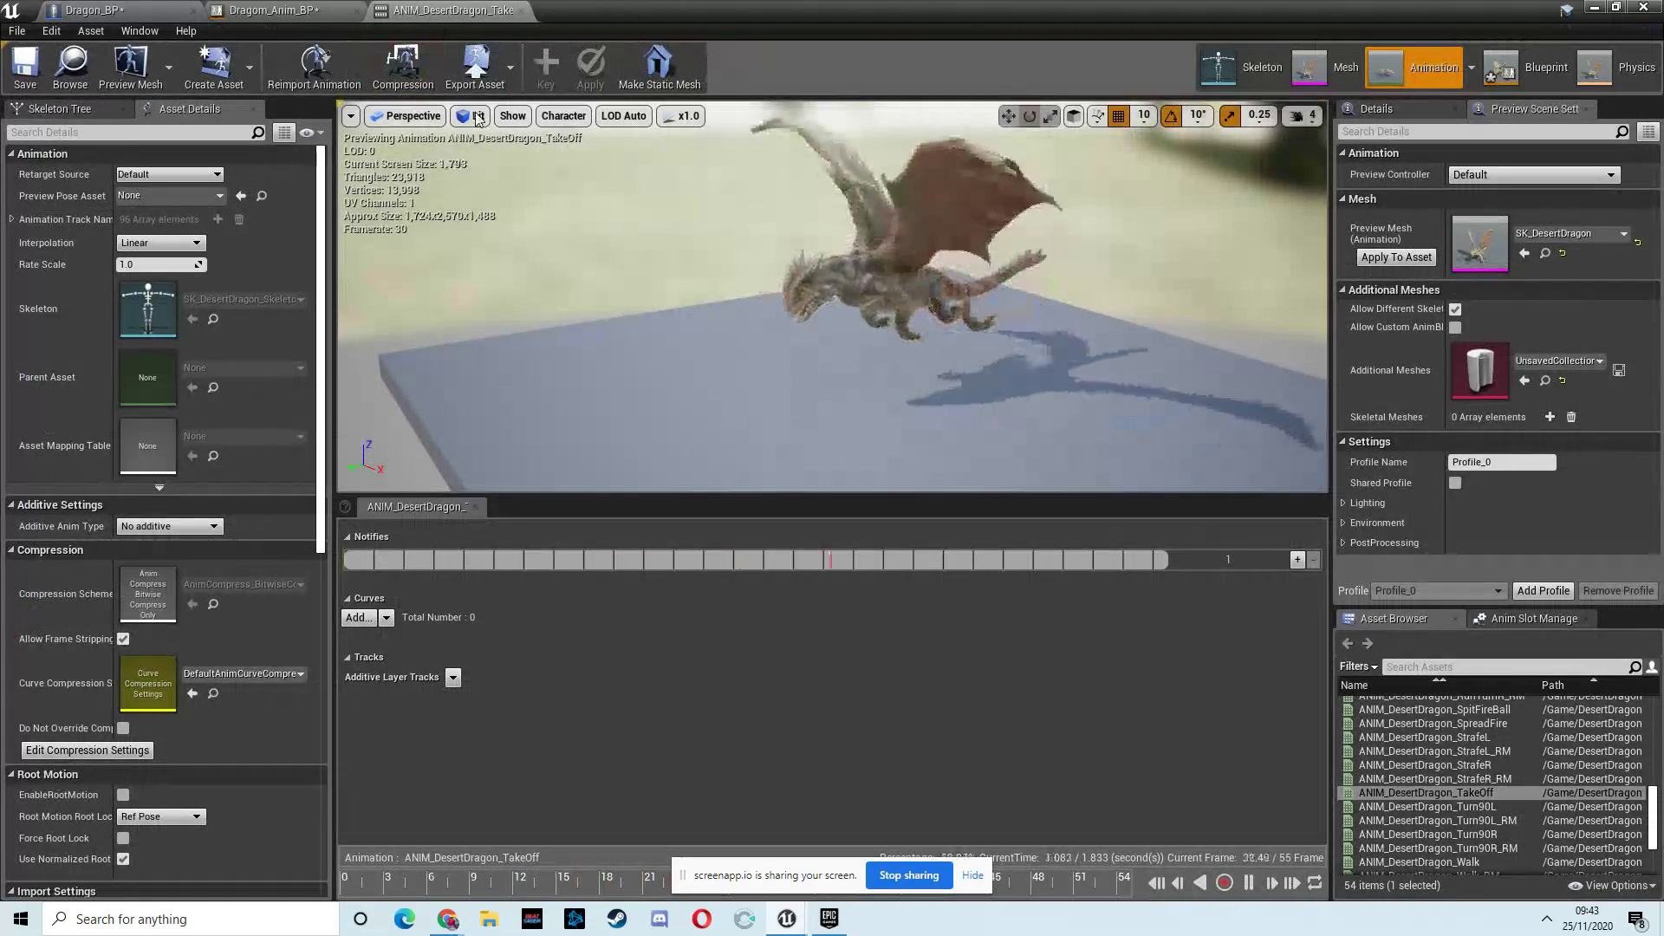
{"action": "left_click", "coordinate": [301, 15]}
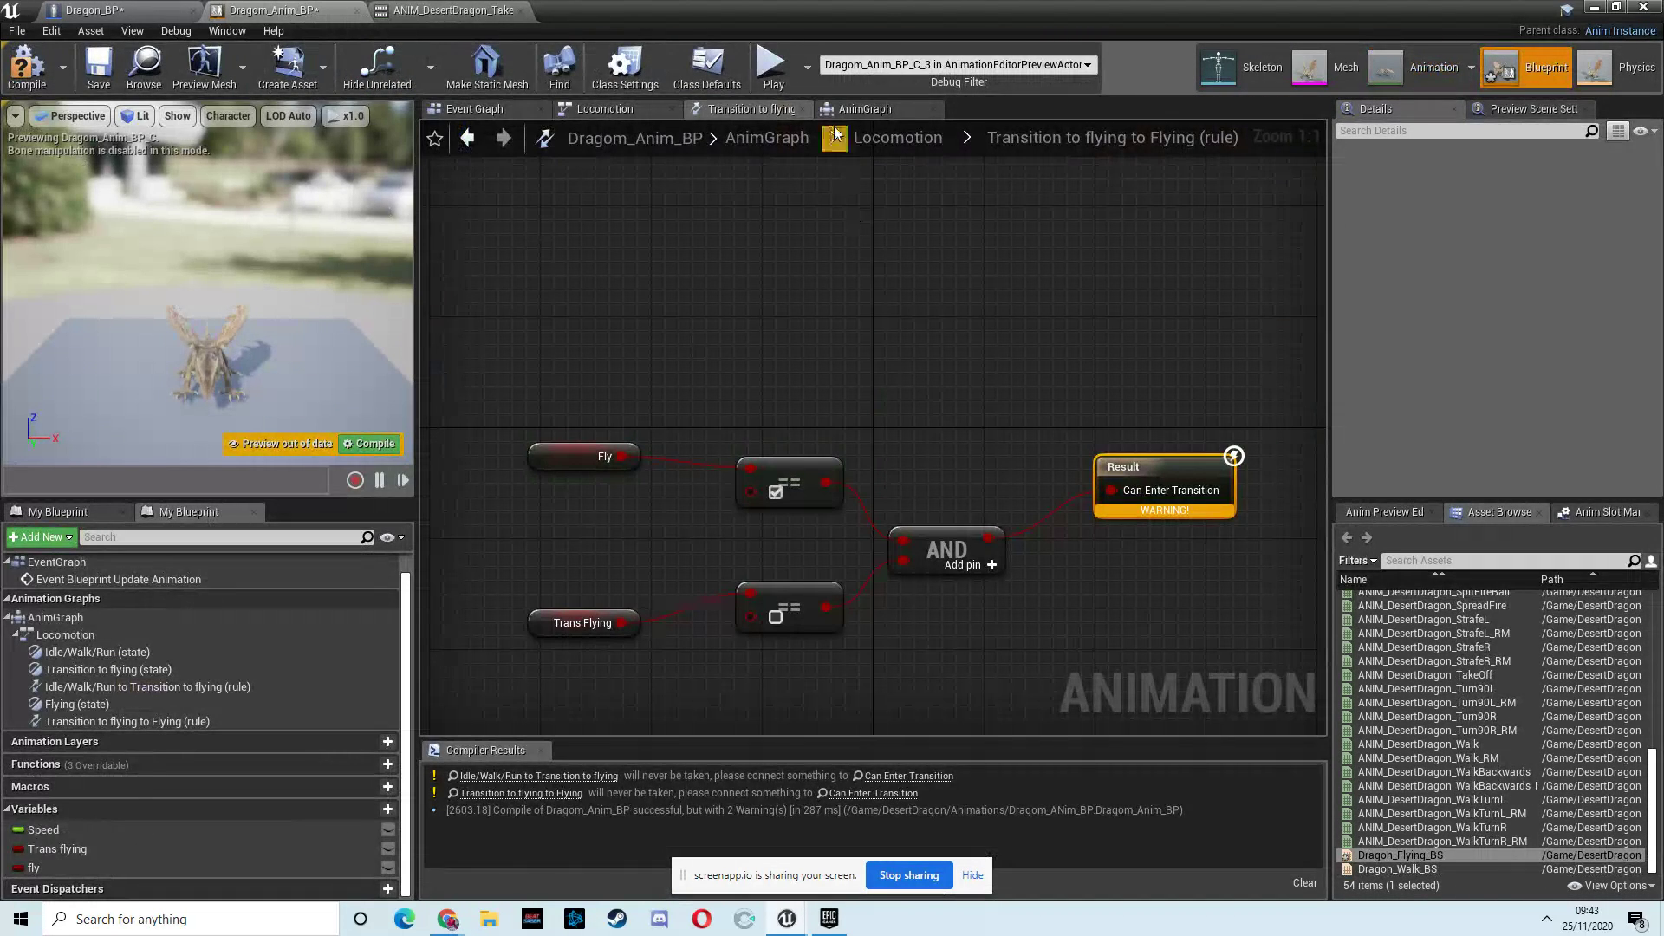
Open the Idle/Walk/Run to Transition to flying rule in Locomotion and add a Get Trans flying node
{"action": "left_click", "coordinate": [910, 139]}
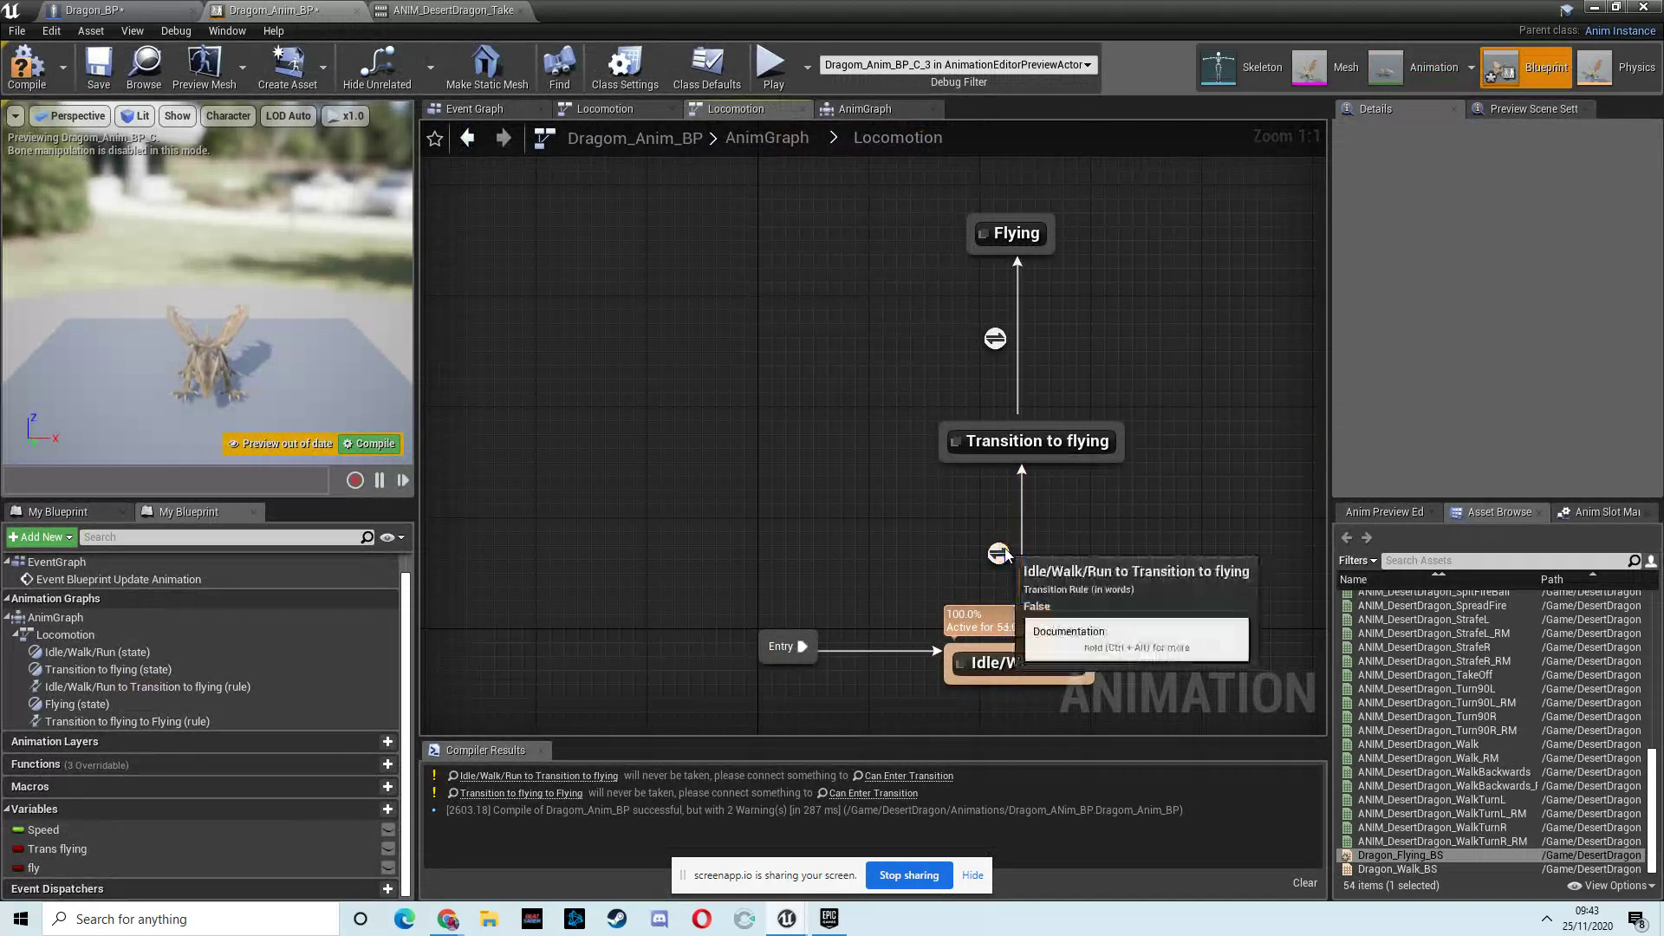
{"action": "double_click", "coordinate": [999, 551]}
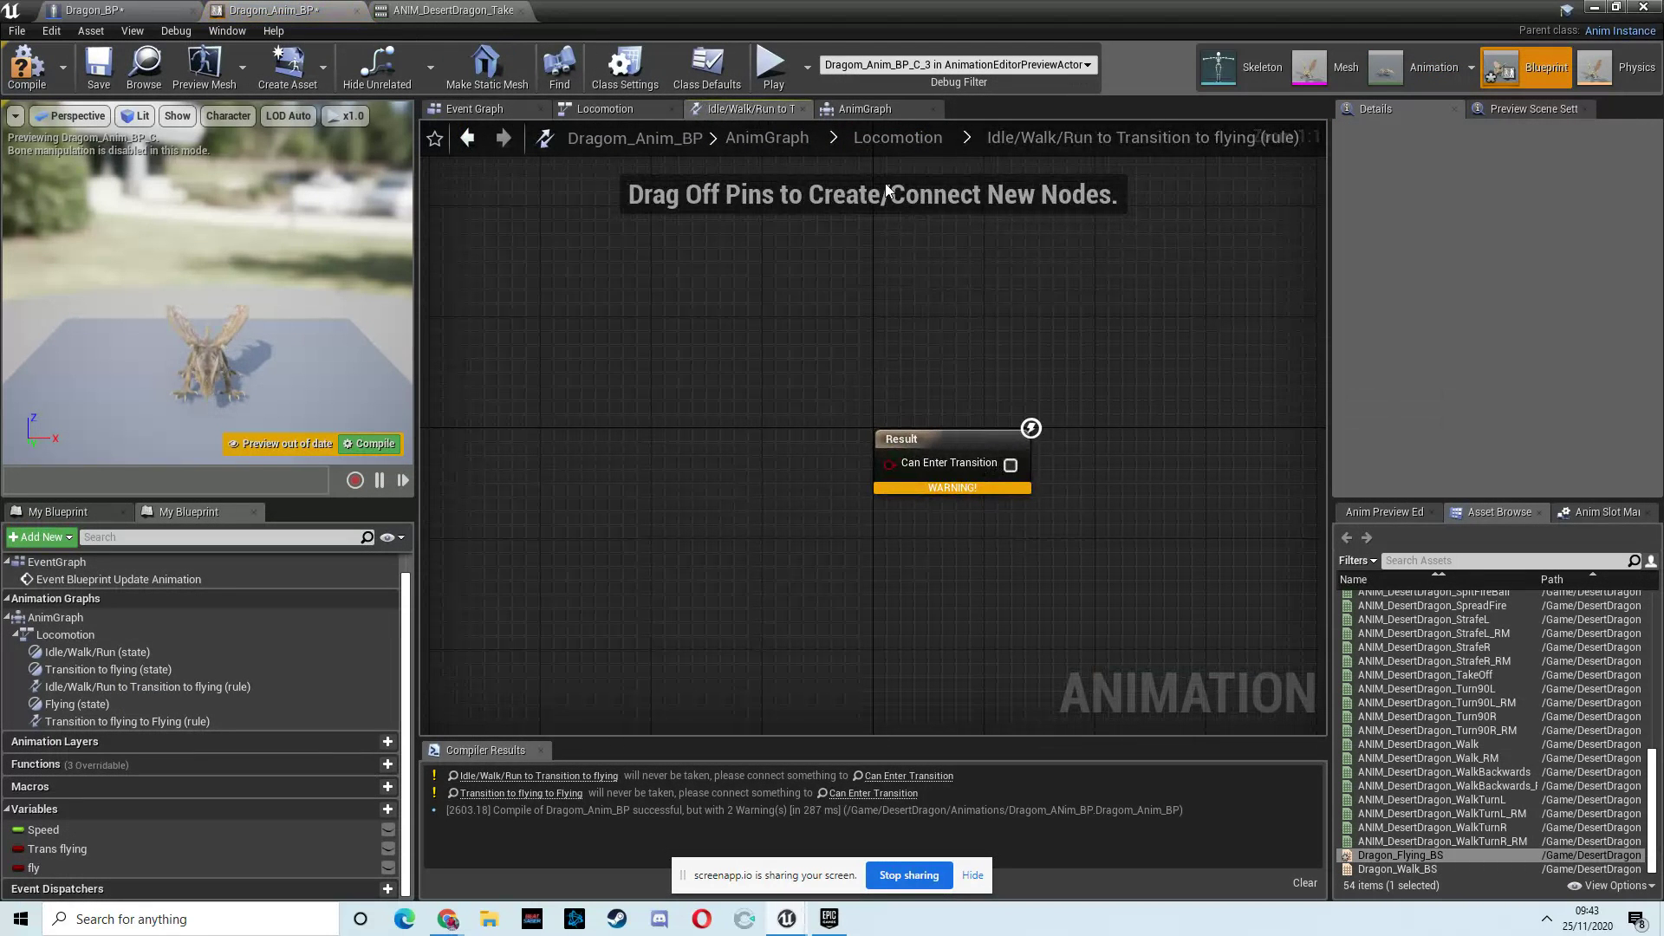
{"action": "left_click", "coordinate": [910, 139]}
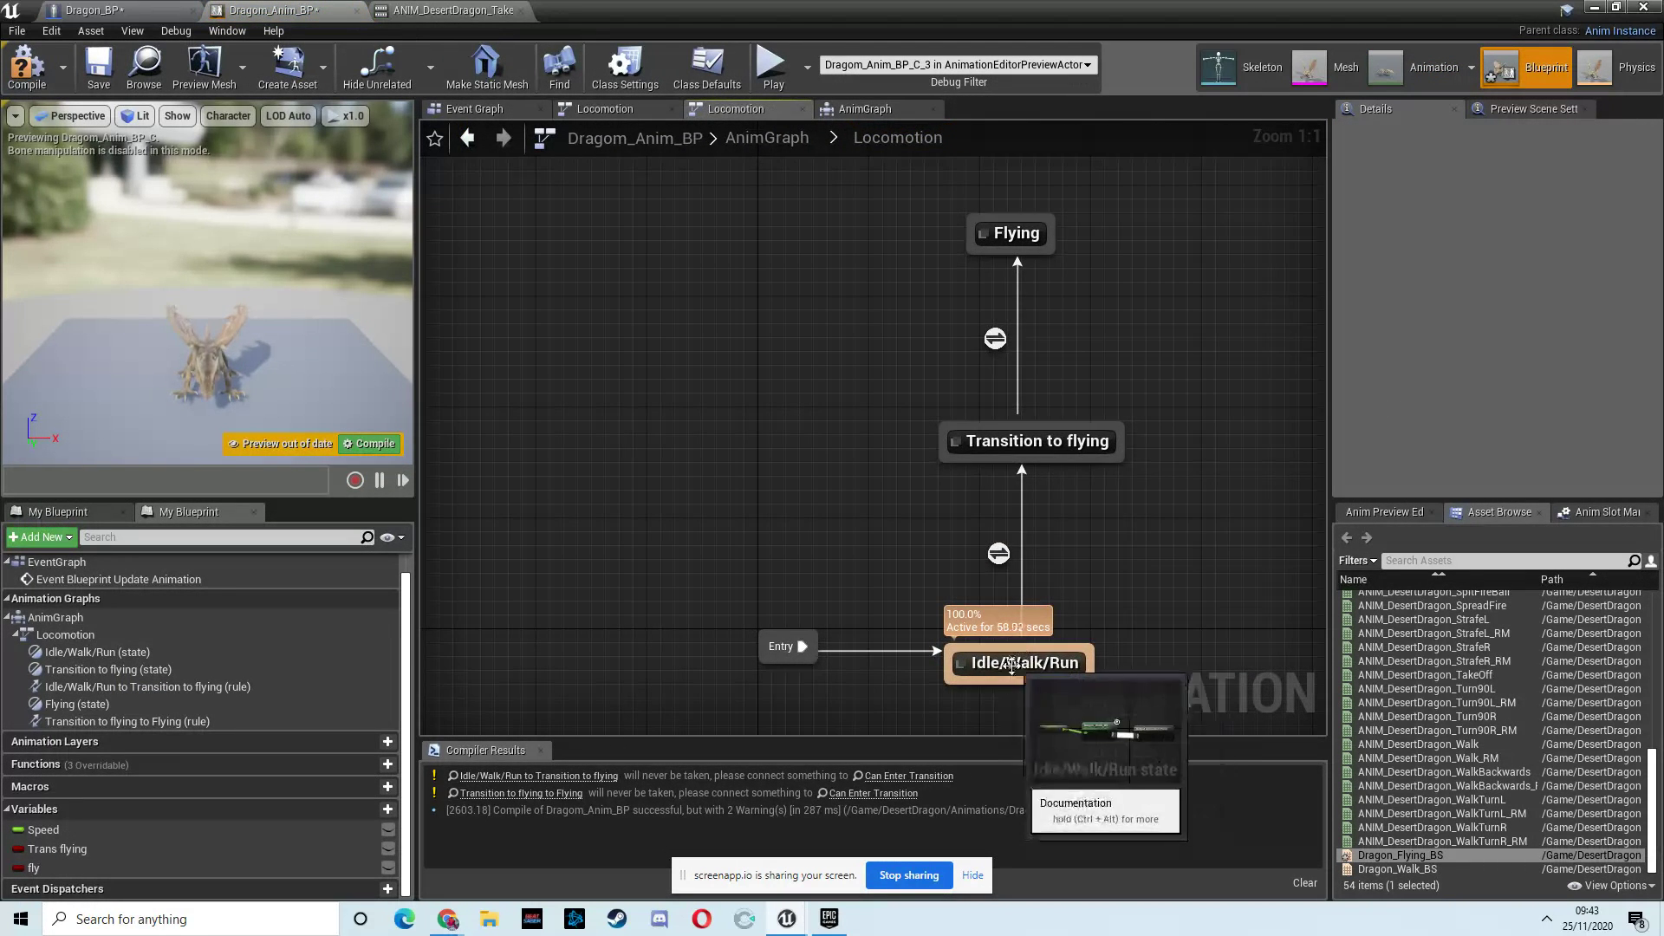
{"action": "double_click", "coordinate": [998, 553]}
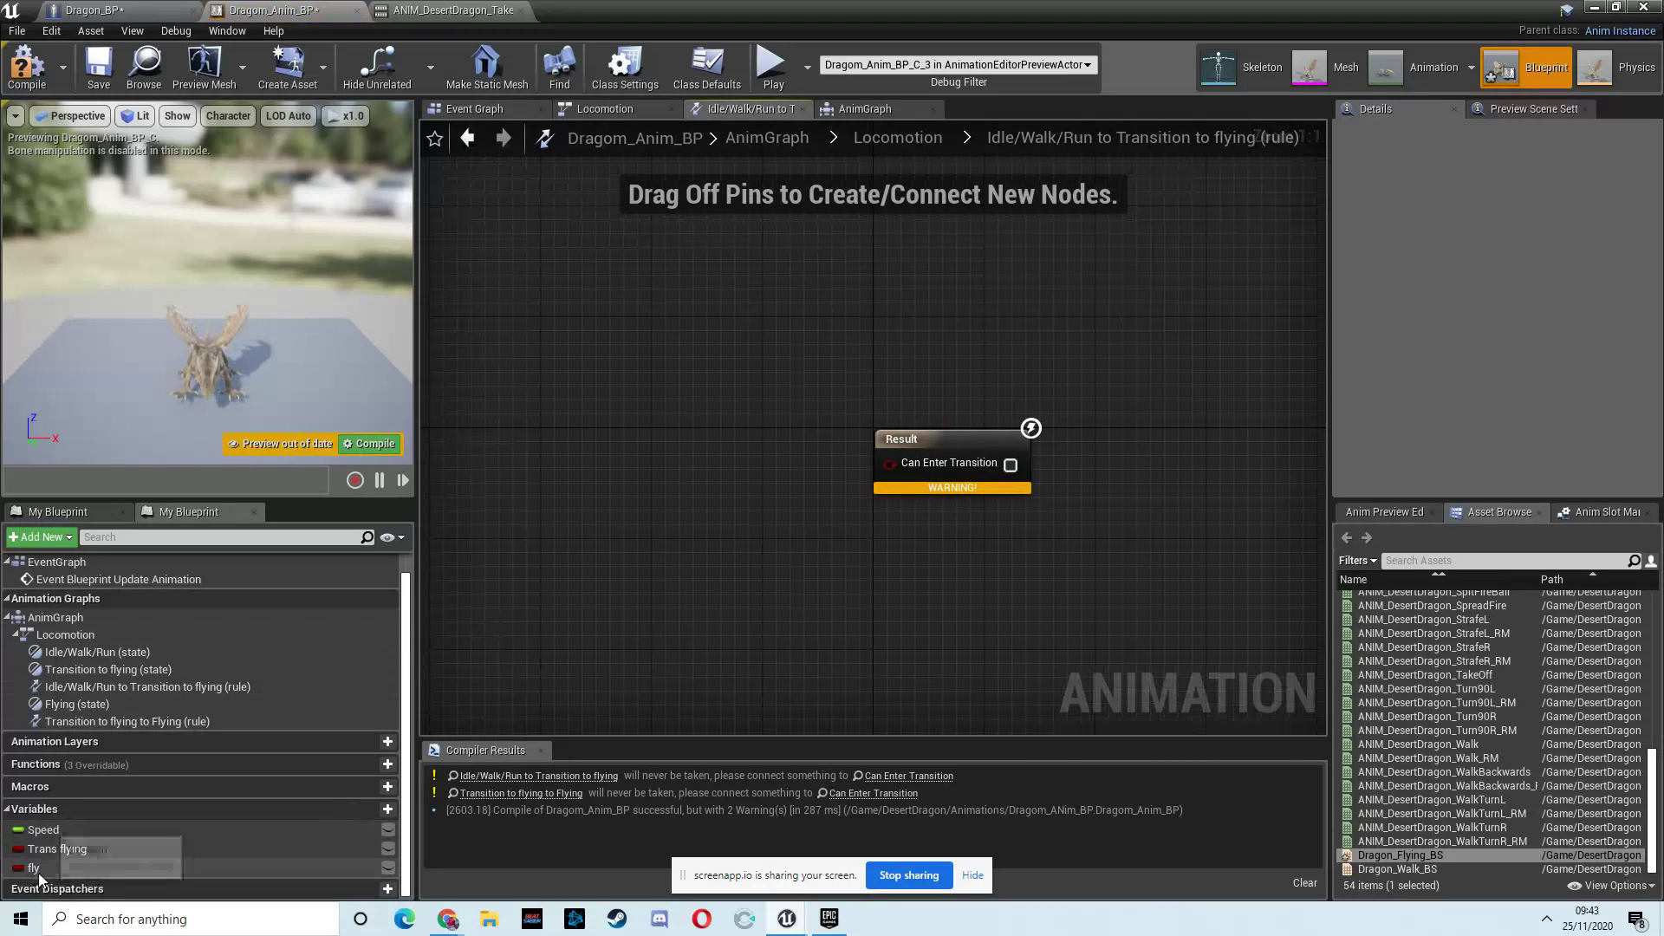
{"action": "left_click_drag", "start_coordinate": [58, 848], "coordinate": [777, 501]}
Compare Trans Flying with true using an Equal Boolean node, connect it to the Result's Can Enter Transition, and compile the blueprint
{"action": "left_click_drag", "start_coordinate": [662, 451], "coordinate": [793, 464]}
{"action": "left_click", "coordinate": [704, 468]}
{"action": "type", "text": "equ"}
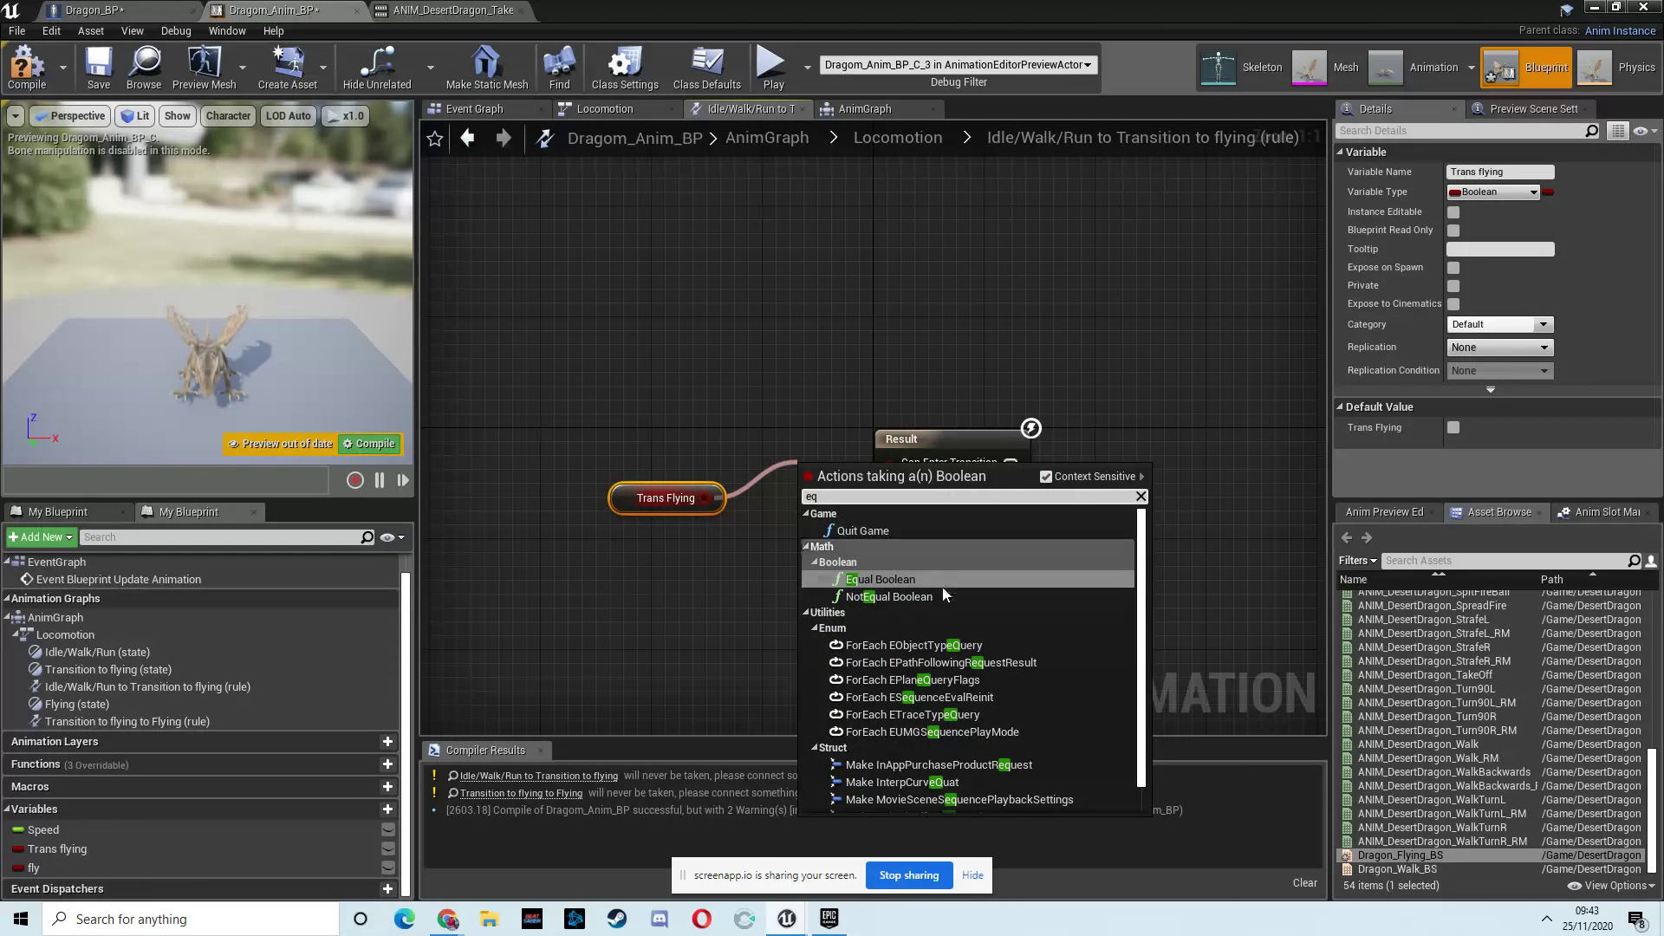
{"action": "left_click", "coordinate": [926, 580]}
{"action": "mouse_move", "coordinate": [967, 444]}
{"action": "left_mouse_down"}
{"action": "mouse_move", "coordinate": [1051, 430]}
{"action": "mouse_move", "coordinate": [973, 450]}
{"action": "left_mouse_up"}
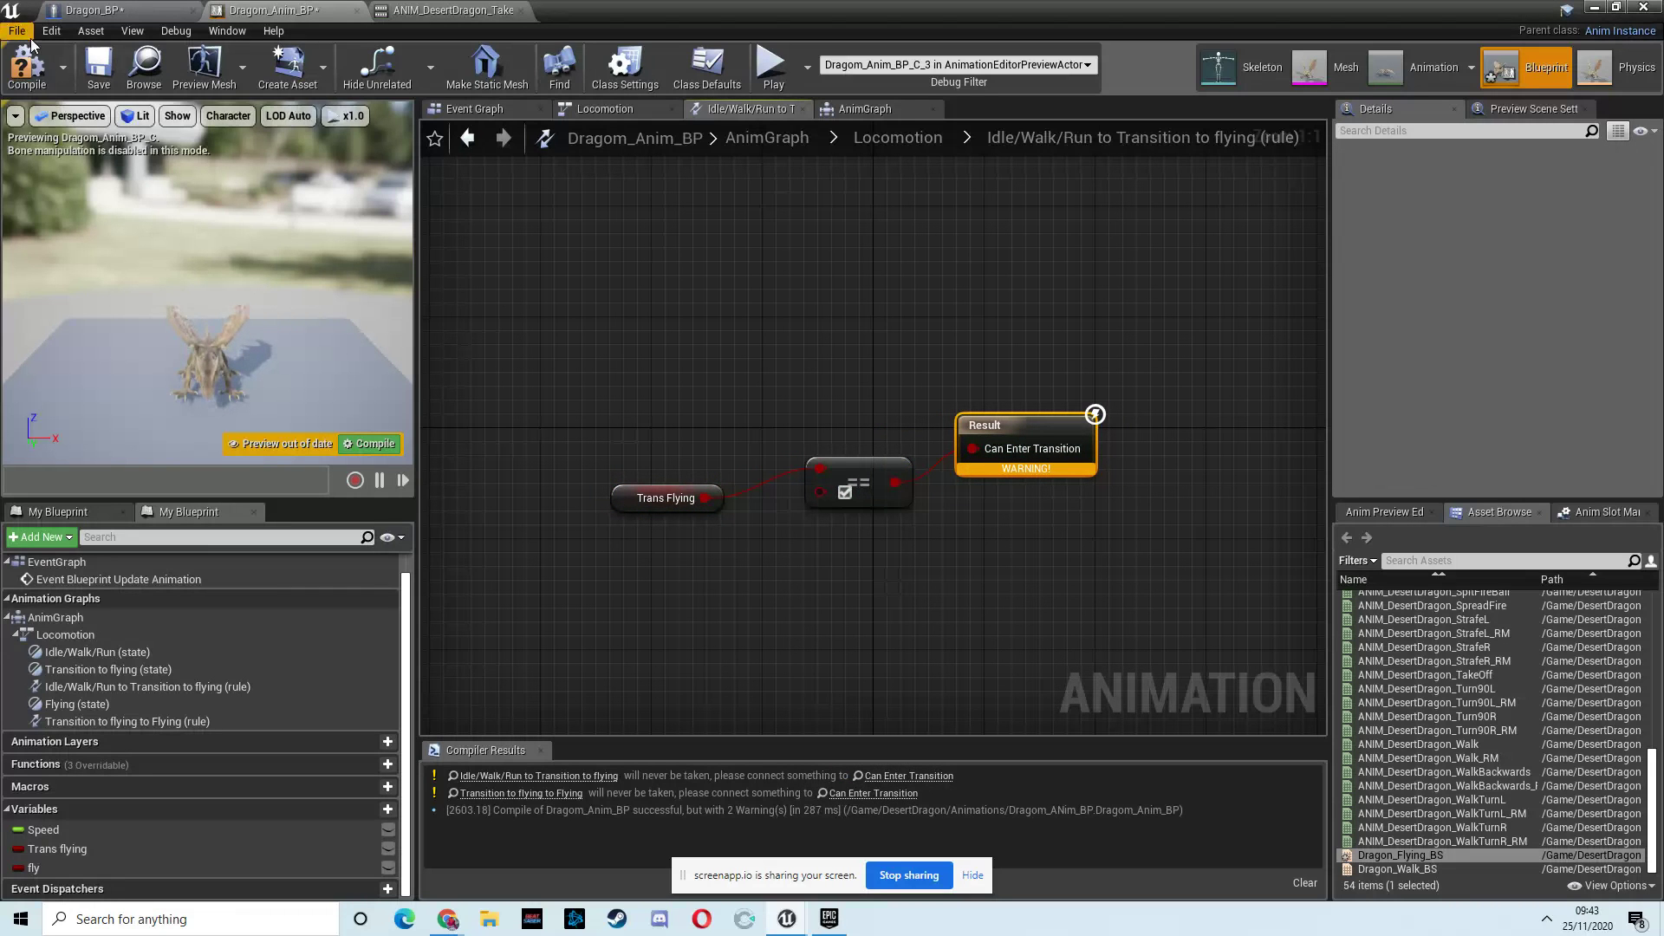
{"action": "left_click", "coordinate": [26, 65]}
Play the level from the main editor to test the dragon's take-off and flying animations while moving forward, and end the play session
{"action": "left_click", "coordinate": [1611, 7]}
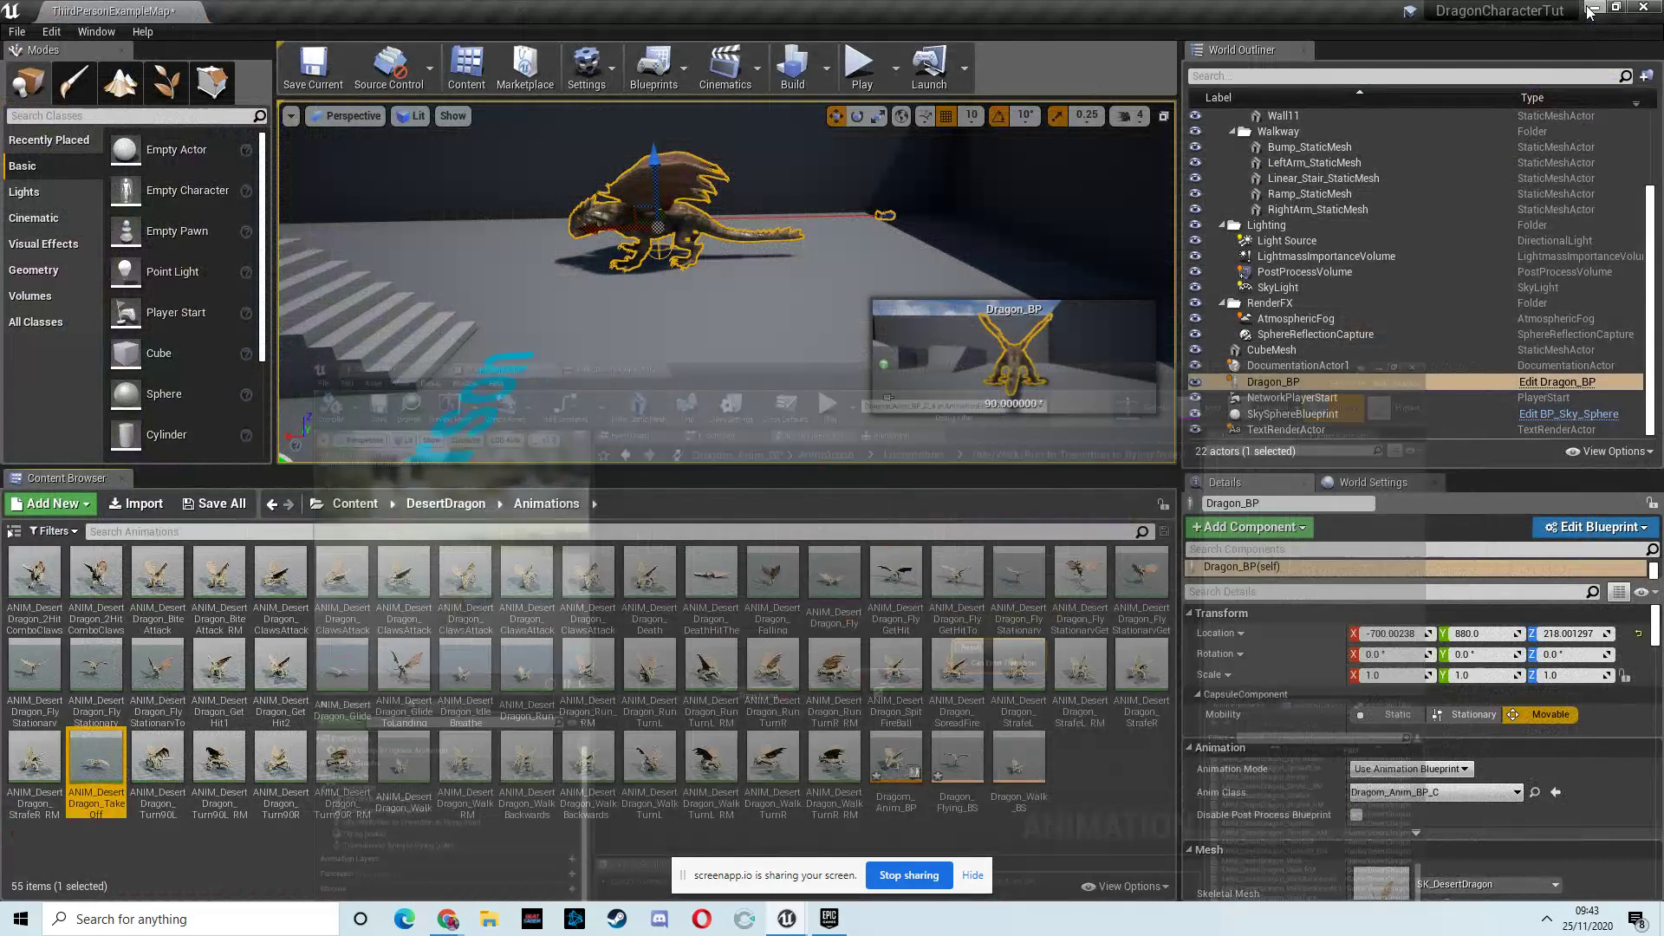
{"action": "key", "text": "alt+p"}
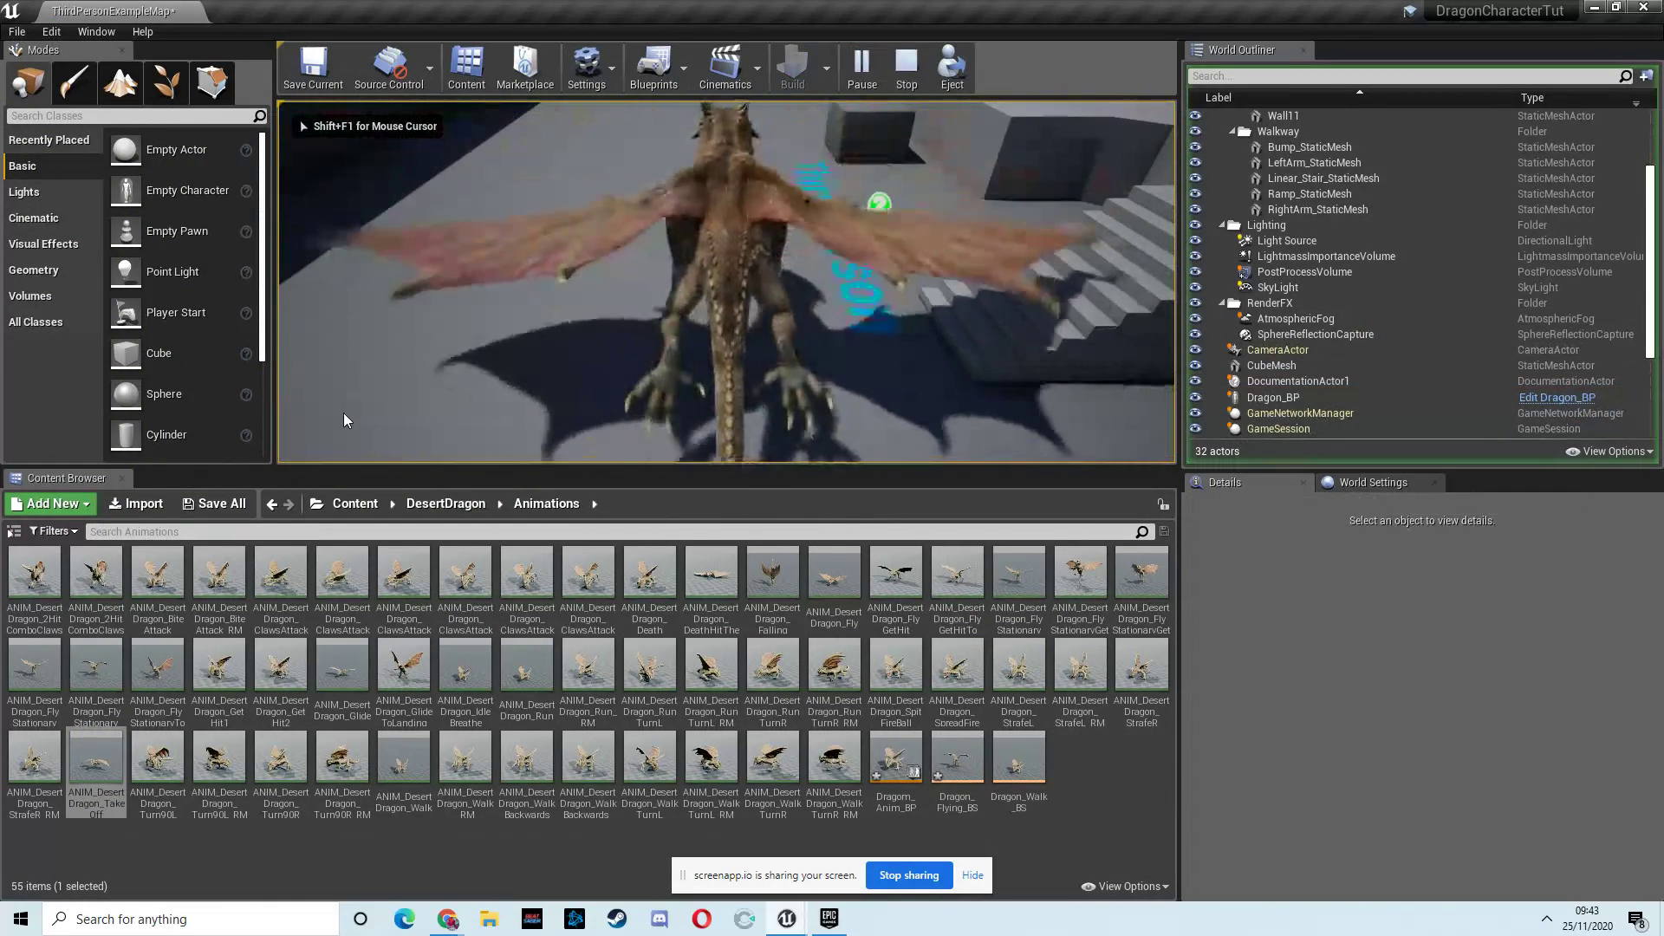
{"action": "key", "text": "w"}
{"action": "key", "text": "w"}
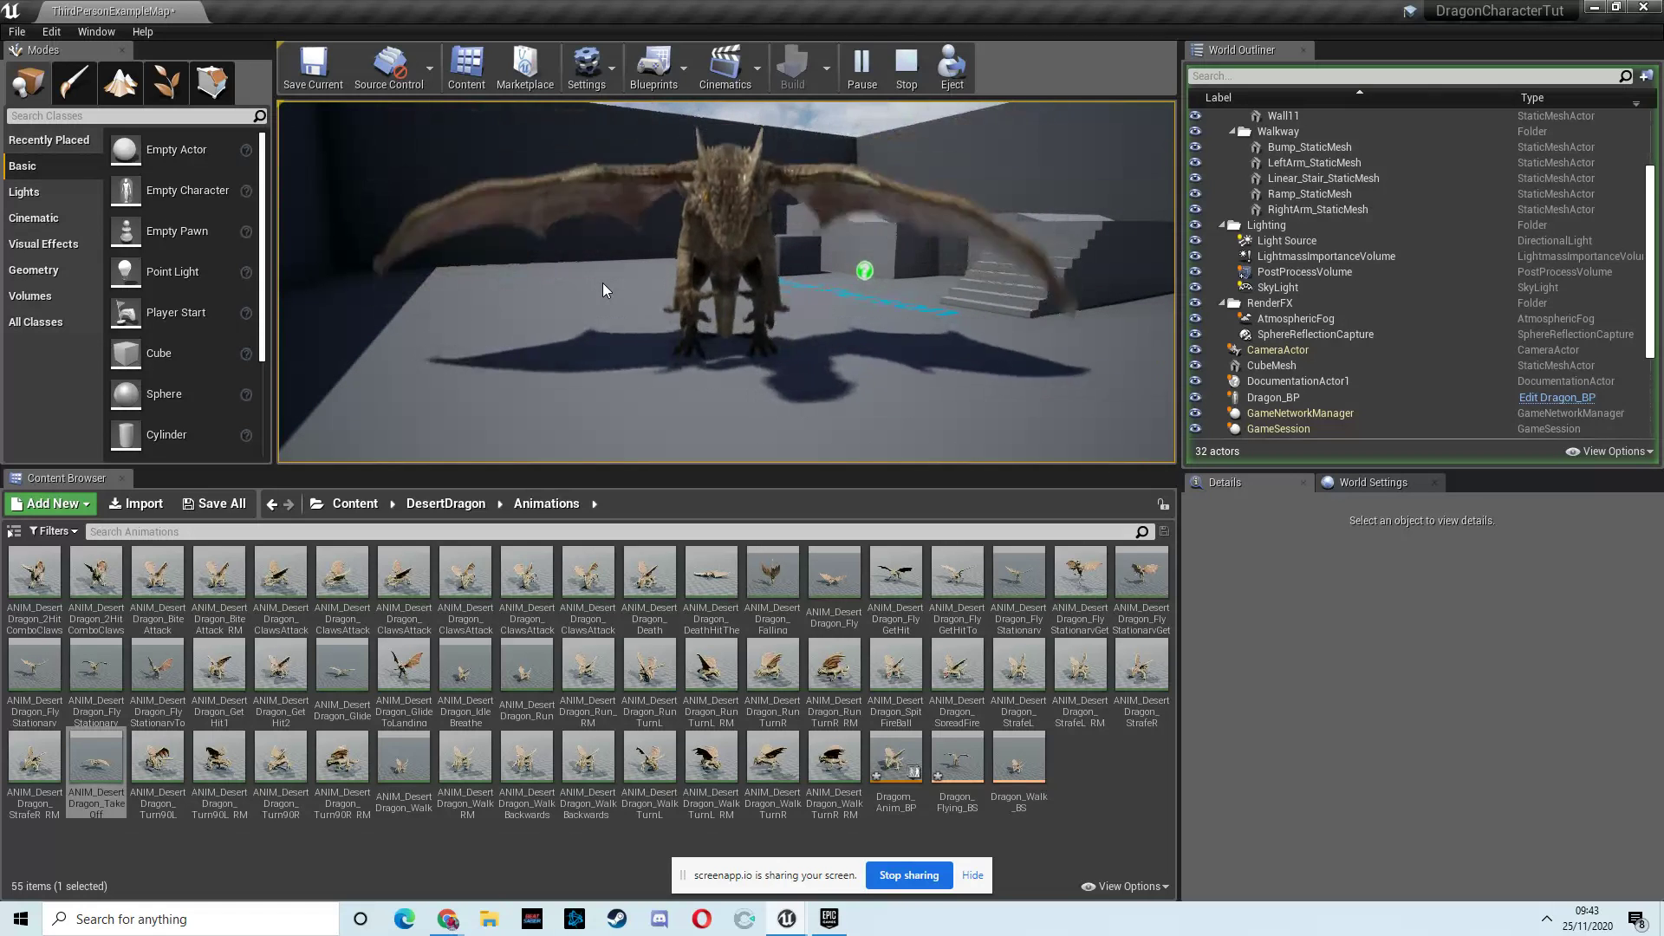
{"action": "key", "text": "Escape"}
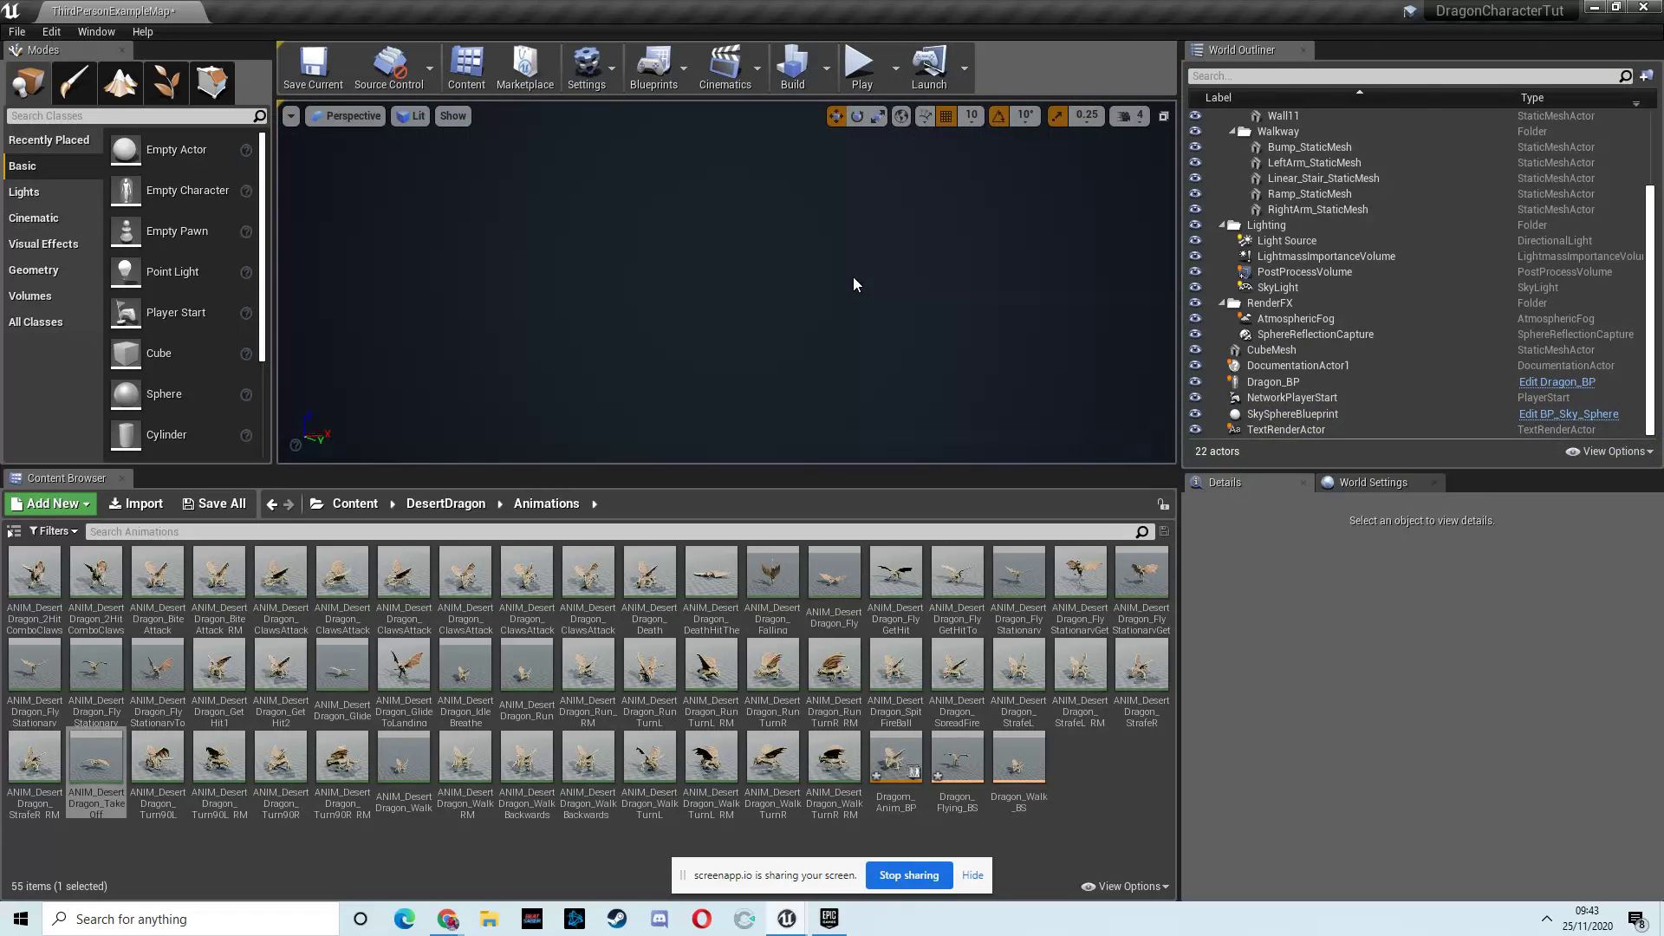
{"action": "mouse_move", "coordinate": [447, 919]}
{"action": "left_click", "coordinate": [352, 829]}
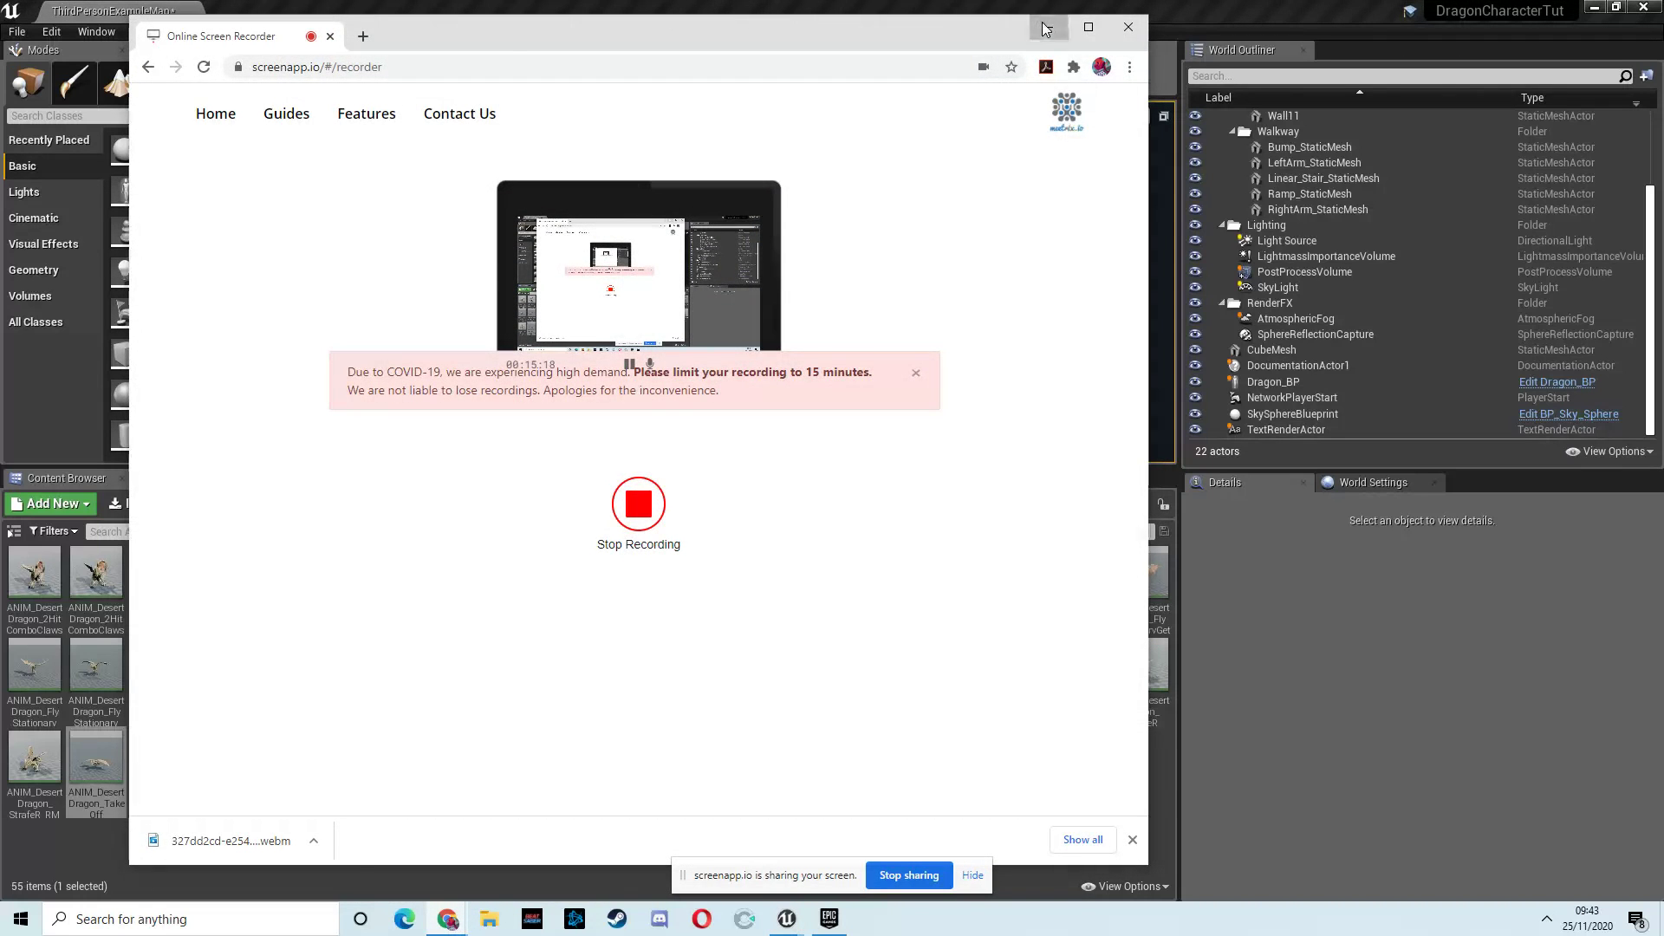
{"action": "left_click", "coordinate": [1045, 28]}
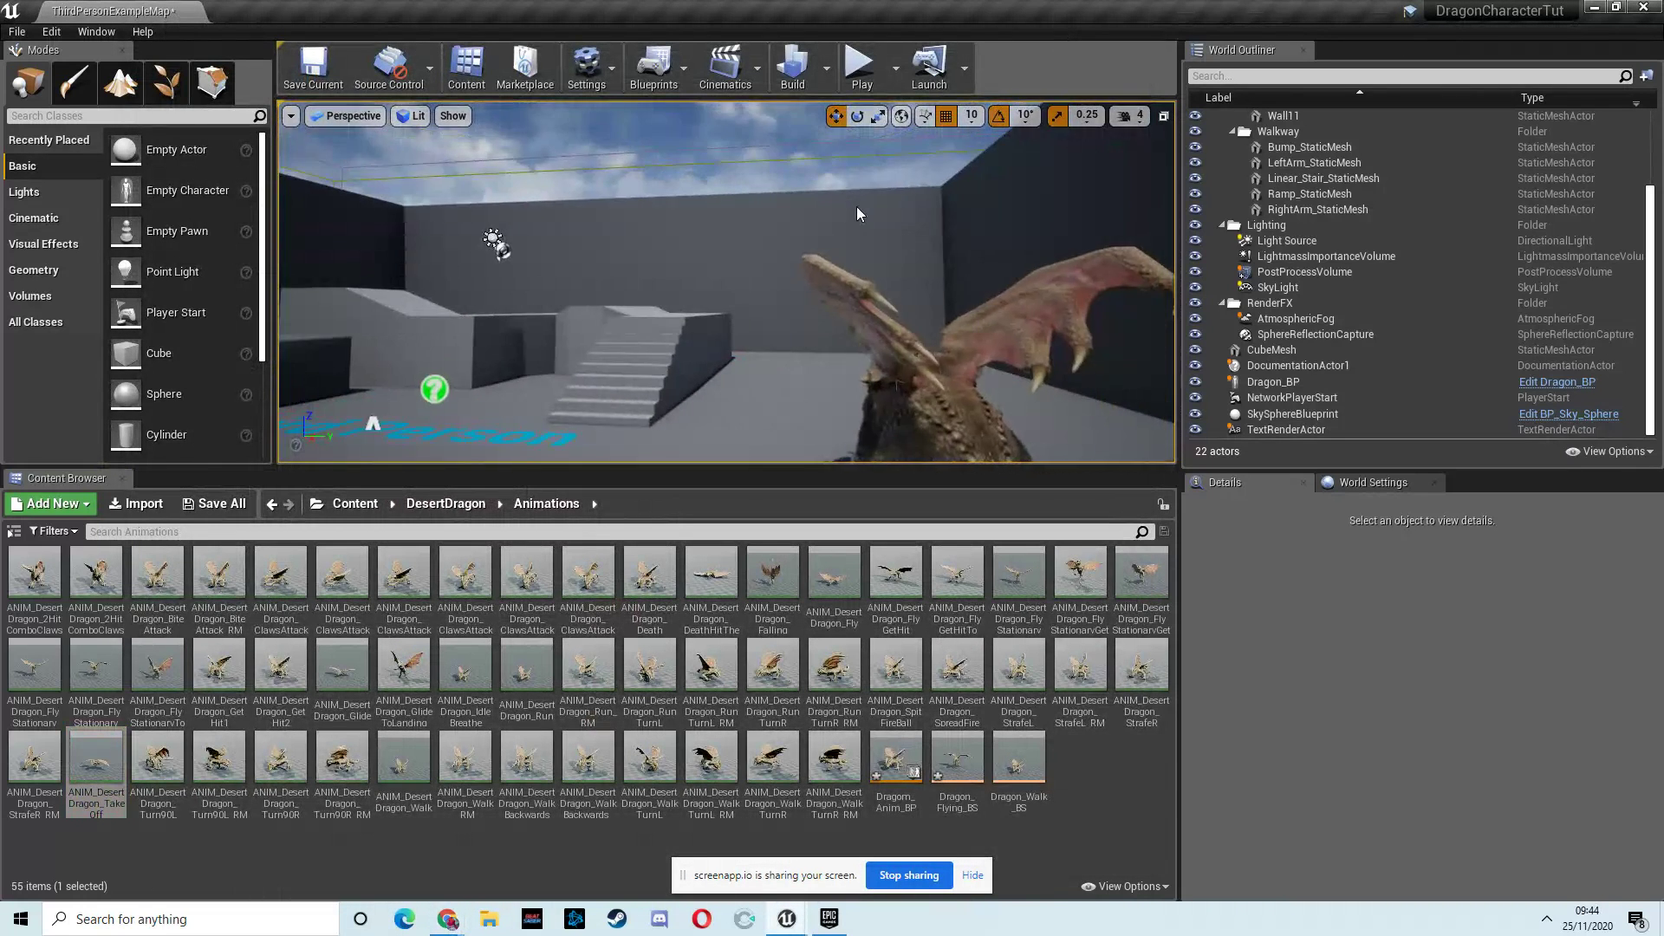
{"action": "right_click_drag", "start_coordinate": [856, 206], "coordinate": [716, 223]}
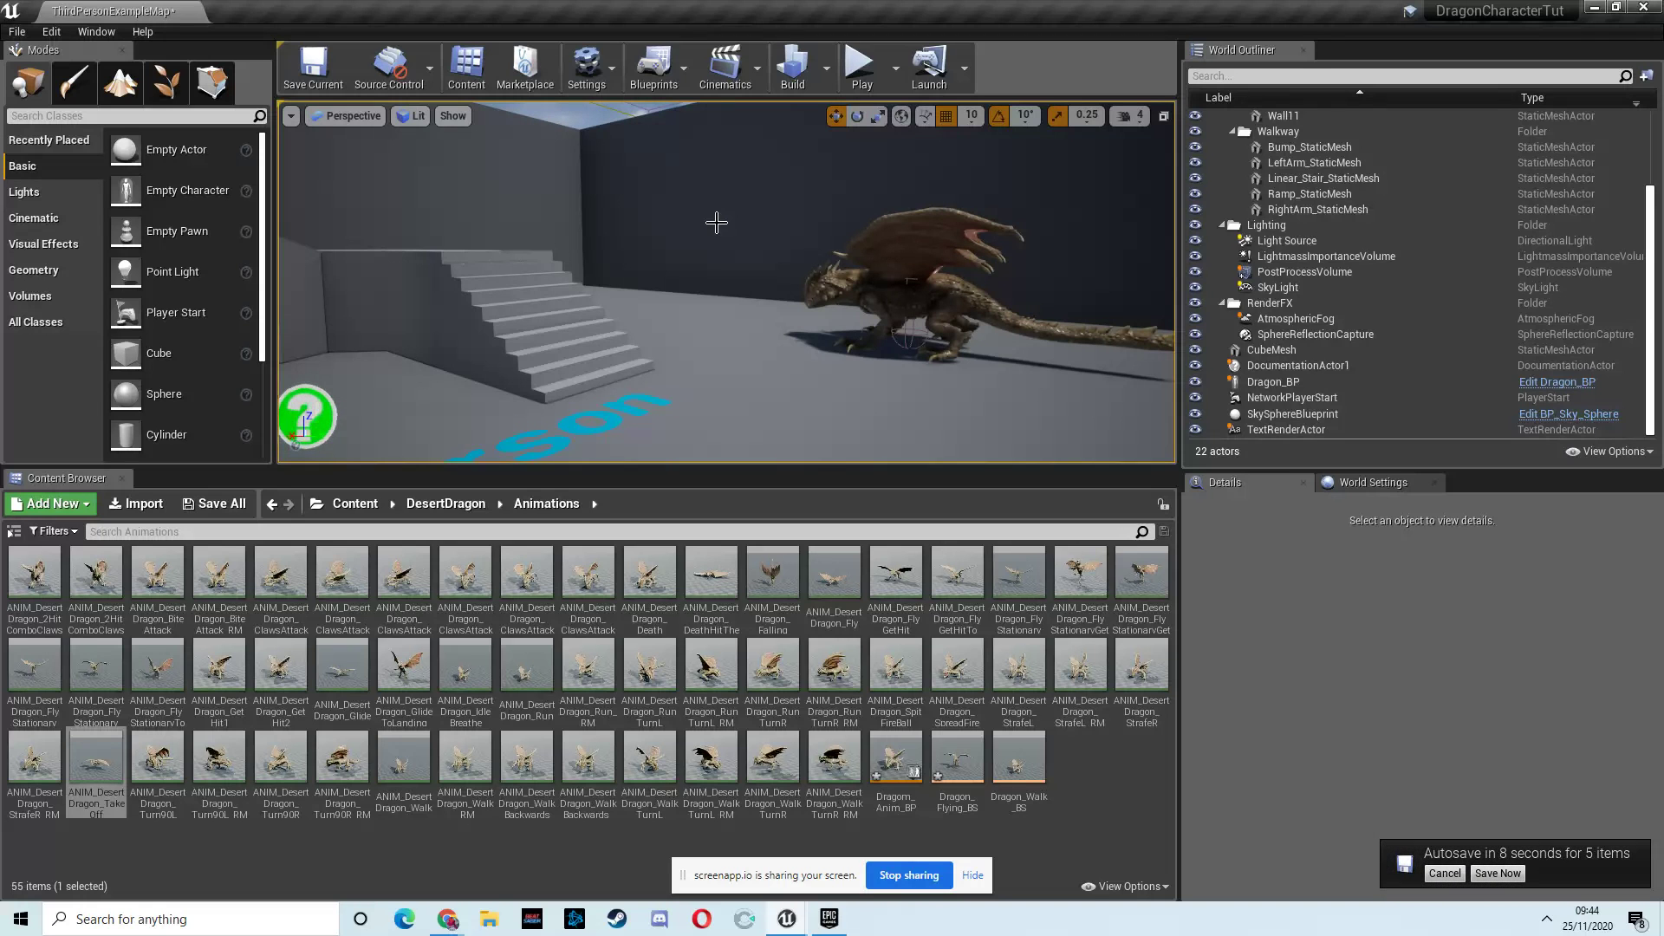
{"action": "key", "text": "alt+p"}
{"action": "left_click", "coordinate": [1599, 8]}
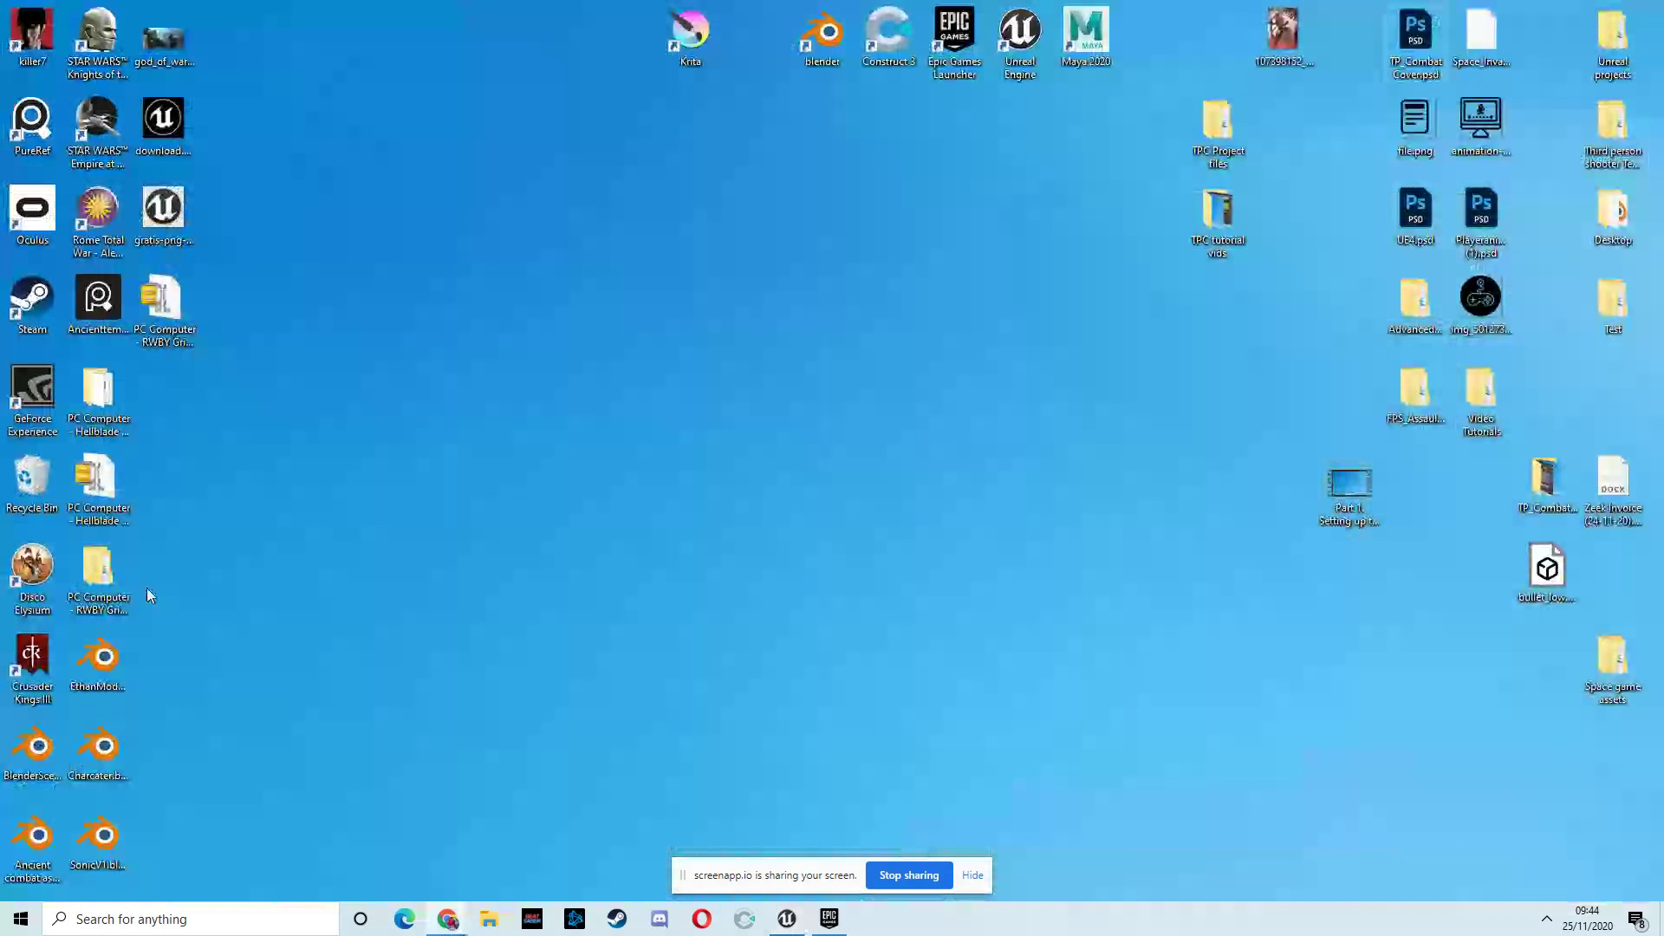
{"action": "left_click", "coordinate": [398, 843]}
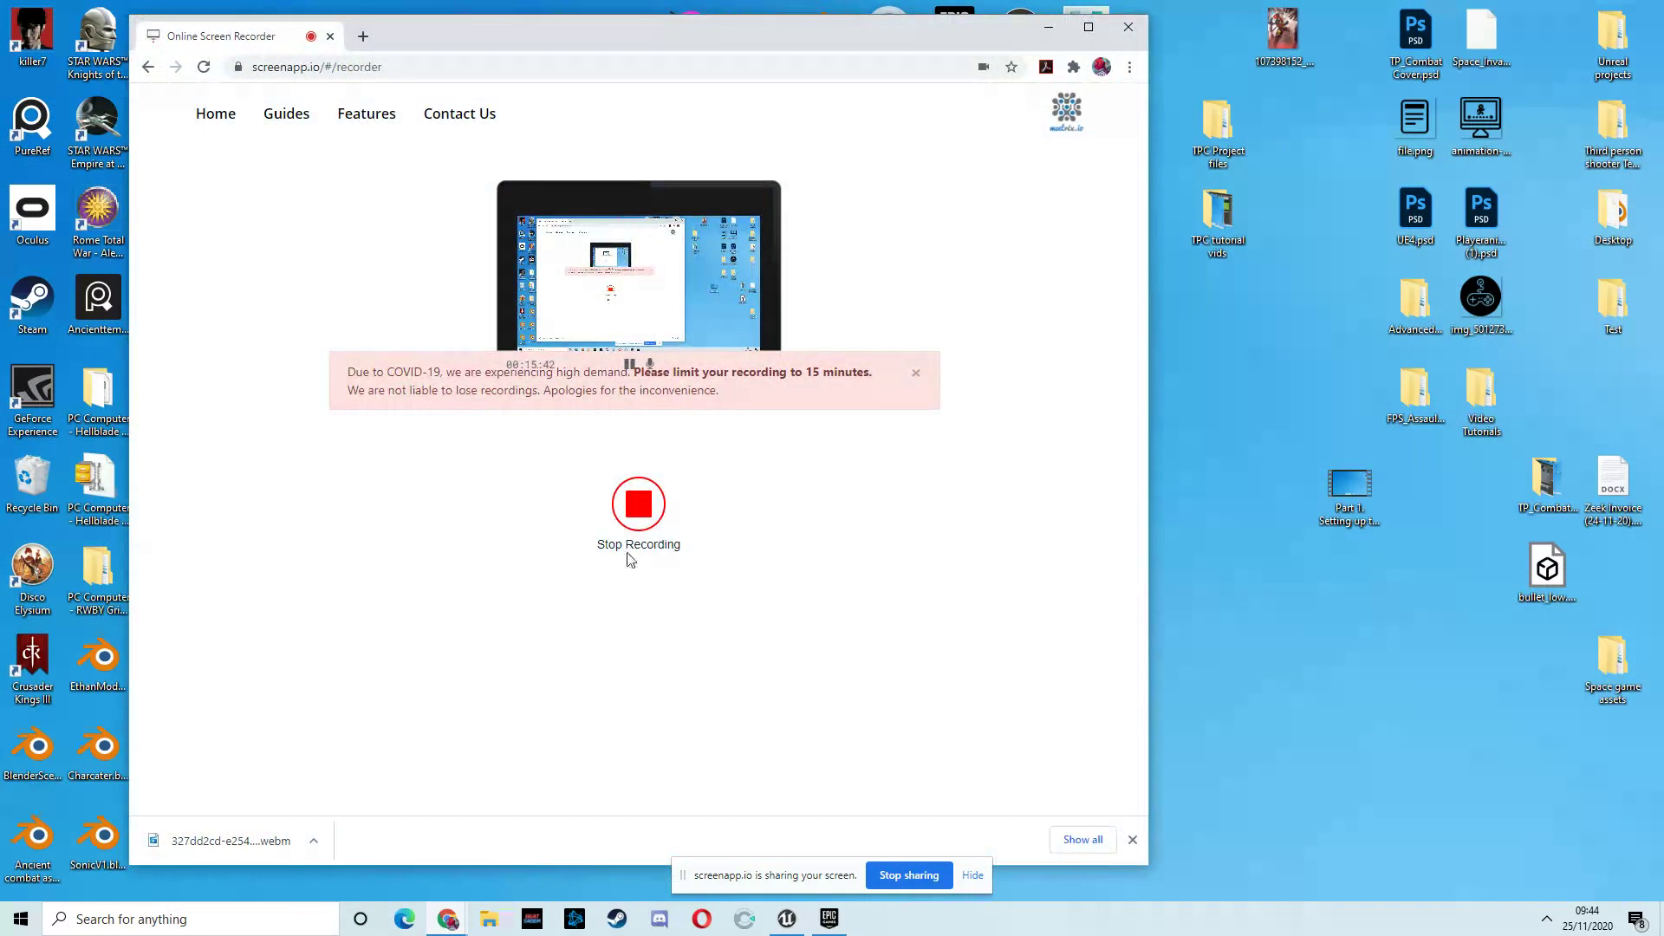